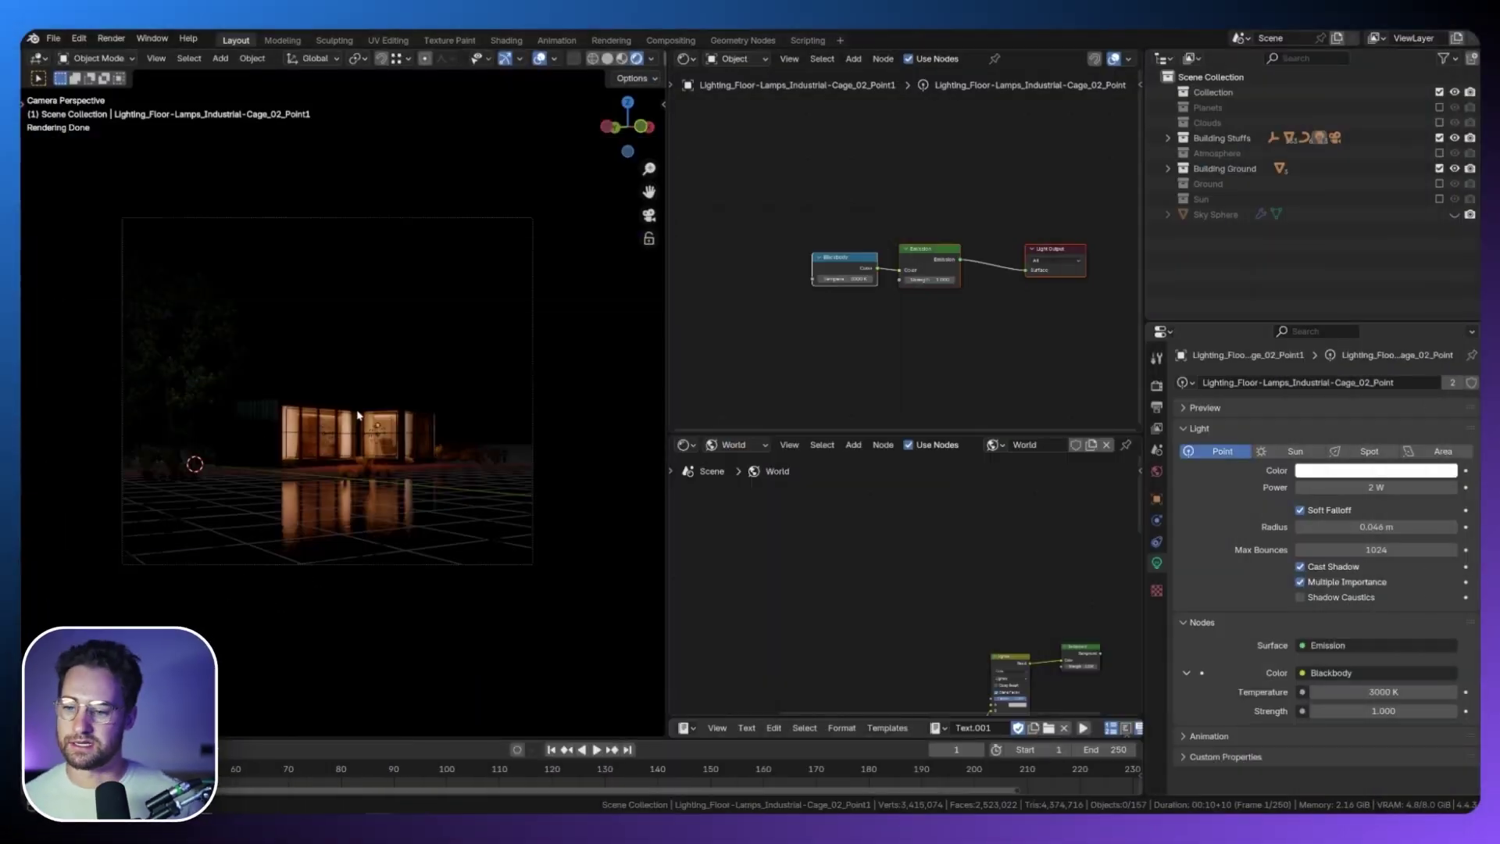
Examine the objects in the night scene and the area lights inside the building, leaving nothing selected.
click(359, 414)
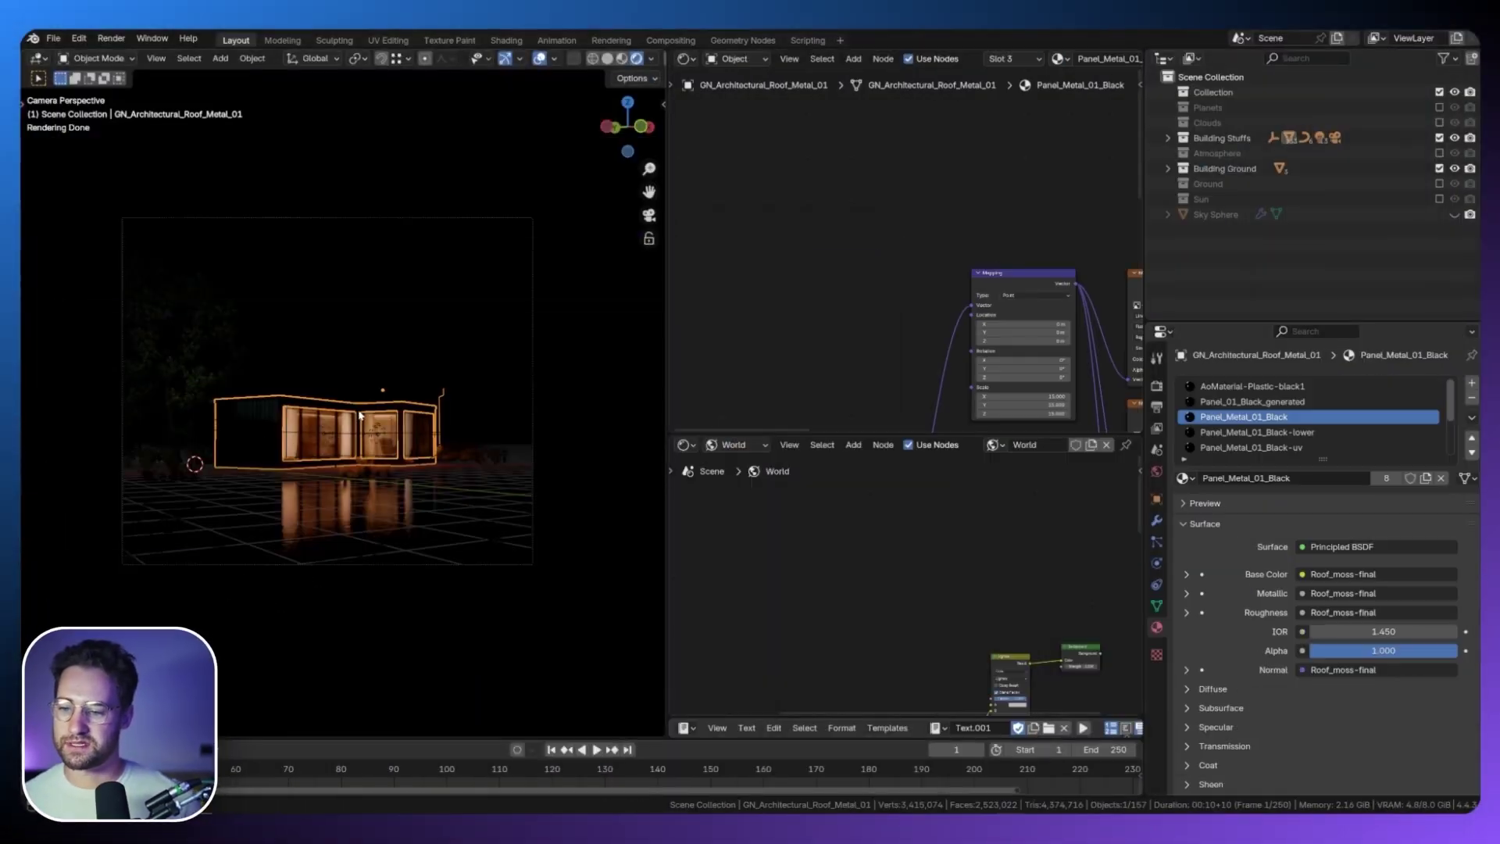
key(a)
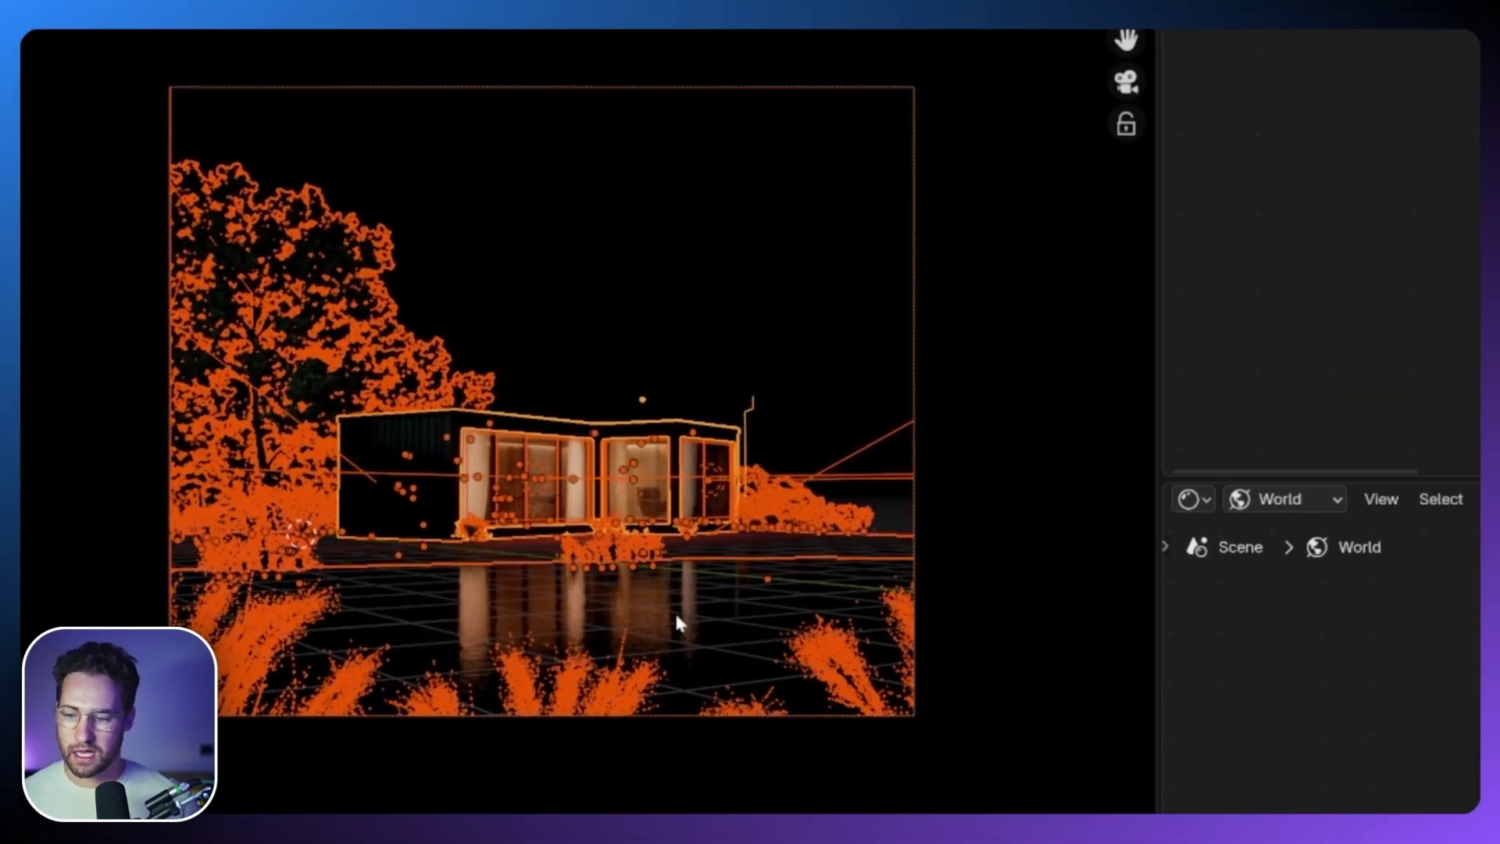
key(alt+a)
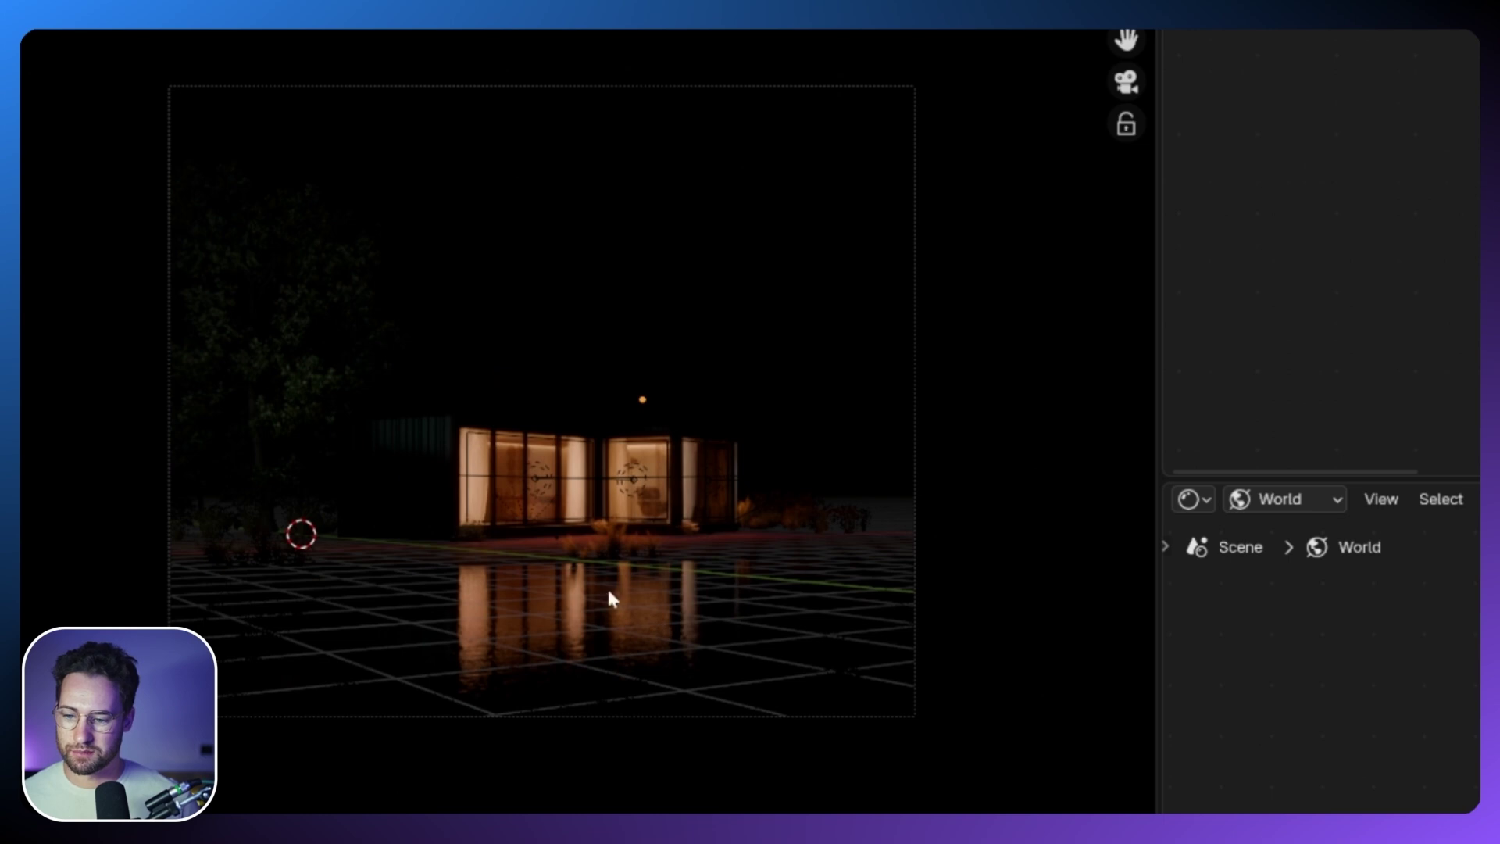
key(a)
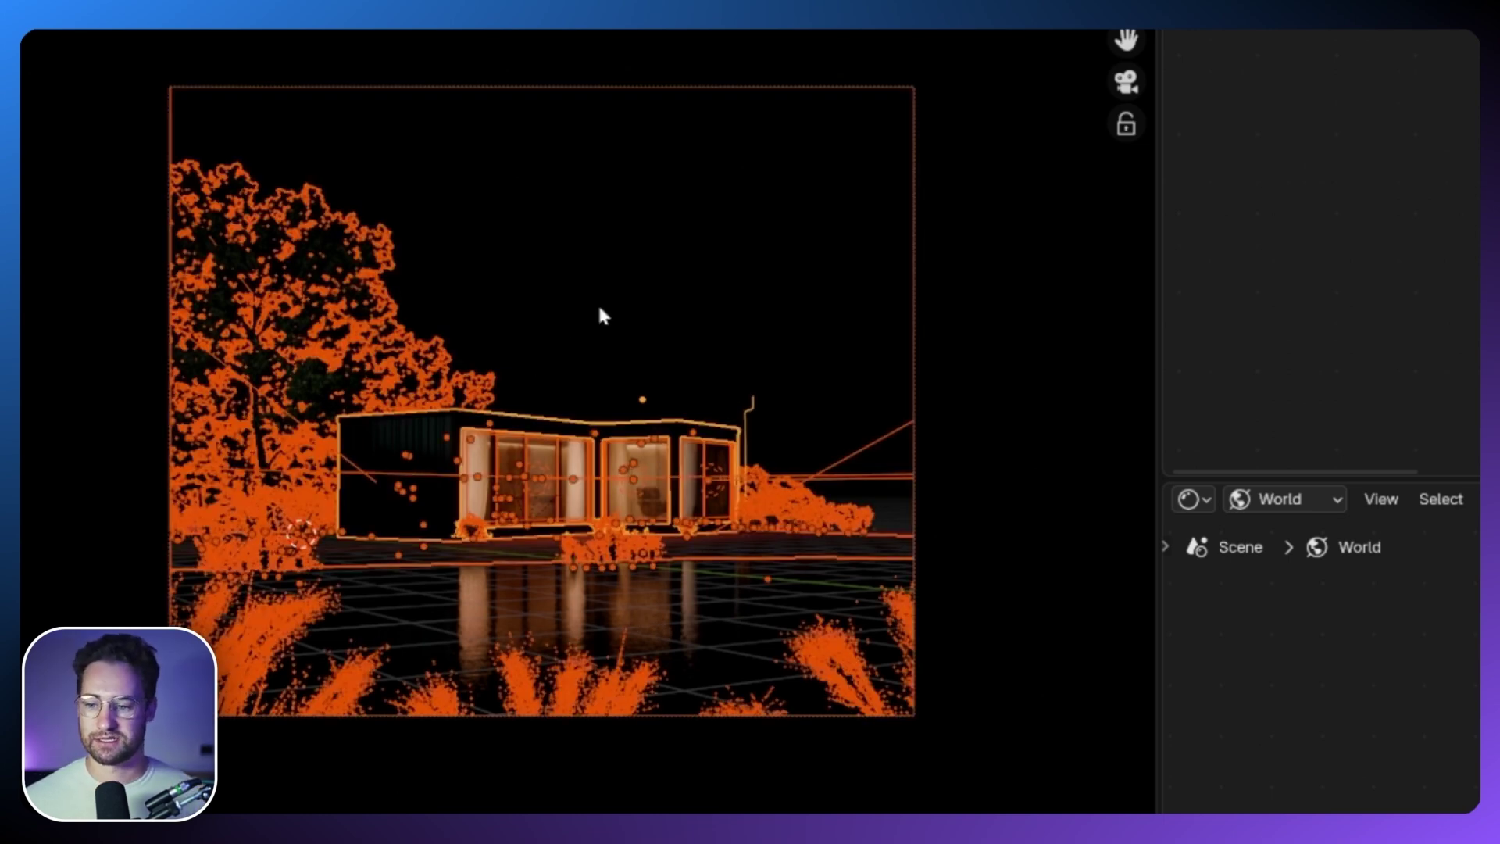
key(alt+a)
click(547, 486)
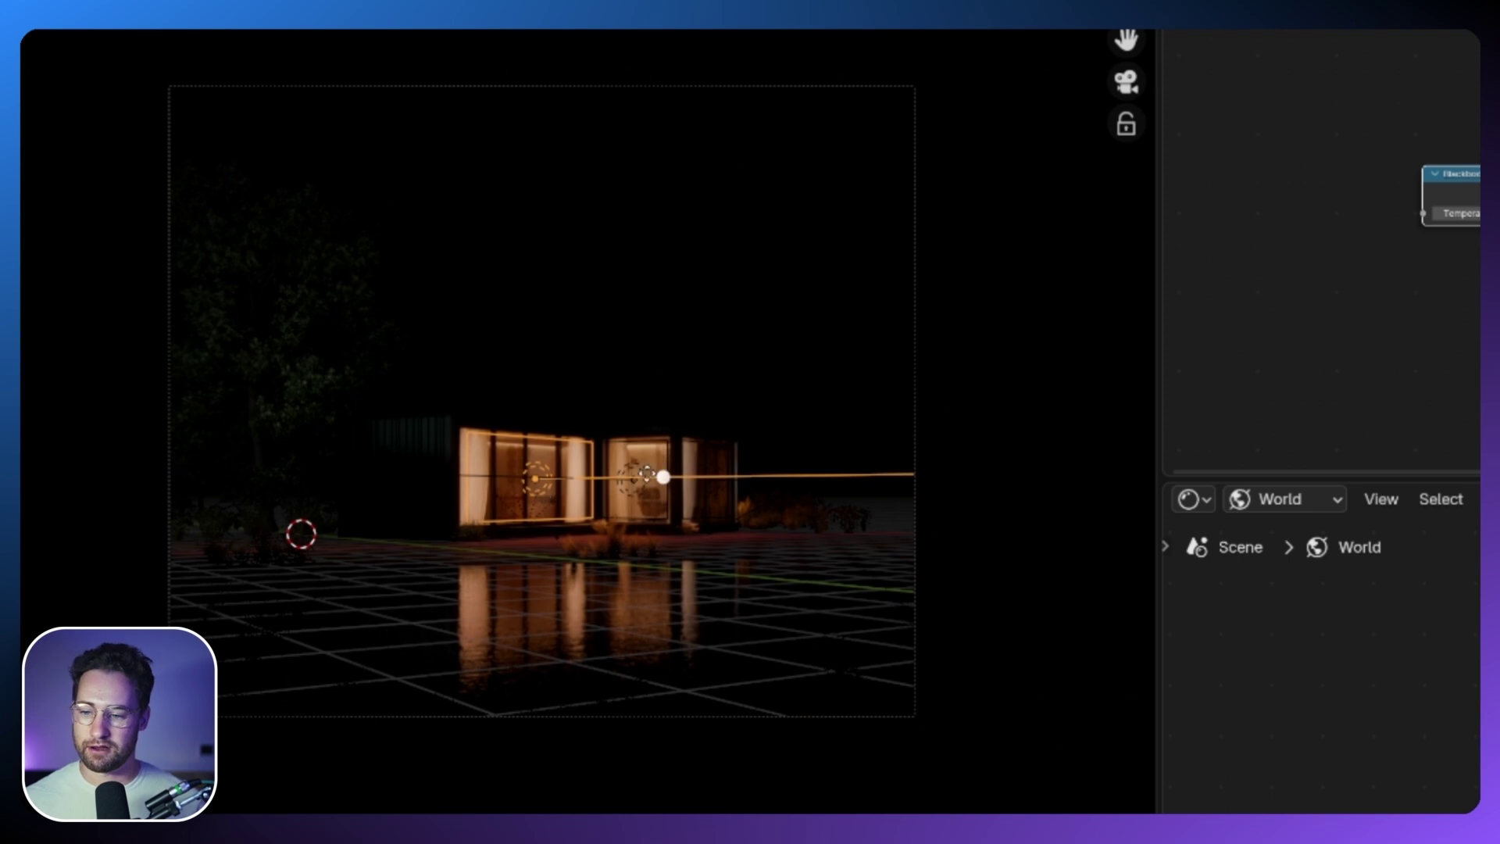
click(623, 484)
key(g)
key(alt+a)
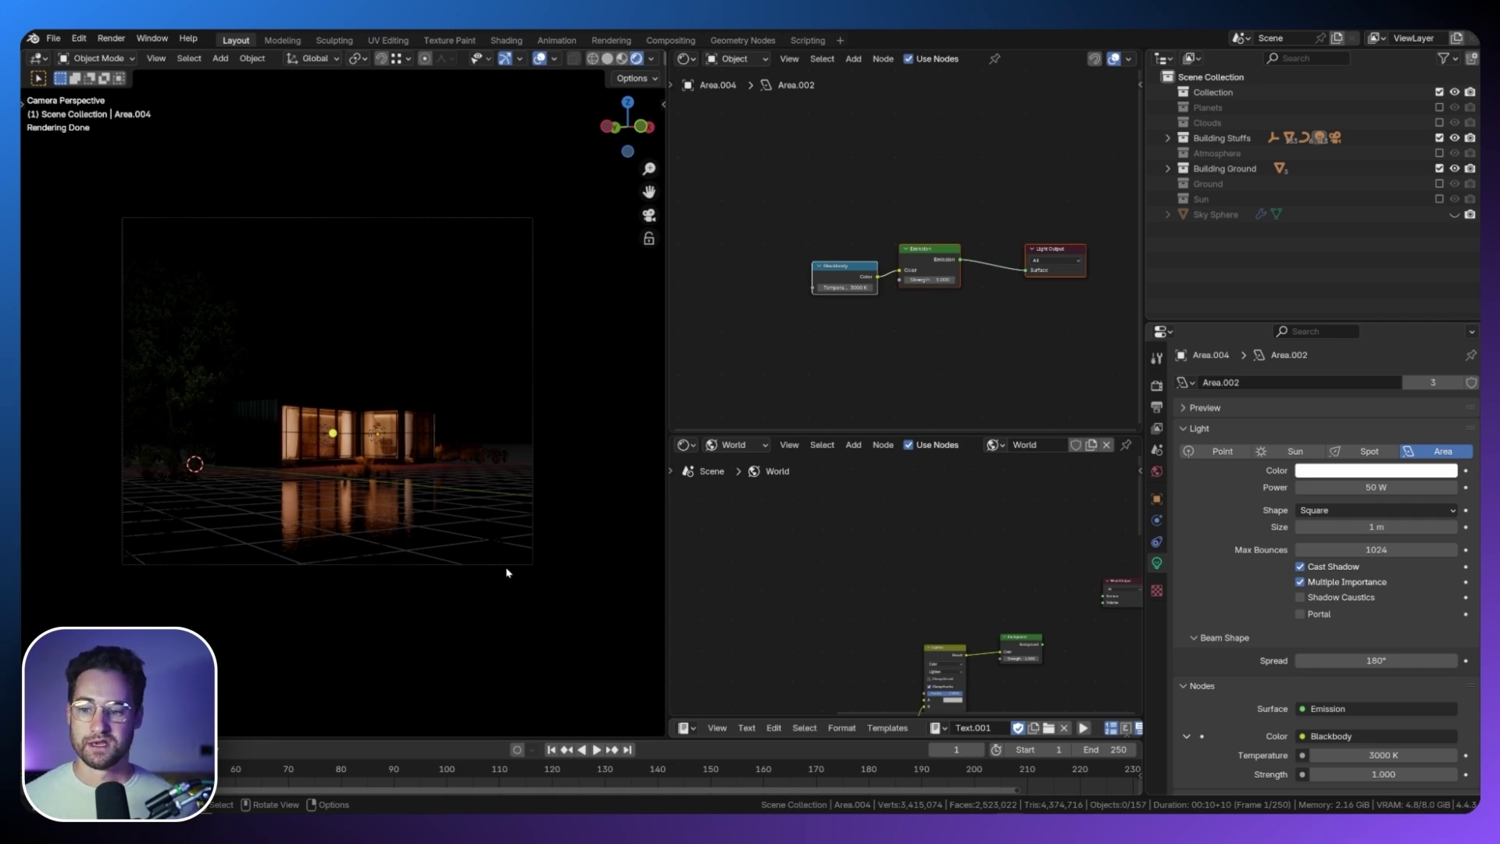
Unhide the Sky Sphere, isolate it in local view and display it with rendered shading.
click(1216, 214)
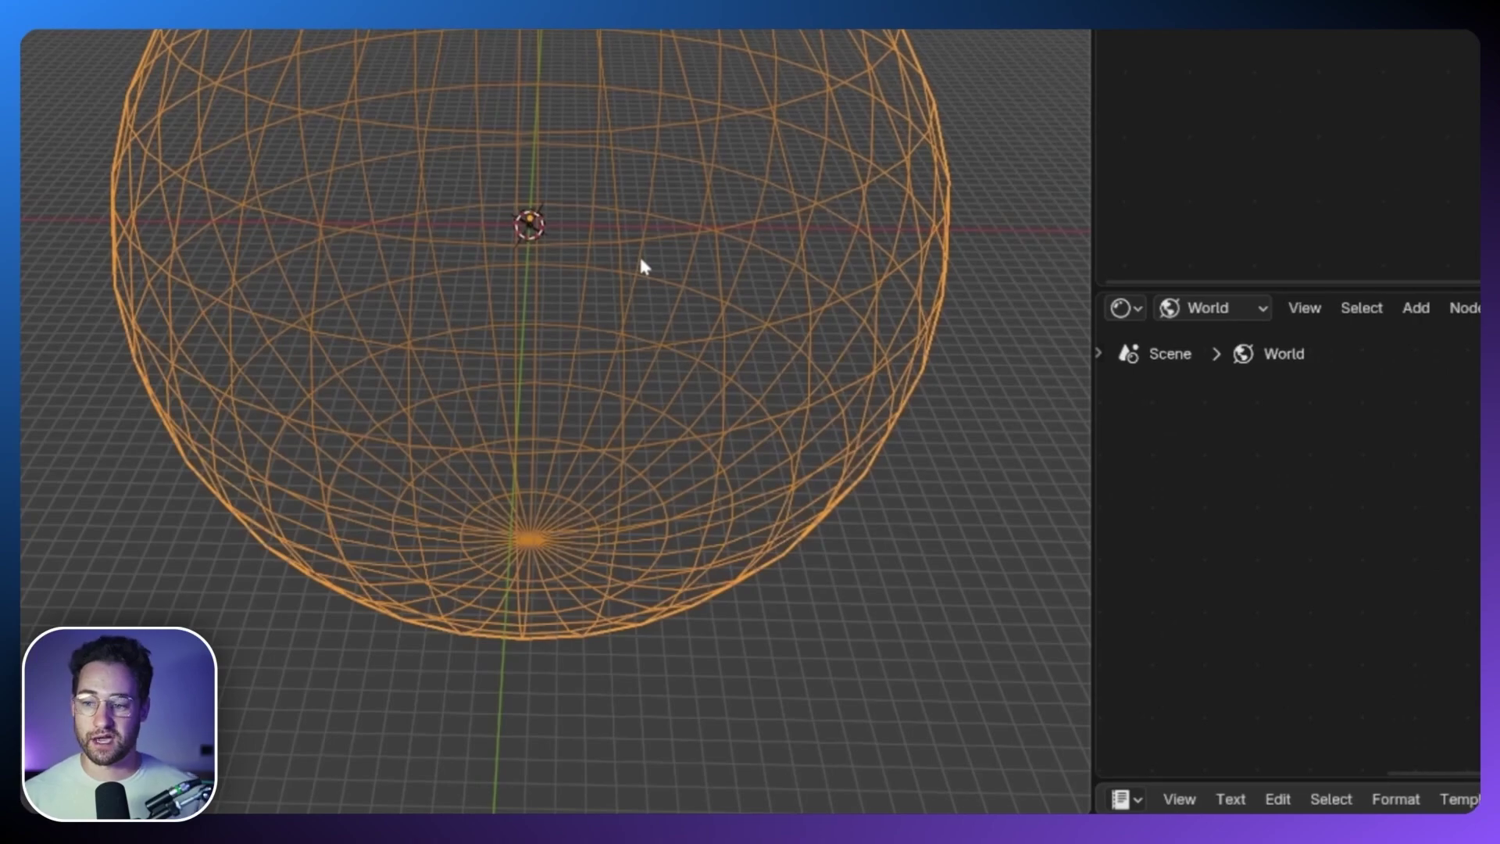
key(shift+a)
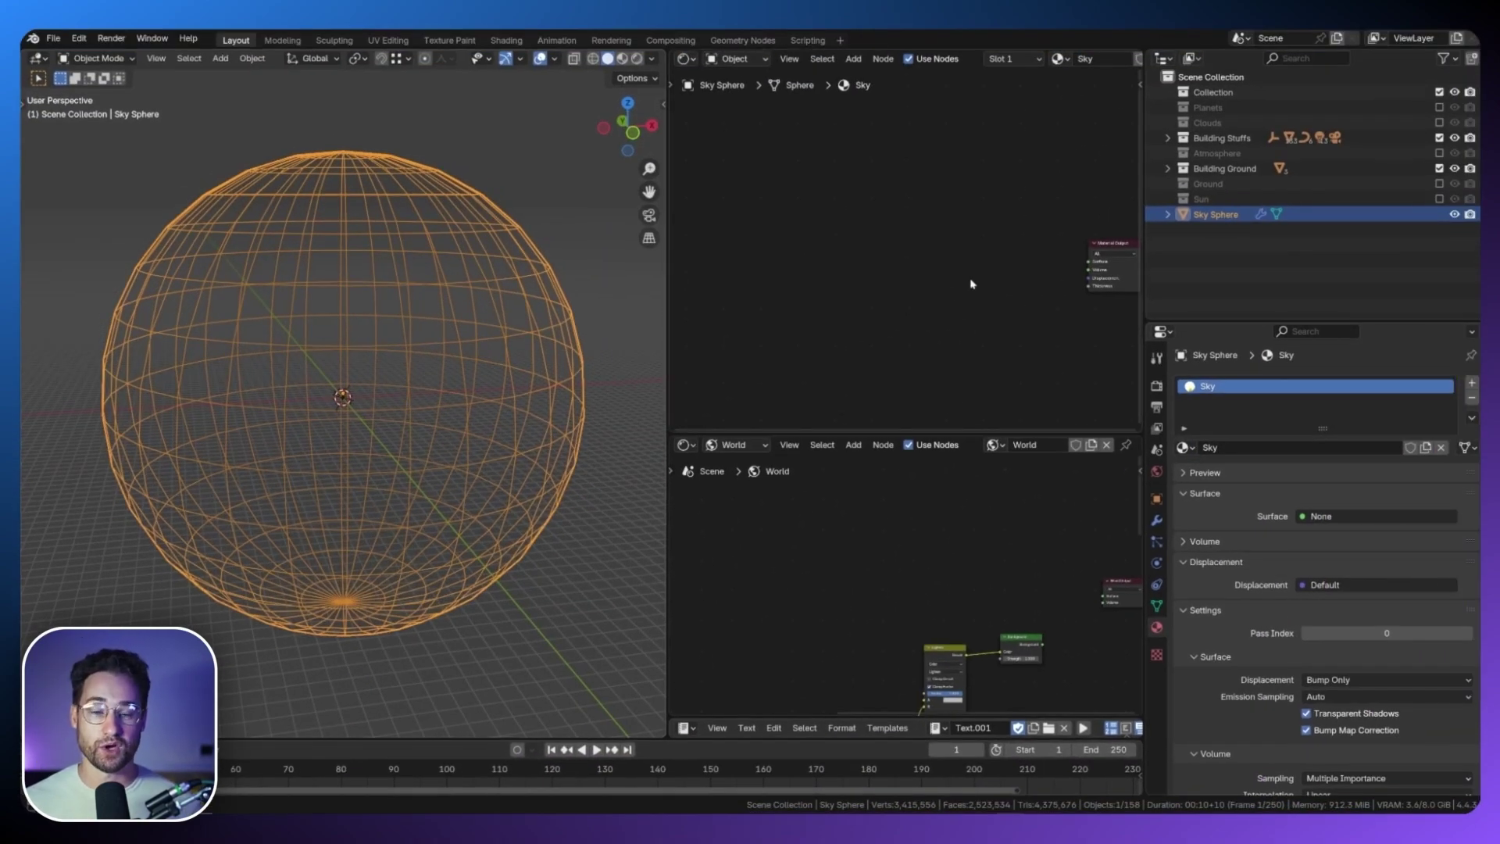
key(KP_Divide)
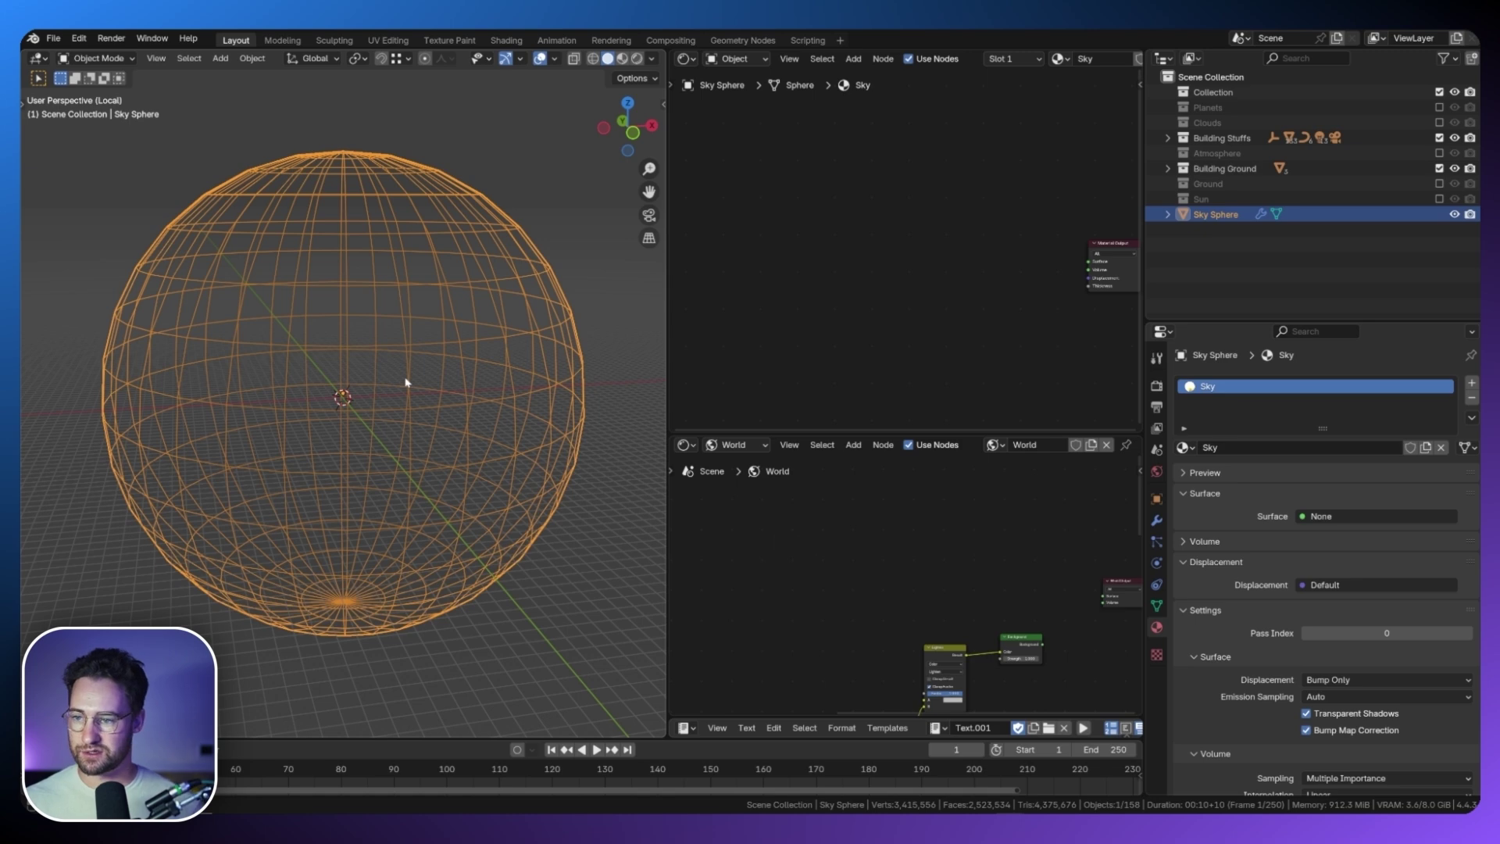
key(z)
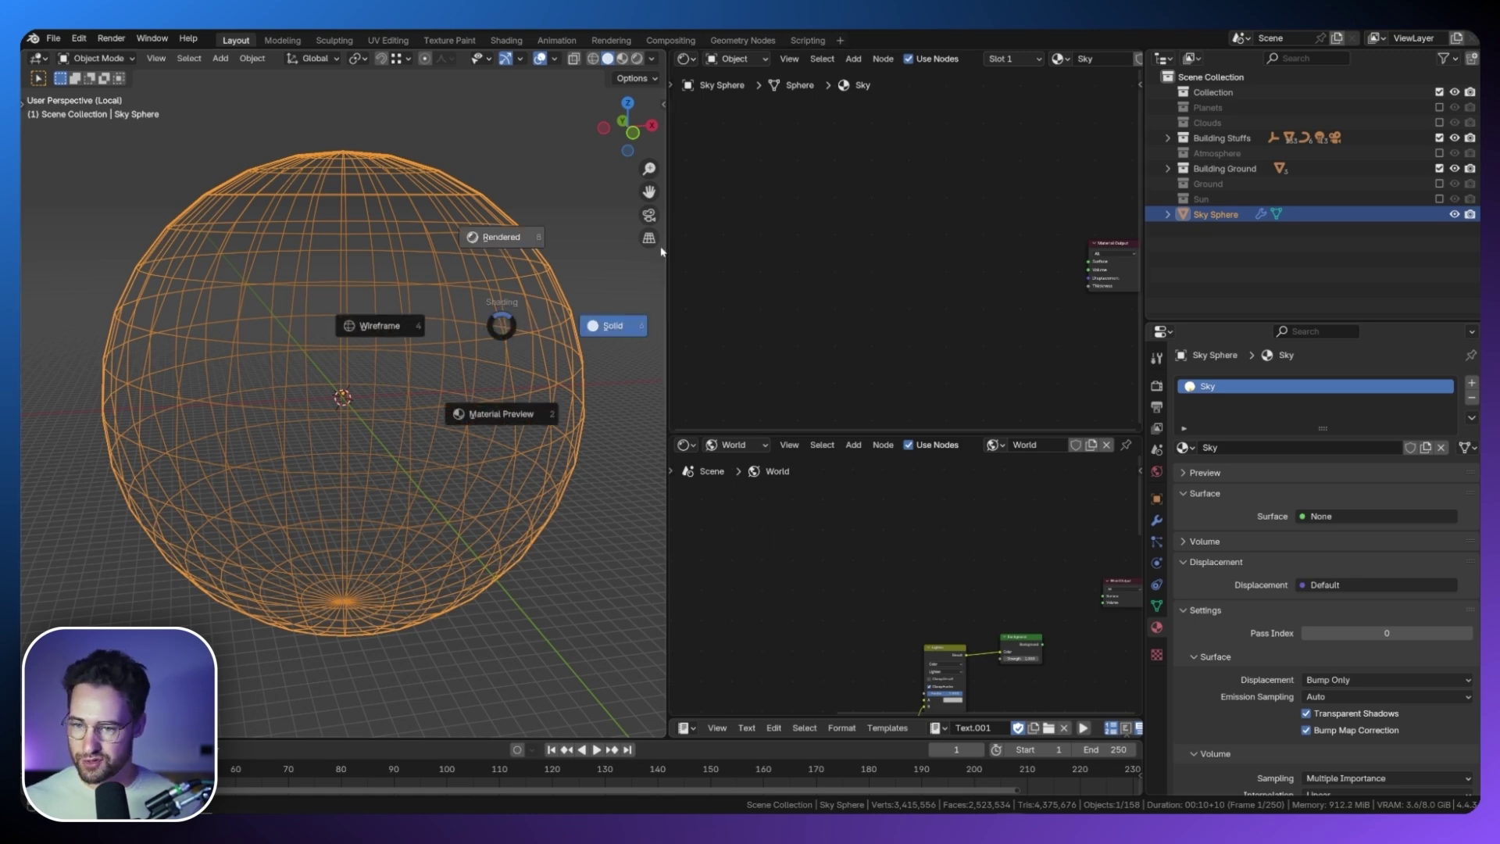
Add a Sky Texture node to the Sky material and connect its Color to the Material Output's Surface.
key(shift+a)
text(sky)
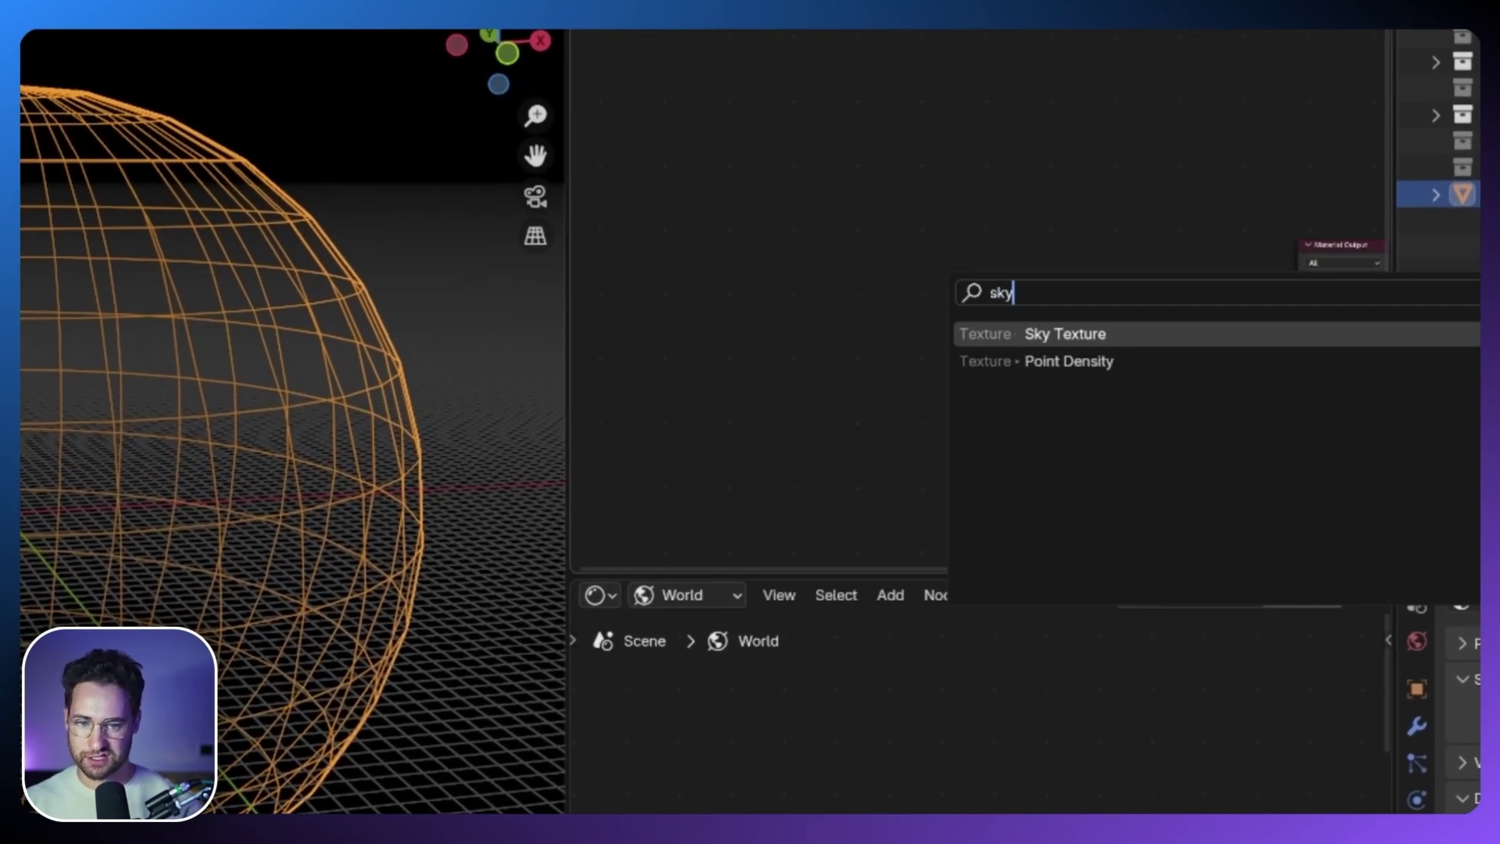
key(Return)
drag(1080, 292, 1299, 278)
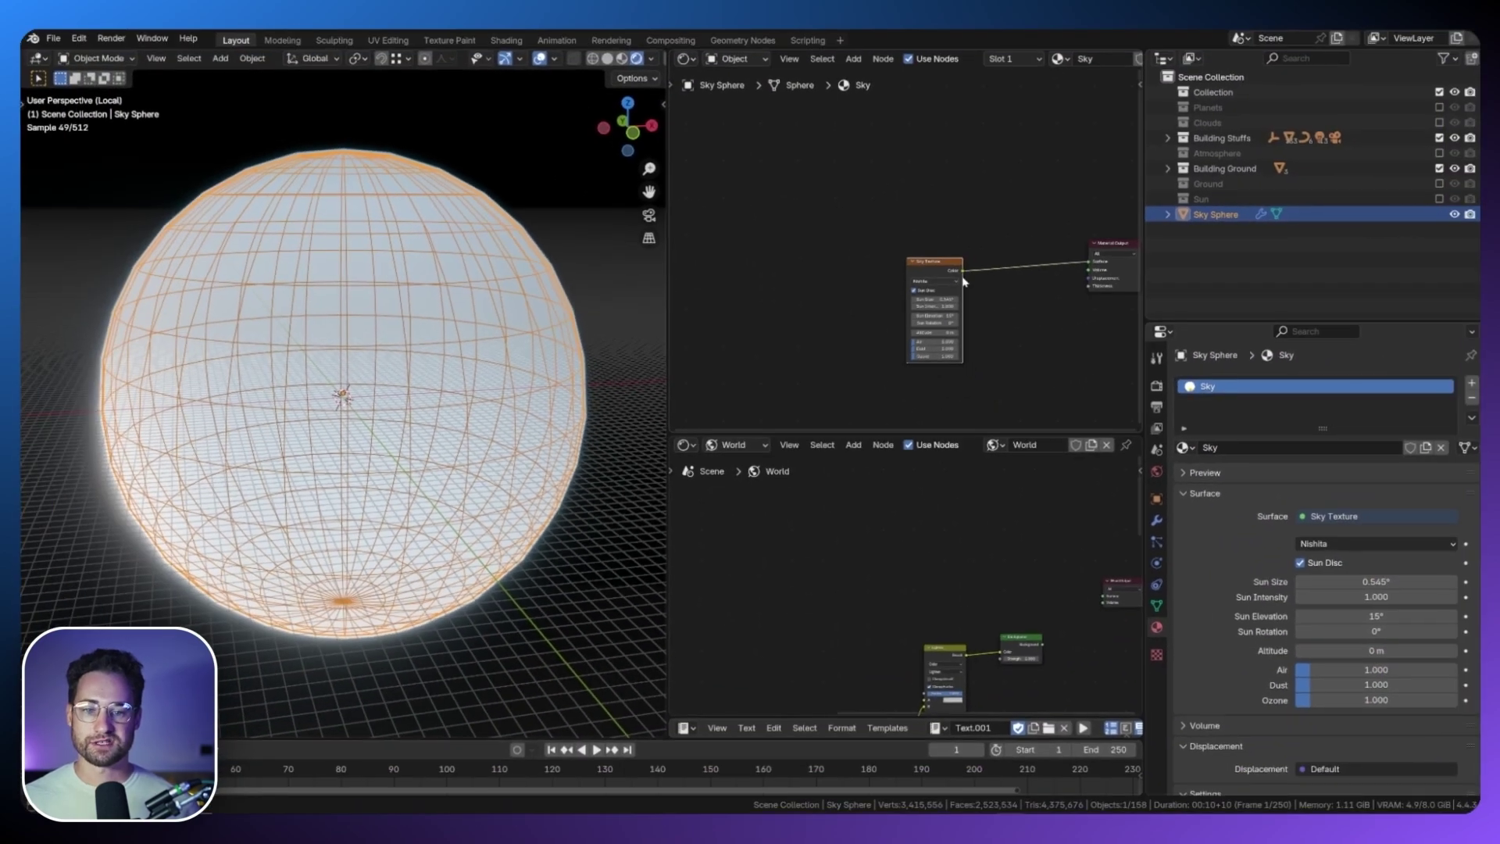
drag(1053, 269, 1053, 266)
drag(952, 251, 958, 247)
Hide the viewport overlays and turn off Sun Disc on the Sky Texture node.
middle_drag(508, 235, 536, 71)
click(539, 59)
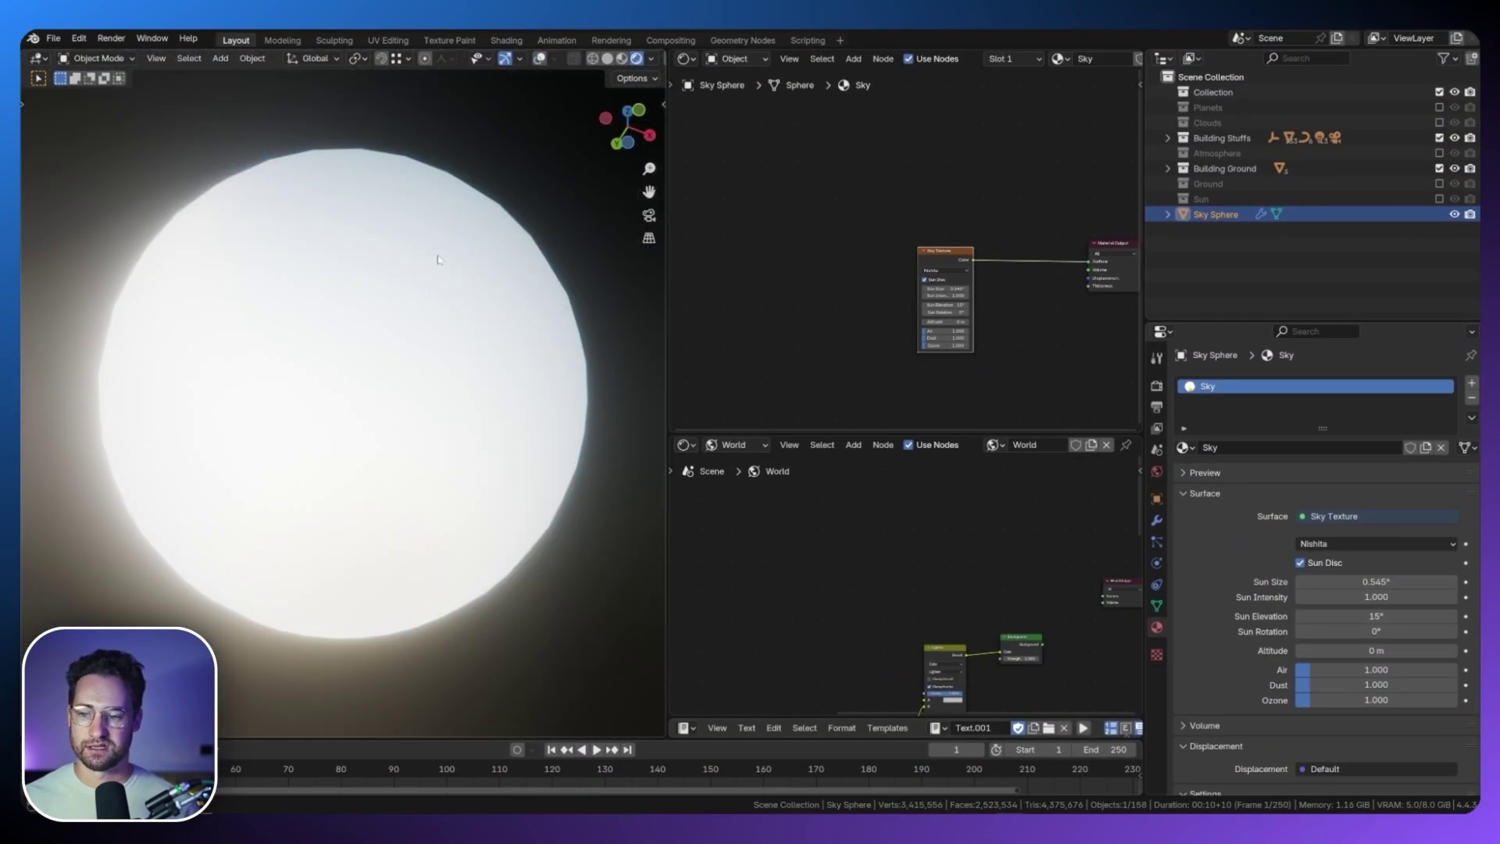
middle_drag(417, 403, 394, 554)
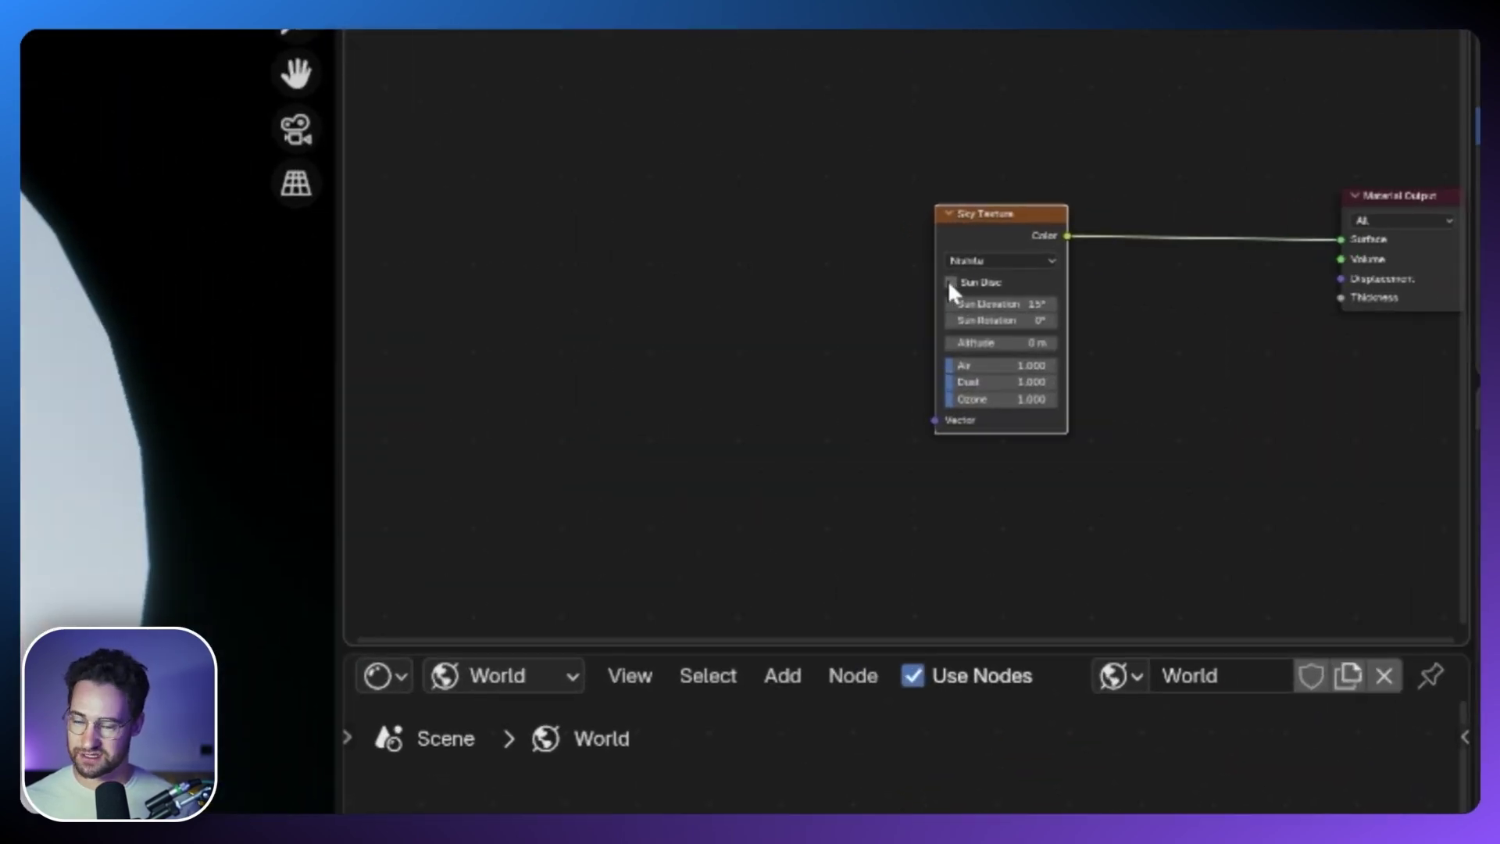
click(925, 279)
Add a Texture Coordinate node and connect its Object output to the Sky Texture's Vector input.
key(shift+a)
text(tex)
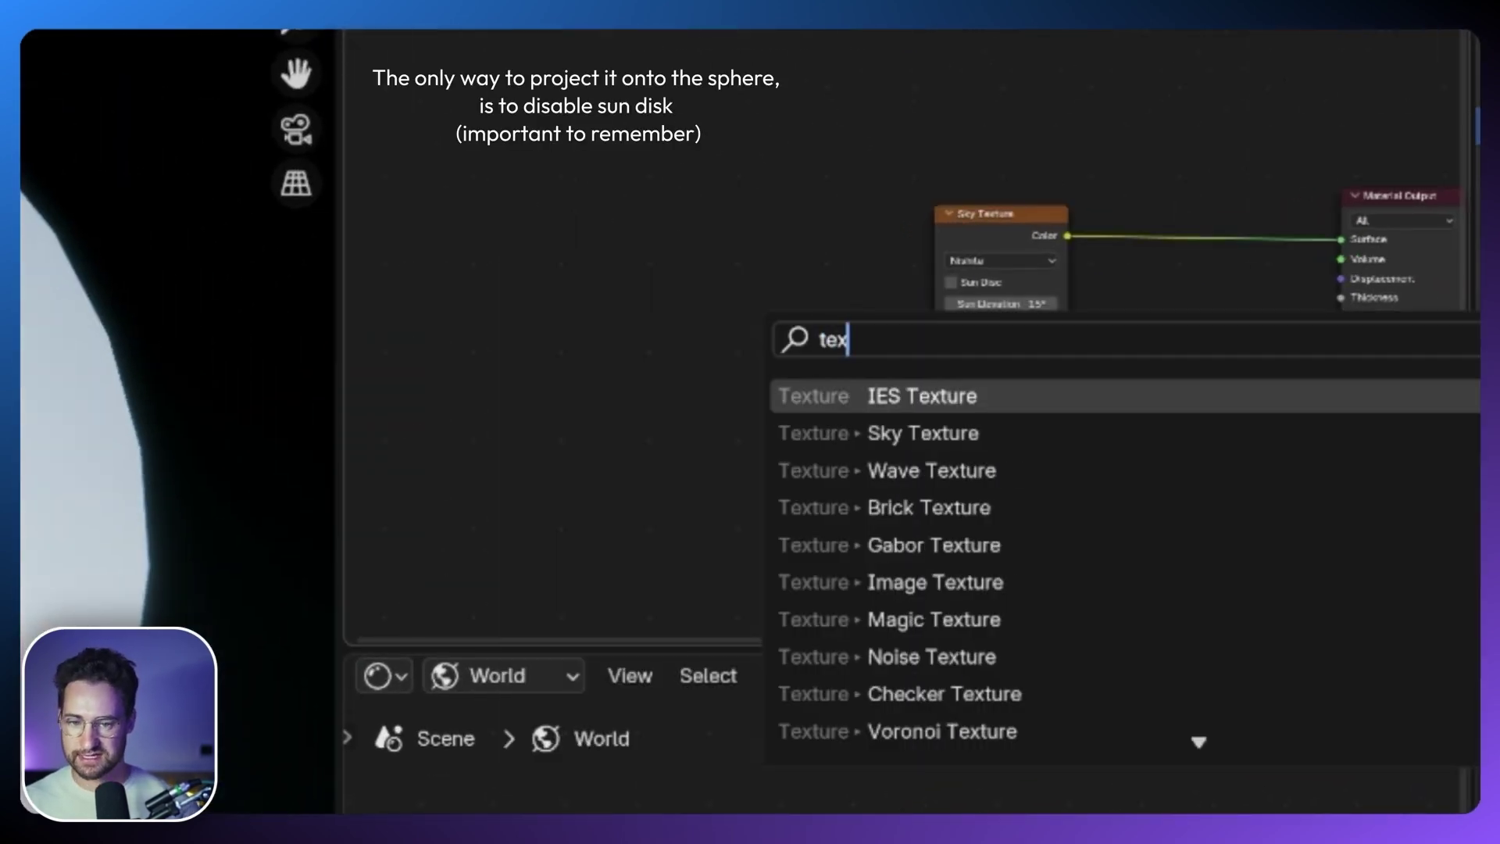
text(ture c)
key(Return)
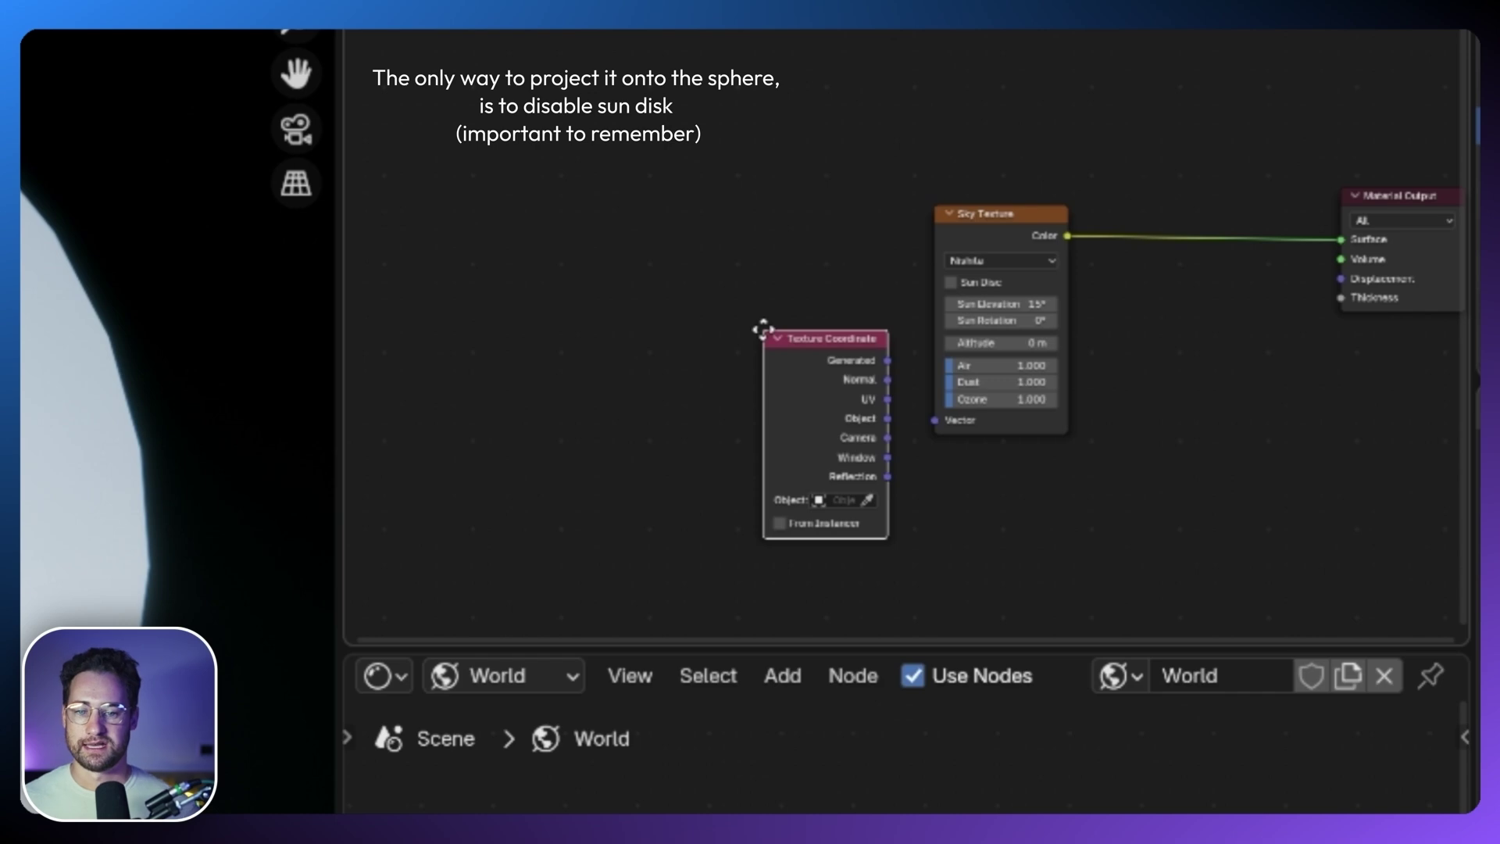
click(693, 225)
drag(761, 298, 934, 420)
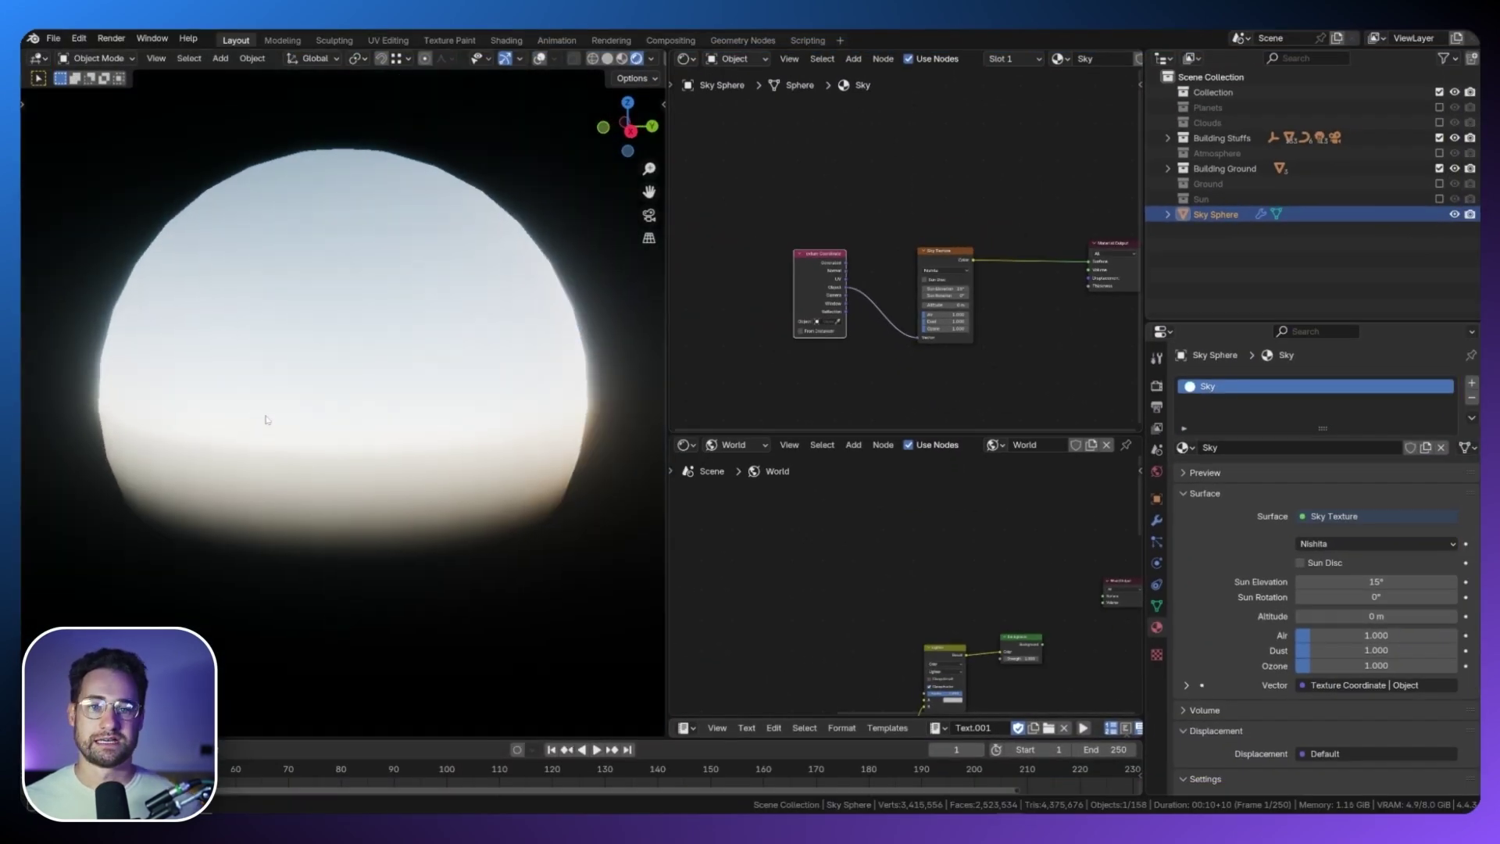
middle_drag(266, 419, 507, 409)
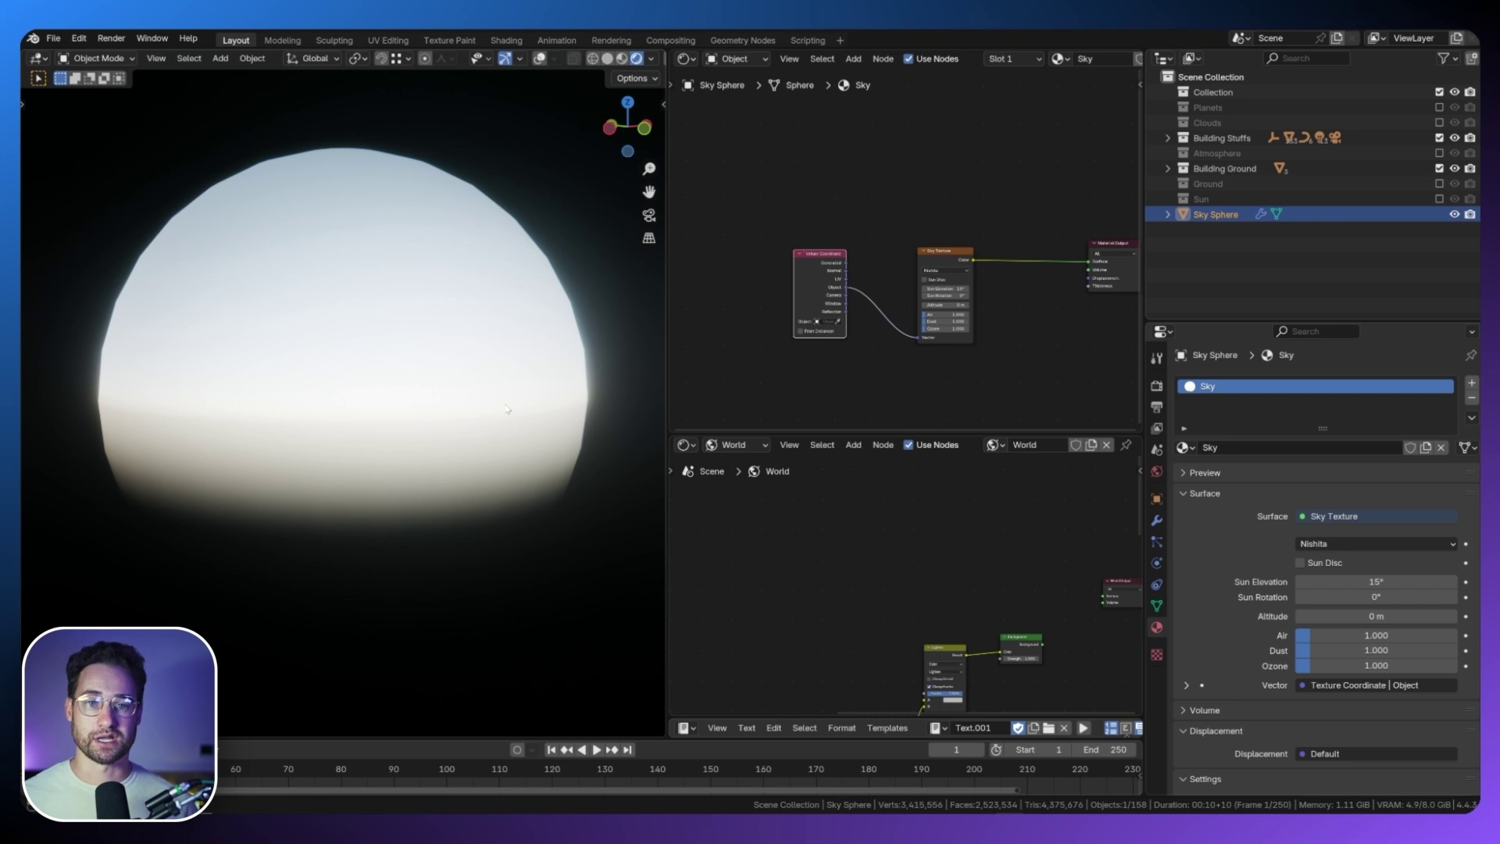
Check the sky-lit building through the camera and switch the viewport to solid shading.
key(KP_0)
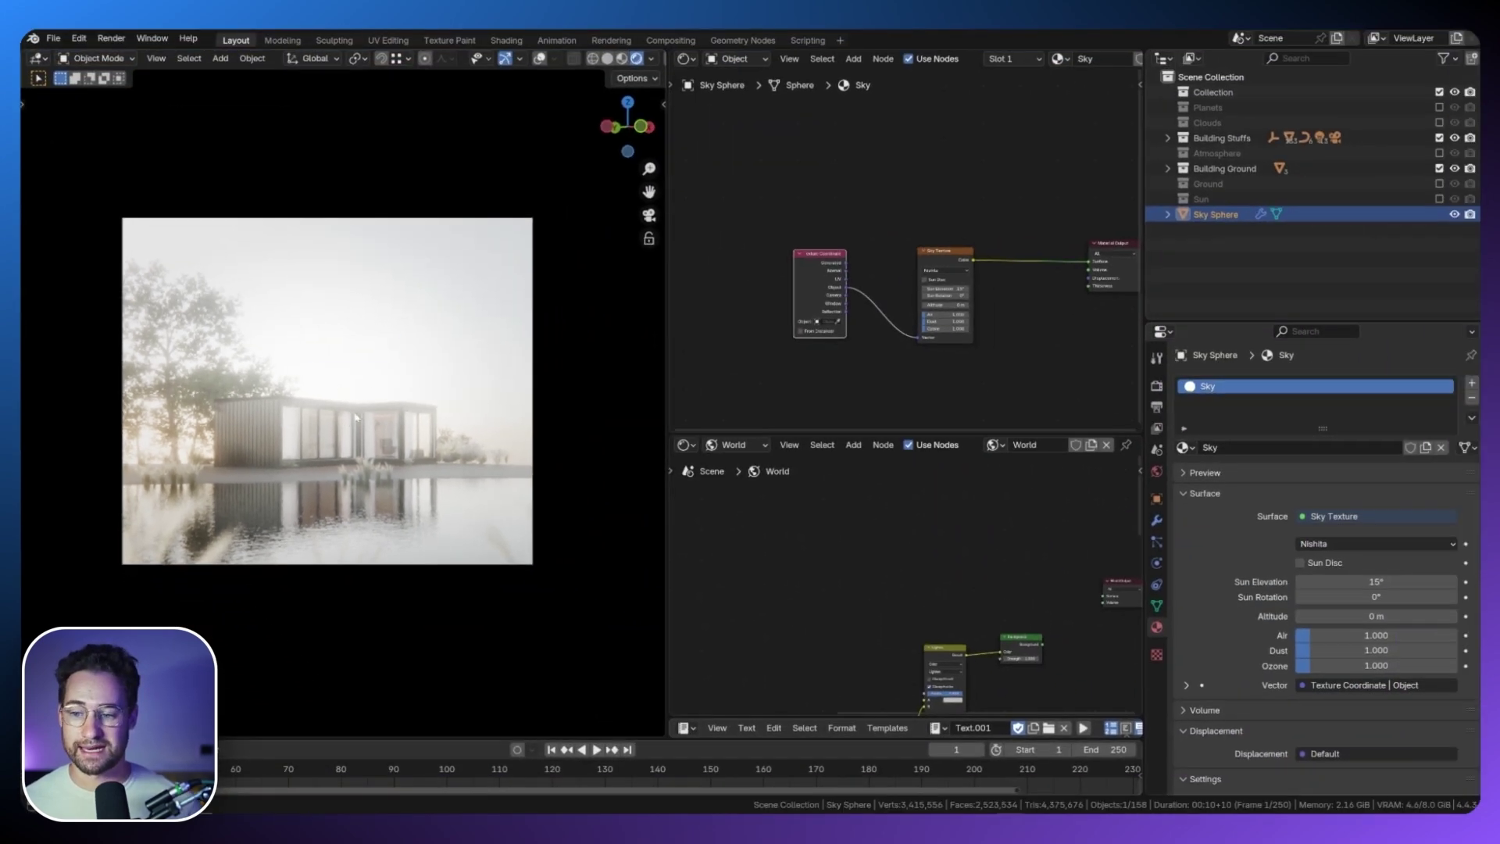
key(z)
click(457, 350)
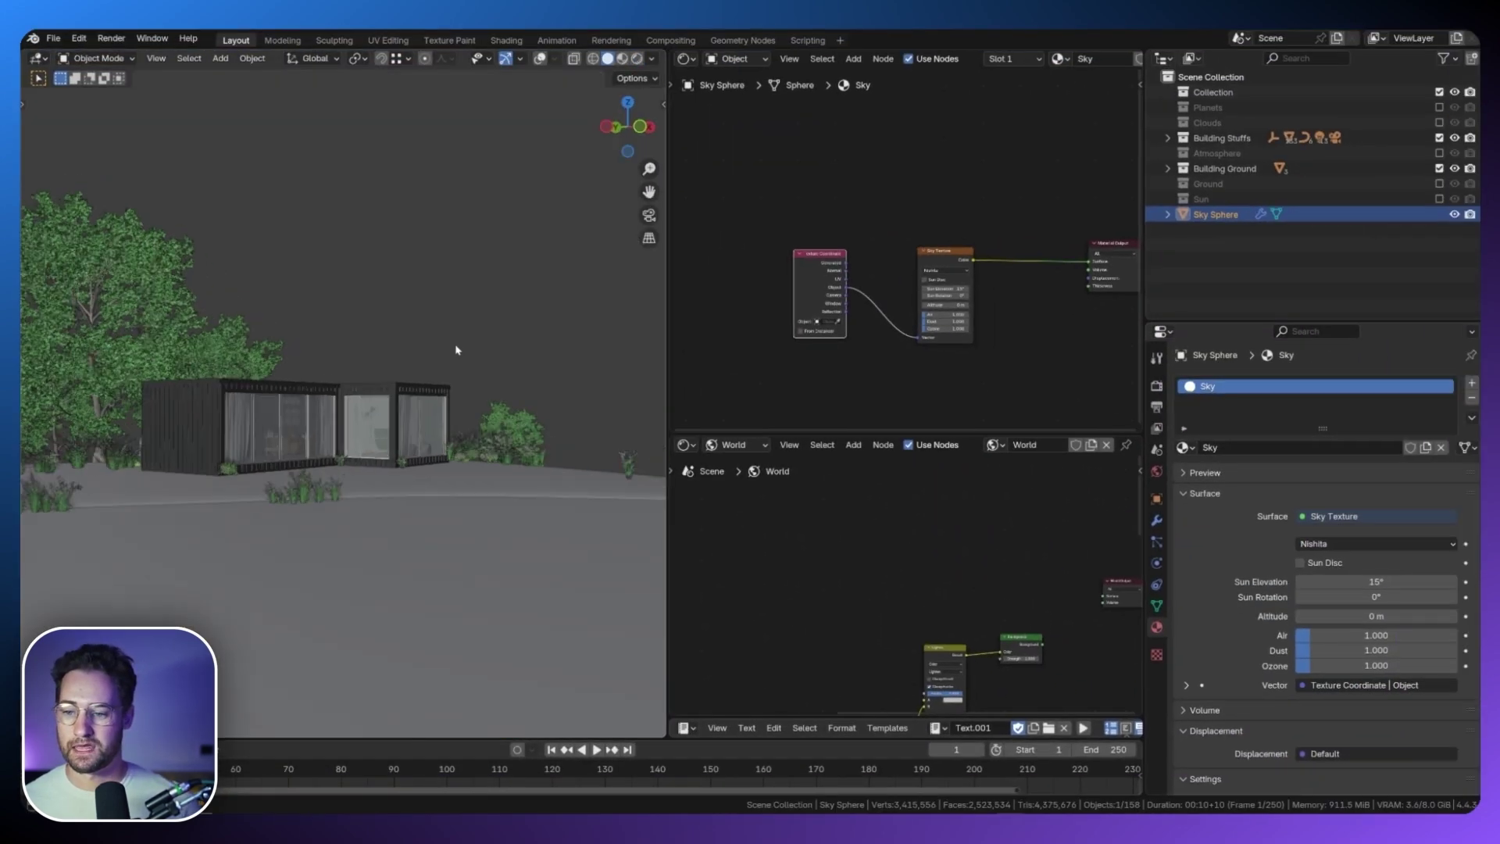
key(alt+z)
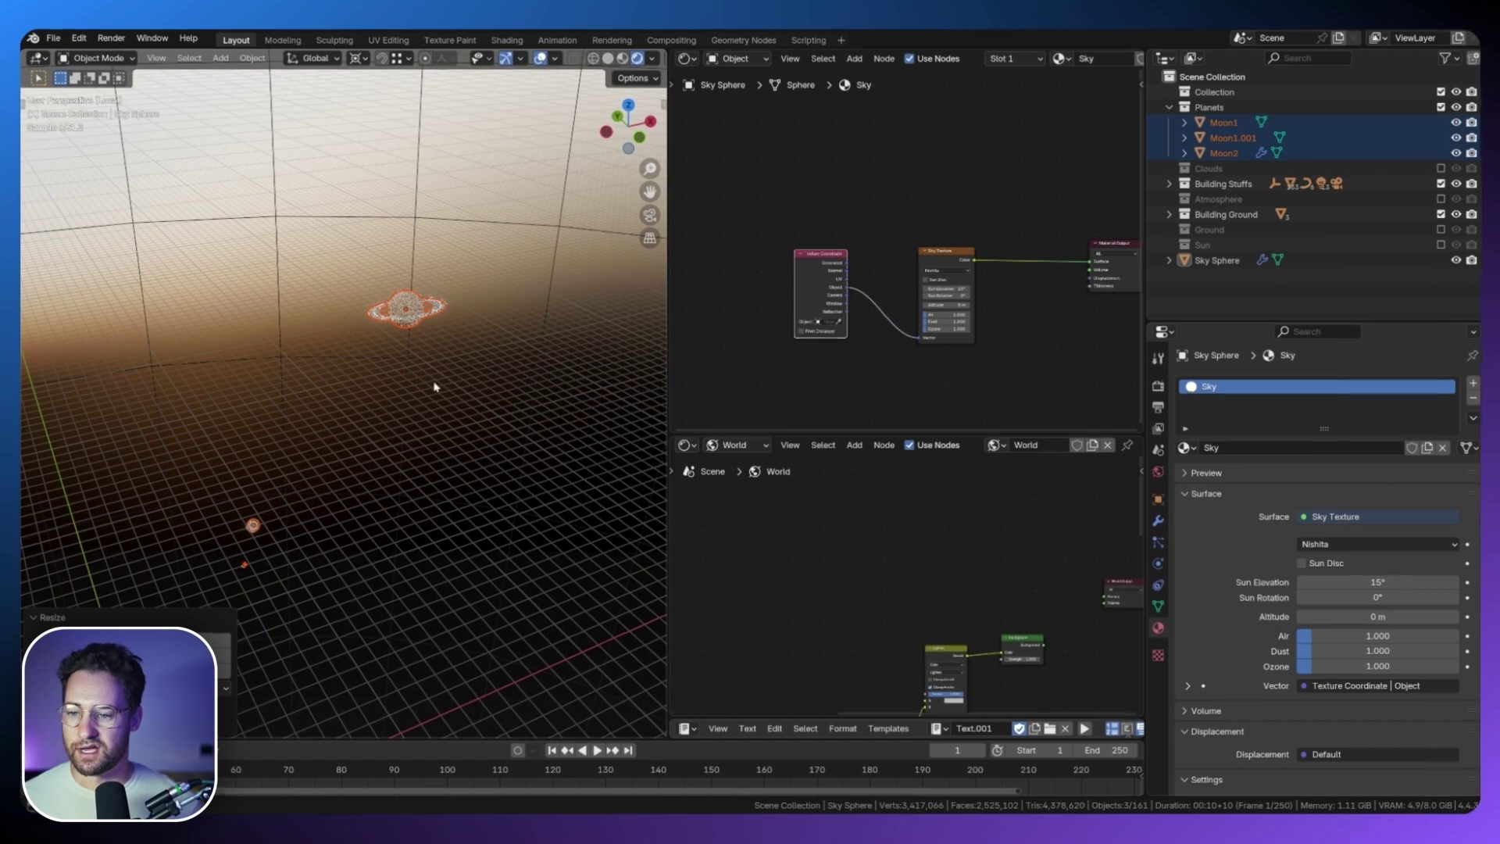
Examine the ringed planet and the small moons inside the sky sphere from several sides.
click(434, 386)
middle_drag(311, 370, 335, 358)
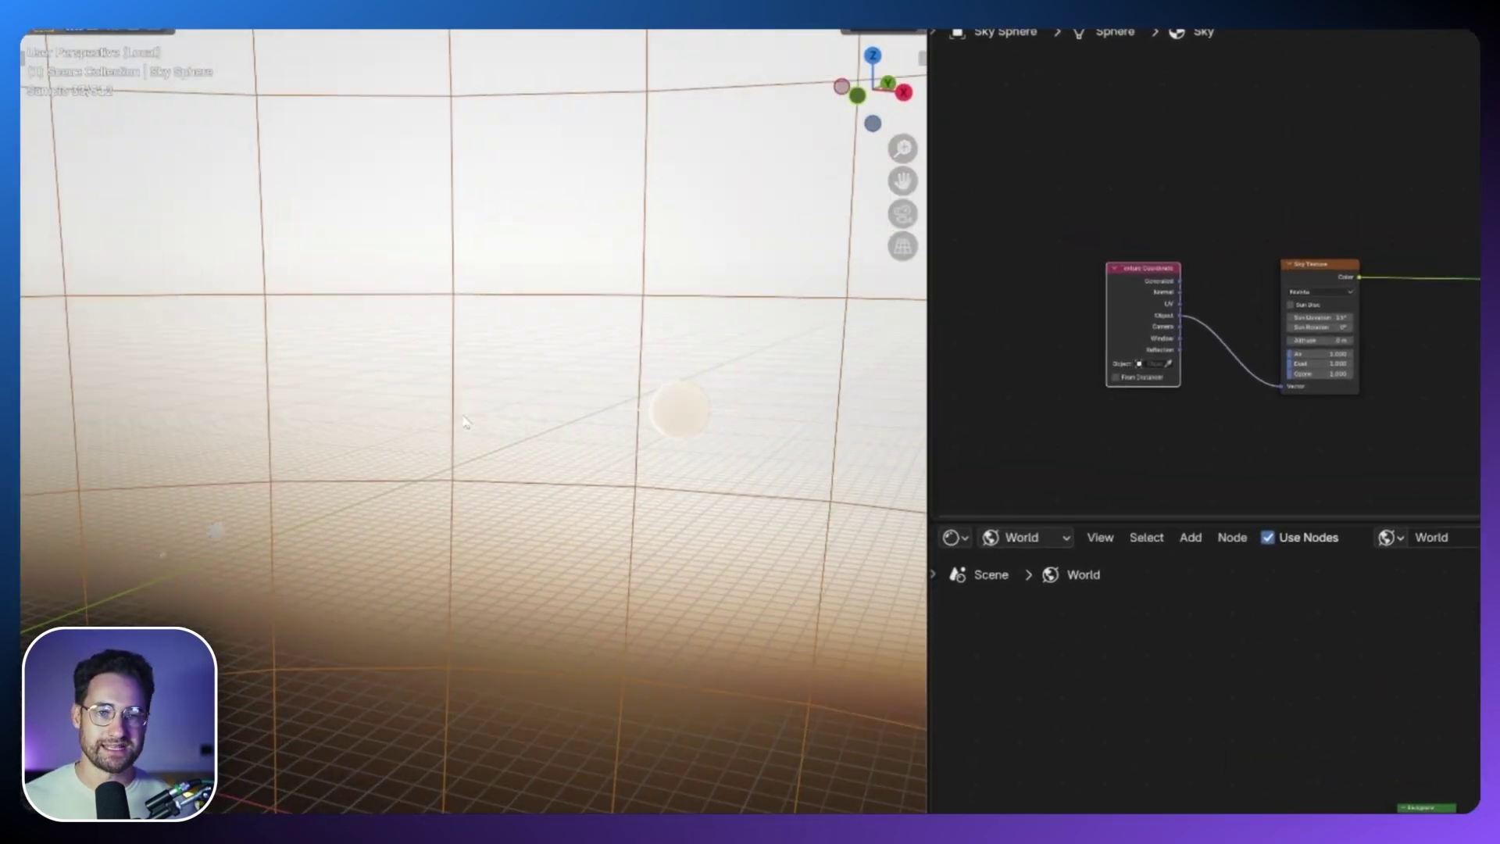
middle_drag(474, 439, 642, 472)
scroll(503, 643, up, 5)
shift+middle_drag(669, 333, 578, 578)
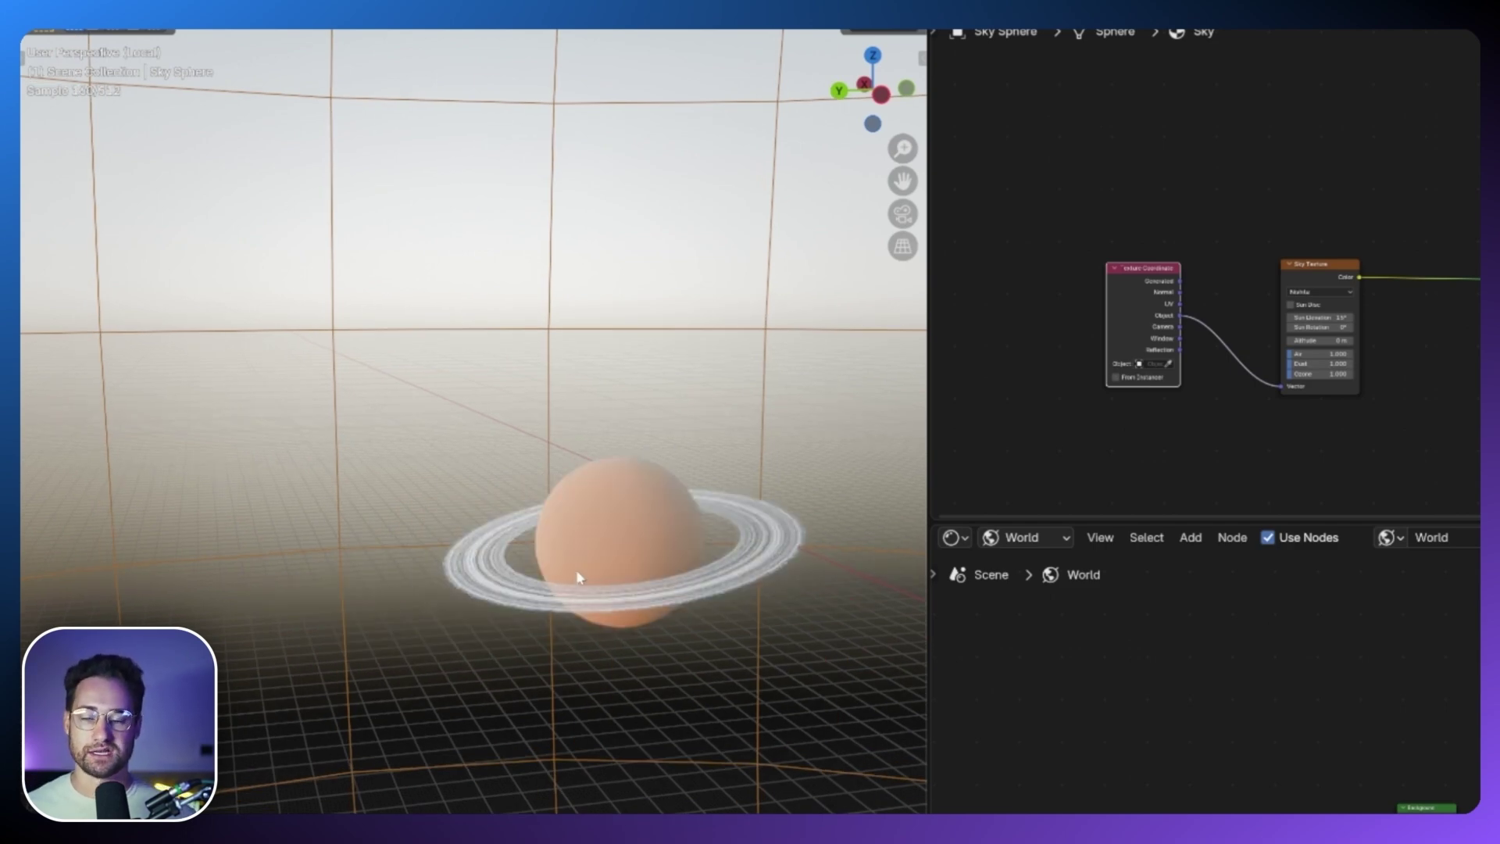
scroll(604, 617, down, 3)
middle_drag(747, 607, 888, 608)
middle_drag(343, 568, 492, 547)
scroll(494, 551, up, 6)
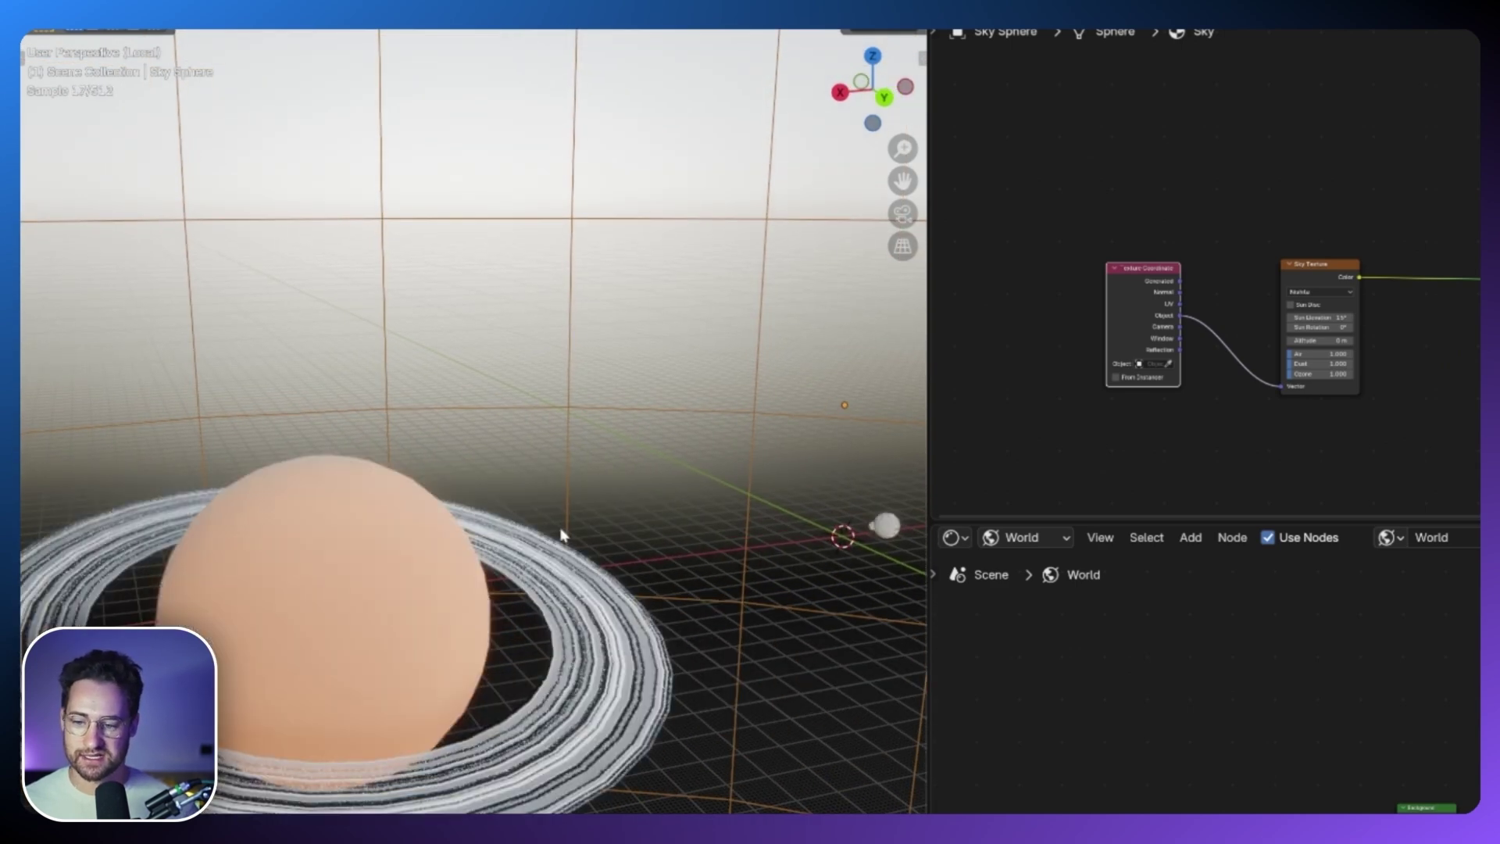
scroll(767, 606, down, 4)
scroll(841, 512, up, 2)
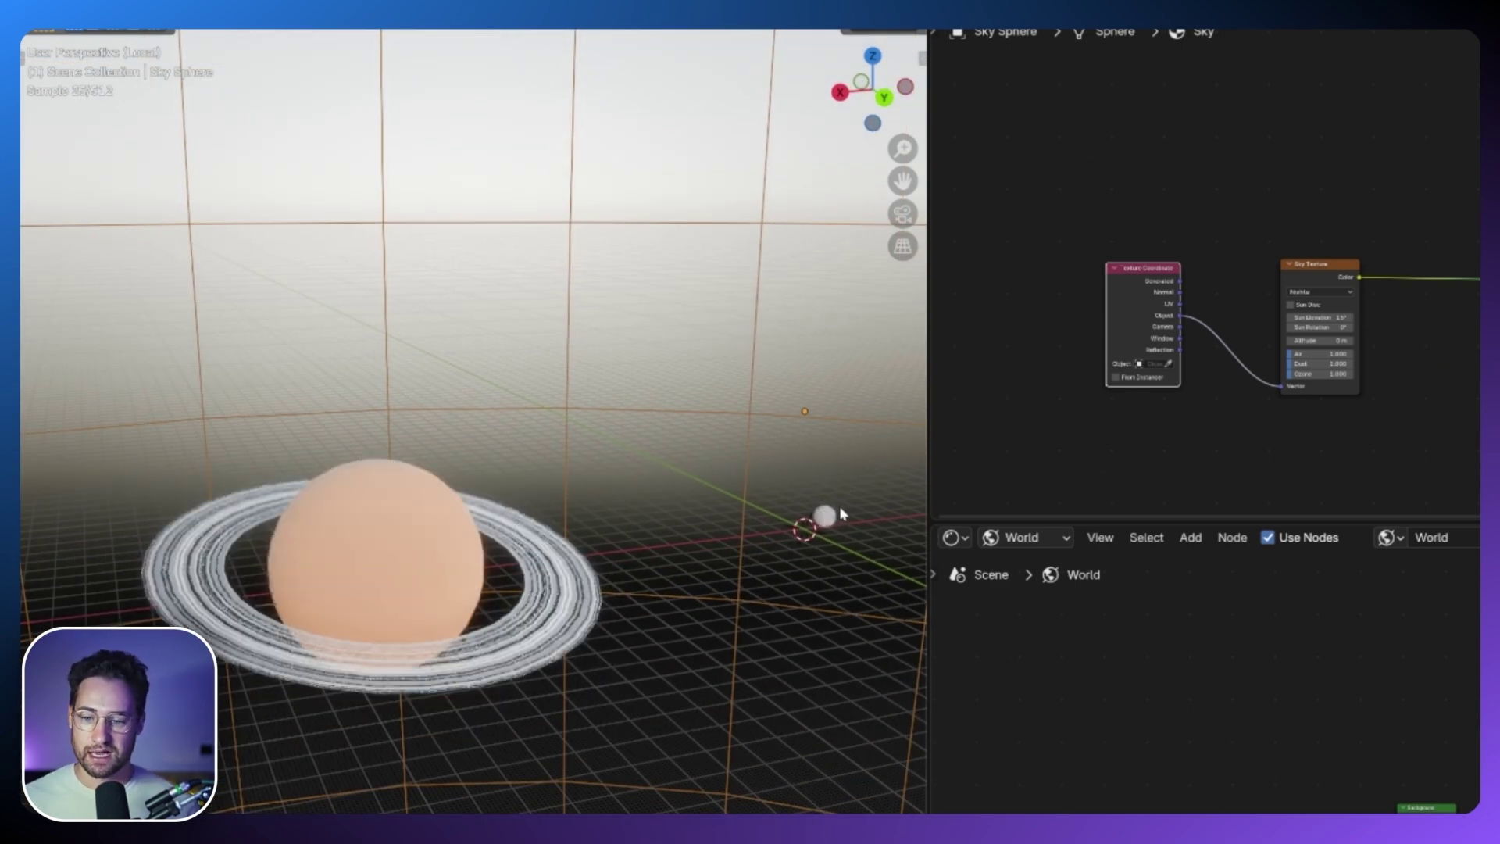
Select both small moons together with the ringed planet, making the planet the active object.
click(822, 519)
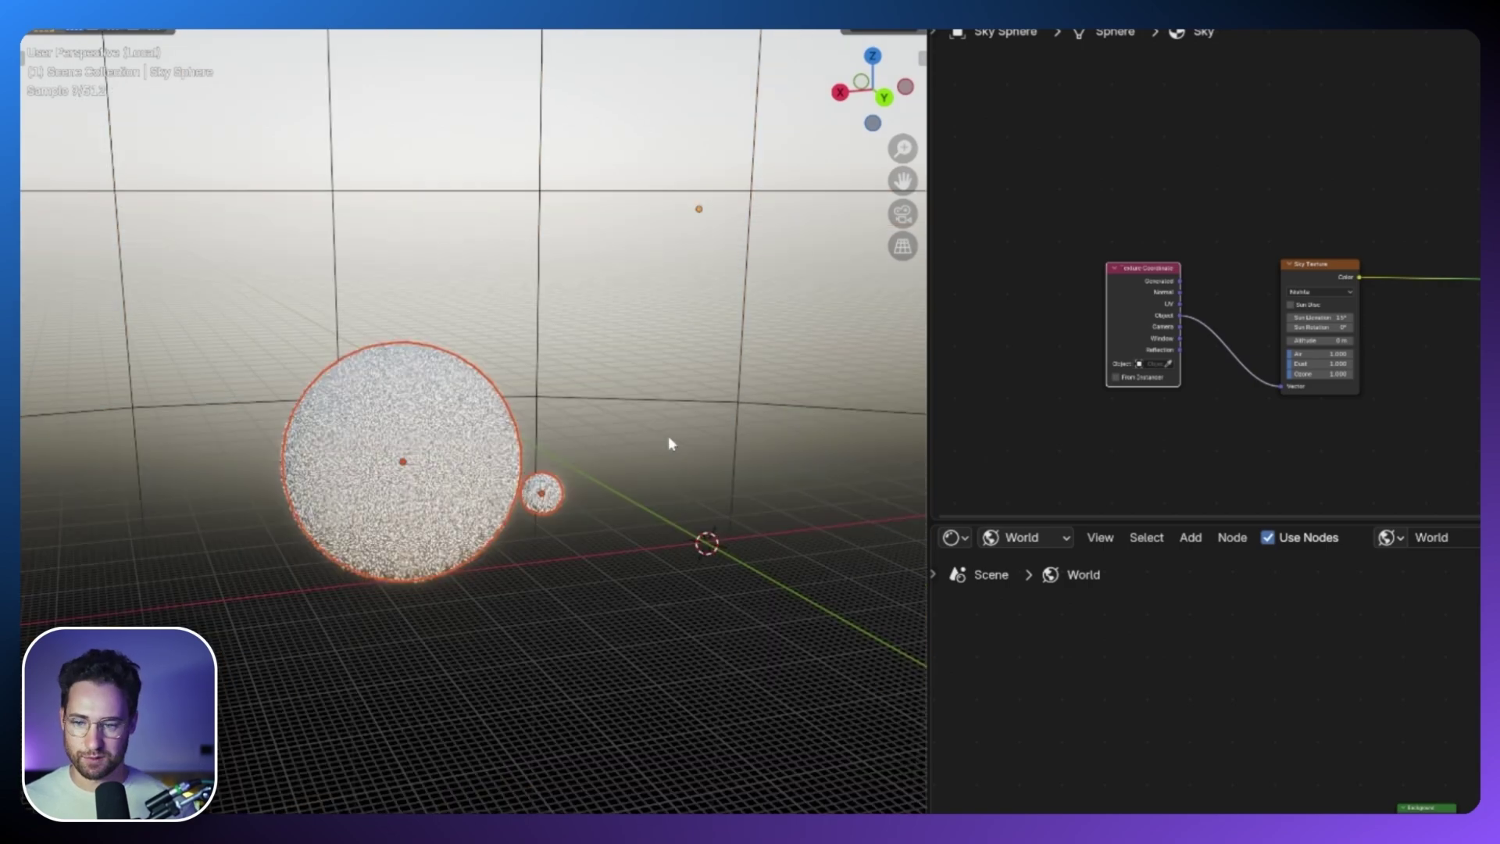
middle_drag(669, 437, 452, 437)
scroll(488, 428, down, 4)
scroll(457, 438, down, 10)
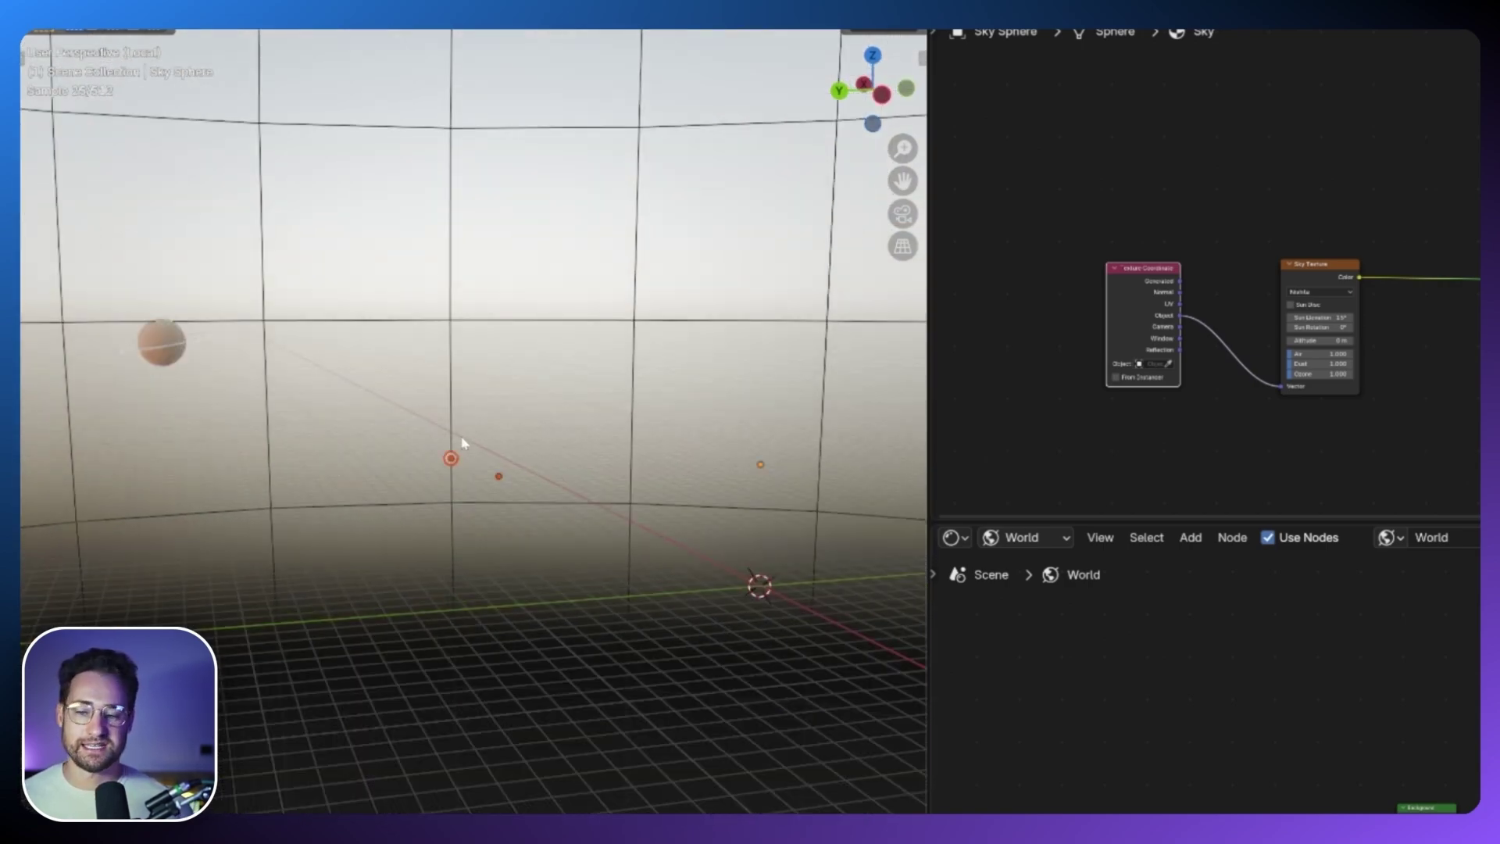
click(173, 355)
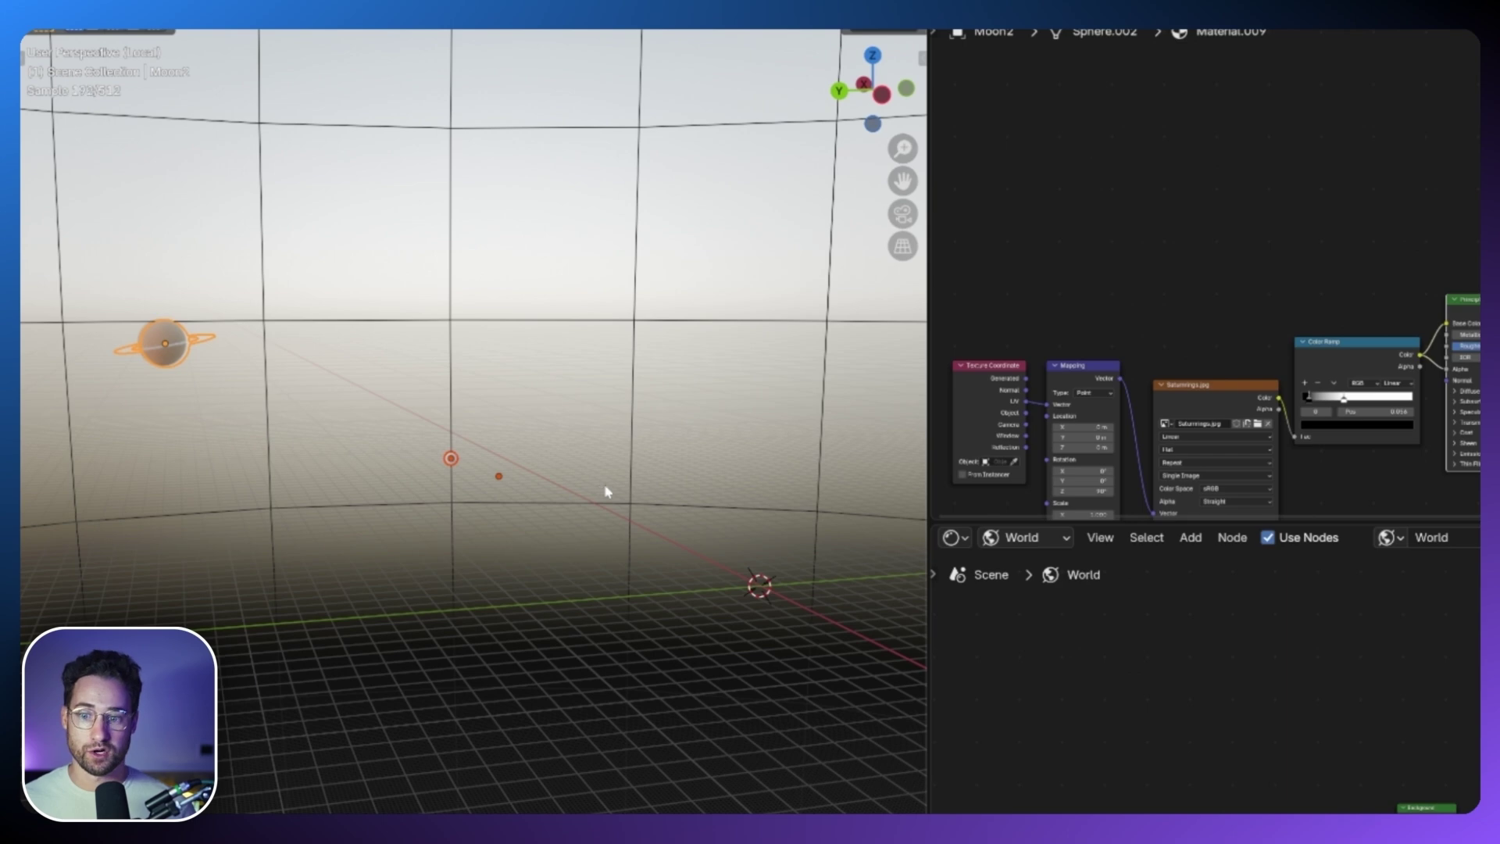
key(s)
key(Escape)
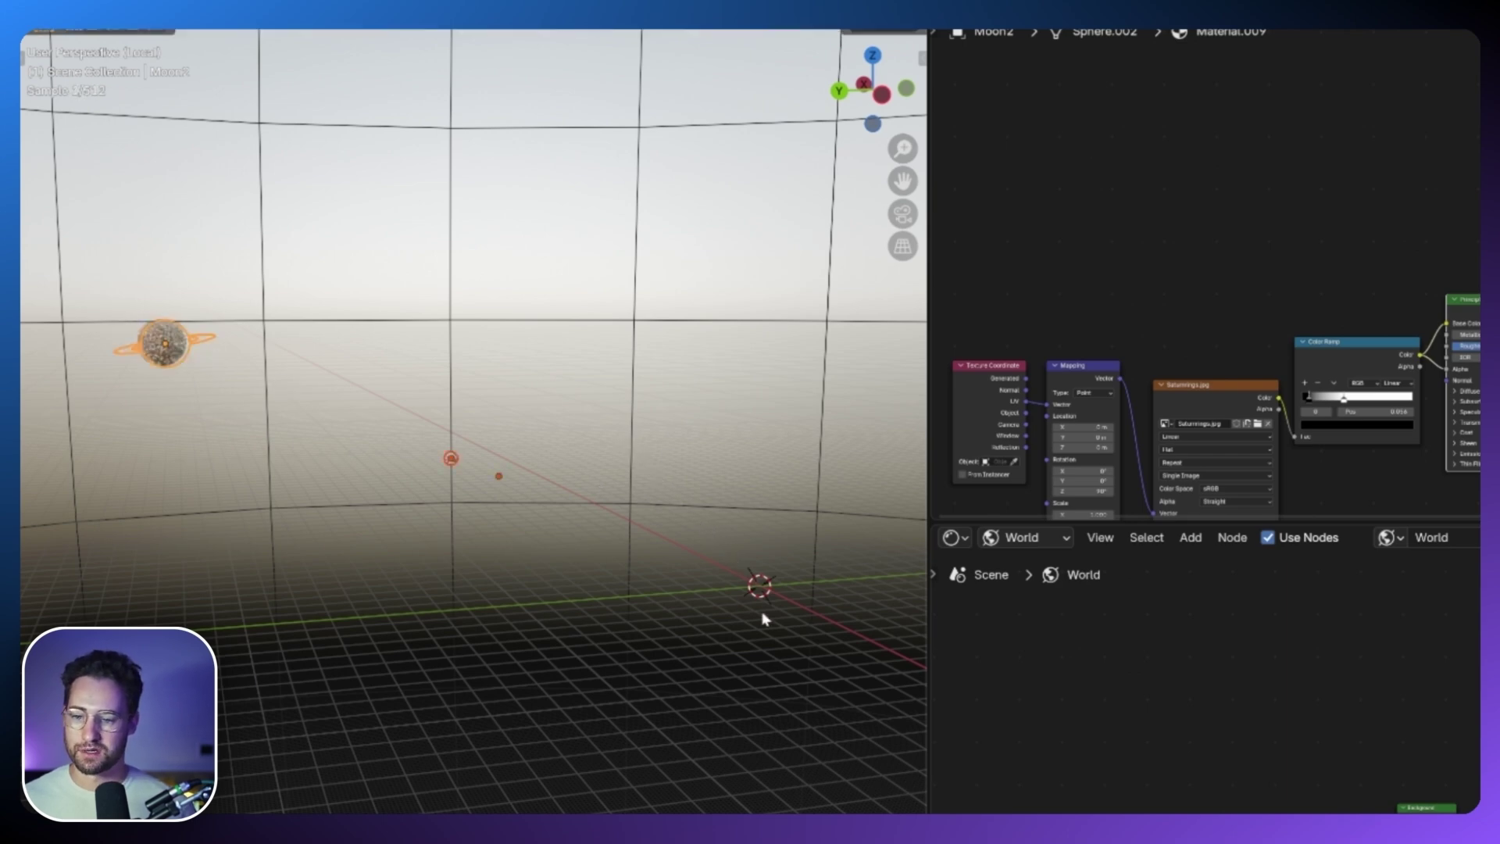
key(KP_0)
key(s)
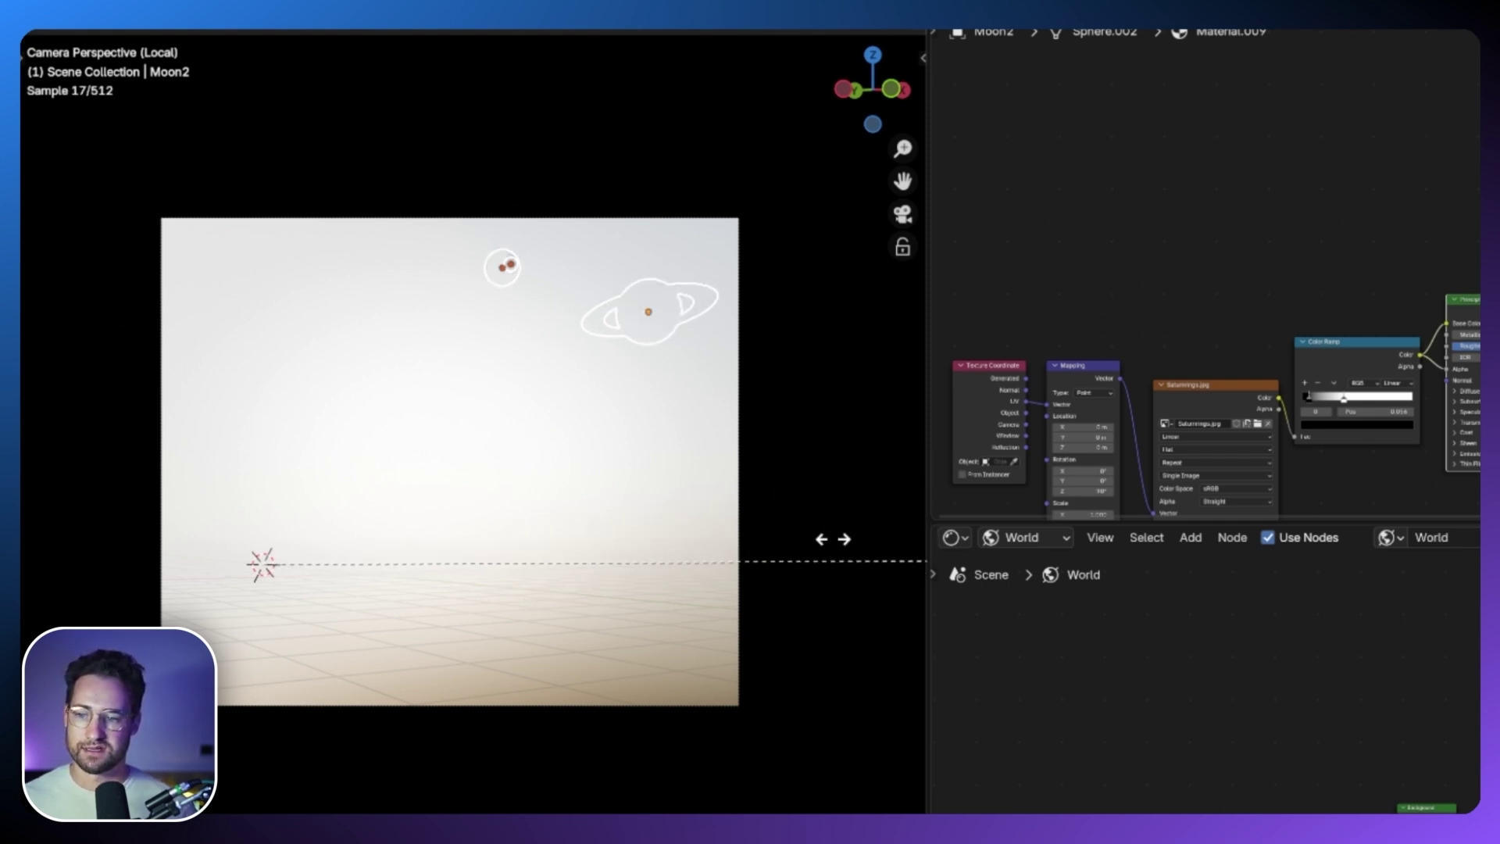
right_click(789, 409)
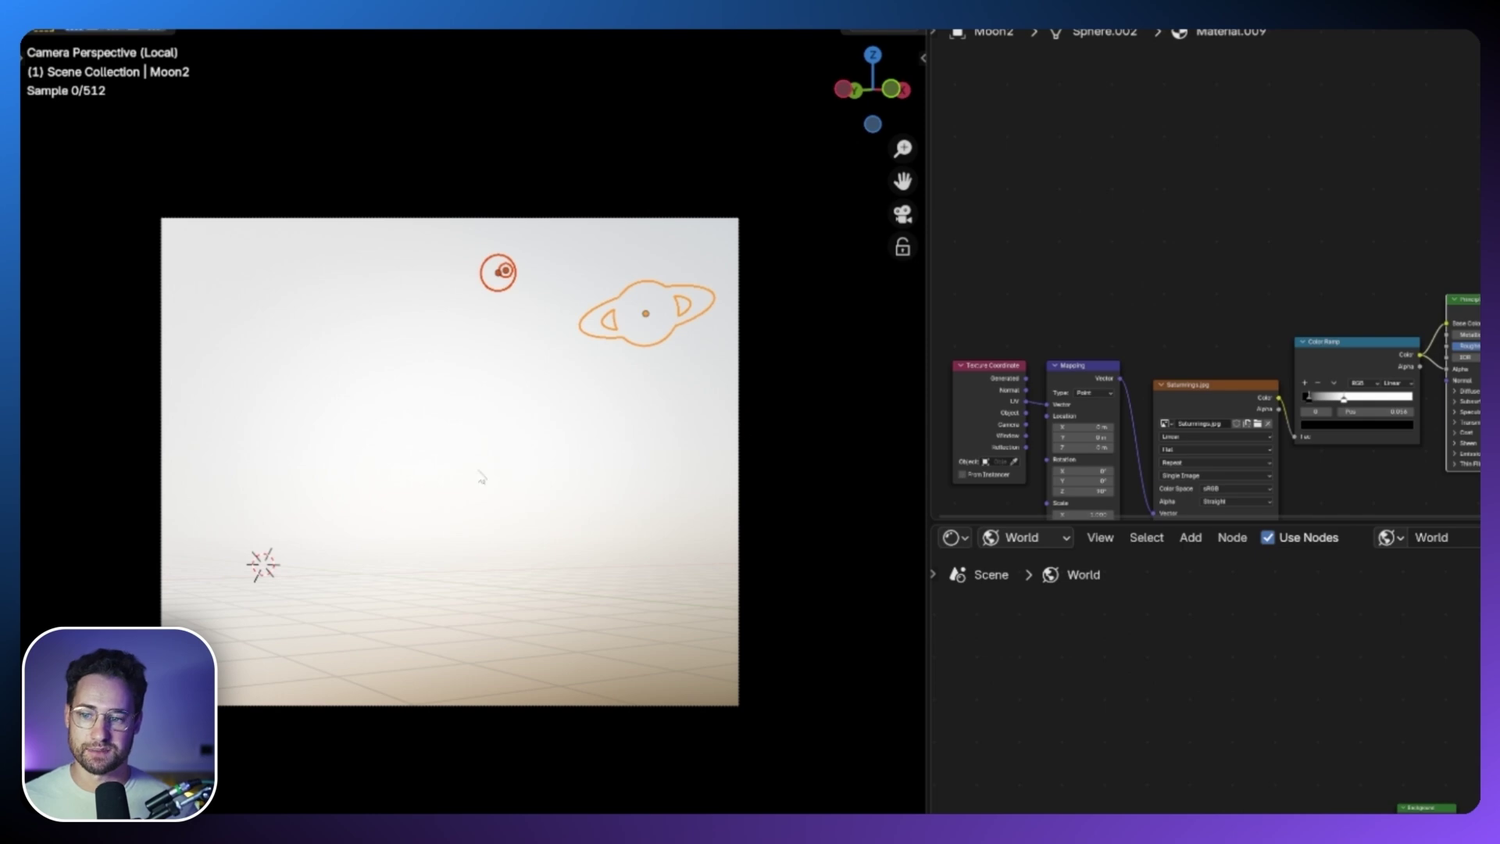
Switch to solid shading and scale the selected planet and moons by 100 about the 3D cursor.
key(z)
click(564, 450)
middle_drag(559, 460, 525, 469)
scroll(525, 473, down, 7)
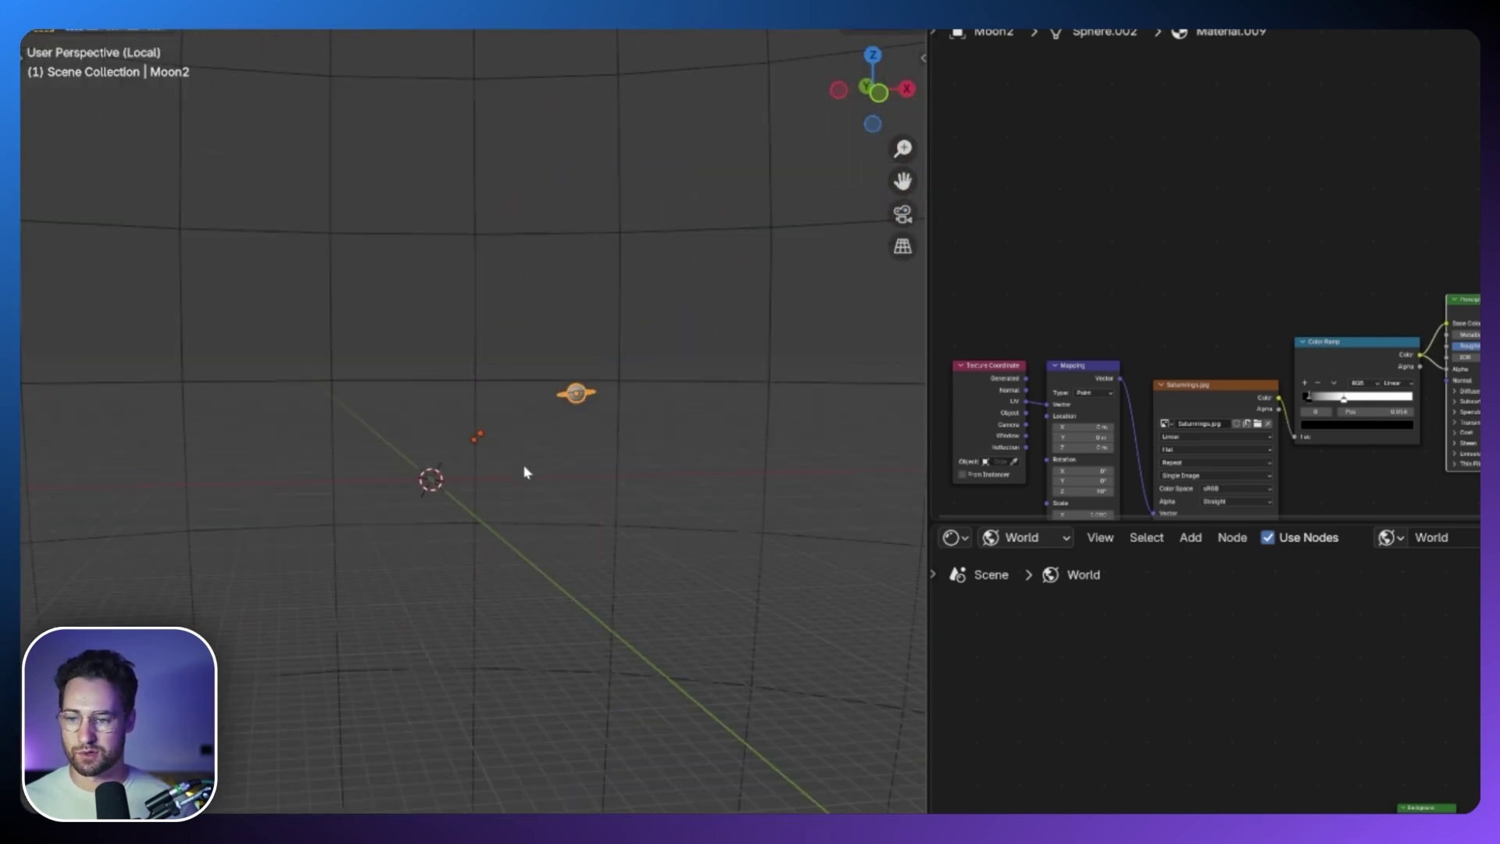
text(s100)
key(Return)
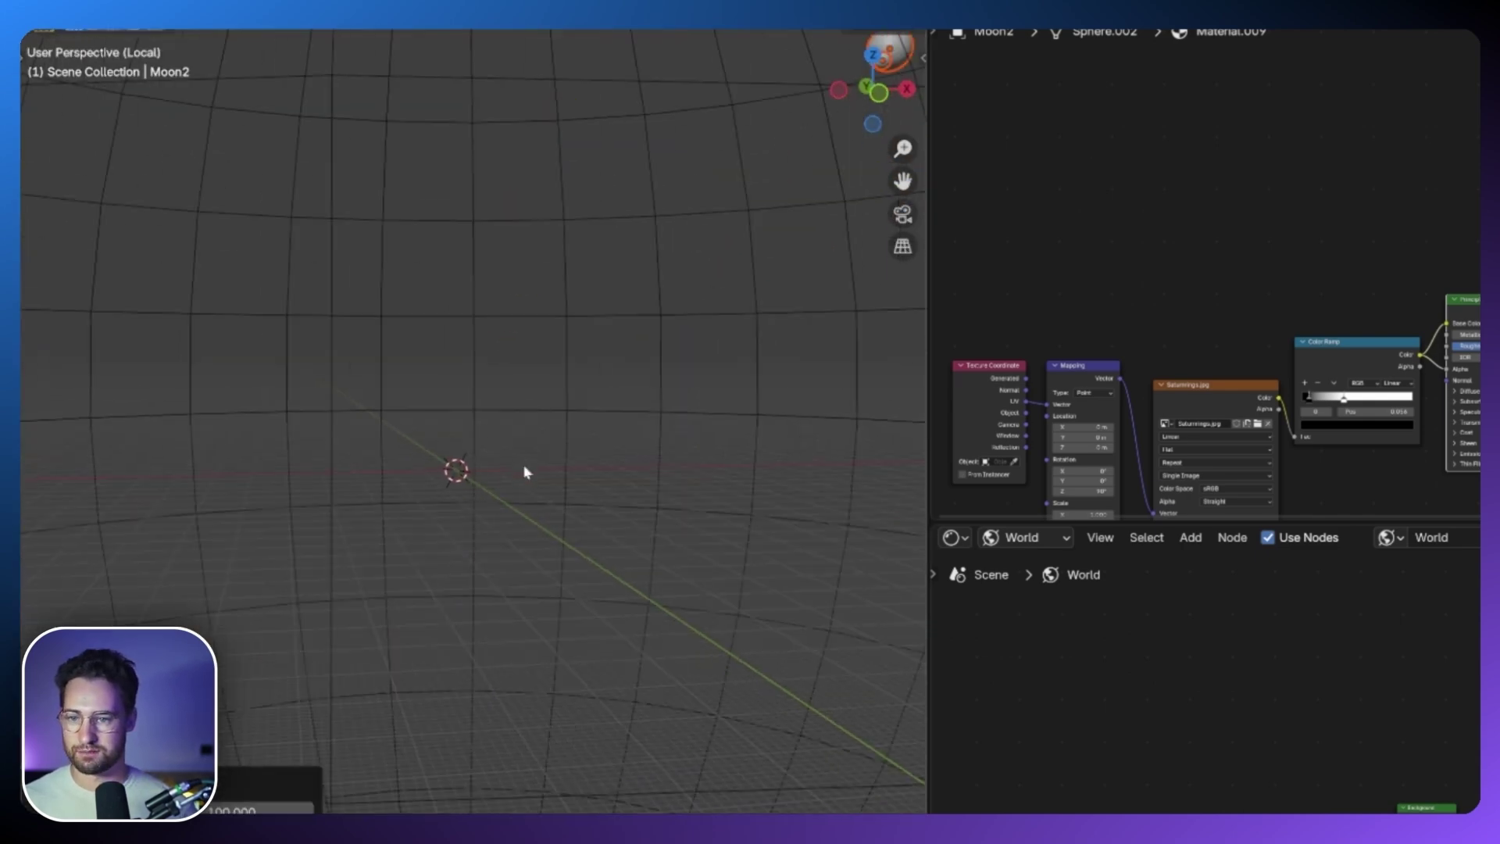
scroll(524, 472, down, 5)
middle_drag(519, 472, 498, 516)
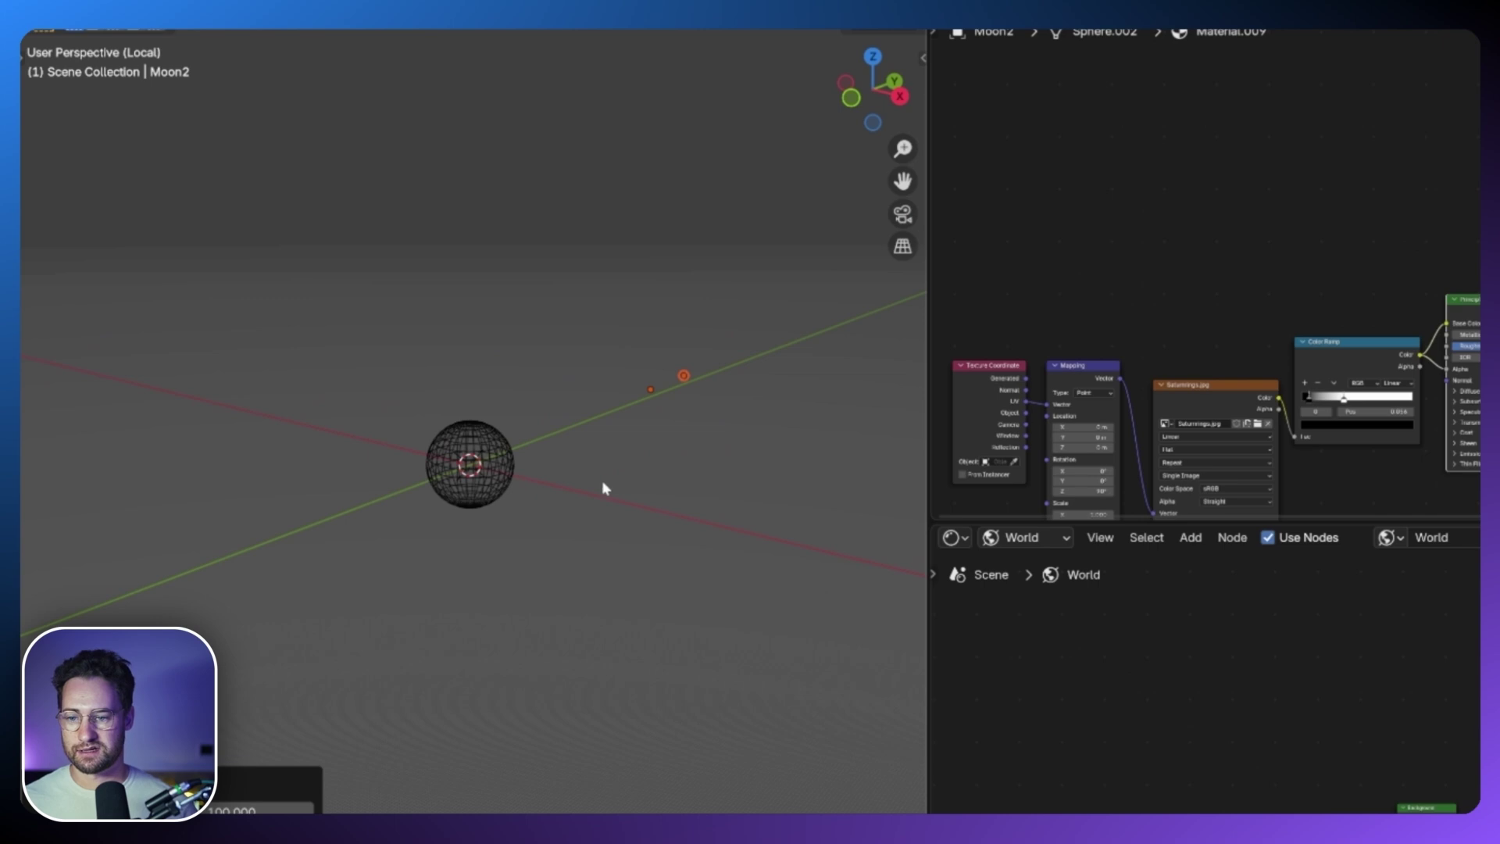
middle_drag(602, 489, 375, 502)
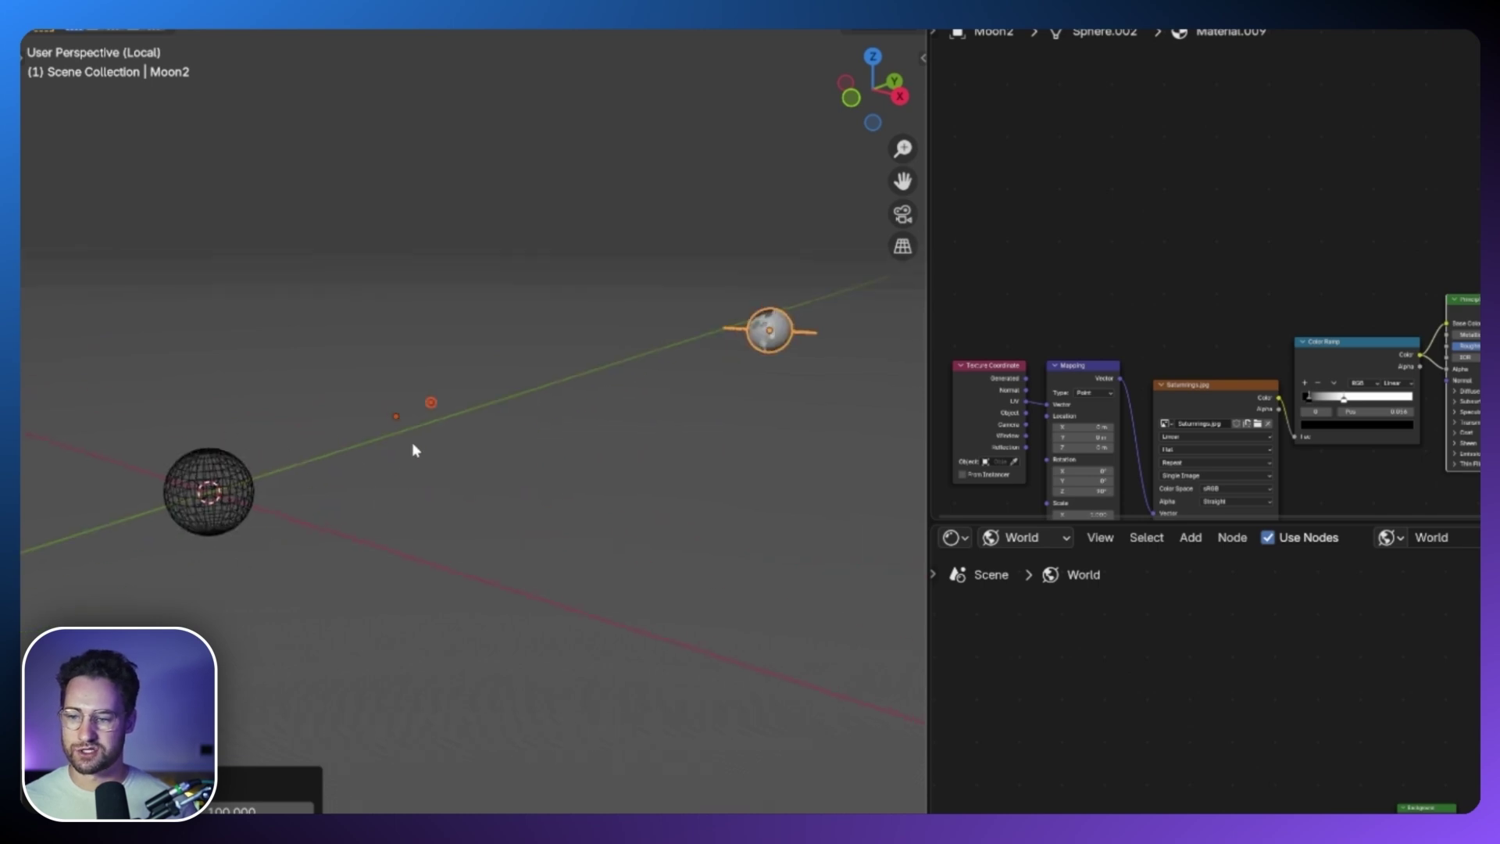
Scale the selected planet and moons outward about the 3D cursor twice, the second time by about 1.667, and view them through the camera.
key(s)
click(446, 485)
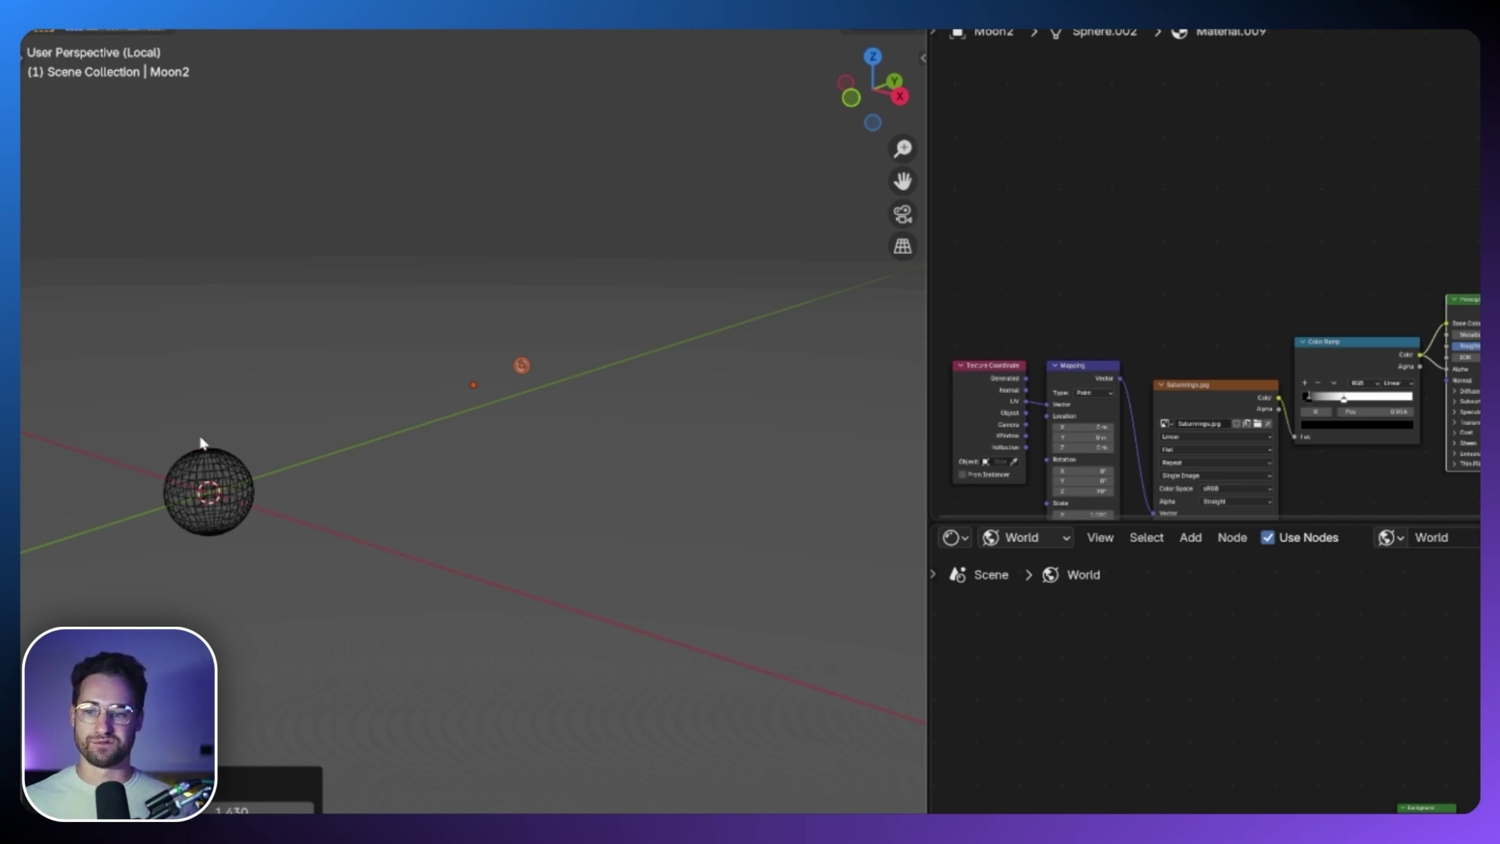
scroll(203, 440, down, 5)
scroll(203, 438, up, 1)
key(s)
click(482, 437)
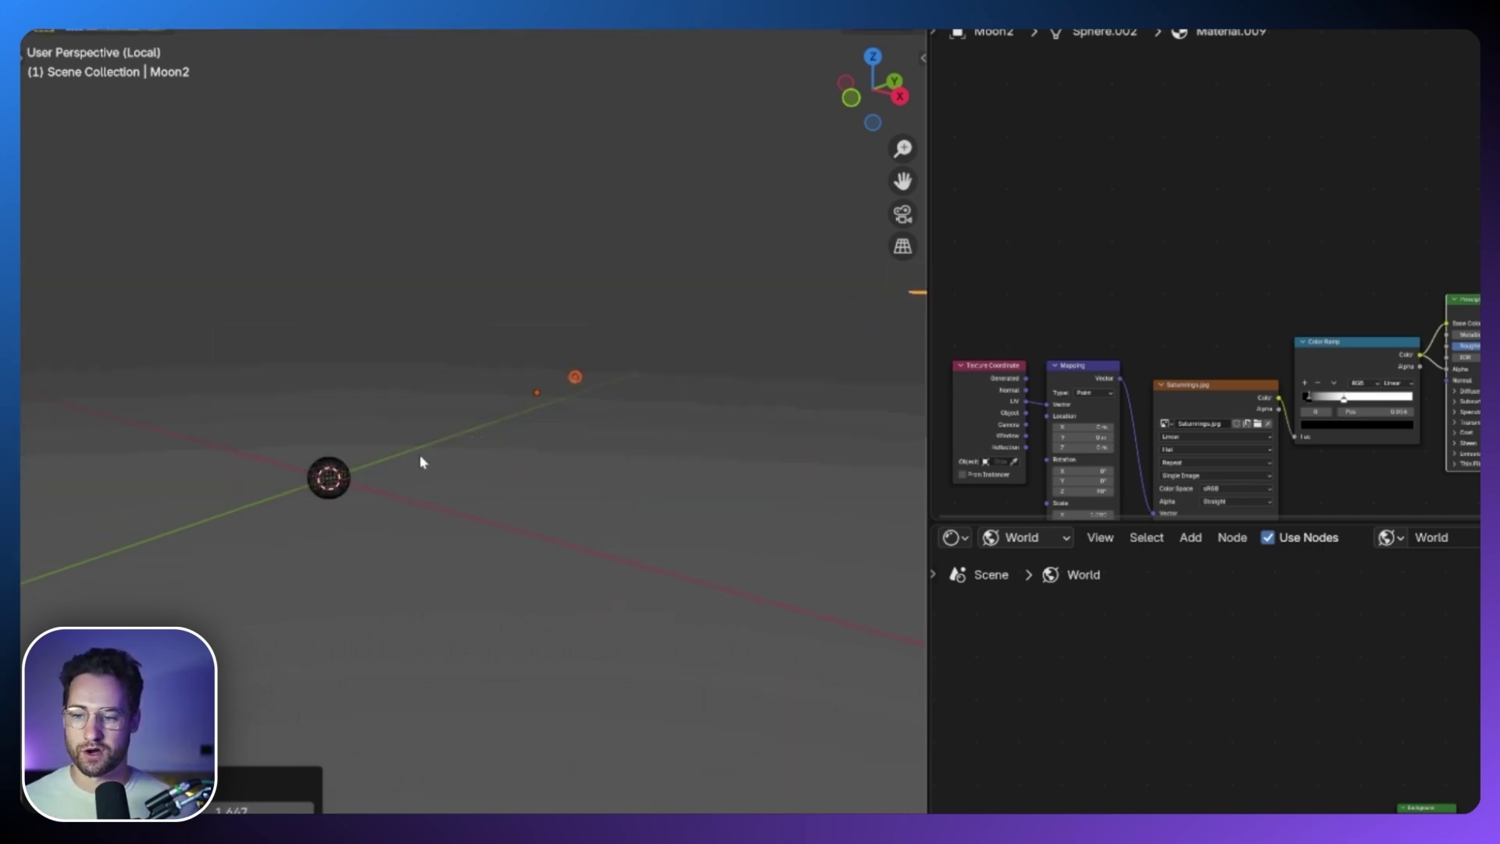
key(KP_0)
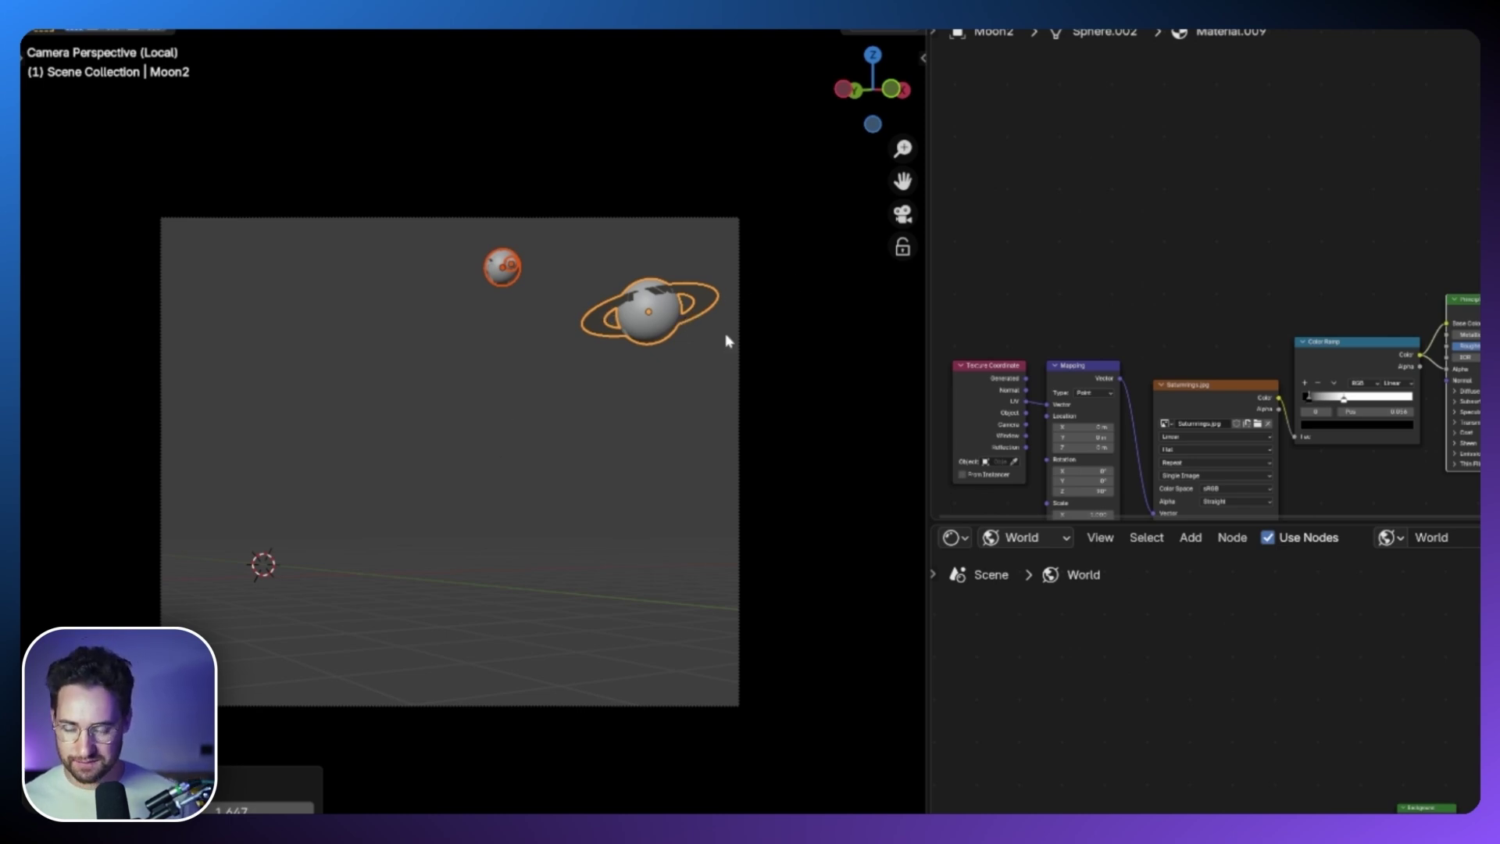
Set the viewport's clip end distance to 1000000 m.
key(n)
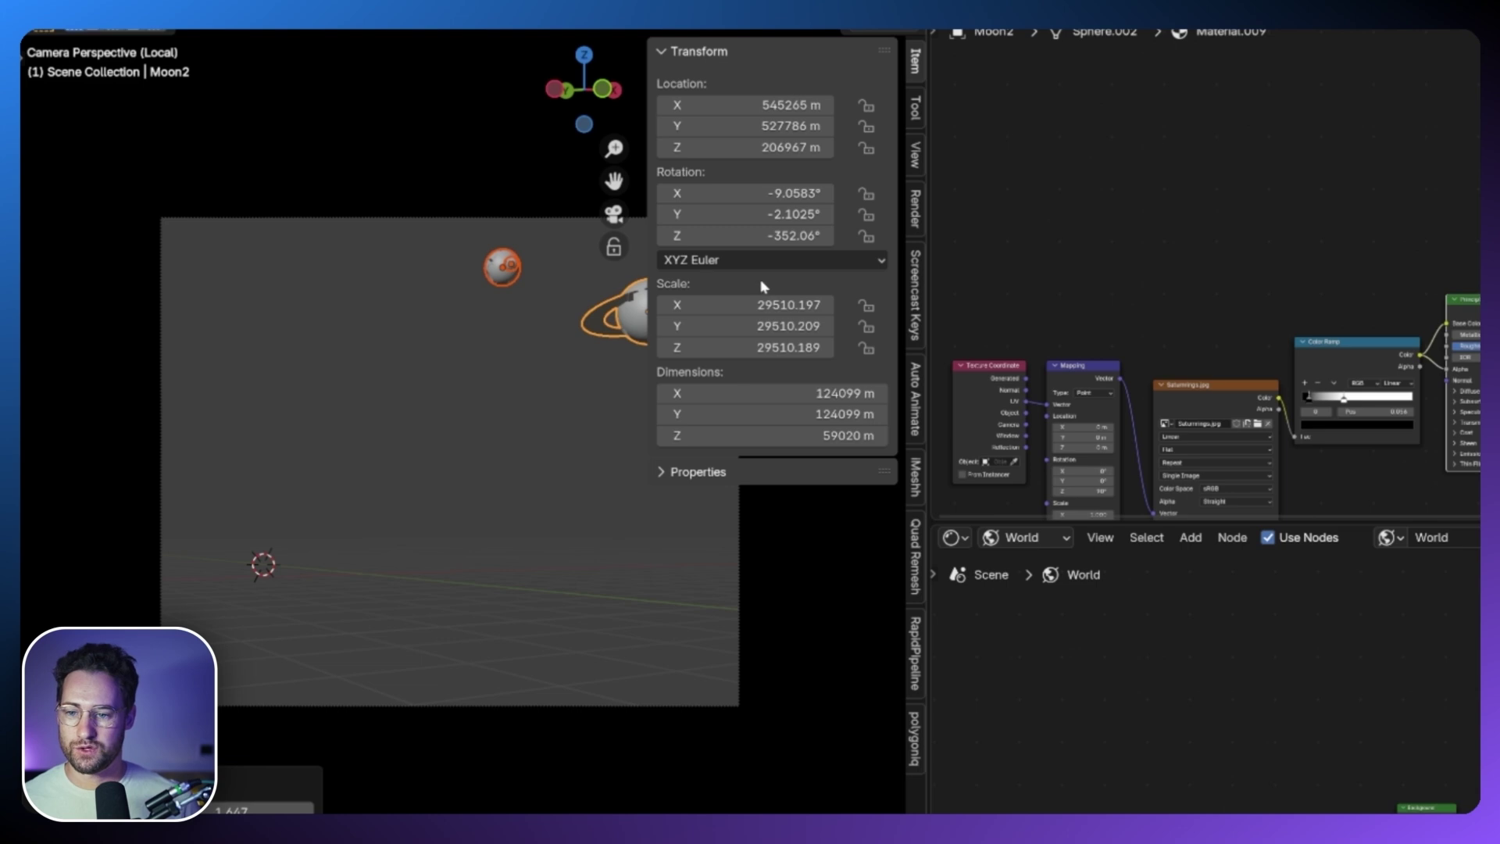
click(915, 155)
click(817, 128)
text(100)
key(Return)
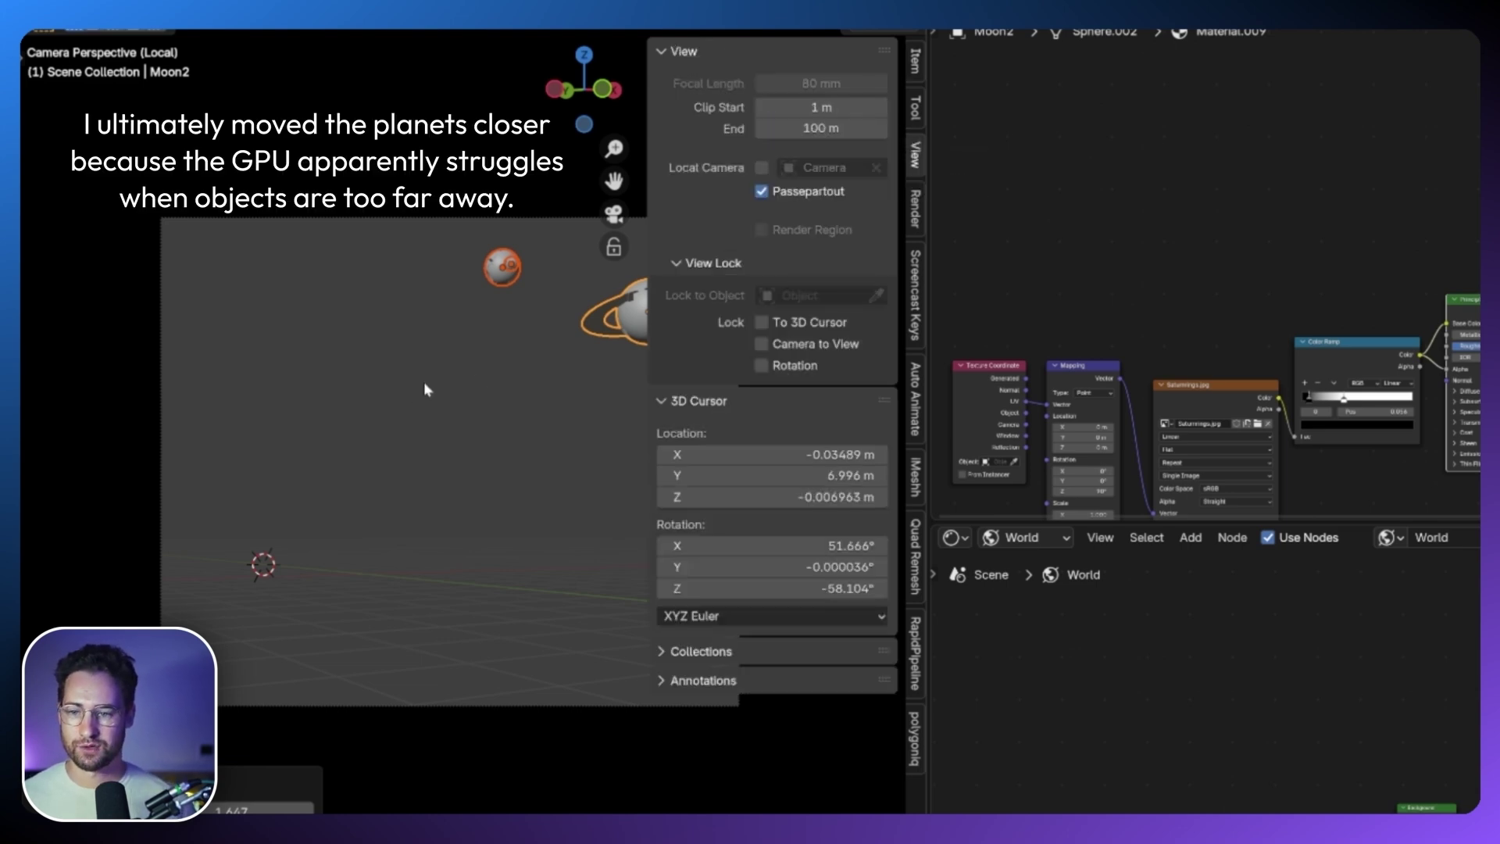
middle_drag(488, 379, 482, 384)
click(780, 130)
click(770, 129)
text(0000)
key(Return)
scroll(475, 388, down, 5)
scroll(530, 535, up, 5)
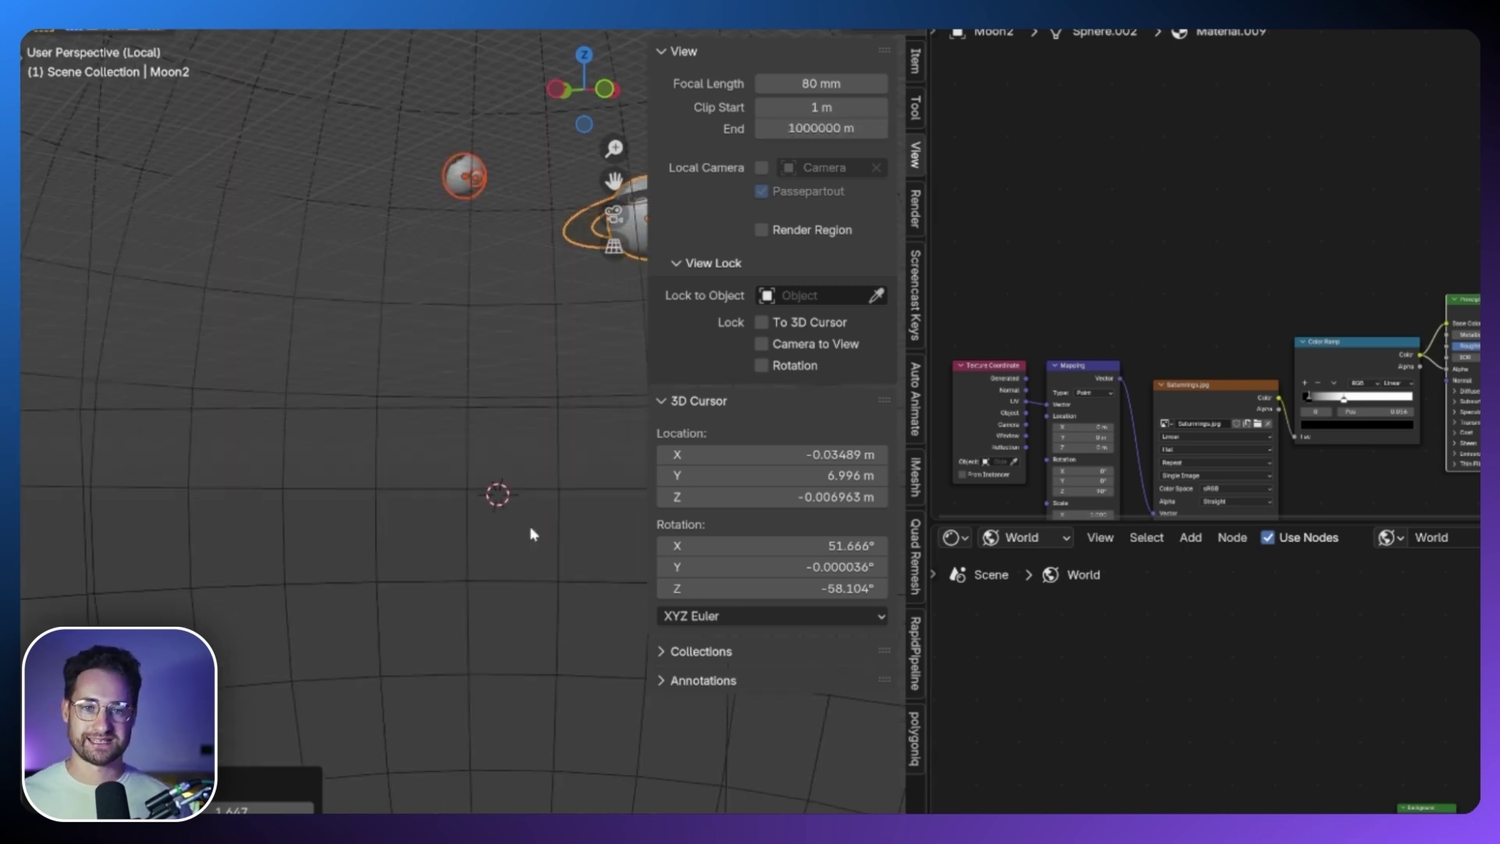
key(n)
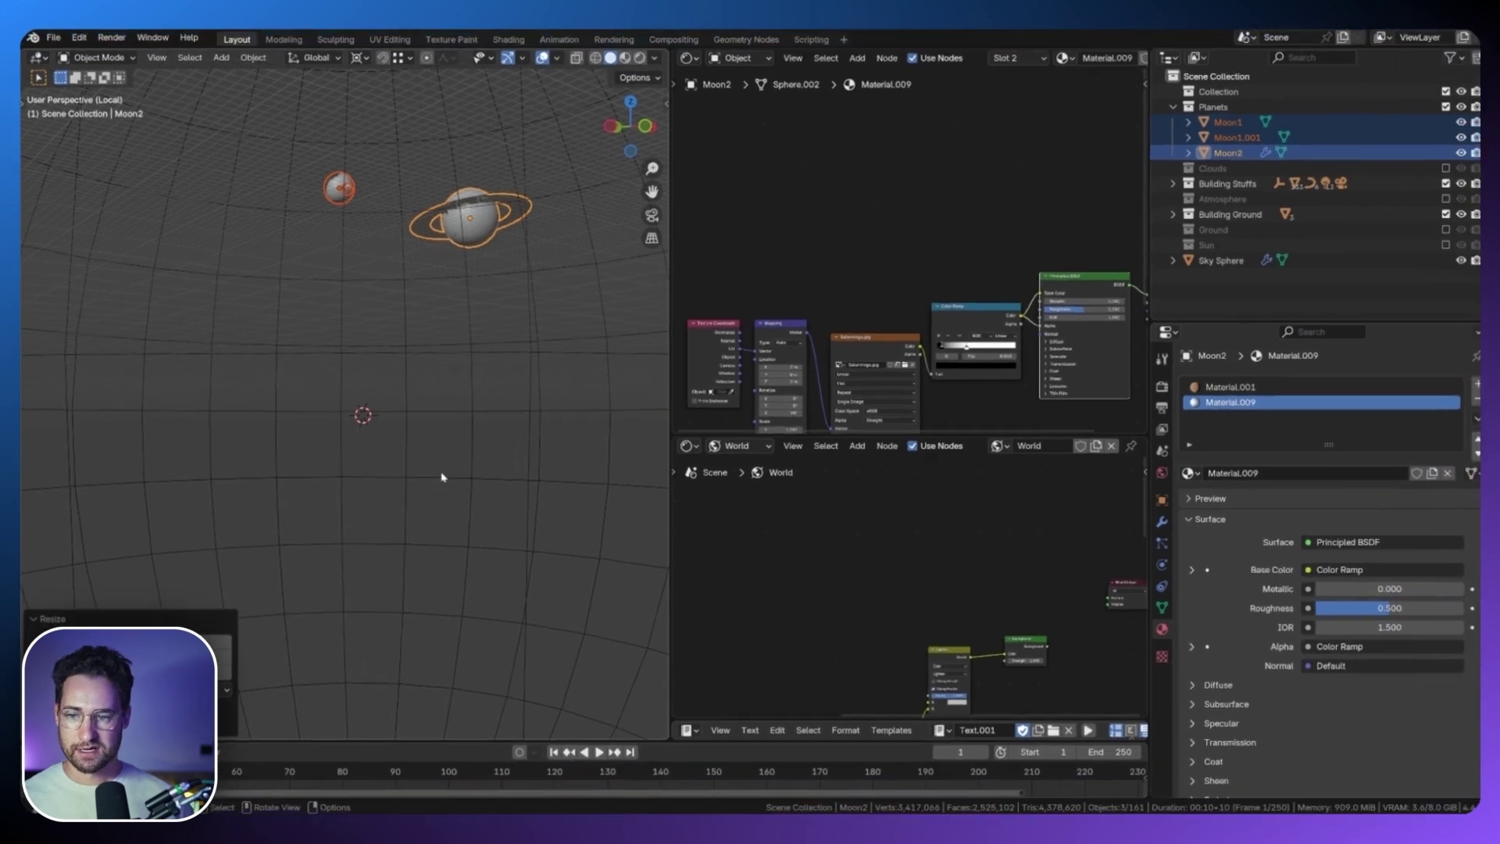
Inspect the distant planets beside the sky sphere, return to the camera view and switch the viewport to rendered shading.
middle_drag(611, 585, 589, 588)
scroll(589, 589, down, 4)
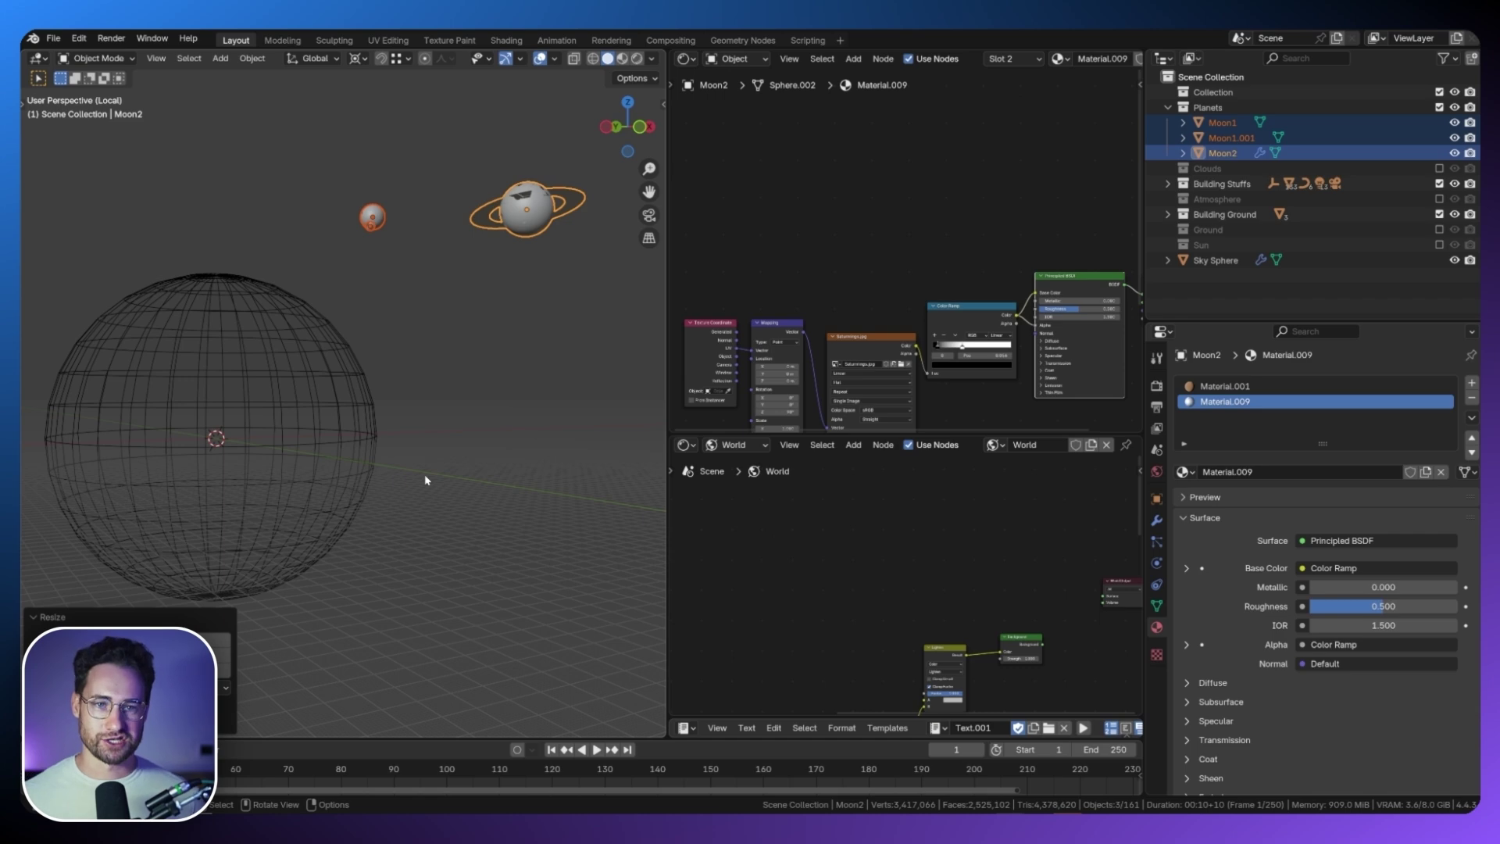
middle_drag(425, 477, 442, 384)
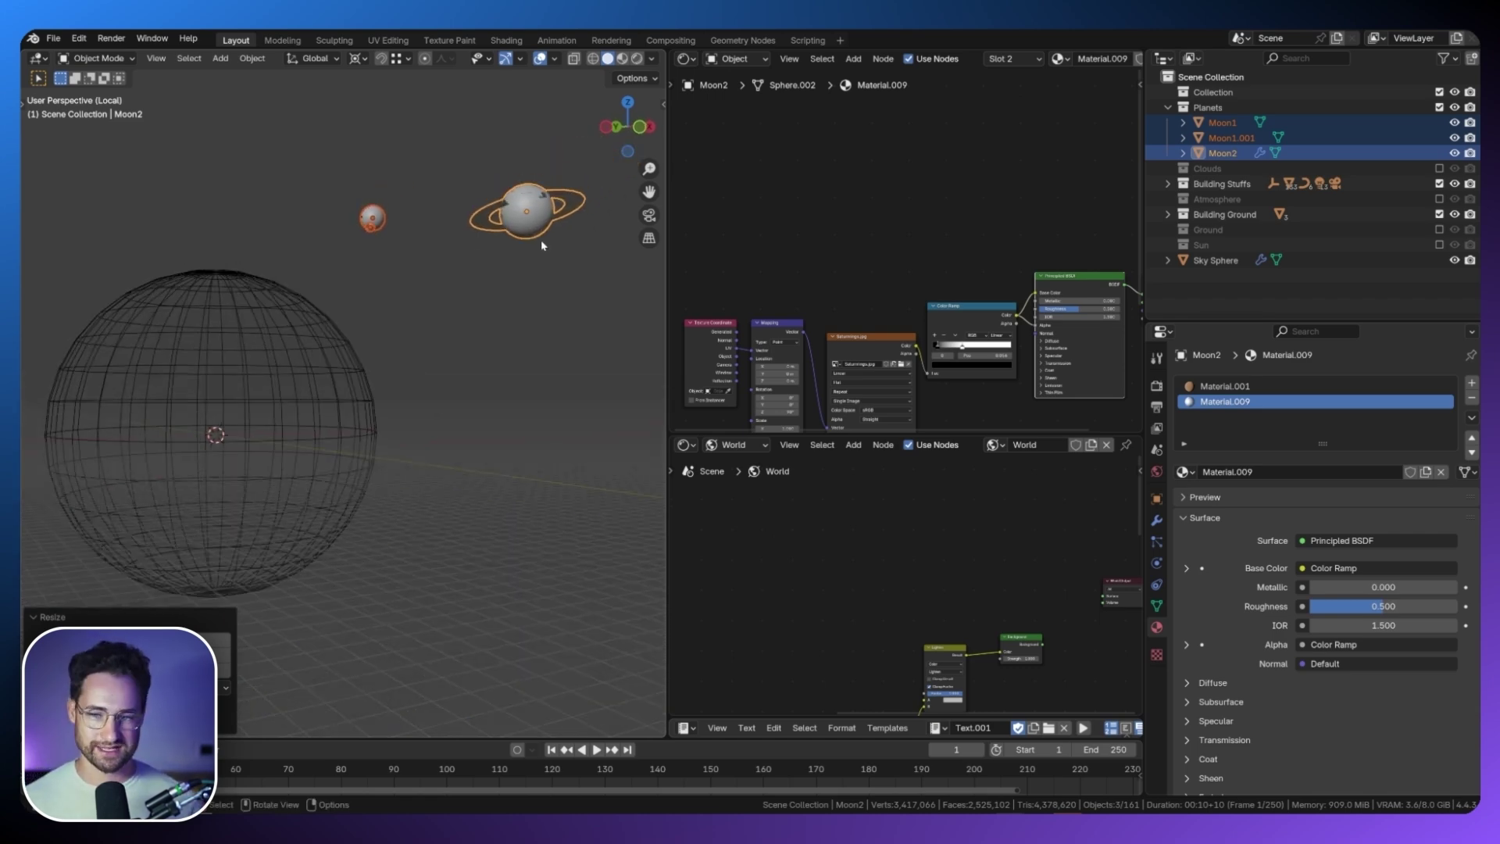
middle_drag(512, 219, 472, 238)
key(KP_0)
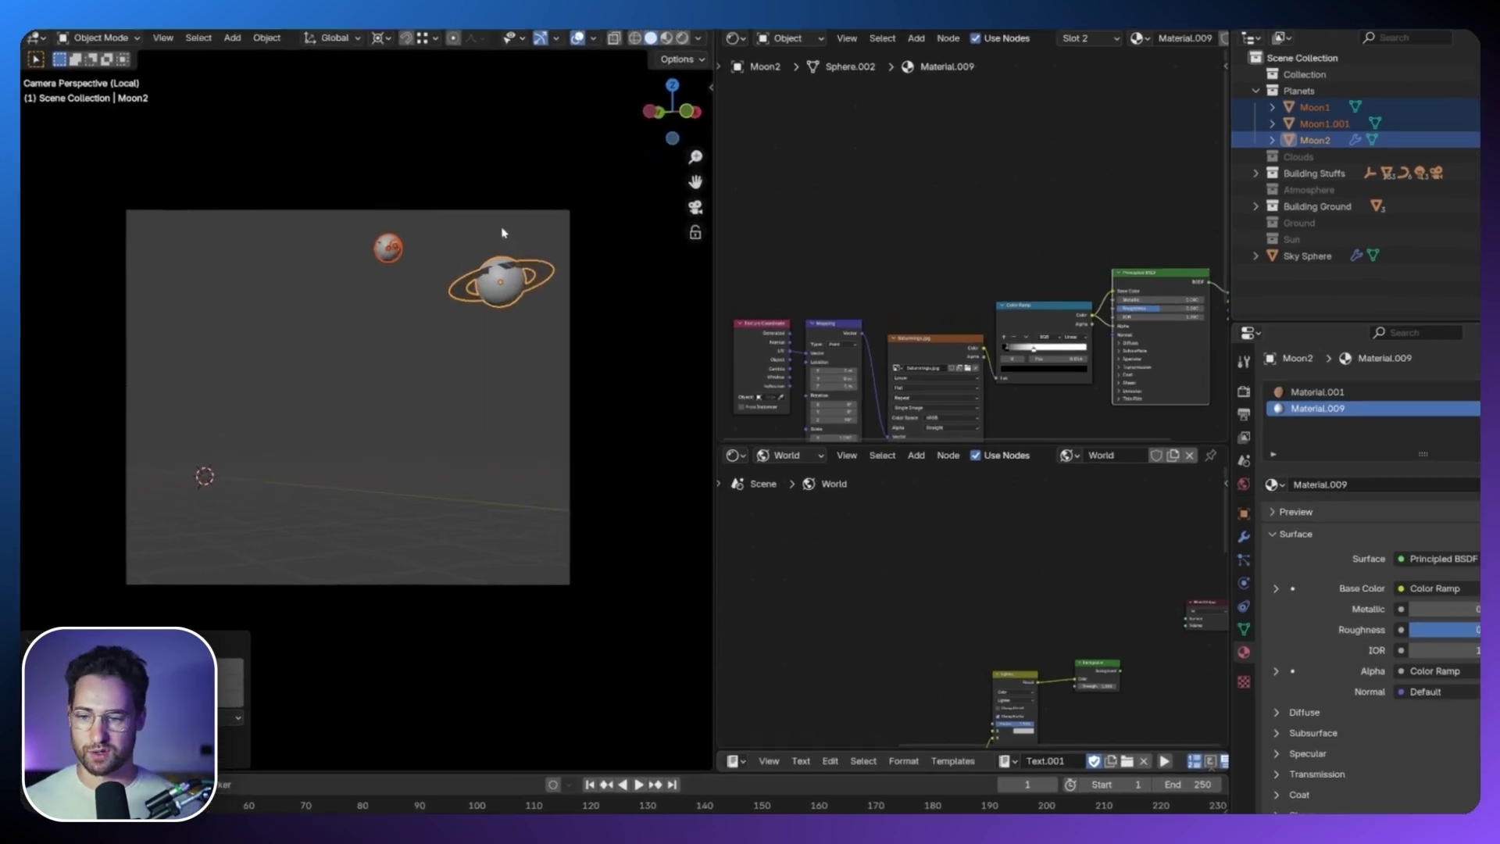
key(z)
click(425, 303)
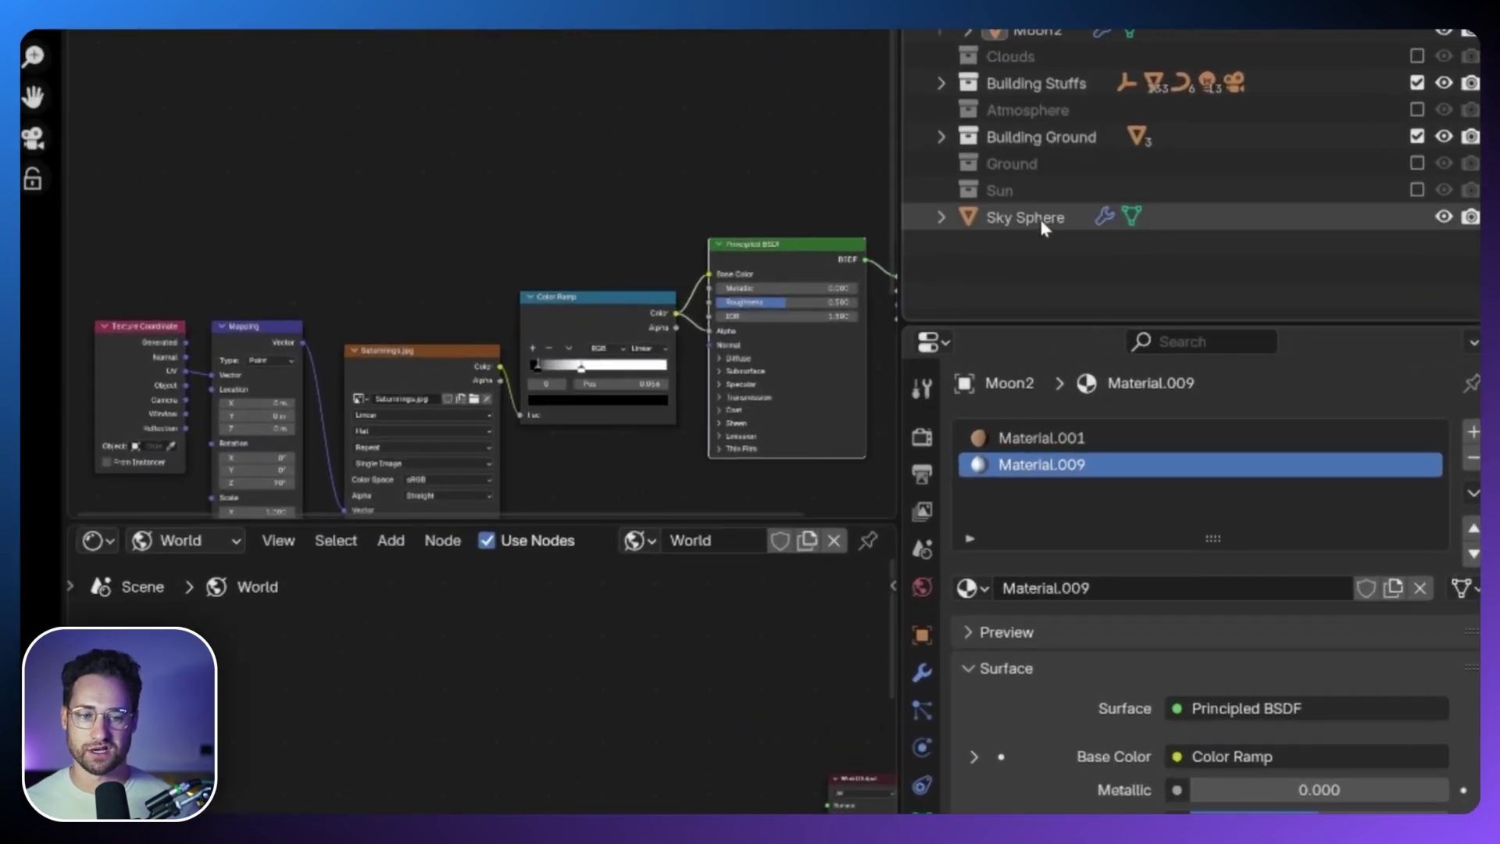
Select the Sky Sphere and reposition the Sky Texture node in its Sky material to make room before the Material Output.
click(1213, 261)
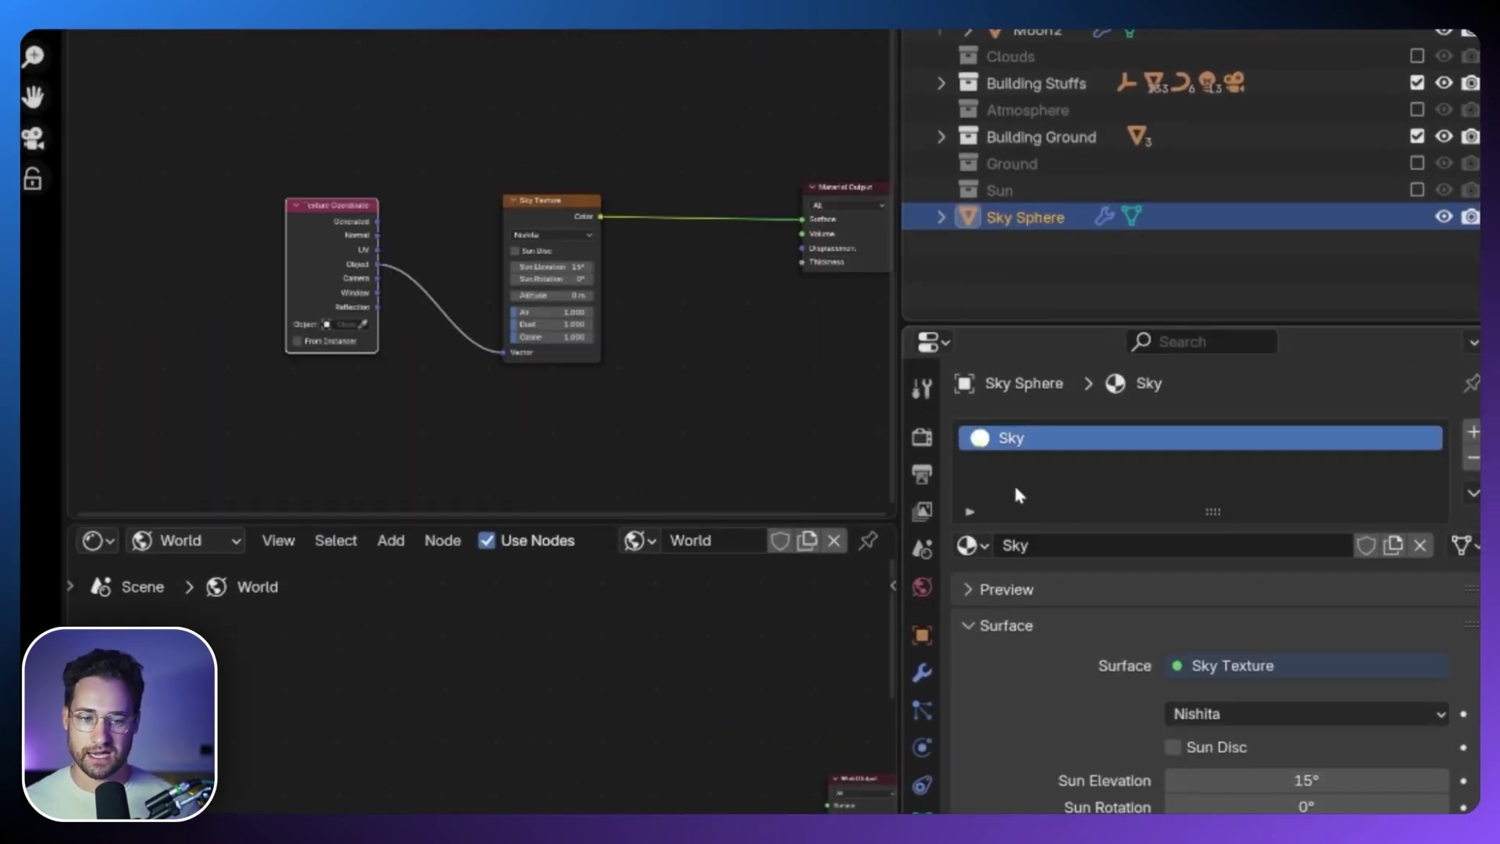
middle_drag(621, 317, 409, 336)
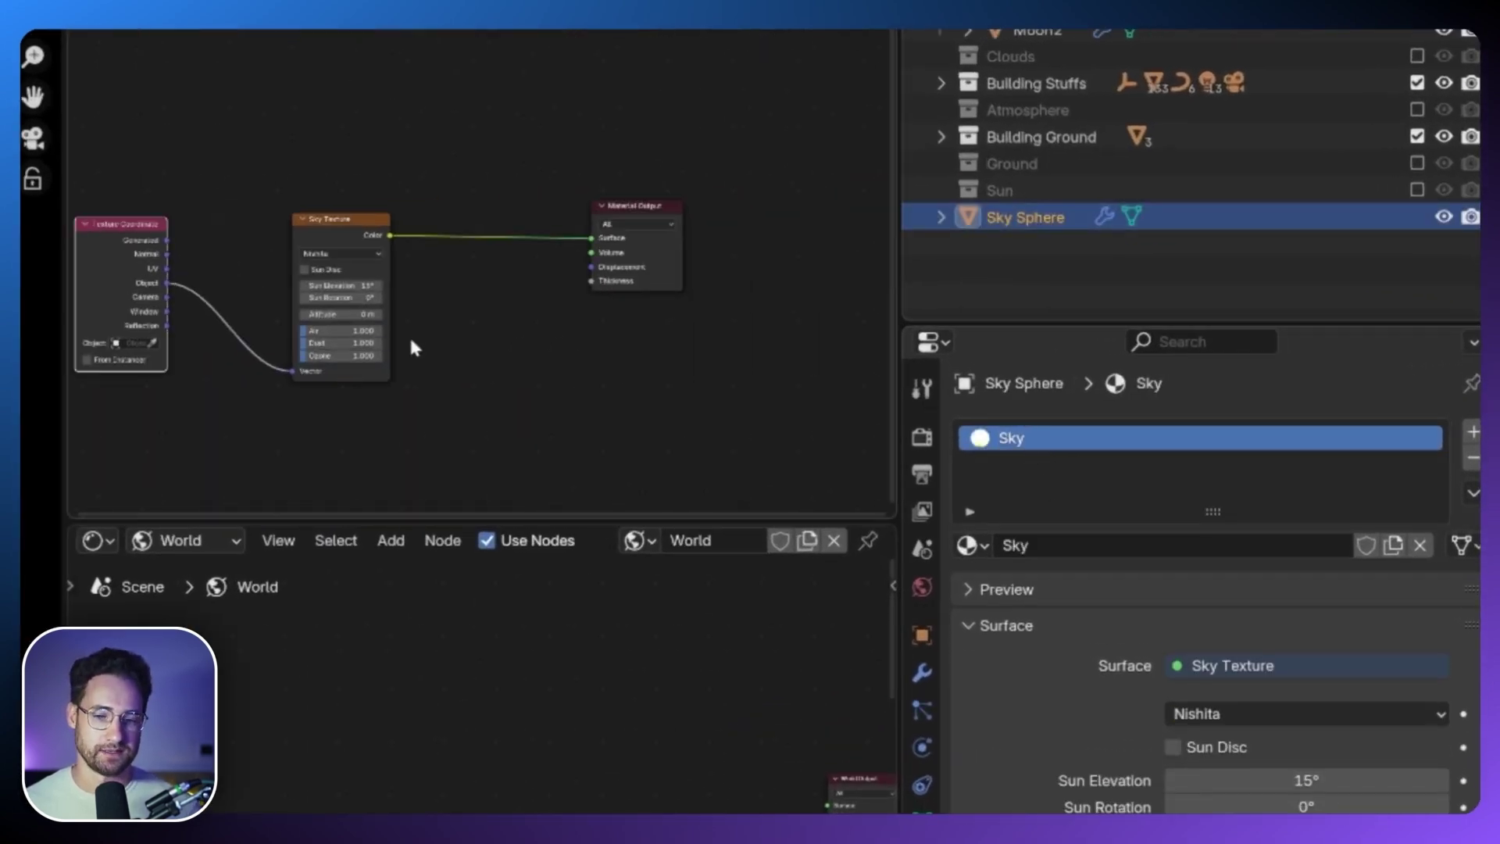
scroll(398, 297, up, 3)
drag(354, 162, 72, 361)
middle_drag(299, 239, 467, 178)
drag(466, 178, 298, 200)
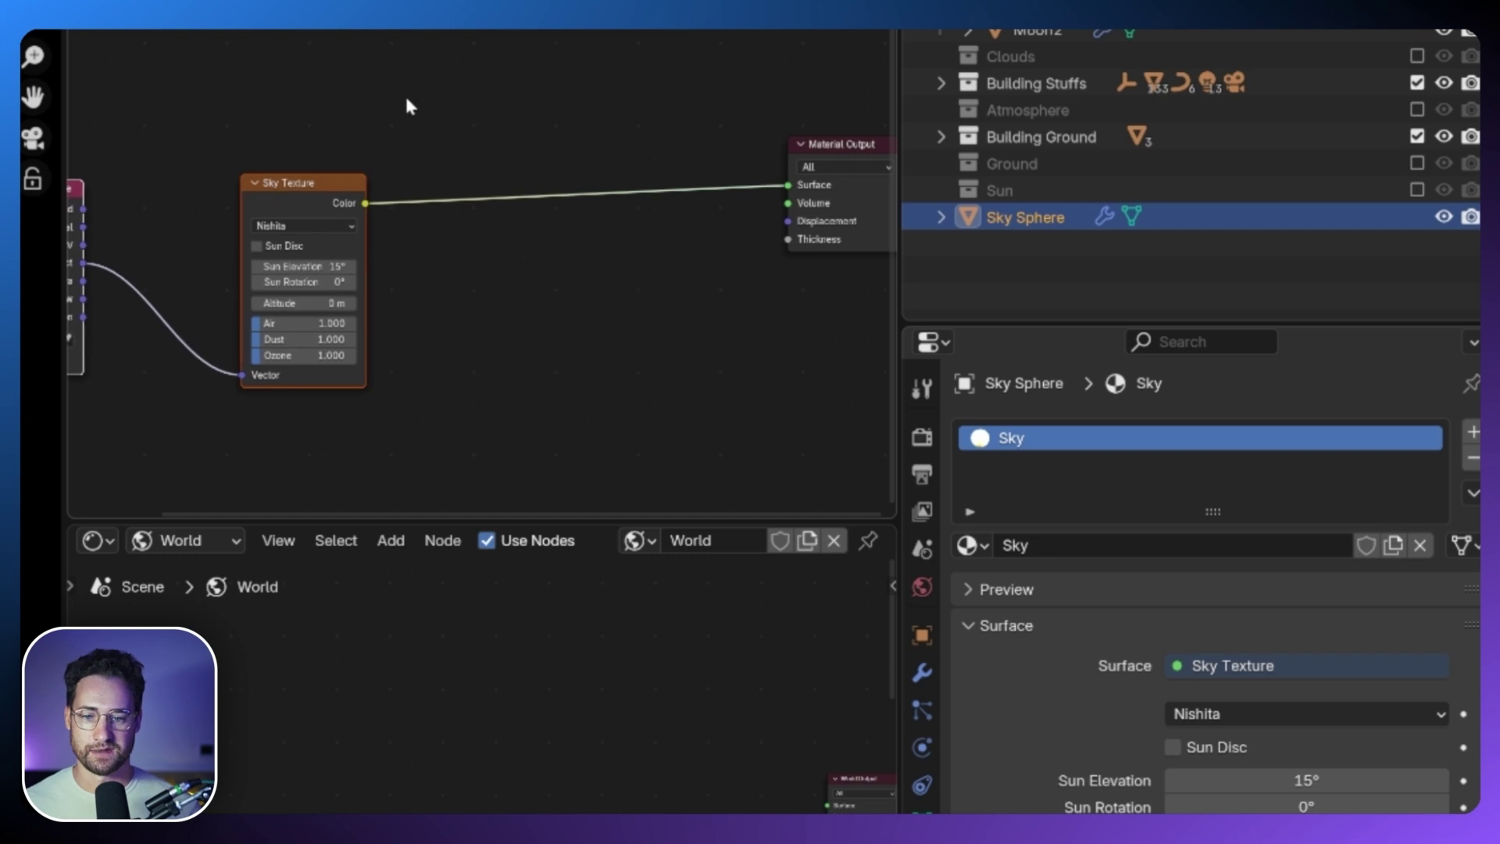
Insert a Mix Shader between the Sky Texture and the Material Output of the Sky material.
click(406, 97)
key(shift+a)
text(mix)
key(Down)
key(Down)
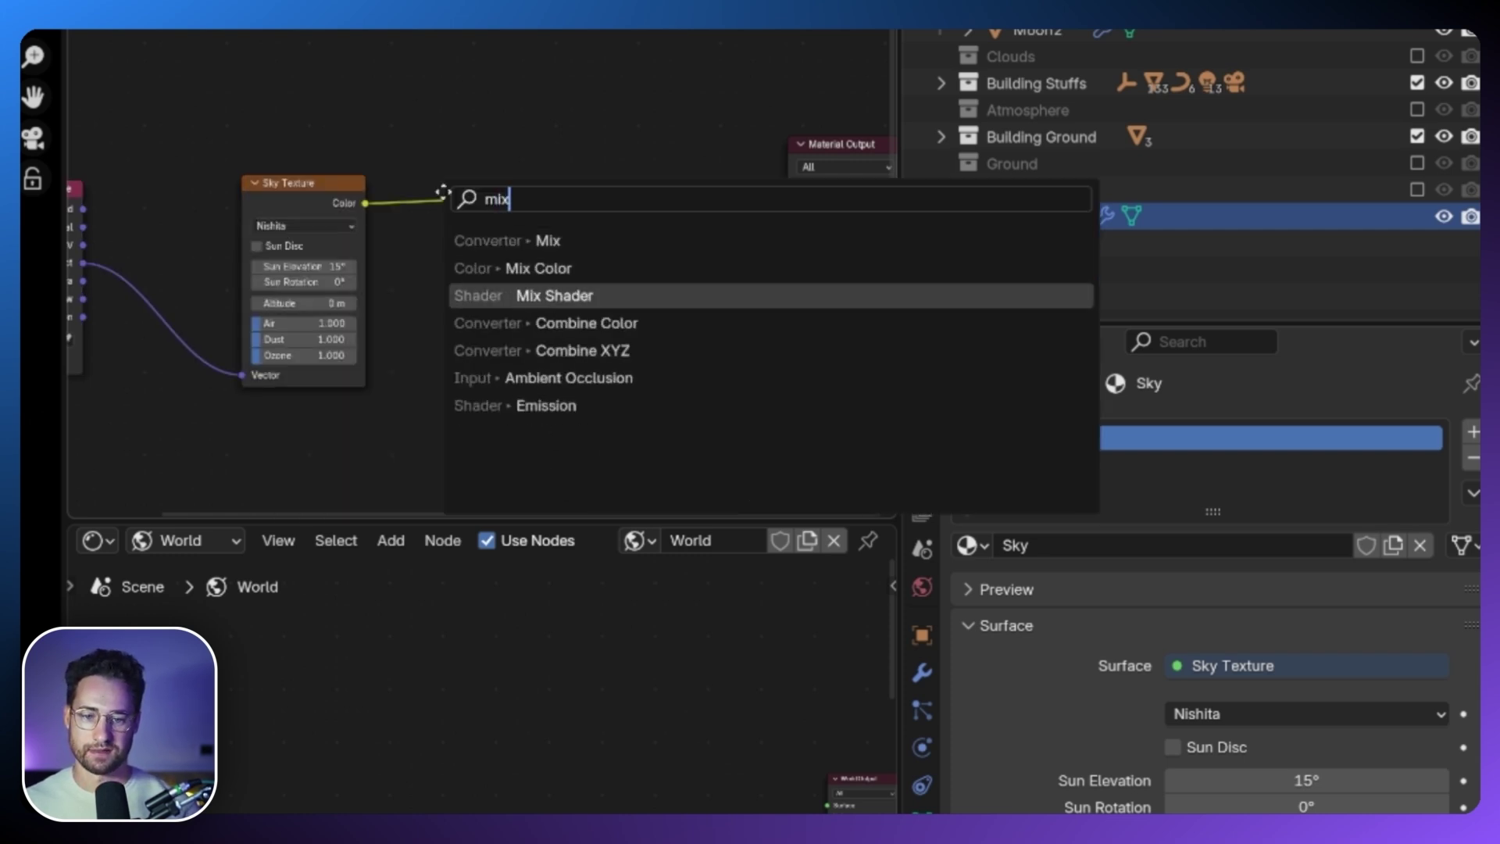
key(Return)
click(540, 230)
Add a Transparent BSDF and connect it to the Mix Shader's second shader input.
key(shift+a)
text(stransp)
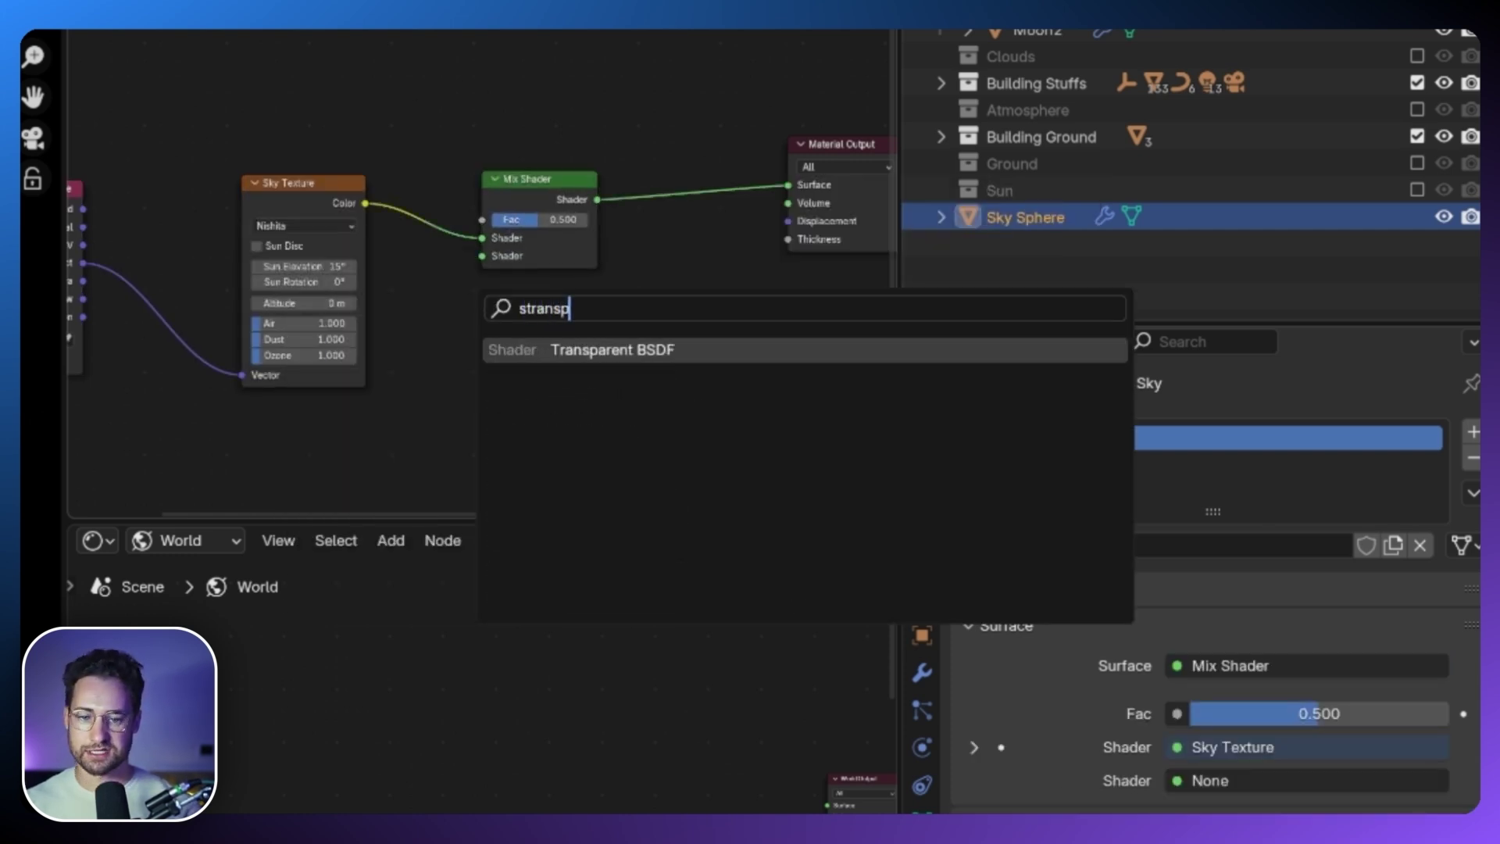
key(Return)
click(563, 329)
drag(560, 329, 482, 256)
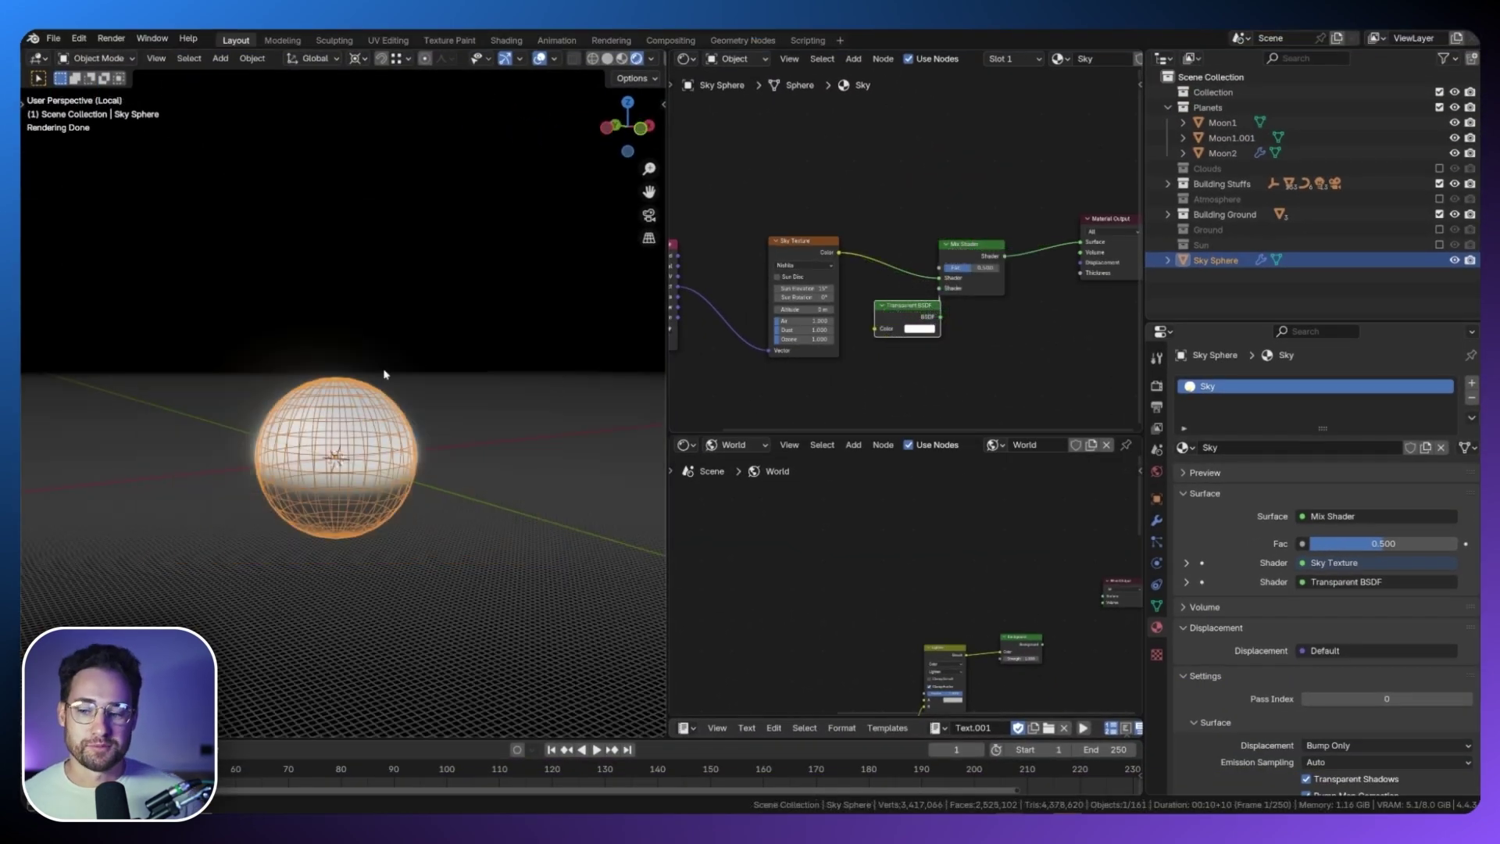
Deselect the sky sphere and hide the viewport overlays to inspect its rendered look from outside.
middle_drag(366, 464, 404, 454)
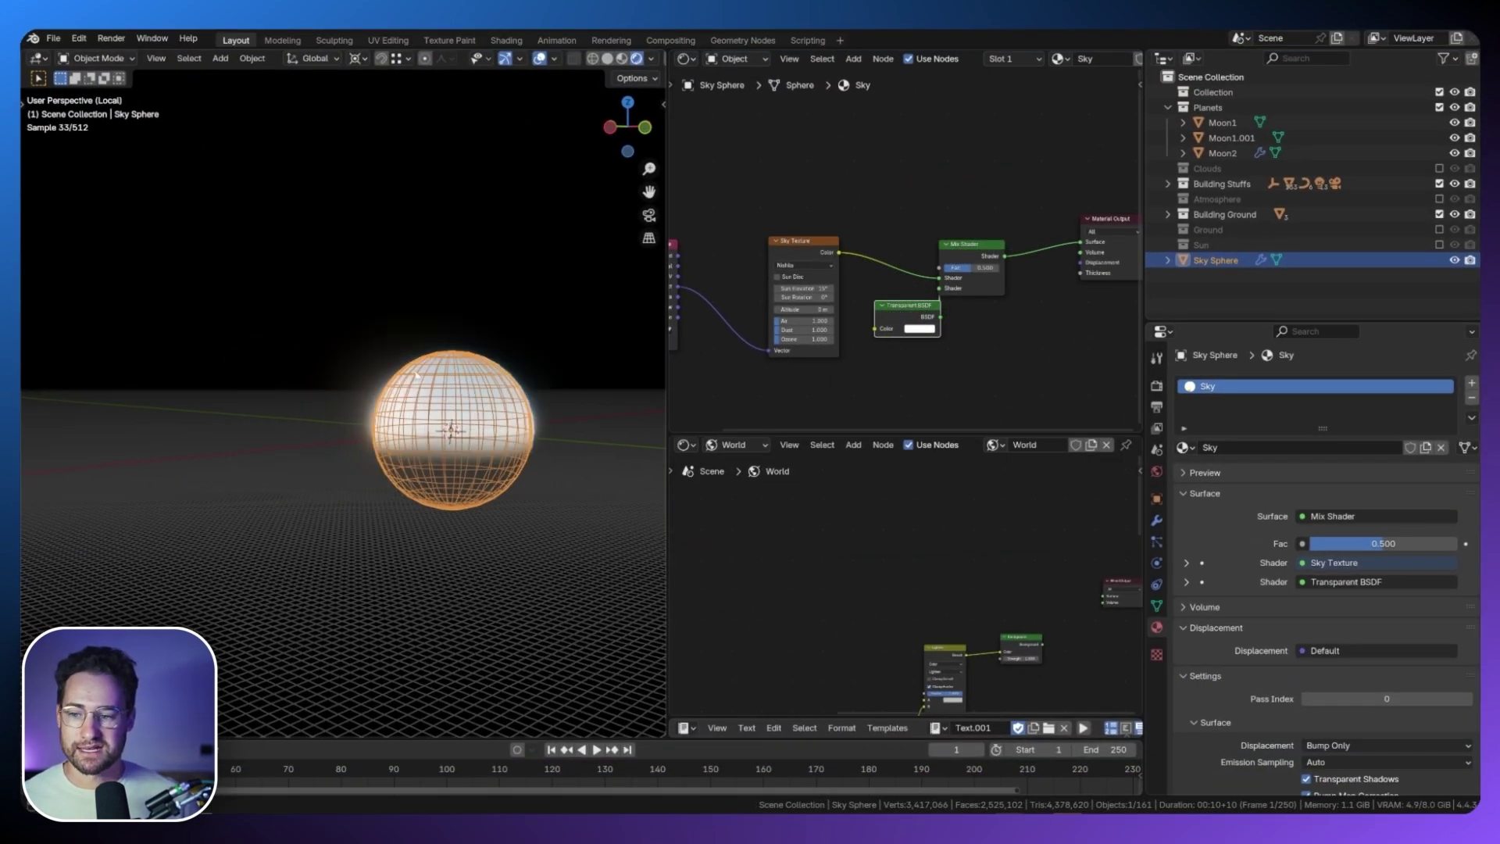
click(482, 183)
middle_drag(479, 247, 478, 255)
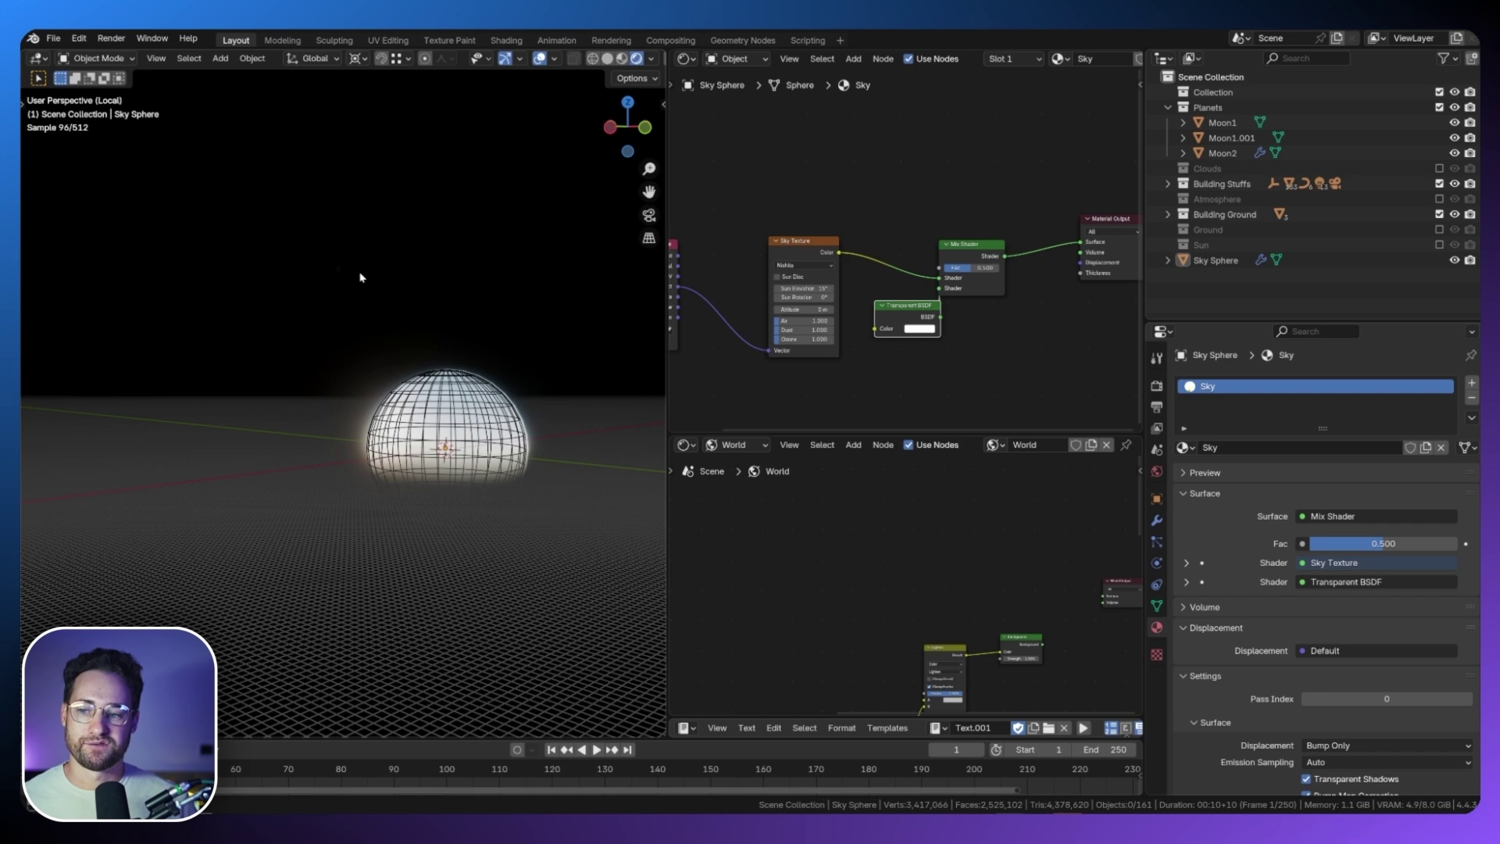
middle_drag(360, 273, 363, 270)
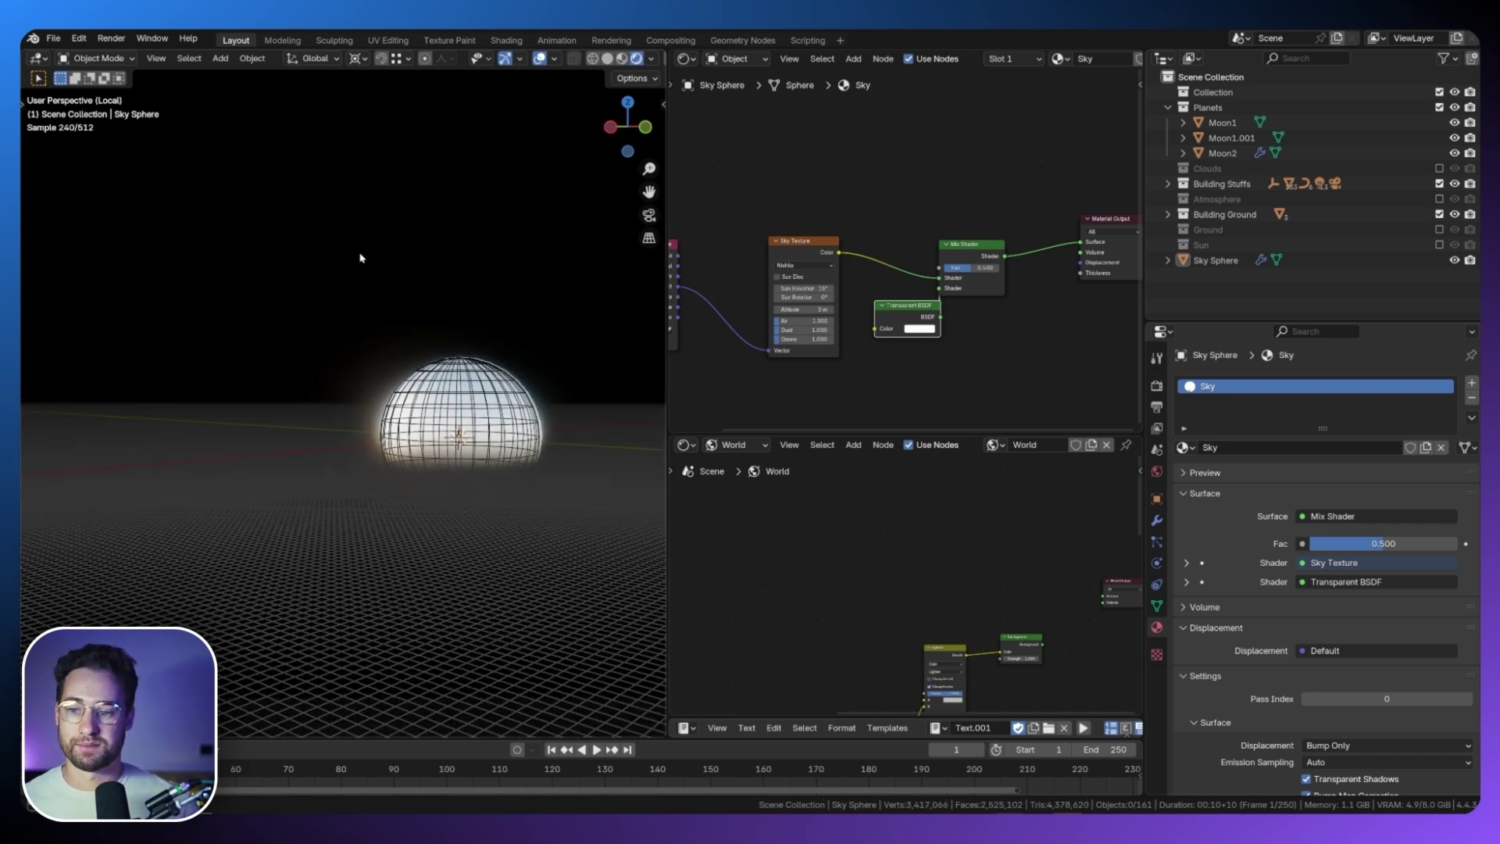
click(540, 59)
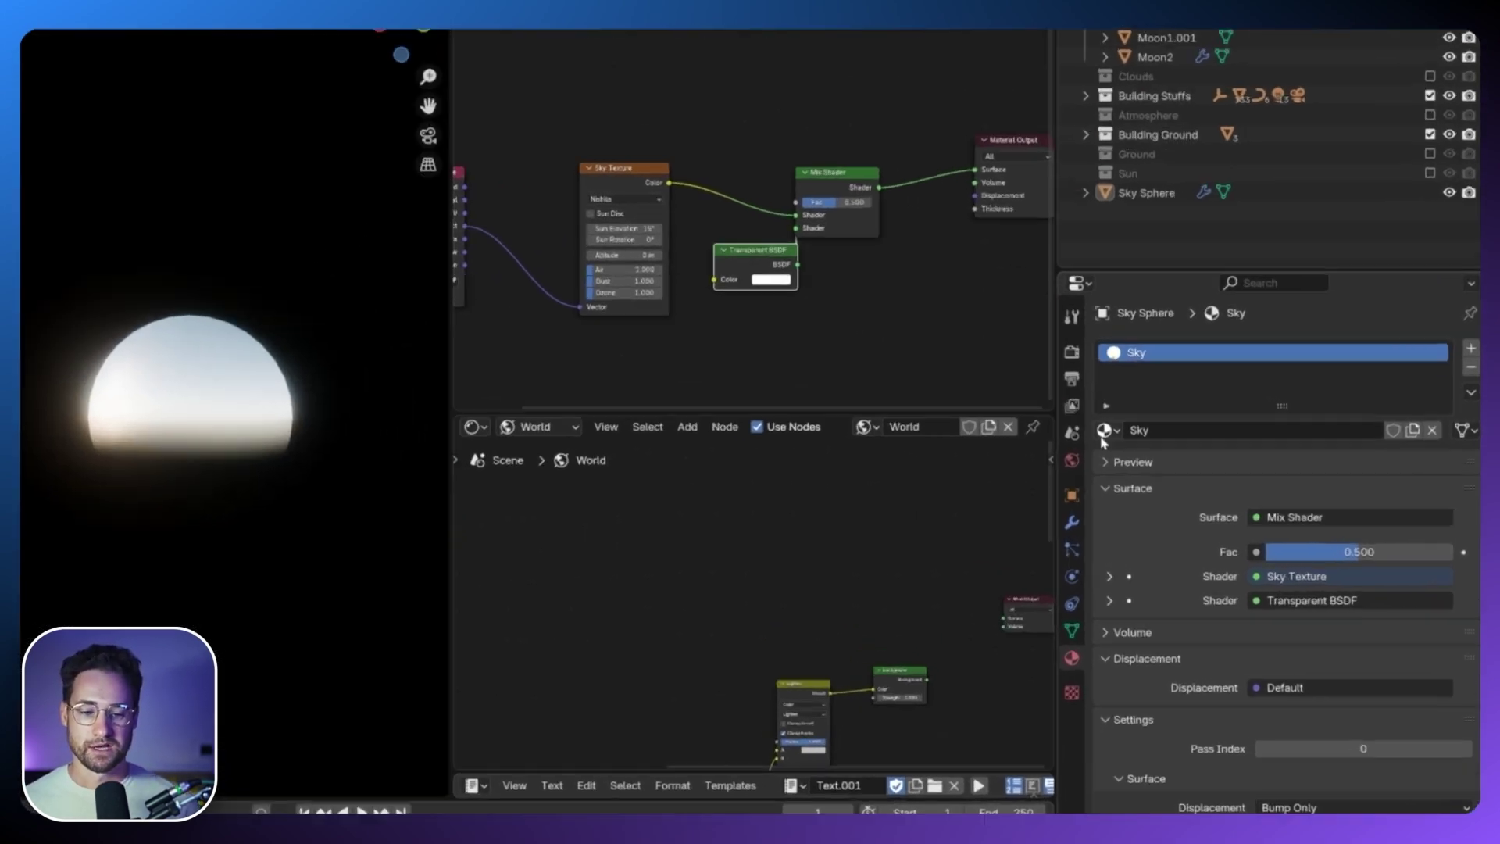
Show the world properties and copy the Sky Texture node from the Sky material into the World node tree.
click(1158, 471)
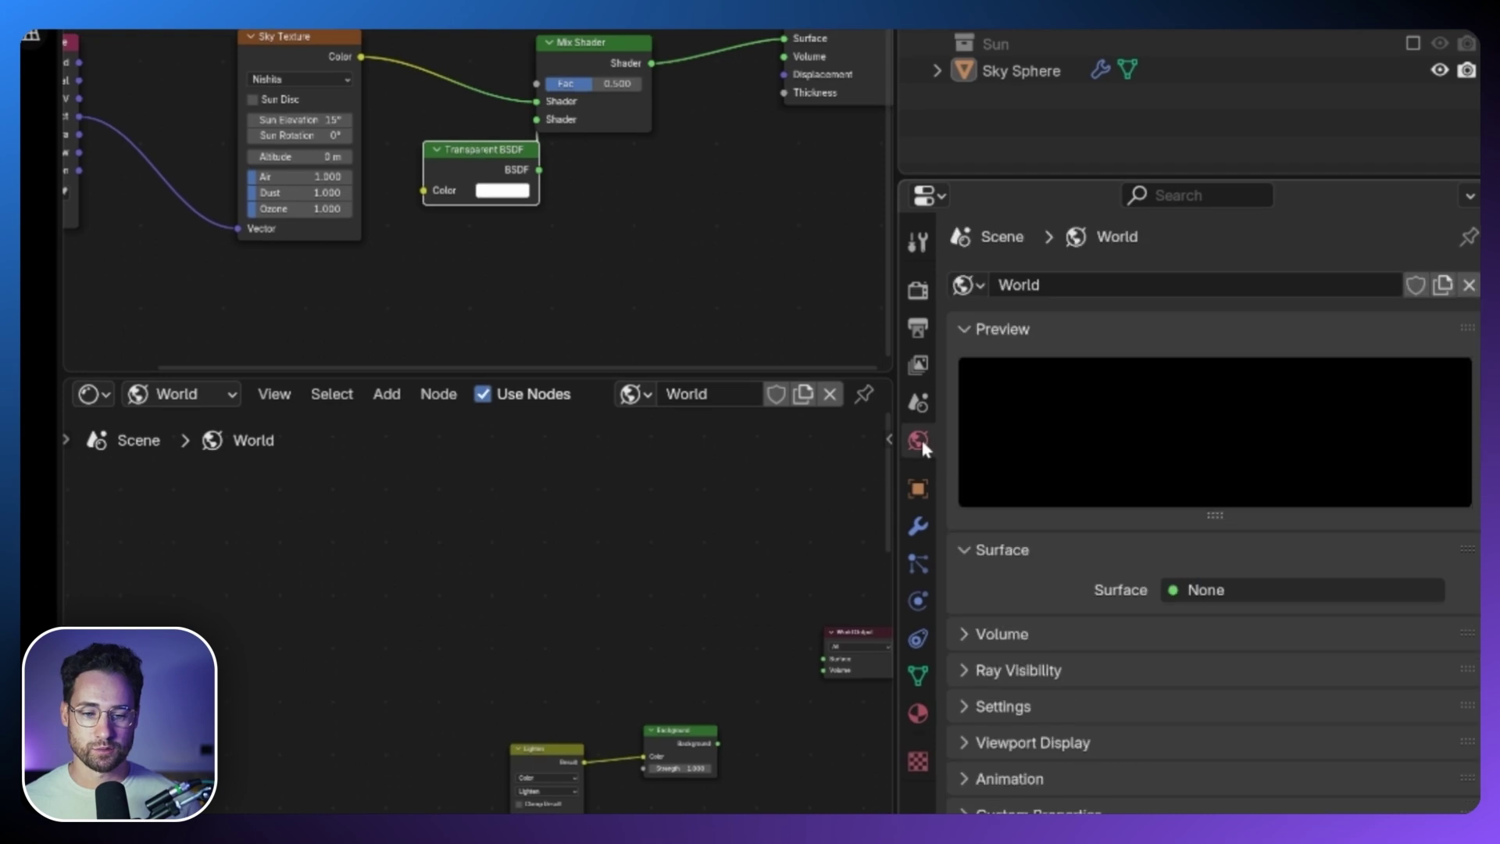
scroll(477, 636, up, 4)
click(326, 48)
key(ctrl+c)
key(ctrl+v)
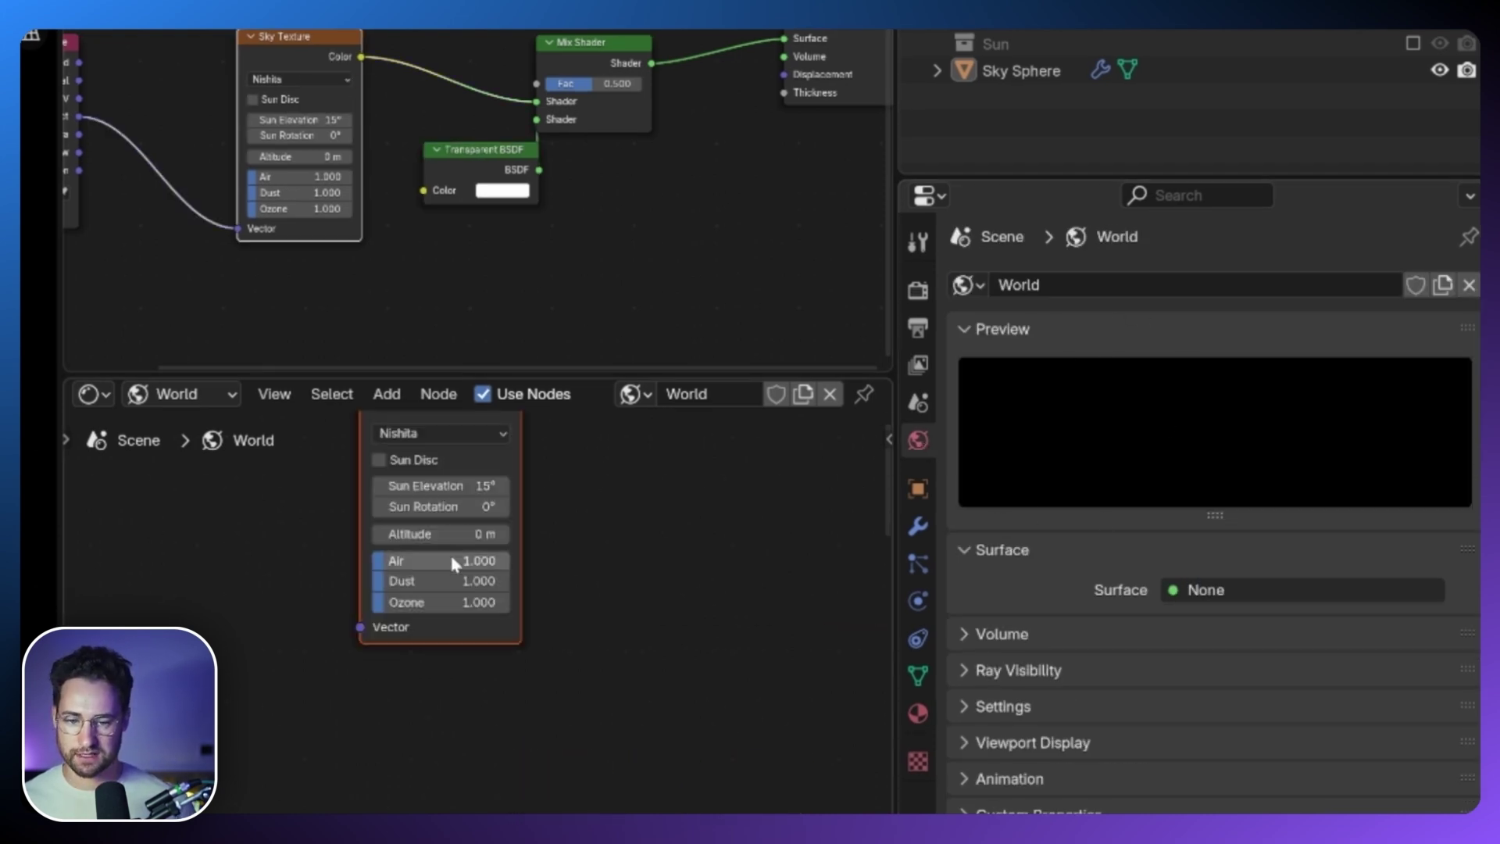
key(g)
click(453, 637)
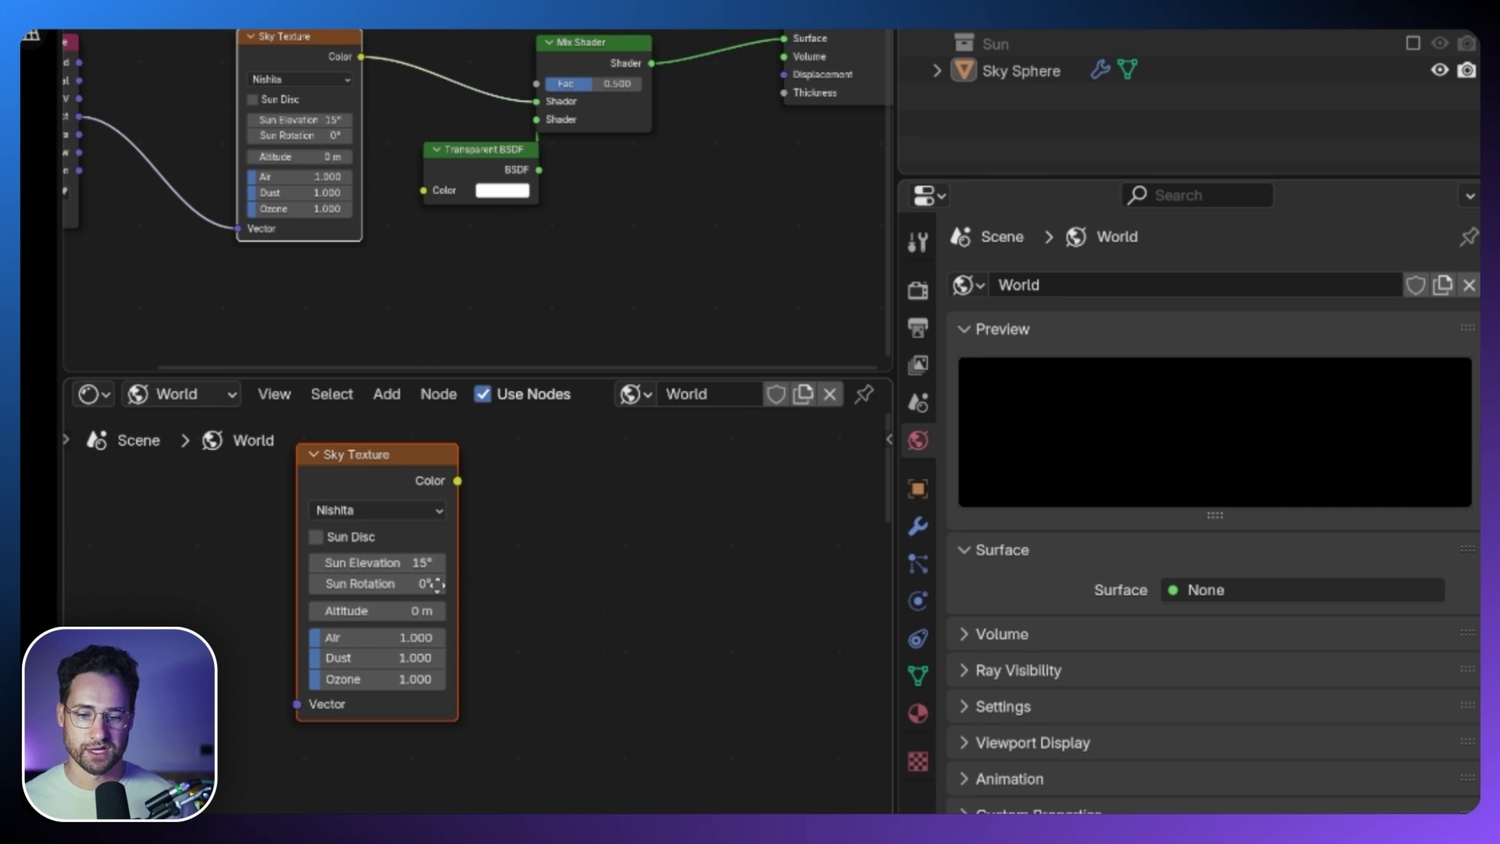
Duplicate the world's Sky Texture node, place the copy directly below the original and enable Sun Disc on the copy.
key(shift+d)
click(423, 768)
scroll(424, 767, down, 1)
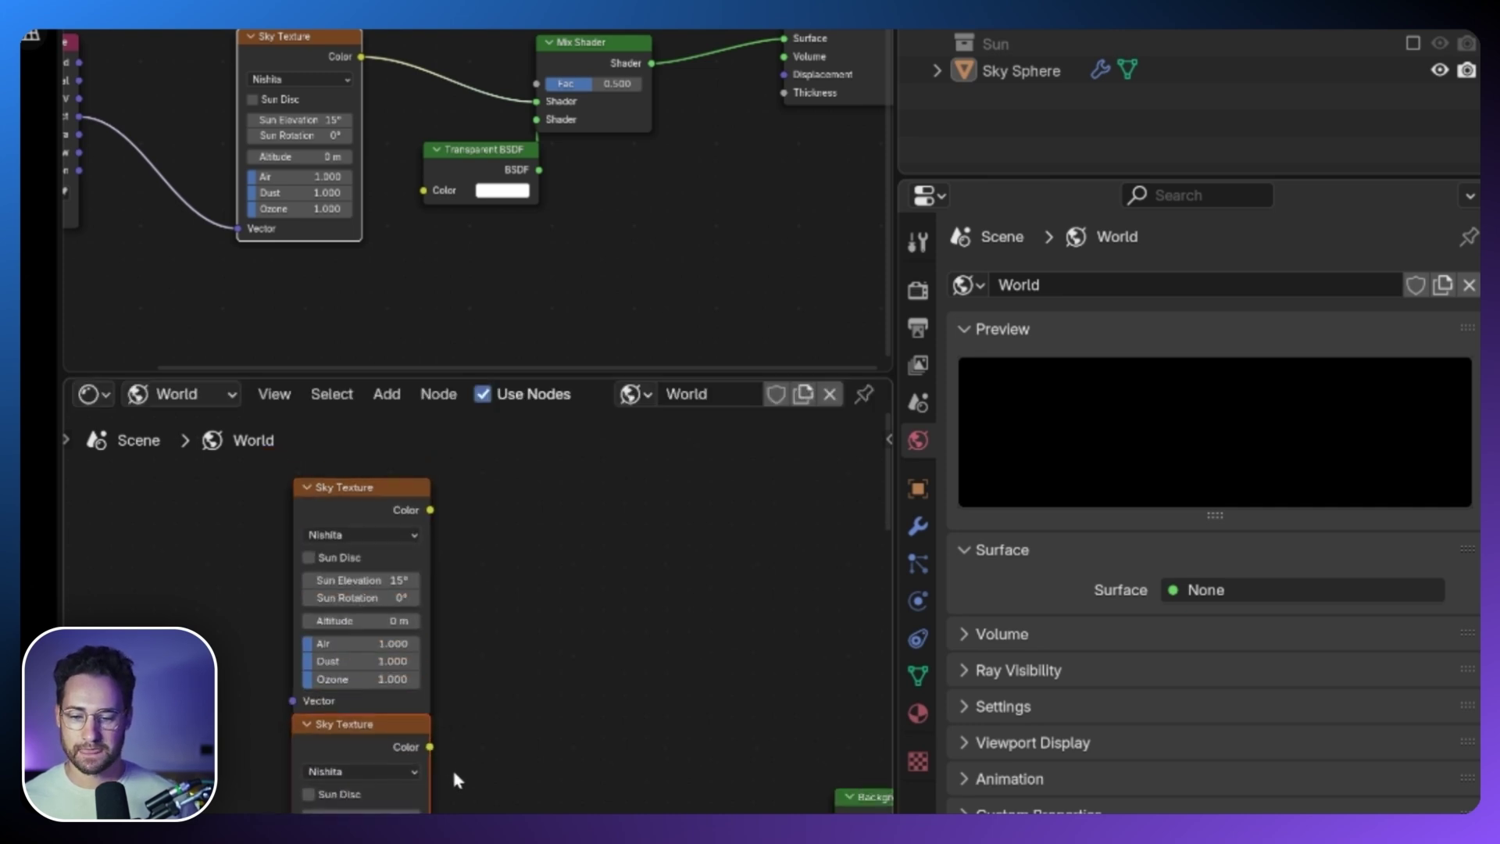
drag(452, 767, 390, 643)
key(g)
click(235, 486)
middle_drag(247, 530, 431, 570)
scroll(431, 593, down, 2)
click(361, 667)
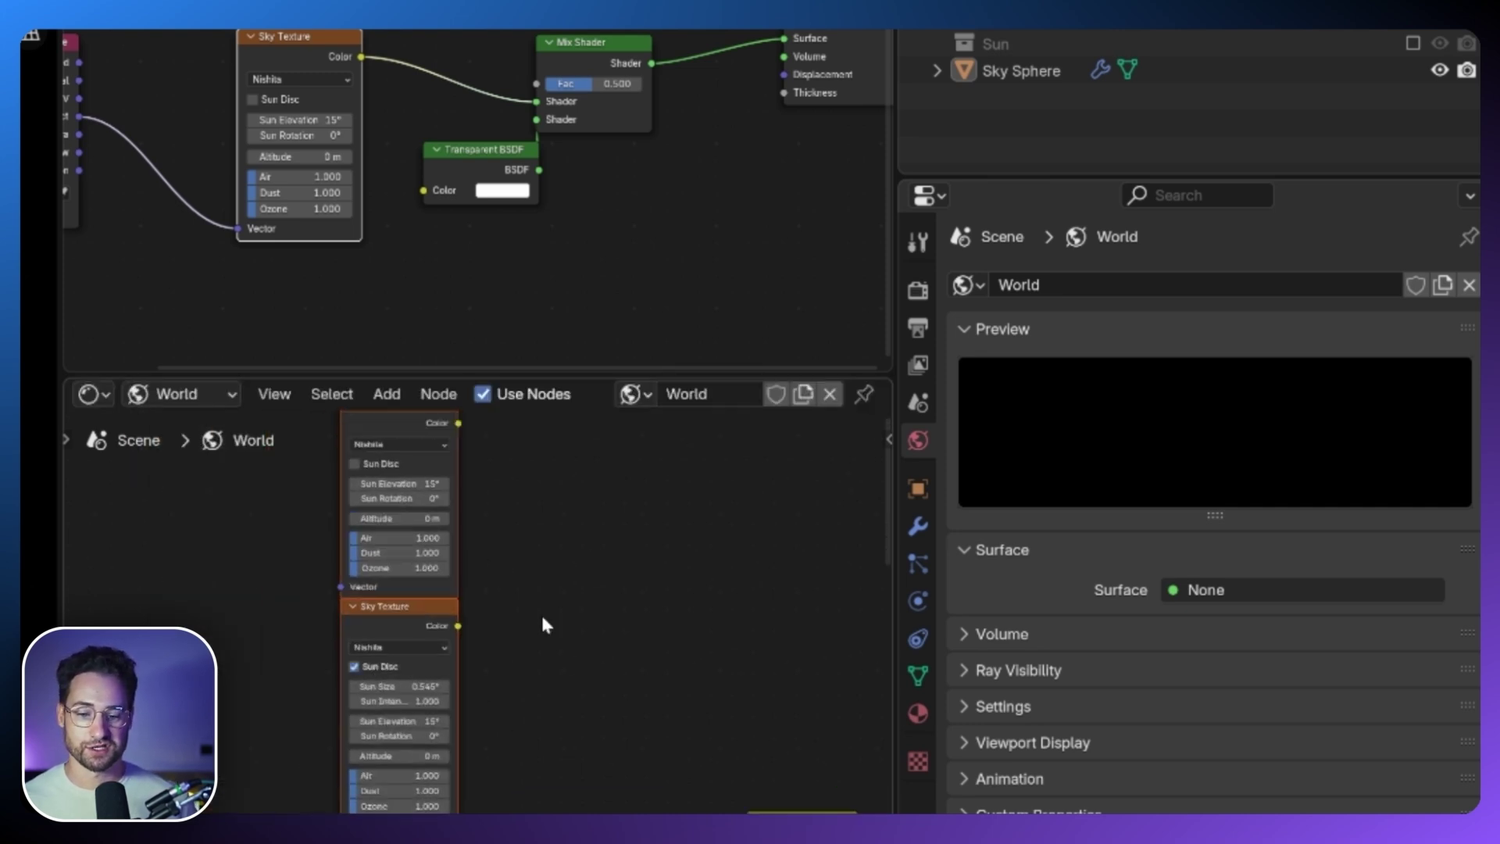
Add a Mix Color node to the world, linking the sun-disc Sky Texture to A and the disc-free one to B.
middle_drag(574, 568, 516, 639)
key(shift+a)
text(mix)
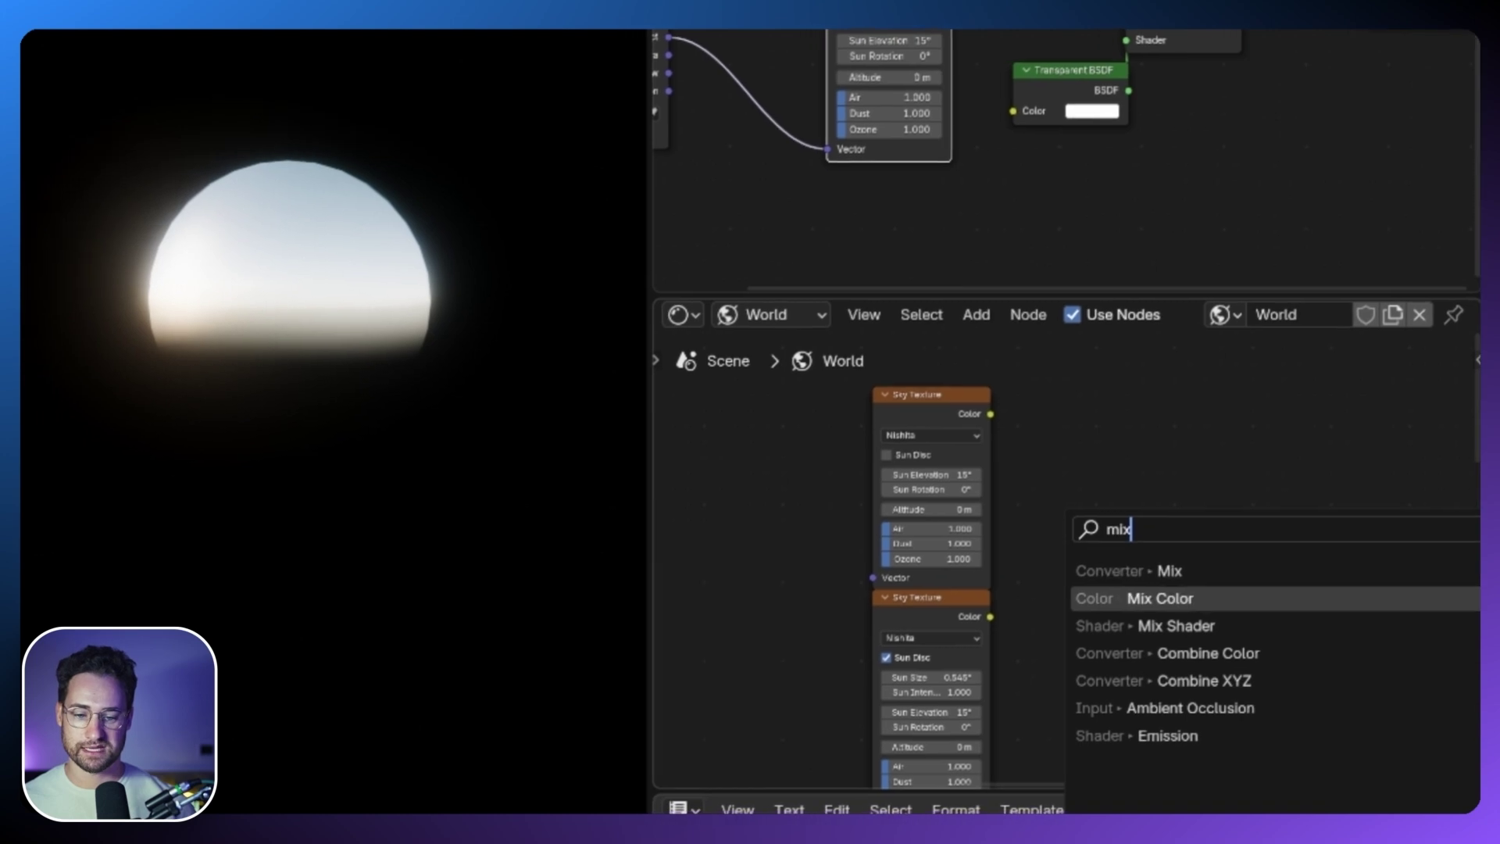
key(Return)
click(1075, 478)
drag(991, 414, 1075, 637)
drag(990, 617, 1076, 621)
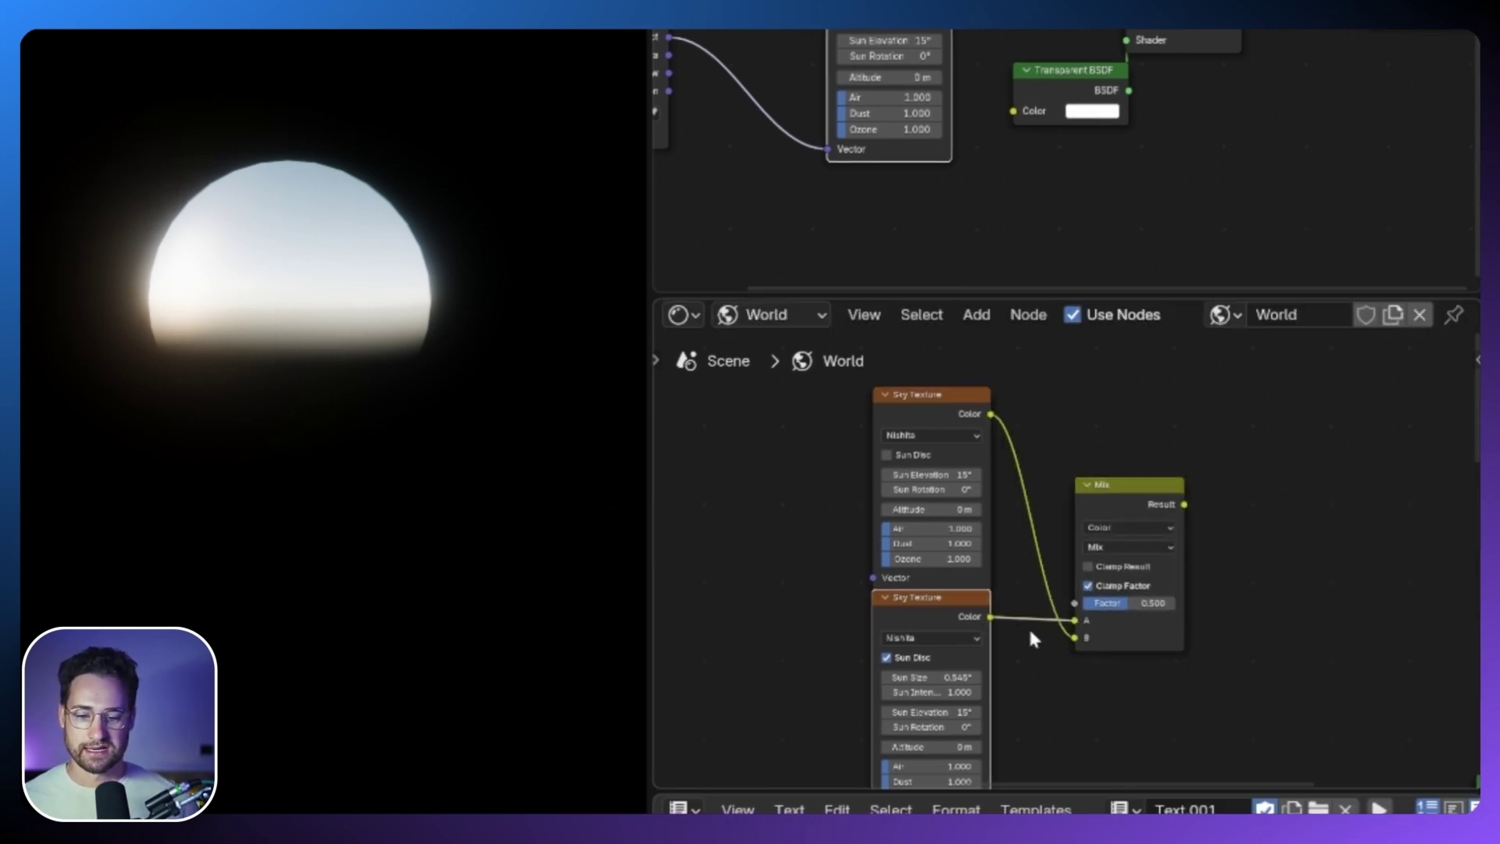
Set the blending mode of the world's Mix Color node to Subtract.
drag(947, 394, 950, 399)
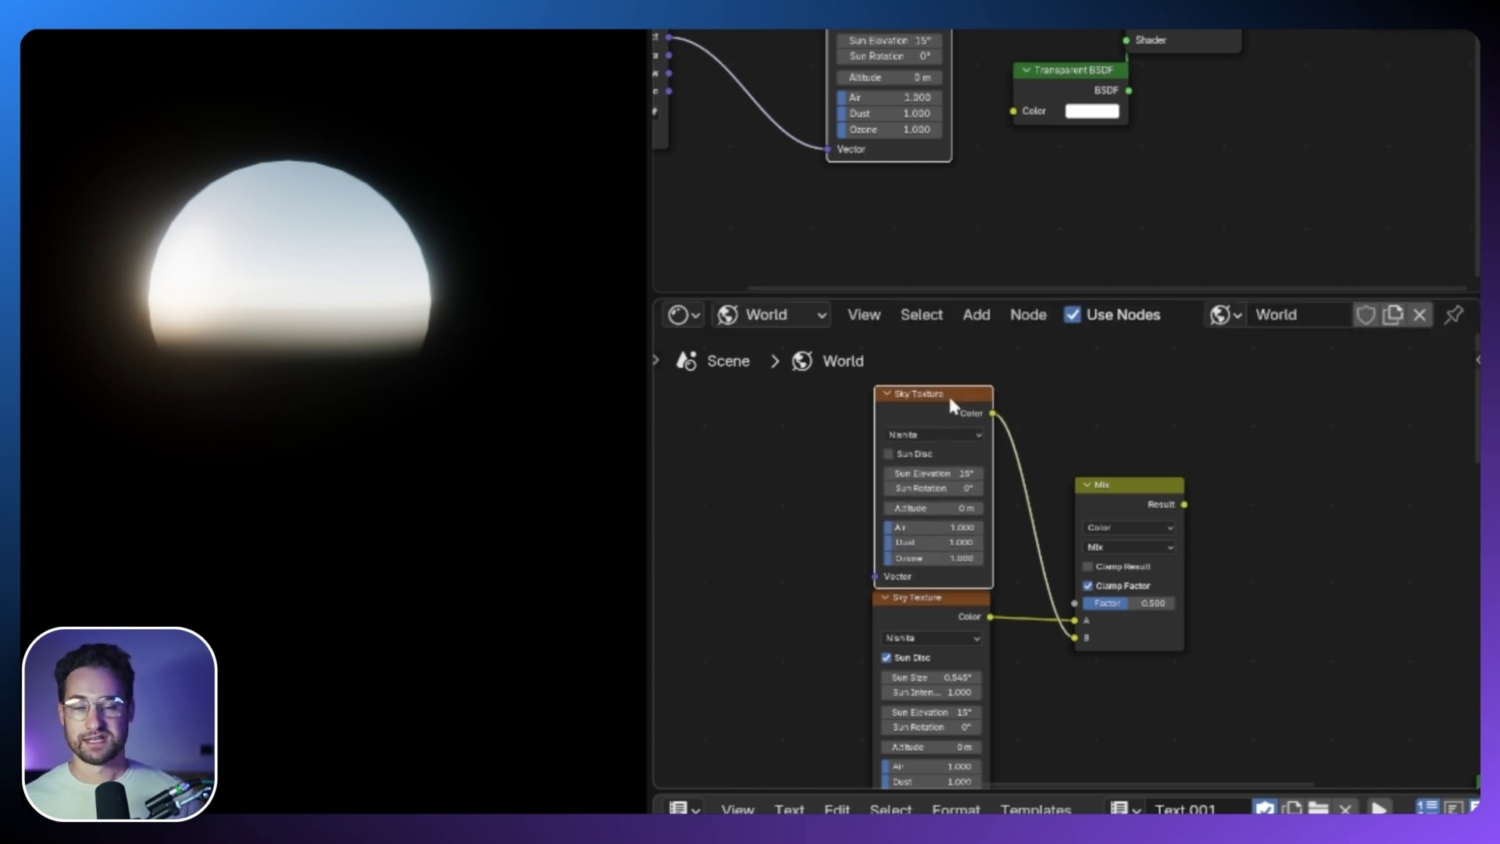
click(930, 616)
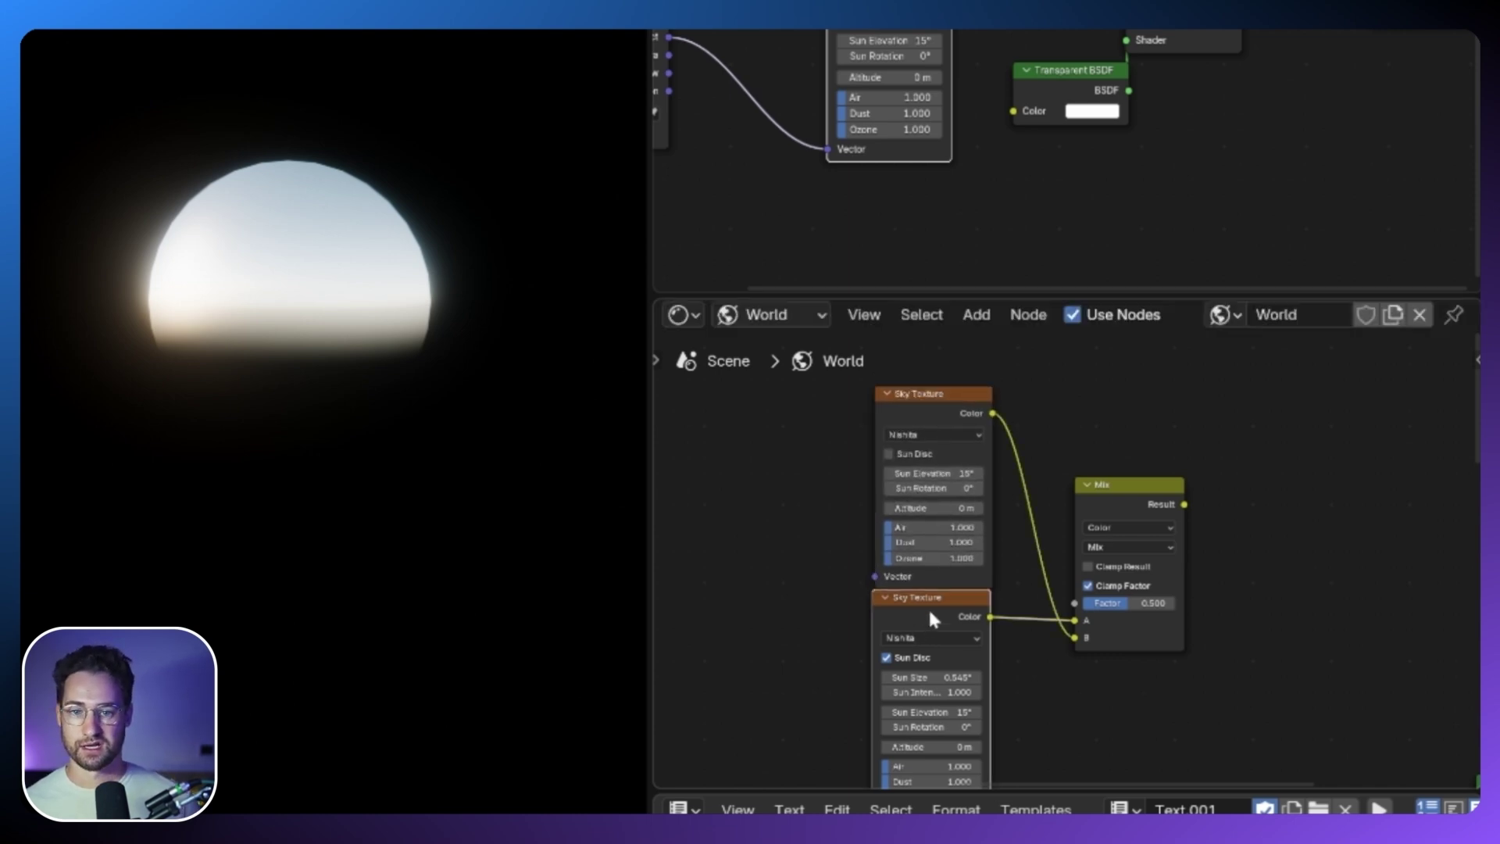
click(1110, 547)
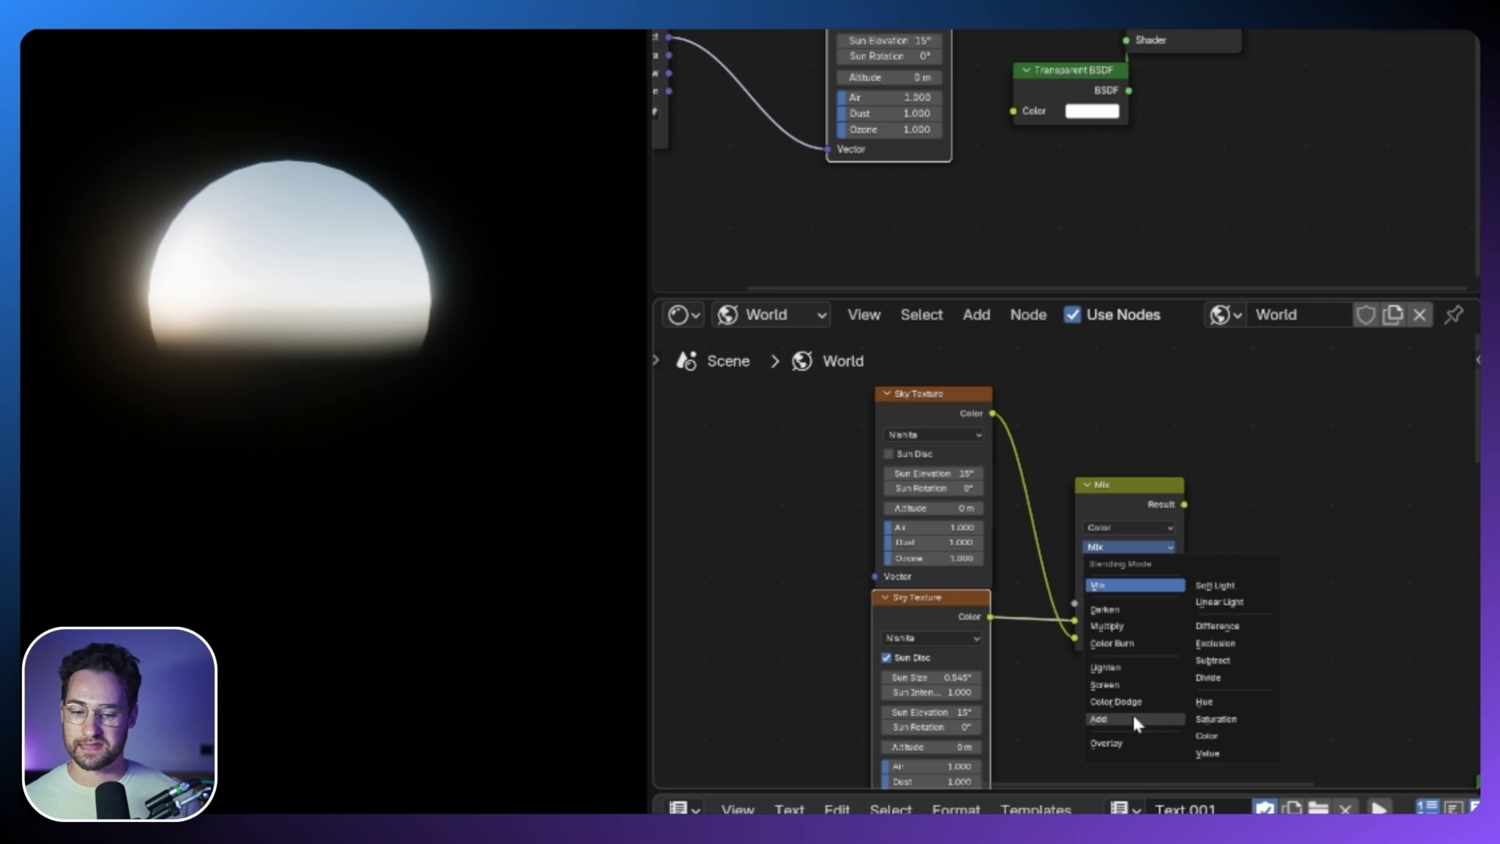
click(1219, 661)
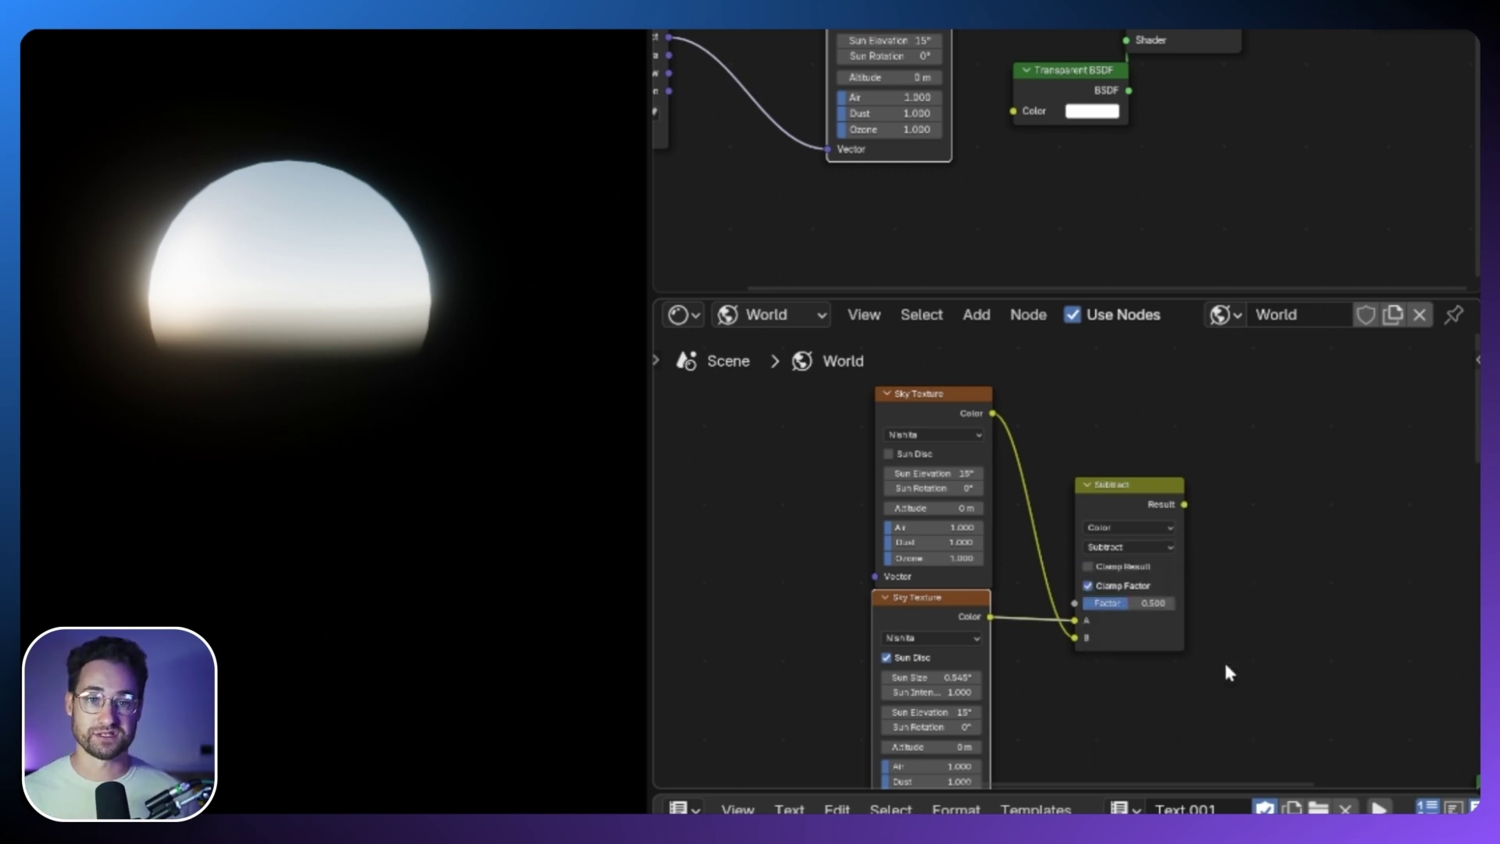
Connect the Subtract node to the World Output, set its factor to 1.000 and check the sunlight on the planets.
ctrl+shift+click(1163, 491)
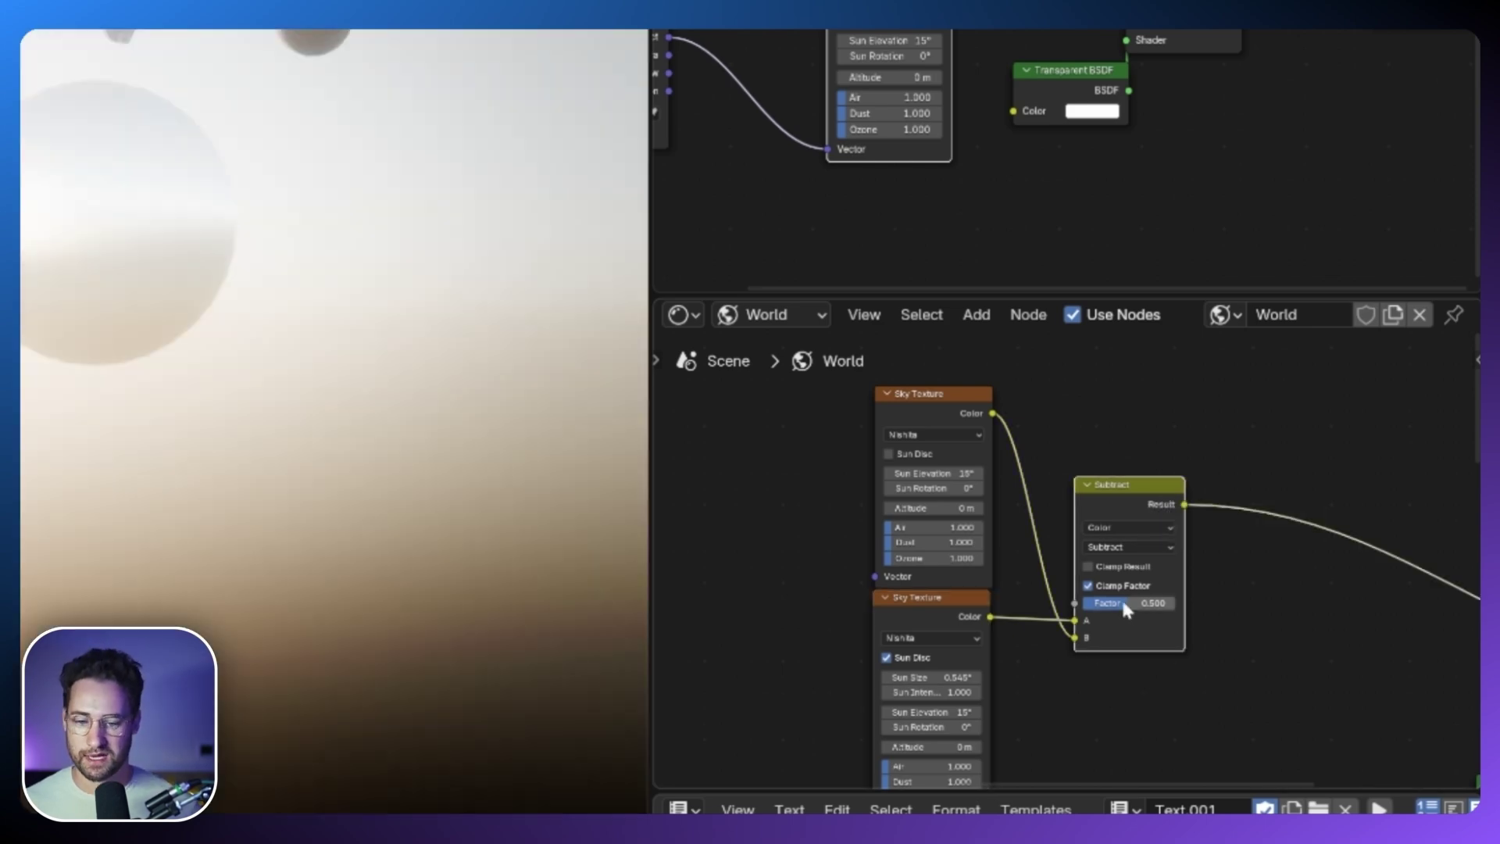
drag(1124, 602, 1180, 599)
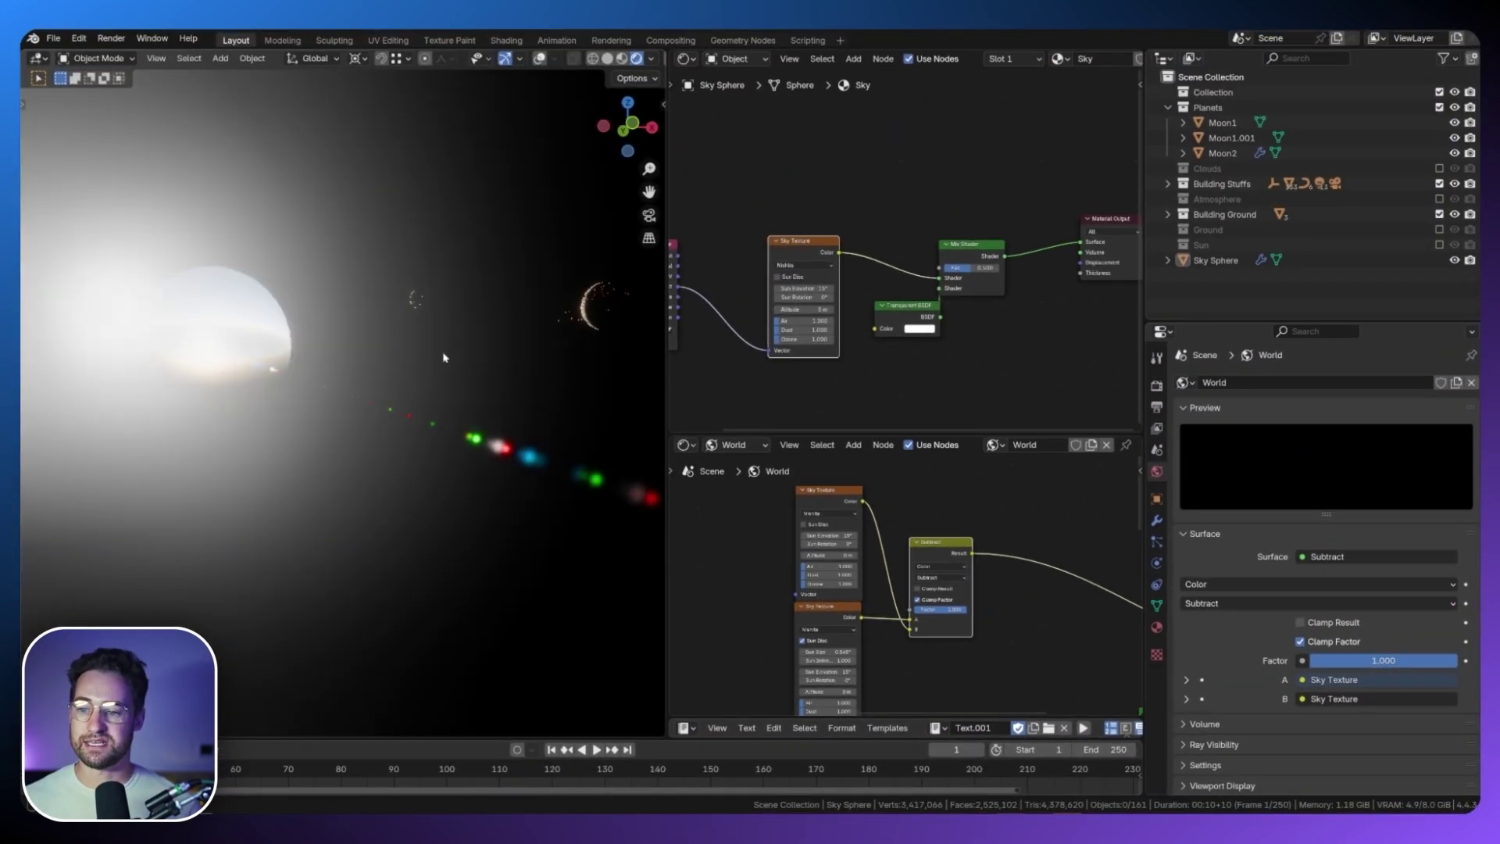
mouse_move(443, 357)
middle_down()
mouse_move(559, 262)
mouse_move(515, 262)
middle_up()
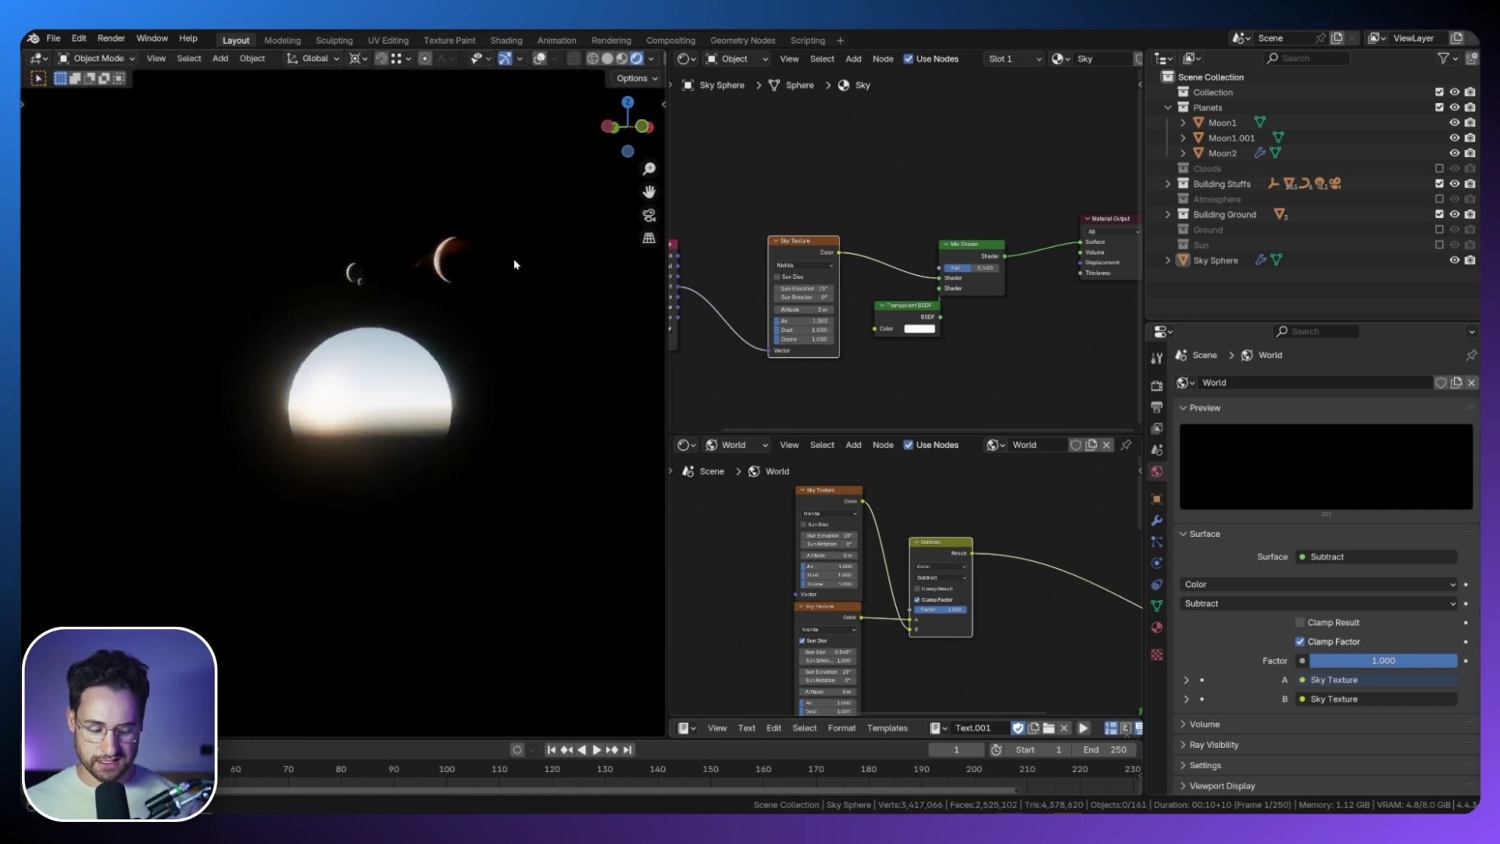
Select the Sky Sphere, view it through the camera and set its Sky Texture's Sun Elevation to 1°.
key(KP_0)
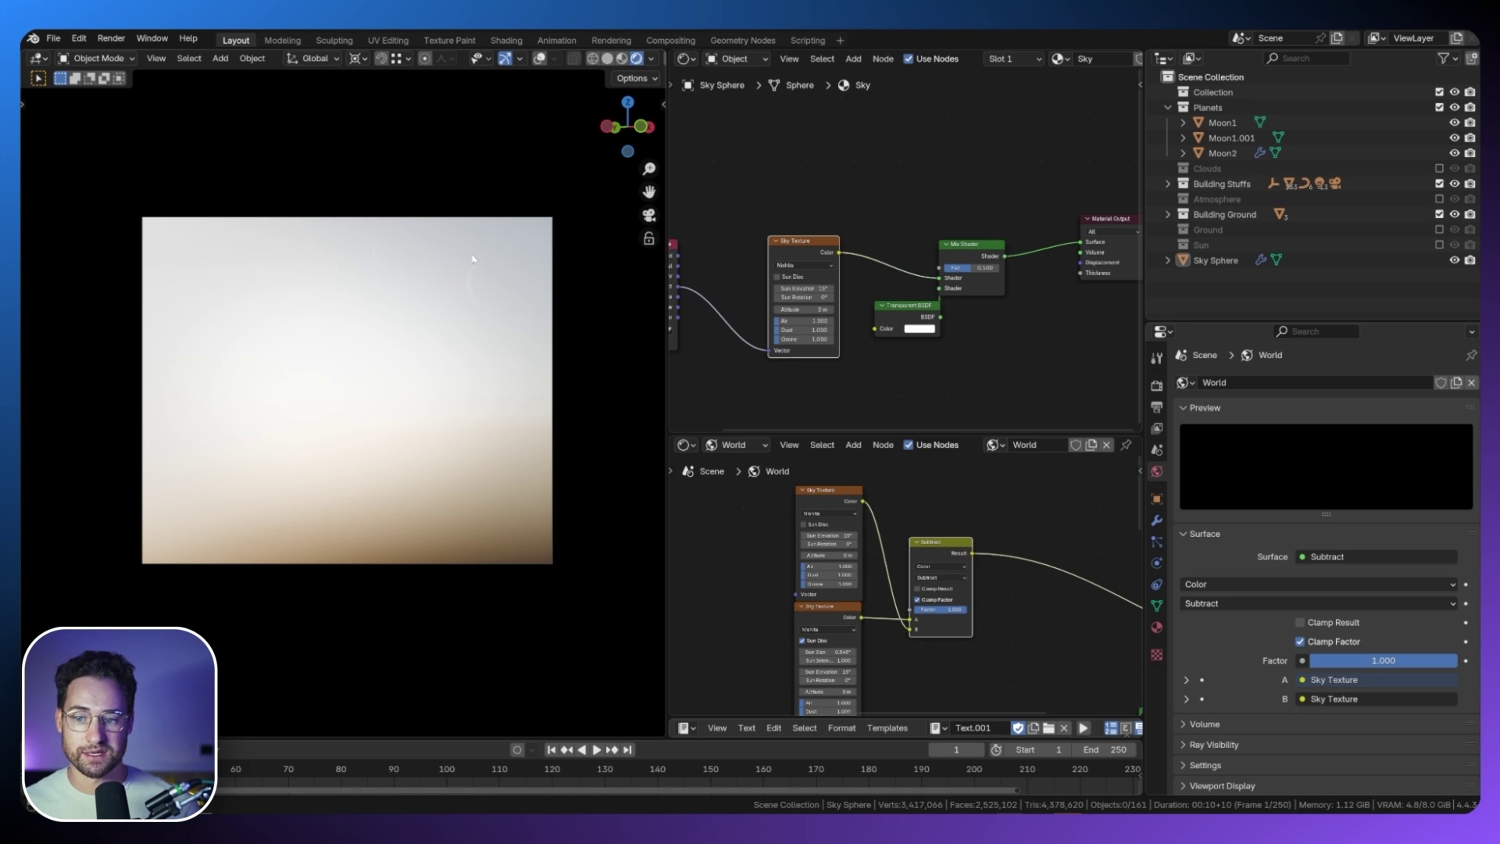
click(1215, 260)
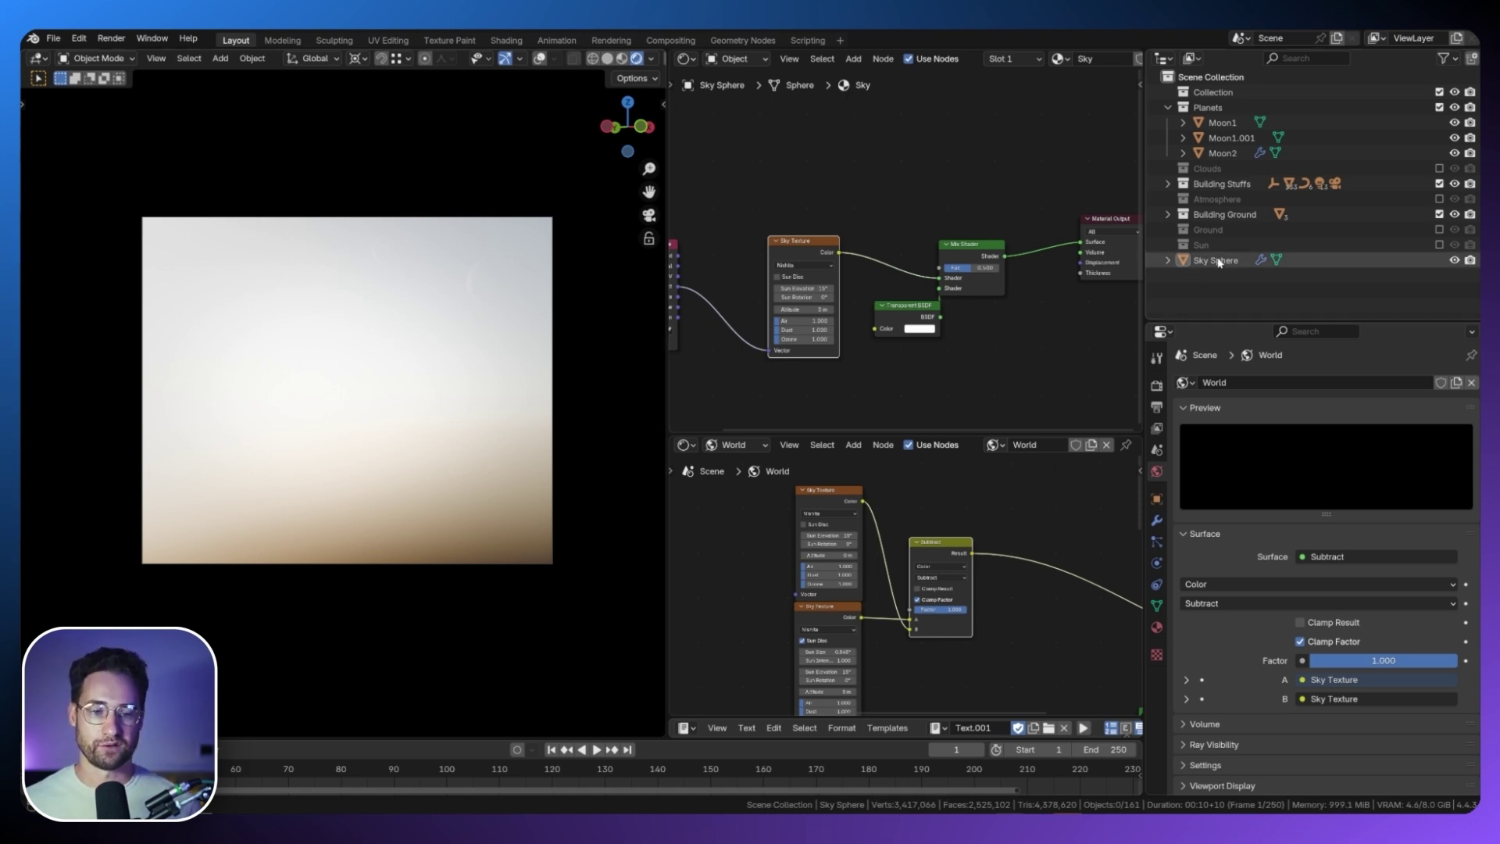
mouse_move(976, 271)
mouse_down()
mouse_move(1015, 271)
mouse_move(967, 271)
mouse_up()
right_click(986, 267)
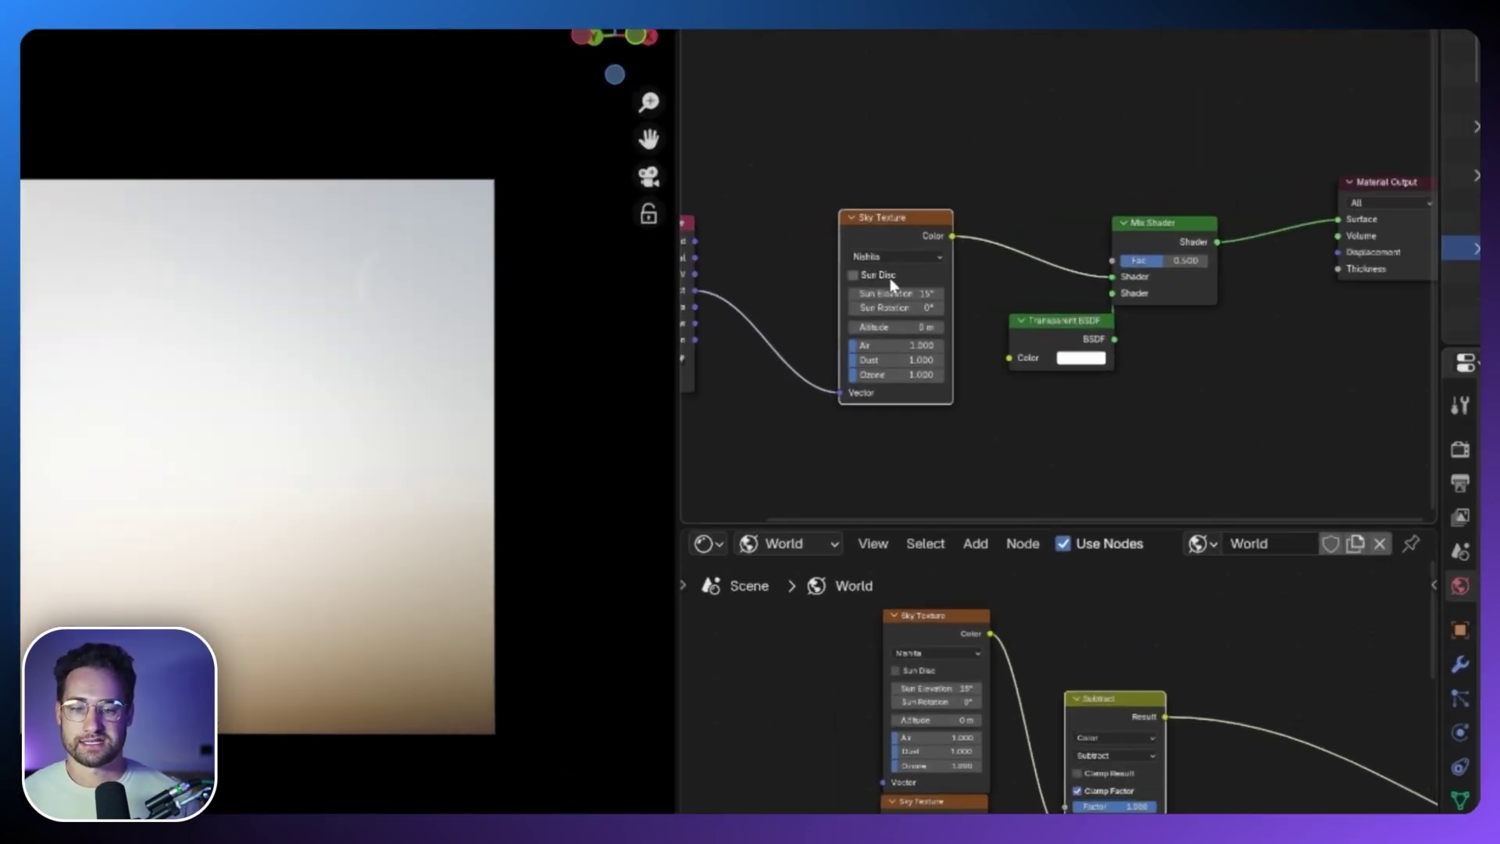
double_click(803, 288)
text(1)
key(Return)
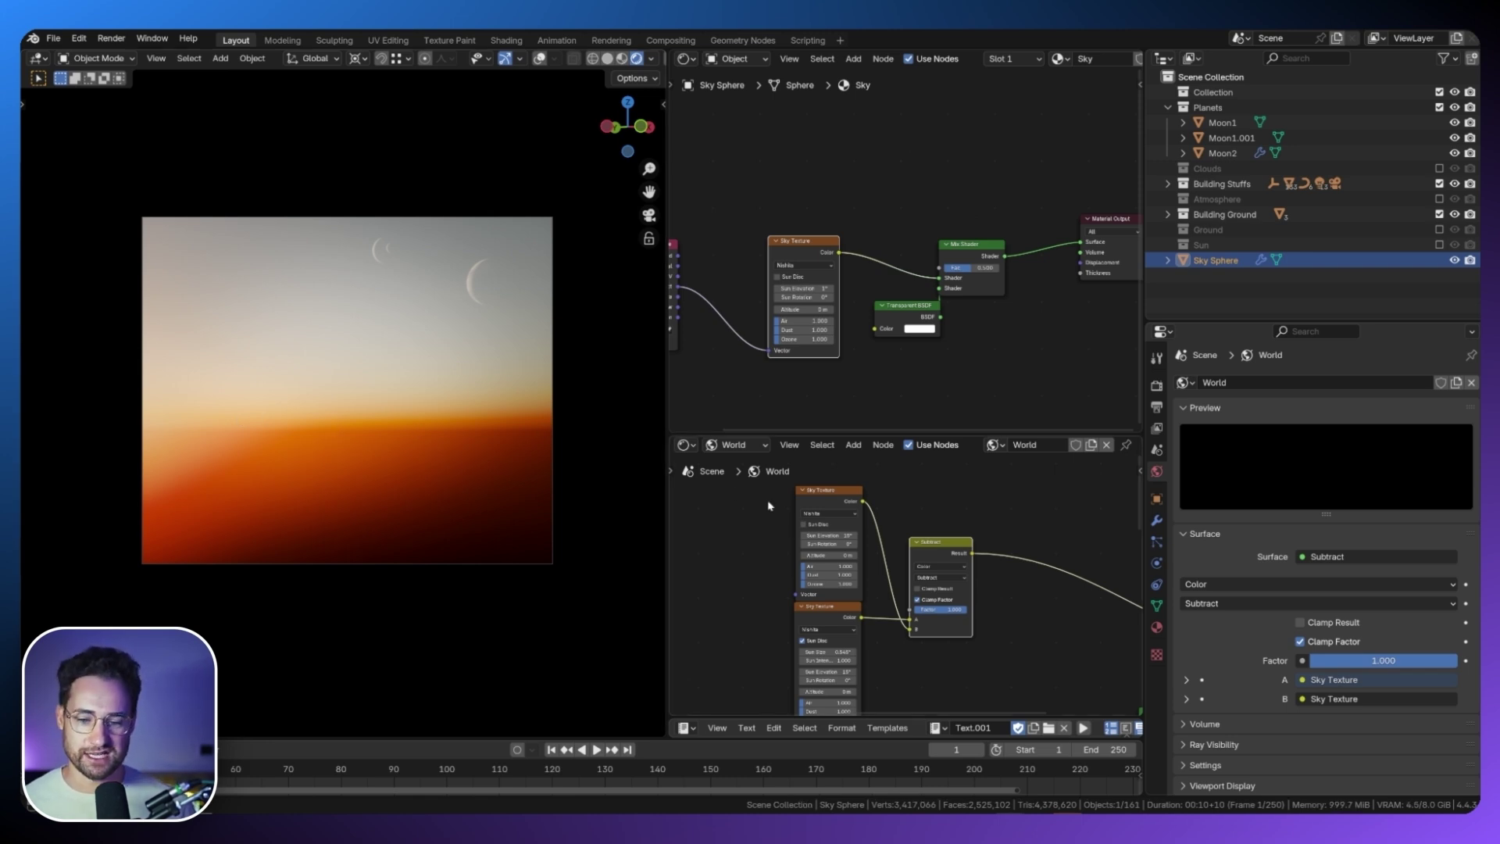
Set the Sun Elevation of both world Sky Texture nodes to 1° and check the planets from outside the camera view.
click(828, 535)
text(1)
key(Return)
click(948, 642)
click(1065, 667)
click(954, 677)
text(1)
key(Return)
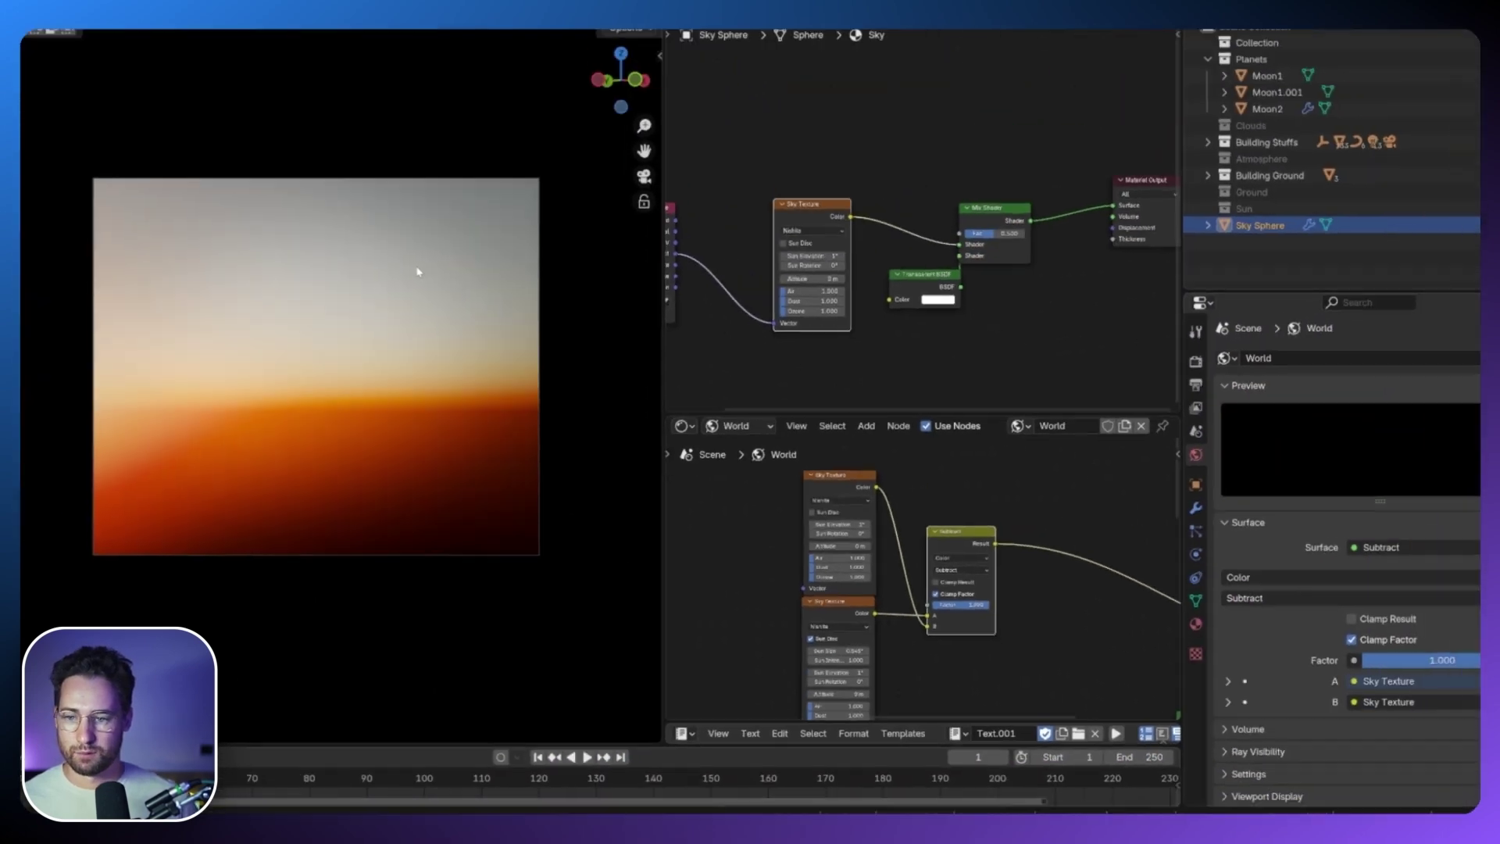
middle_drag(239, 11, 286, 1)
scroll(466, 288, down, 6)
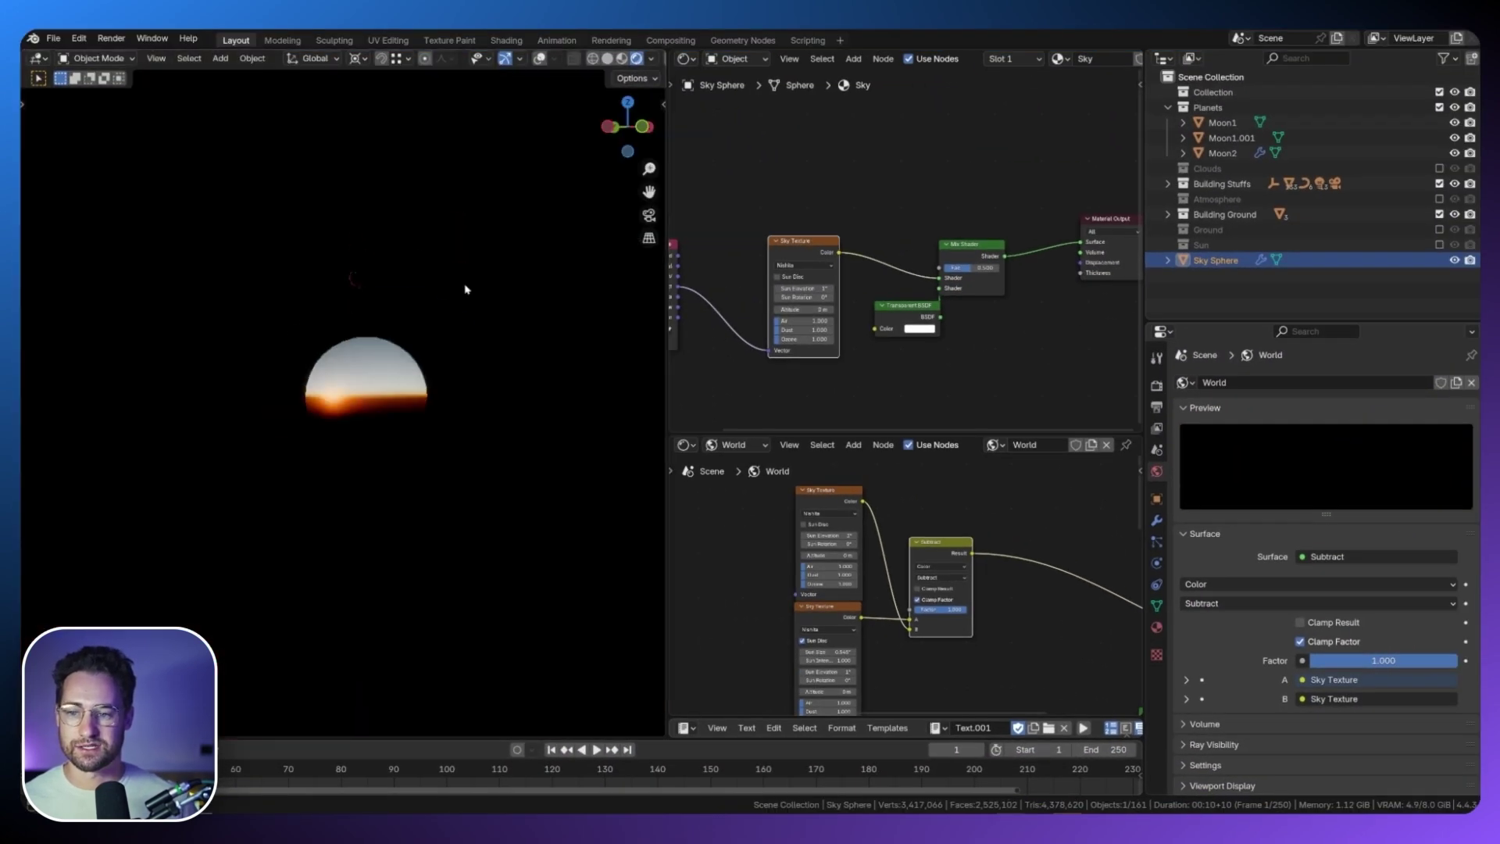
scroll(461, 281, down, 2)
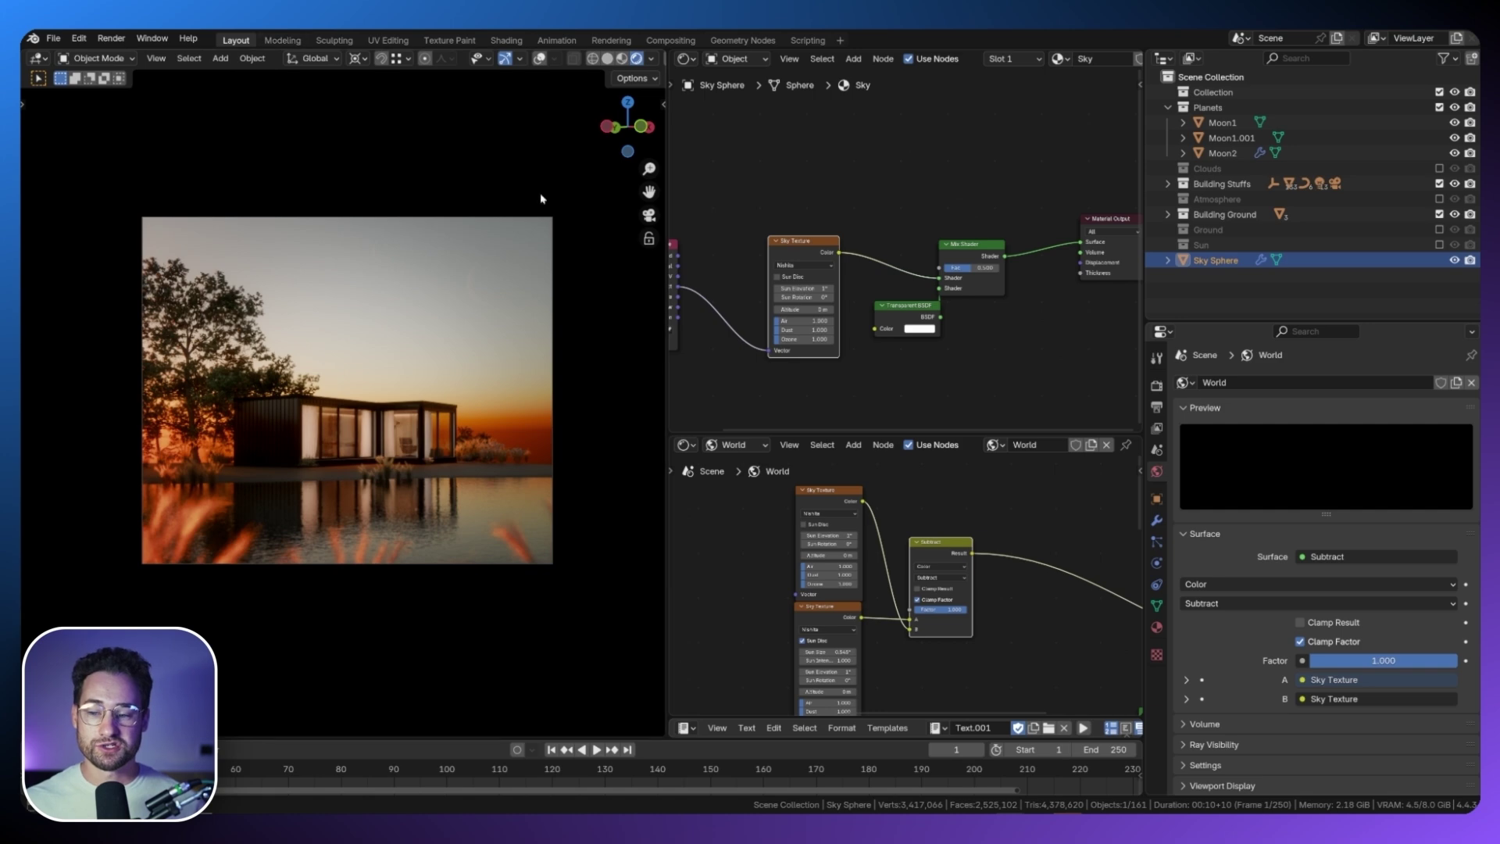
Try enabling Sun Disc on the sky sphere's Sky Texture, and undo it.
middle_drag(778, 241, 863, 213)
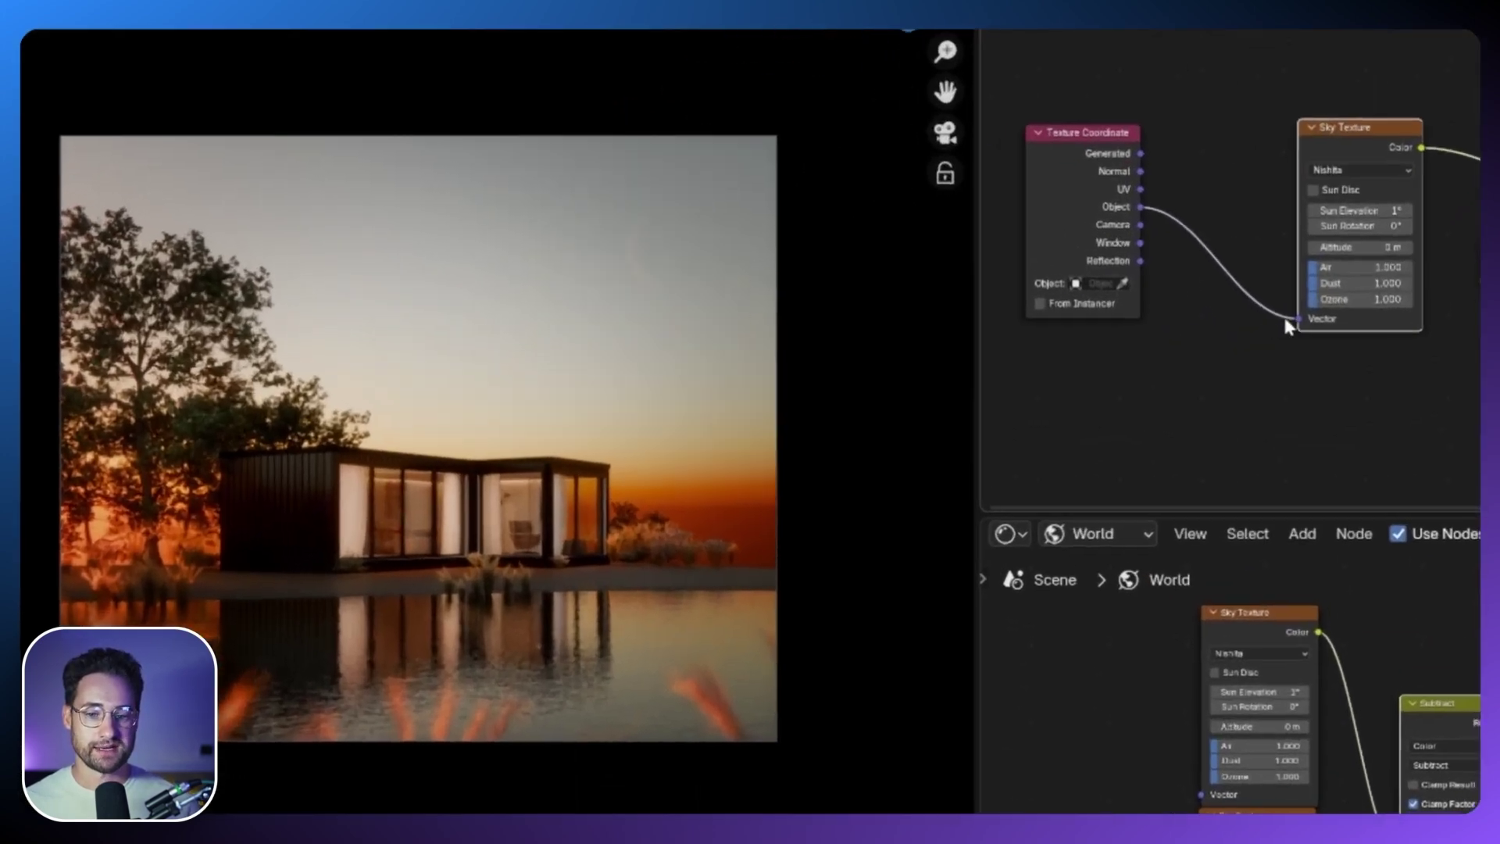
click(1314, 189)
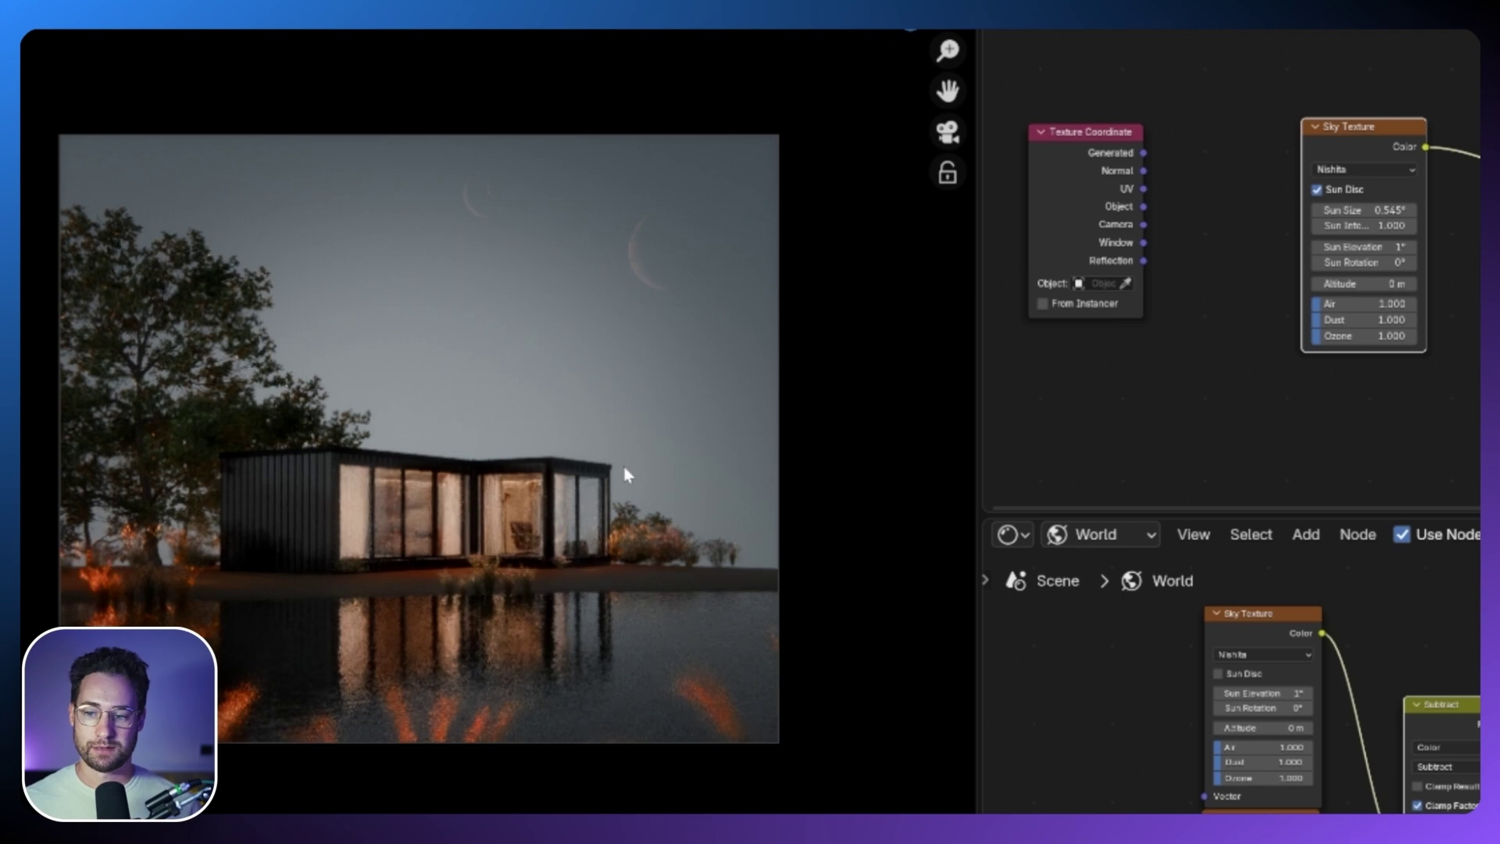
key(ctrl+z)
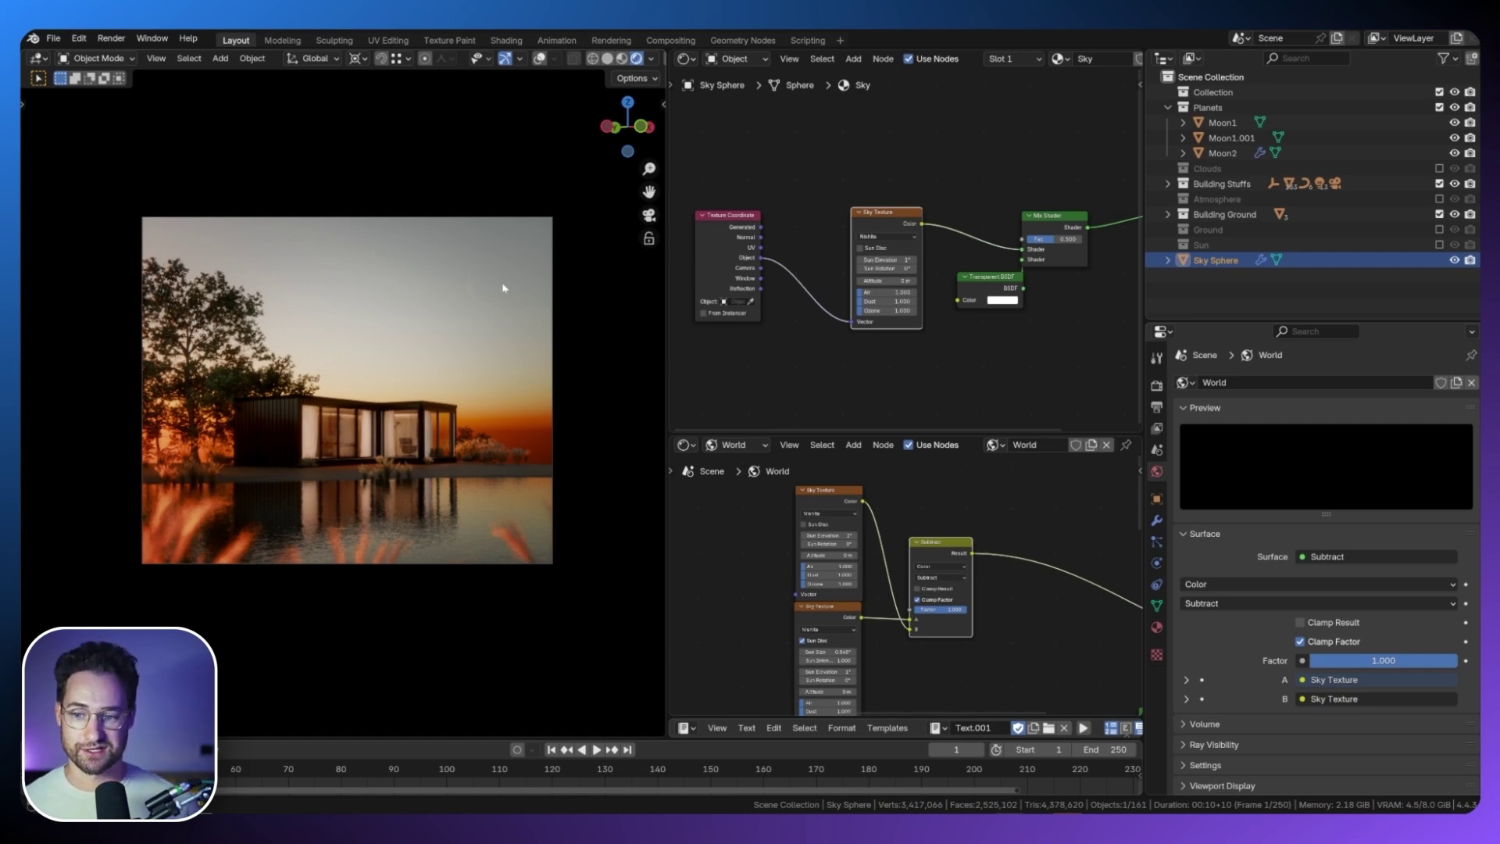
Show the viewport overlays, switch to solid shading and add a Sun light near the building.
click(539, 59)
middle_drag(421, 312, 476, 393)
key(z)
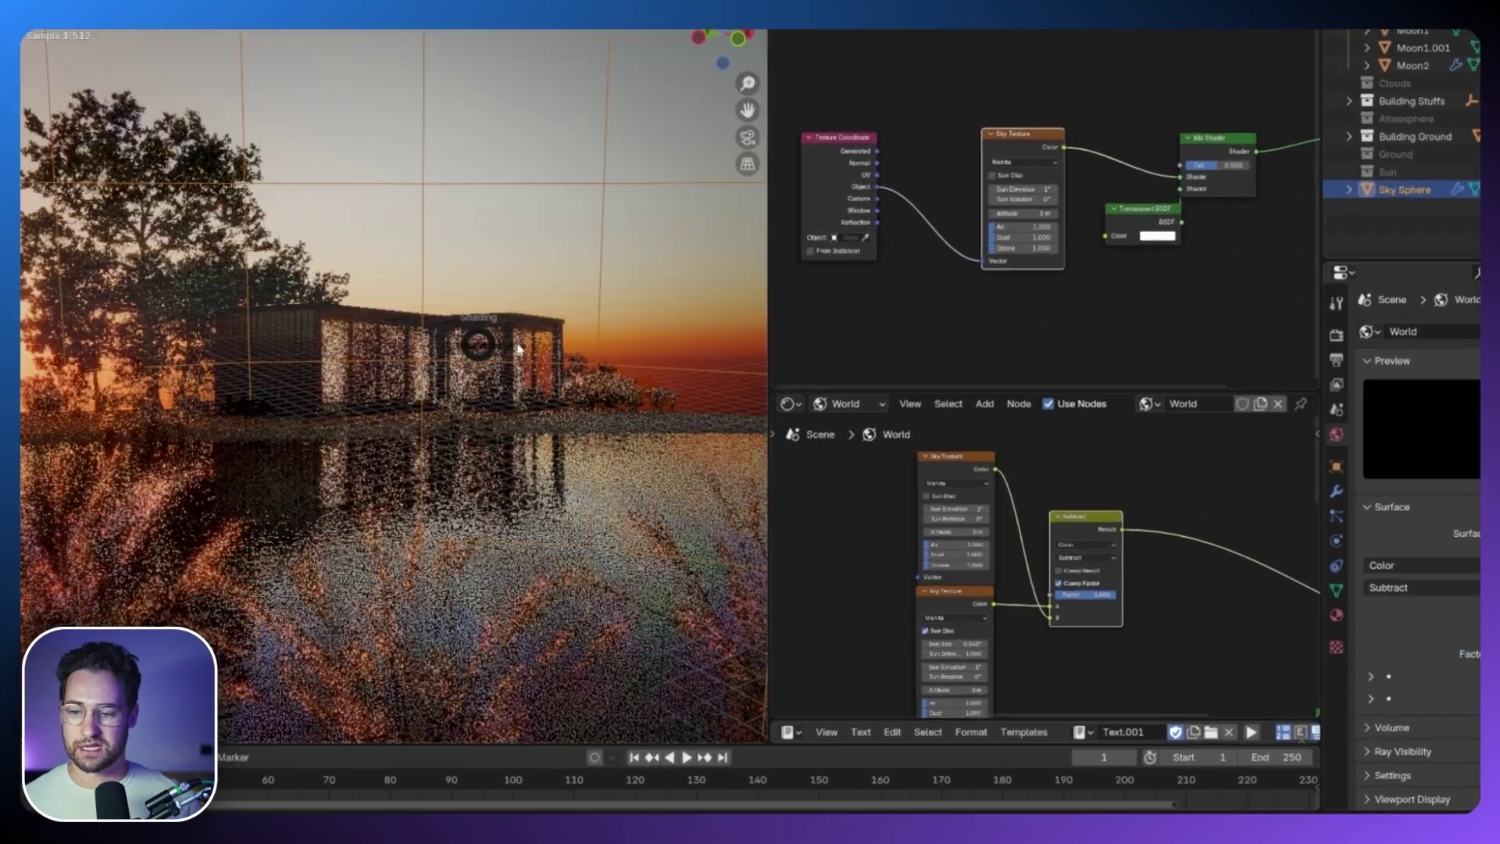
scroll(761, 189, down, 4)
shift+middle_drag(765, 433, 720, 360)
scroll(719, 360, up, 4)
key(shift+a)
mouse_move(613, 398)
mouse_move(538, 700)
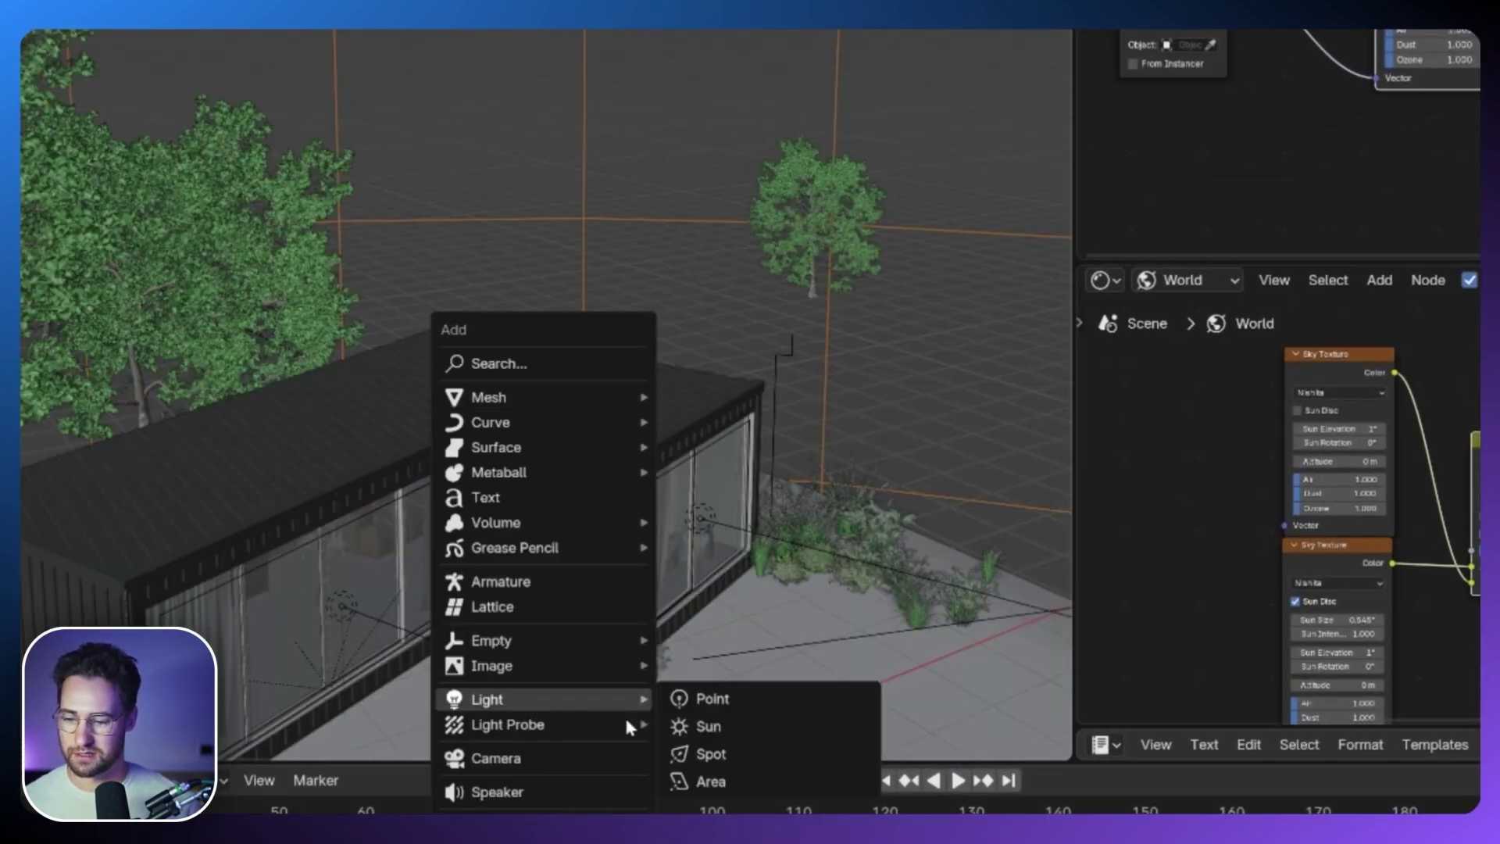
click(730, 728)
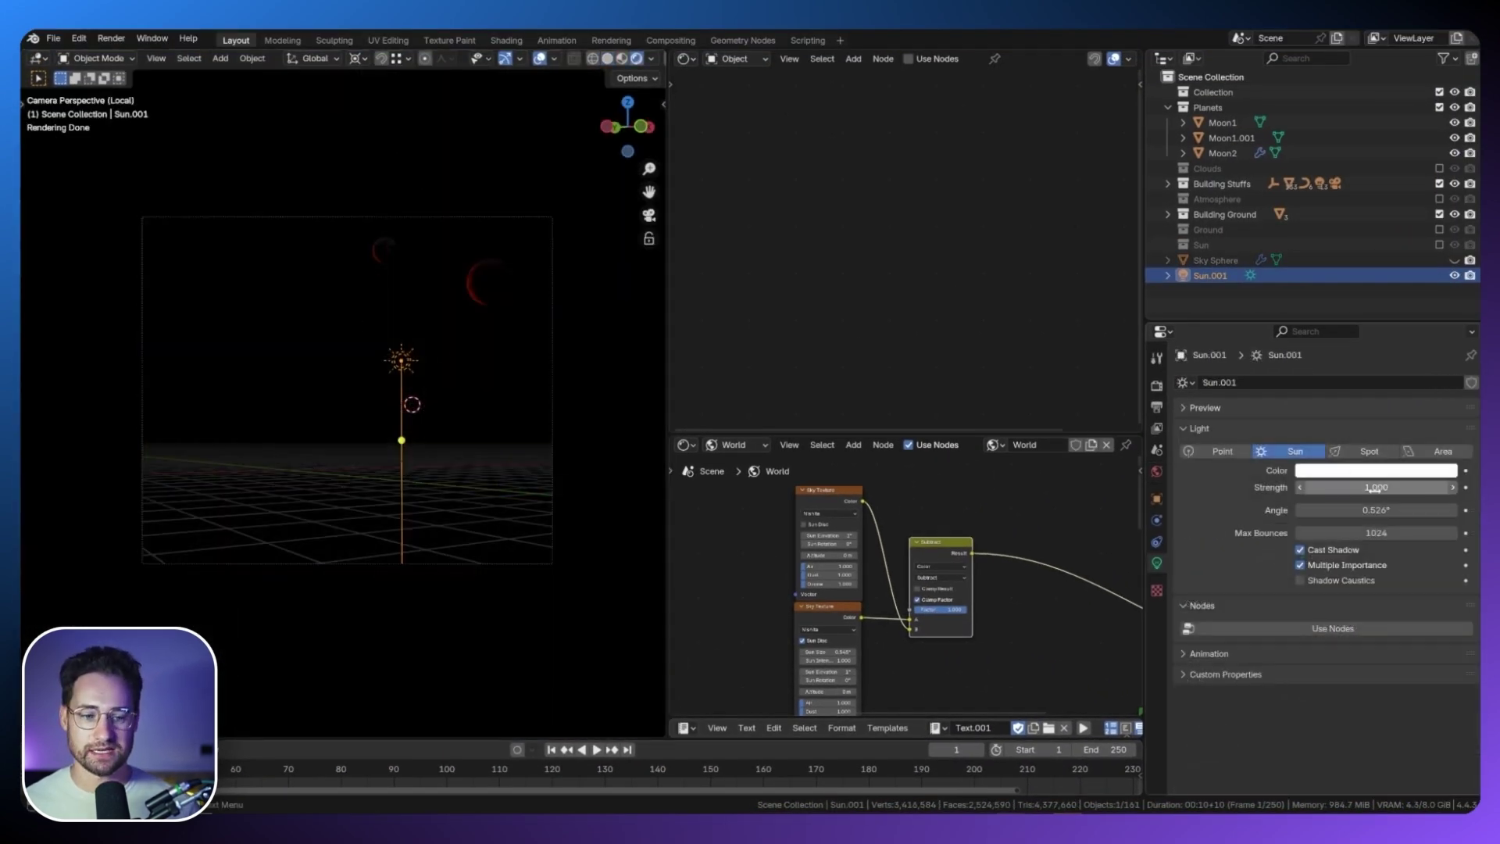
Set the new sun light's strength to 5000.
click(1363, 487)
text(50000)
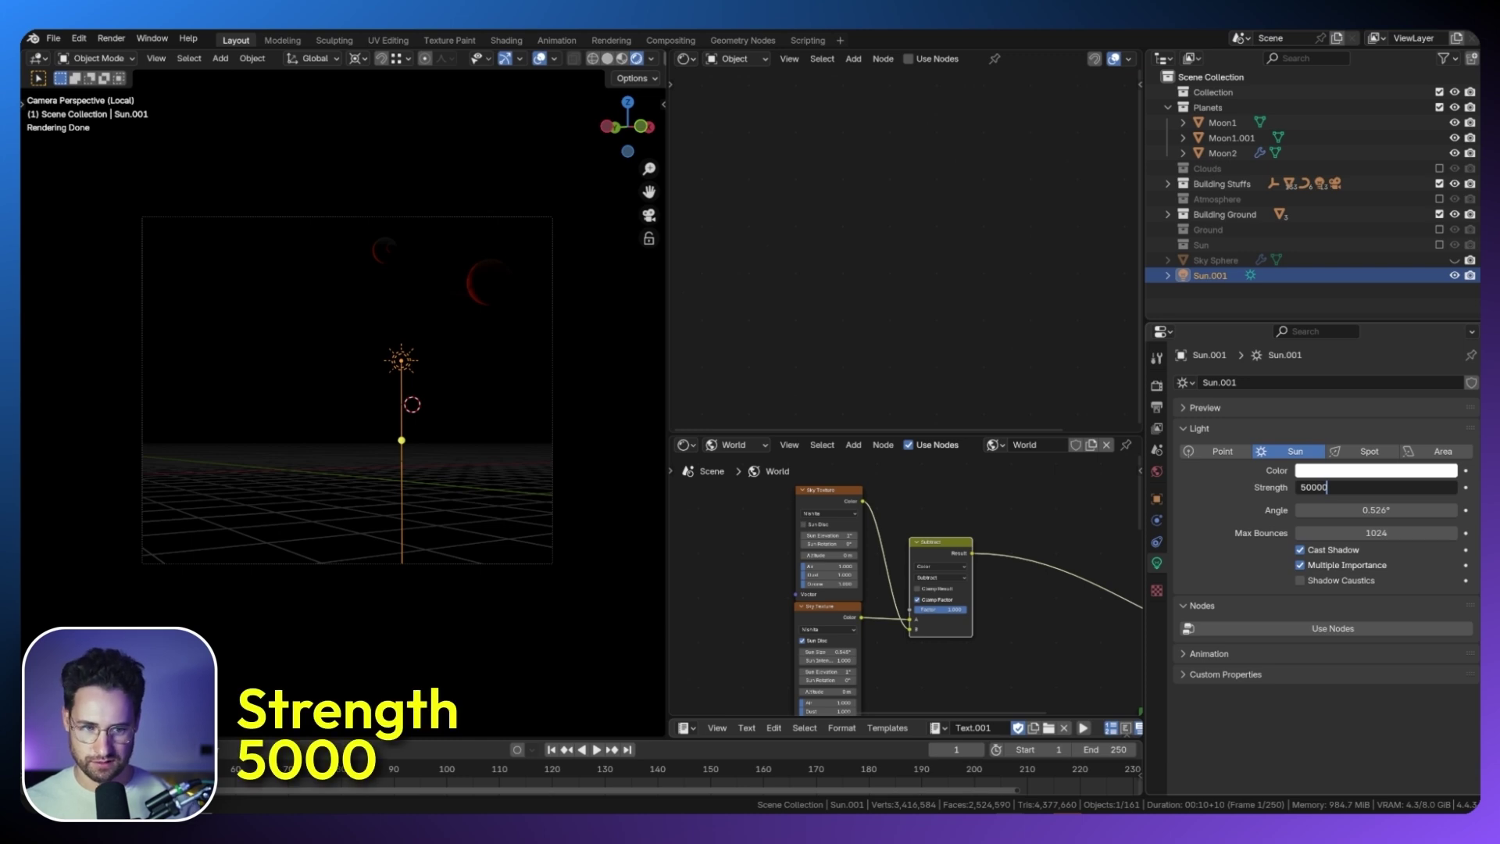
key(BackSpace)
key(Return)
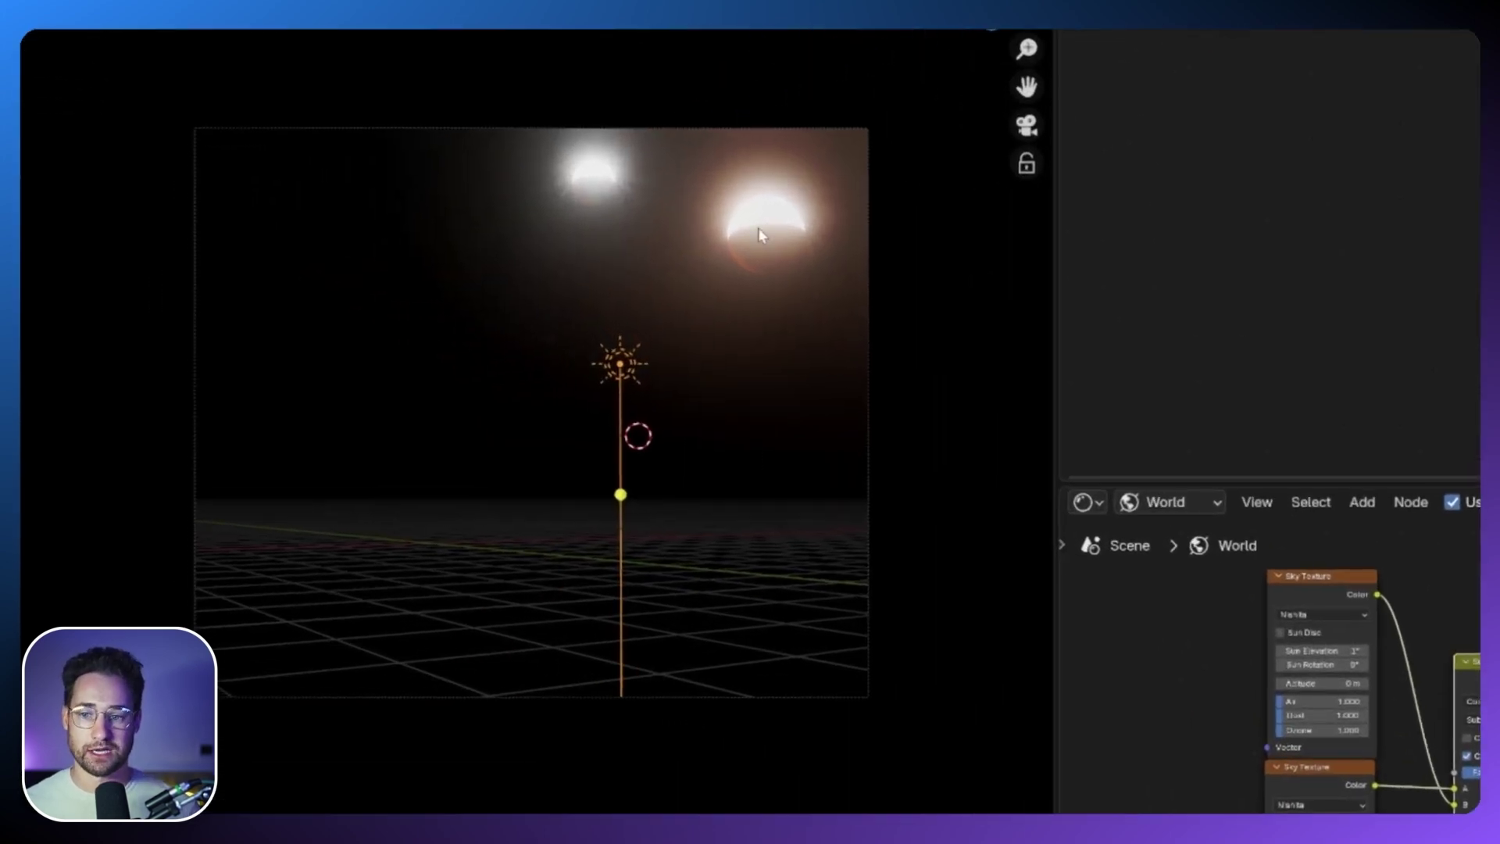
Try rotating the sun light to different angles to compare how it lights the planets.
key(r)
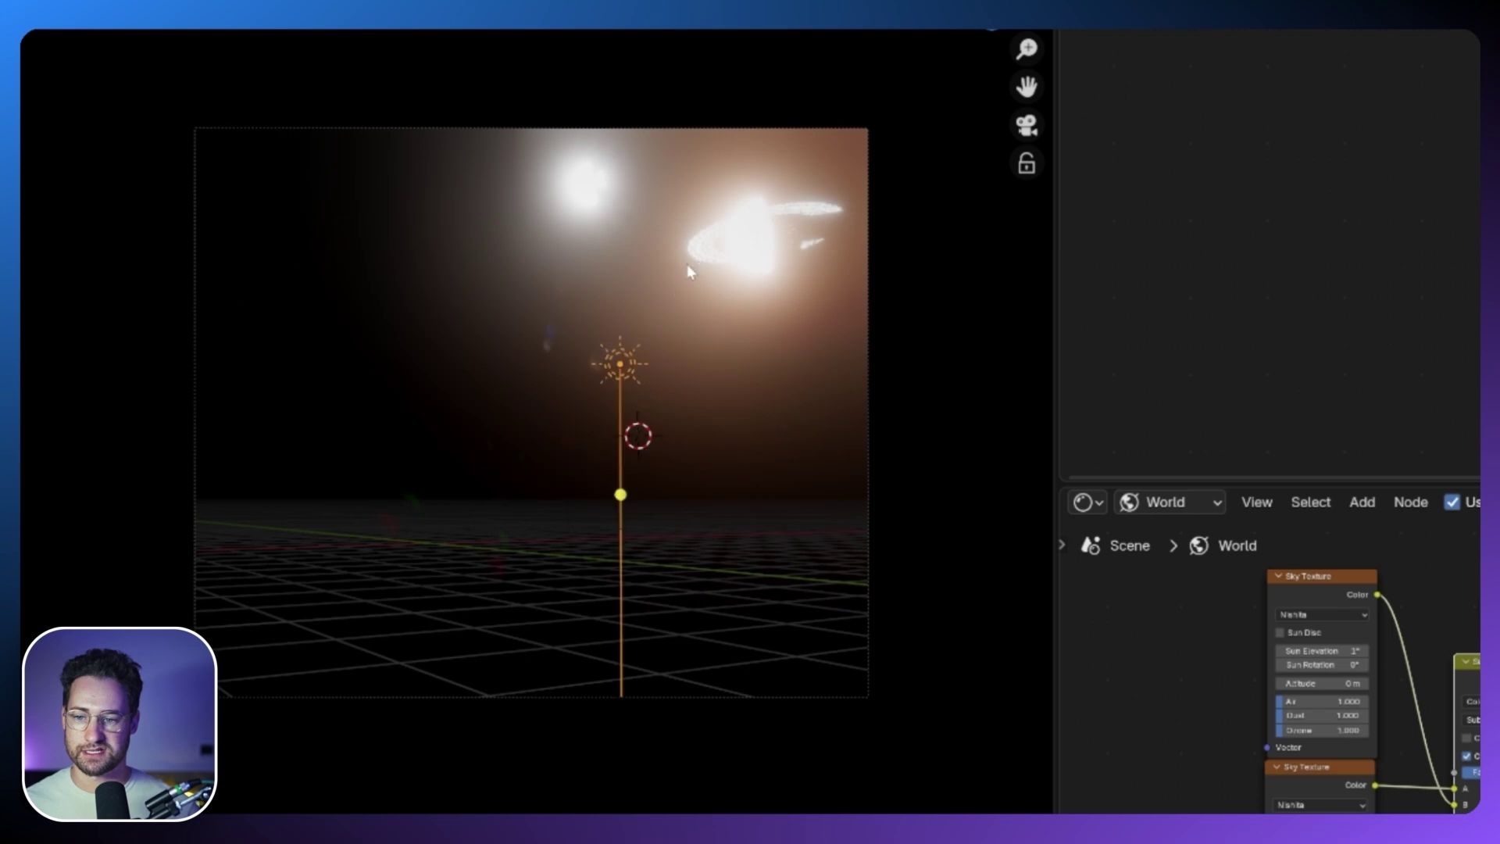
right_click(394, 373)
key(r)
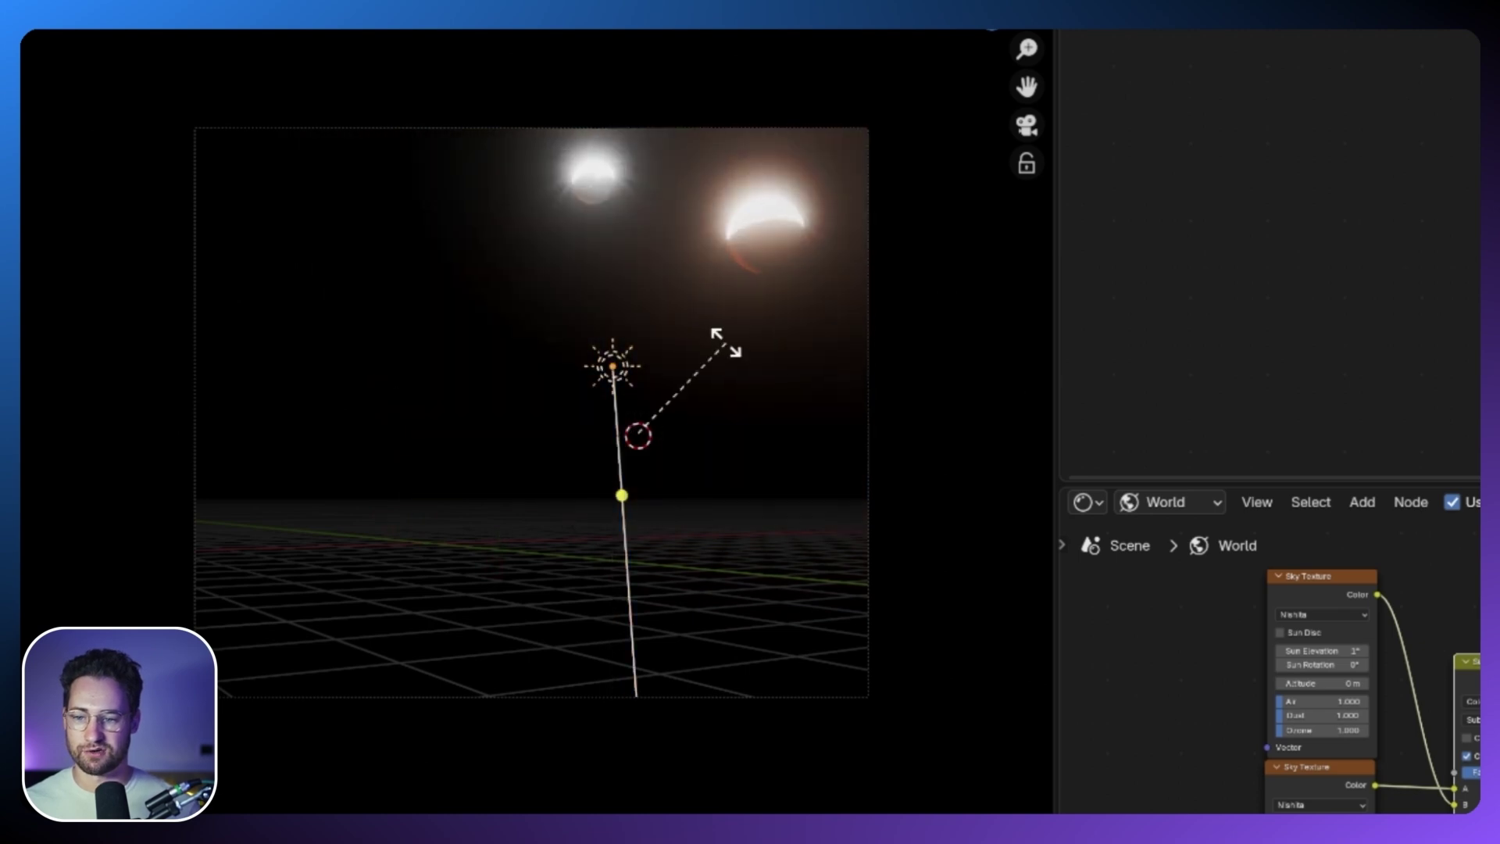
right_click(555, 356)
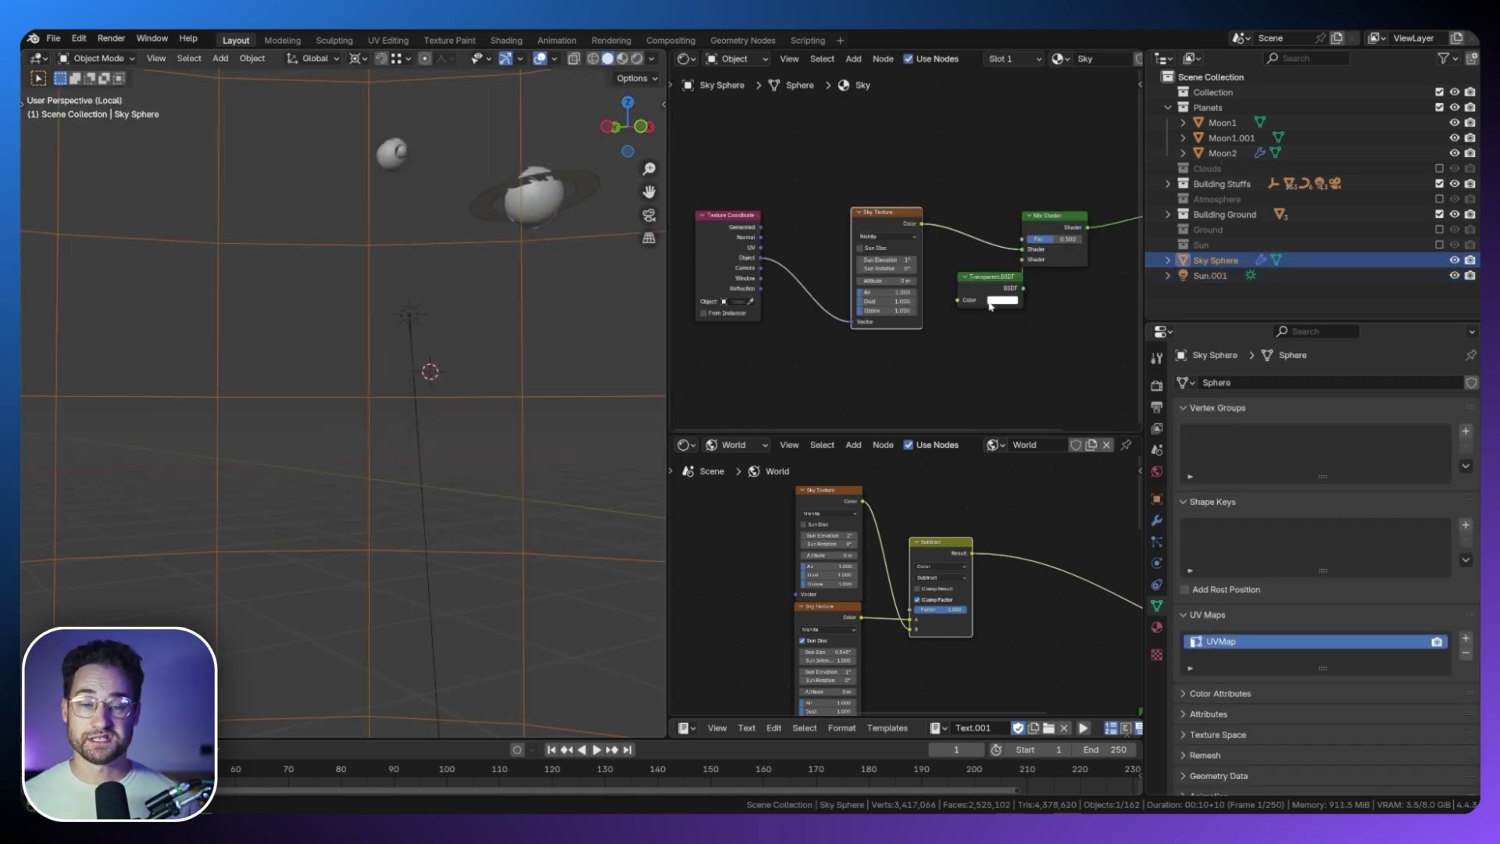
Move the sky sphere's Sky Texture node slightly up and set the sun light's X, Y and Z rotation to 0°.
drag(897, 226, 897, 216)
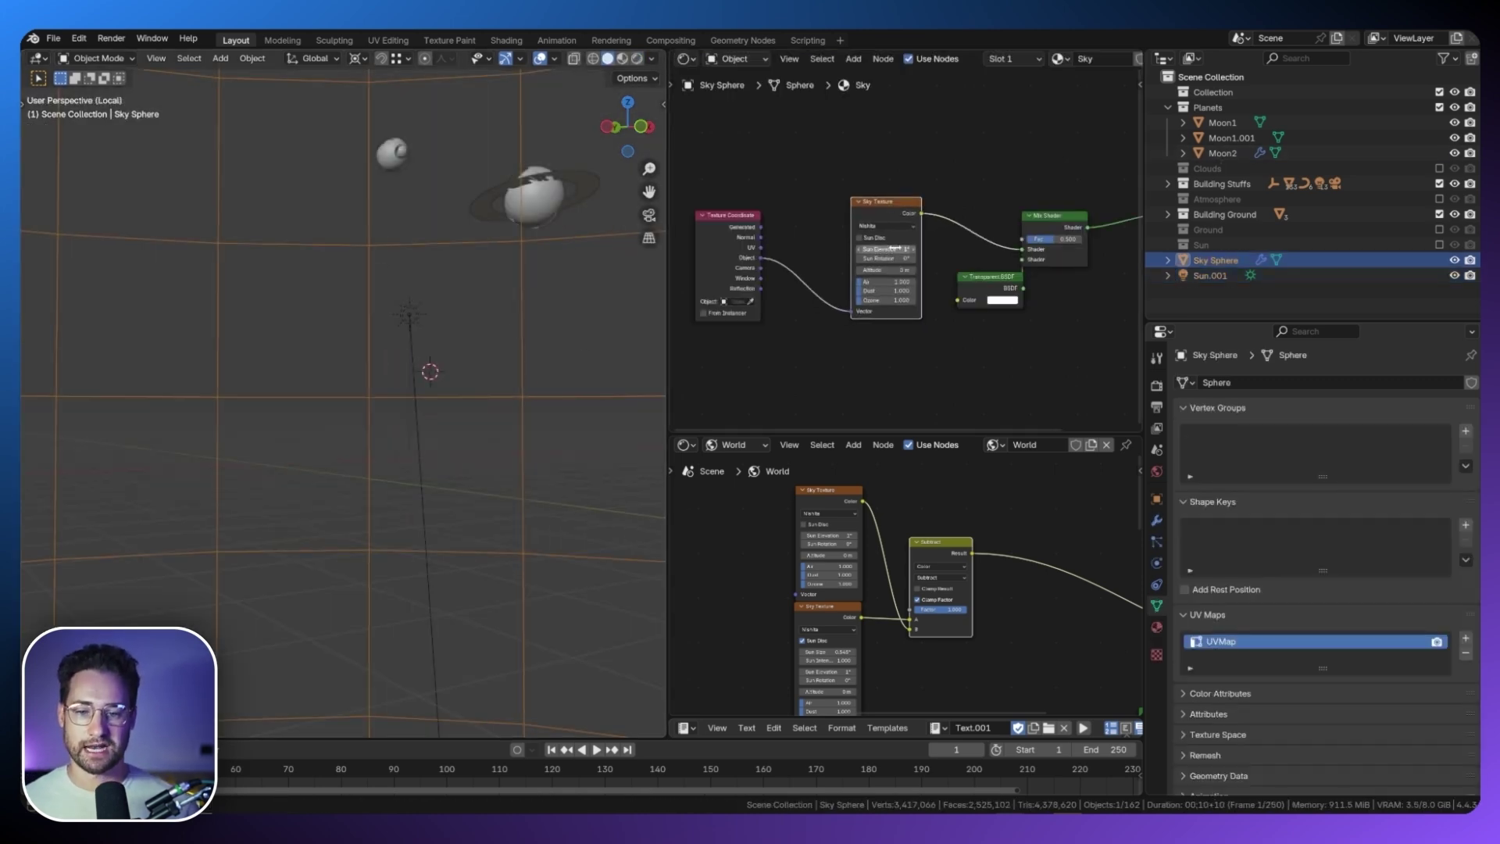
click(408, 320)
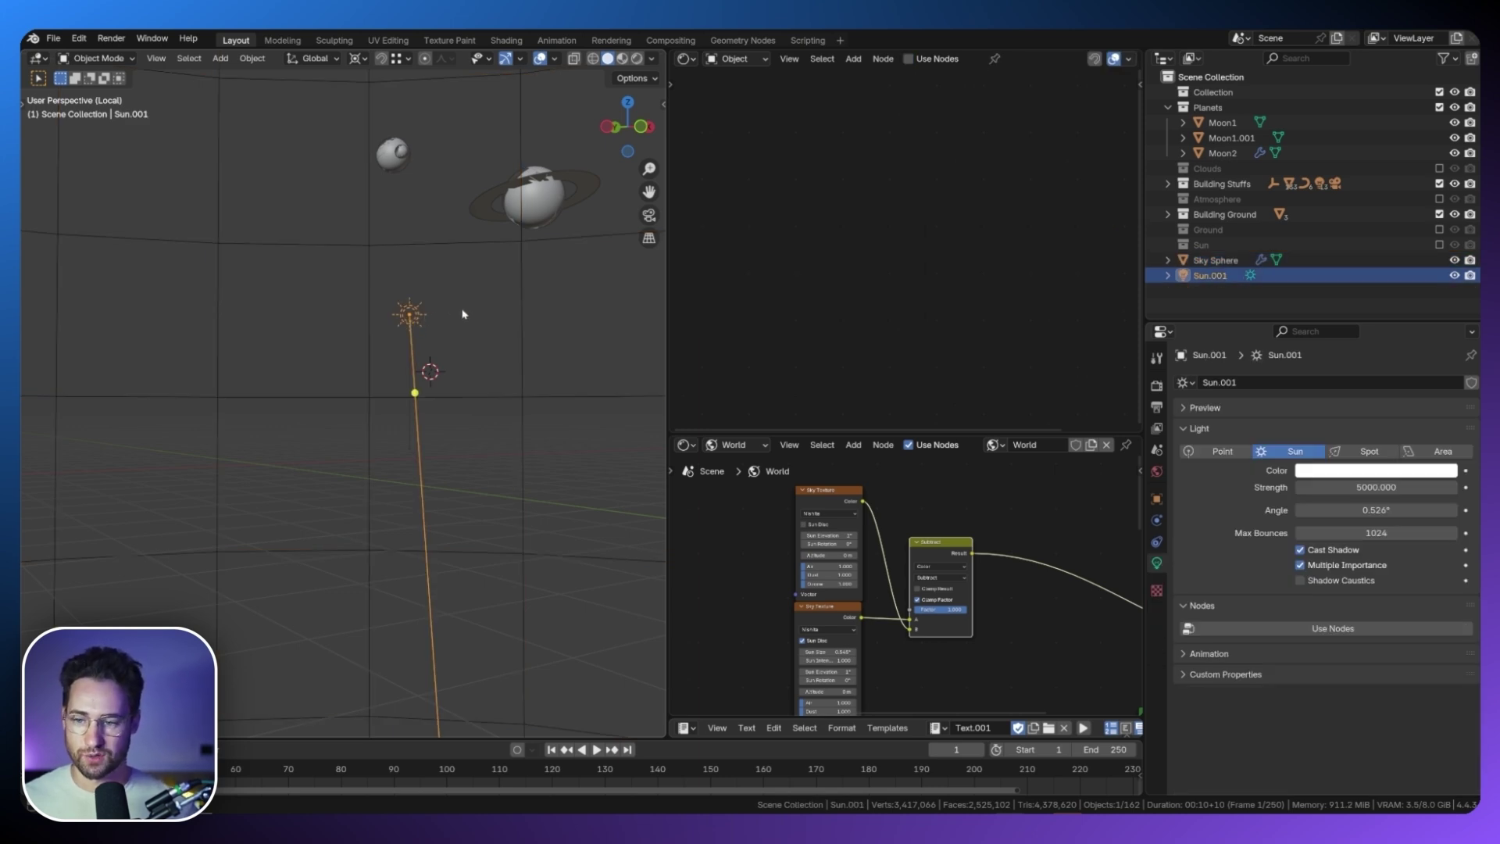
key(n)
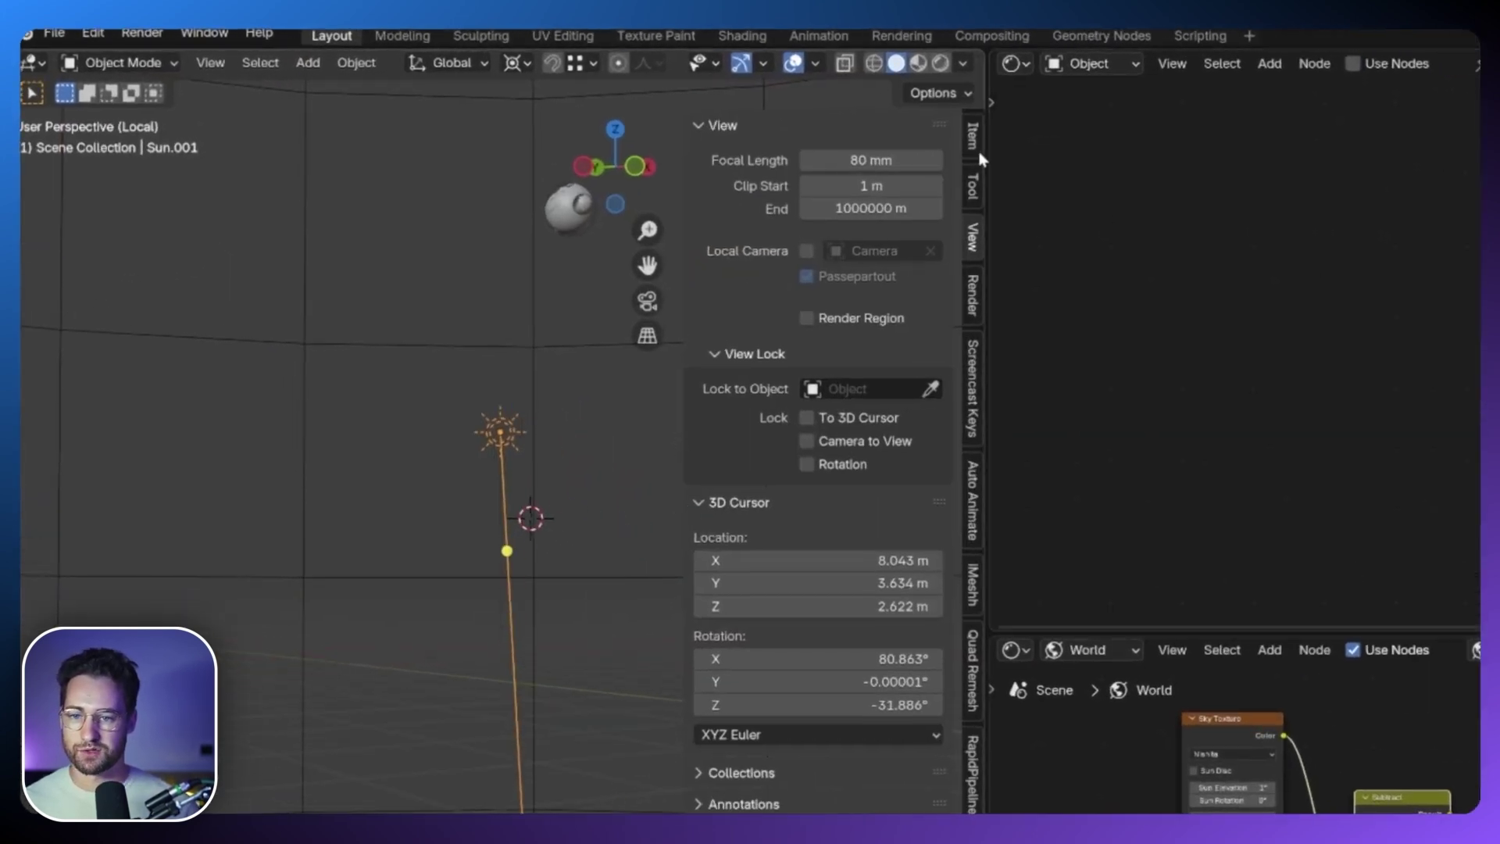
click(972, 139)
drag(810, 278, 811, 323)
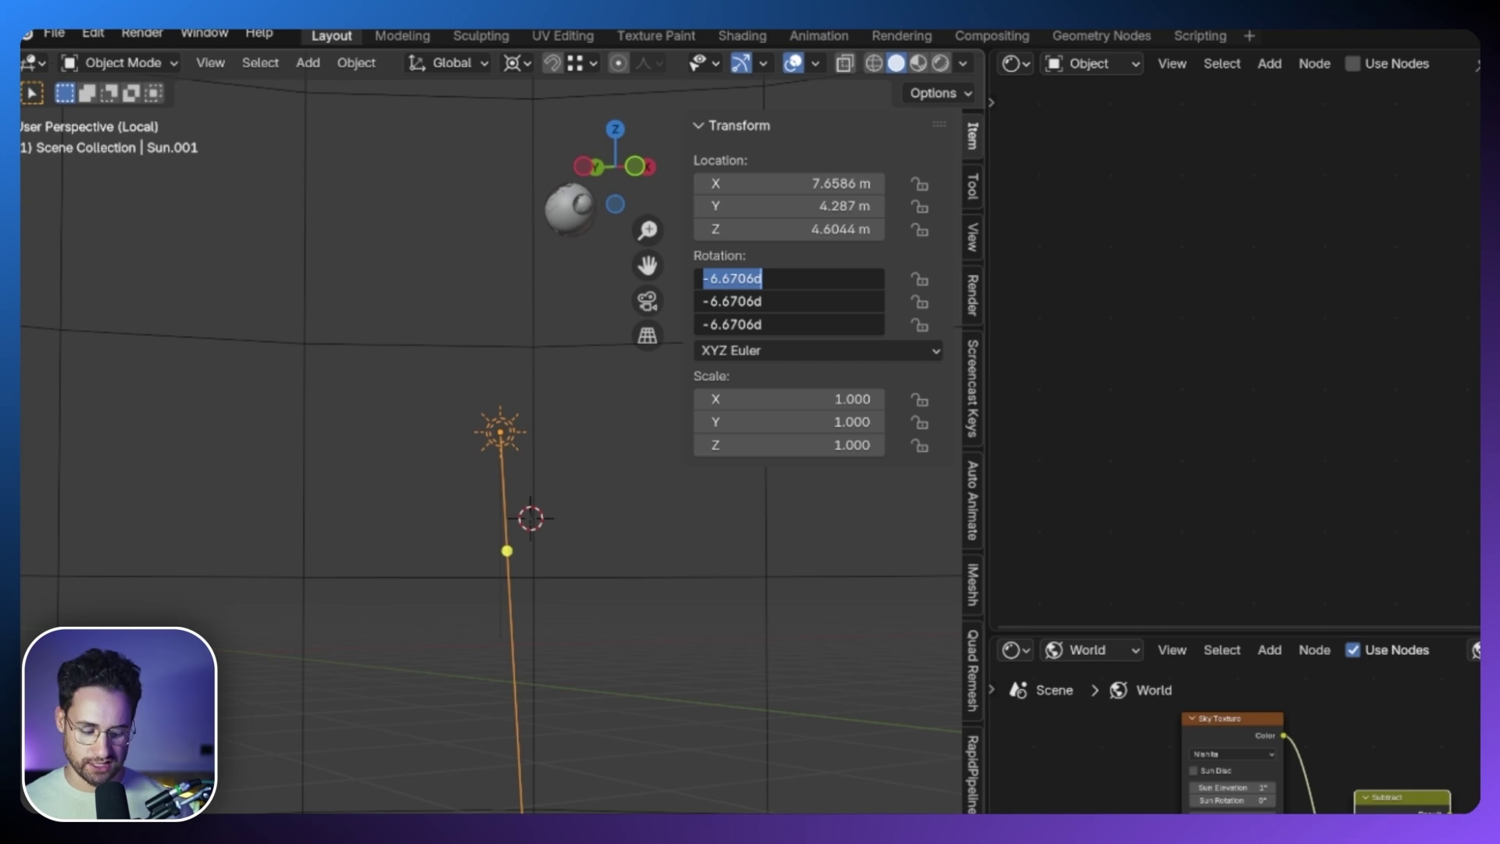
text(0)
key(Return)
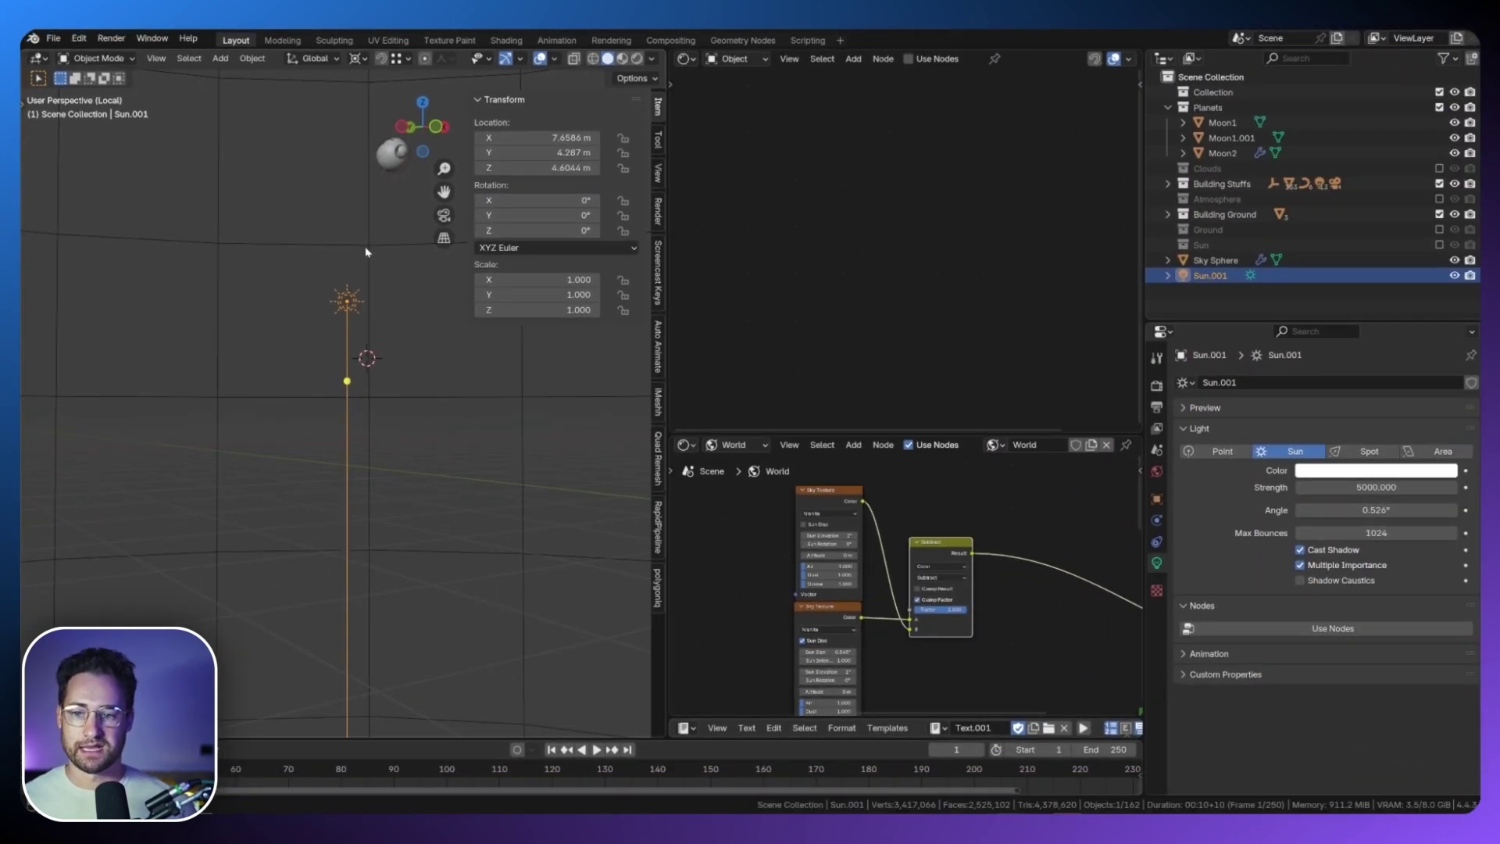
Add a driver to the sun light's X rotation and remove its default input variable.
drag(775, 717, 775, 605)
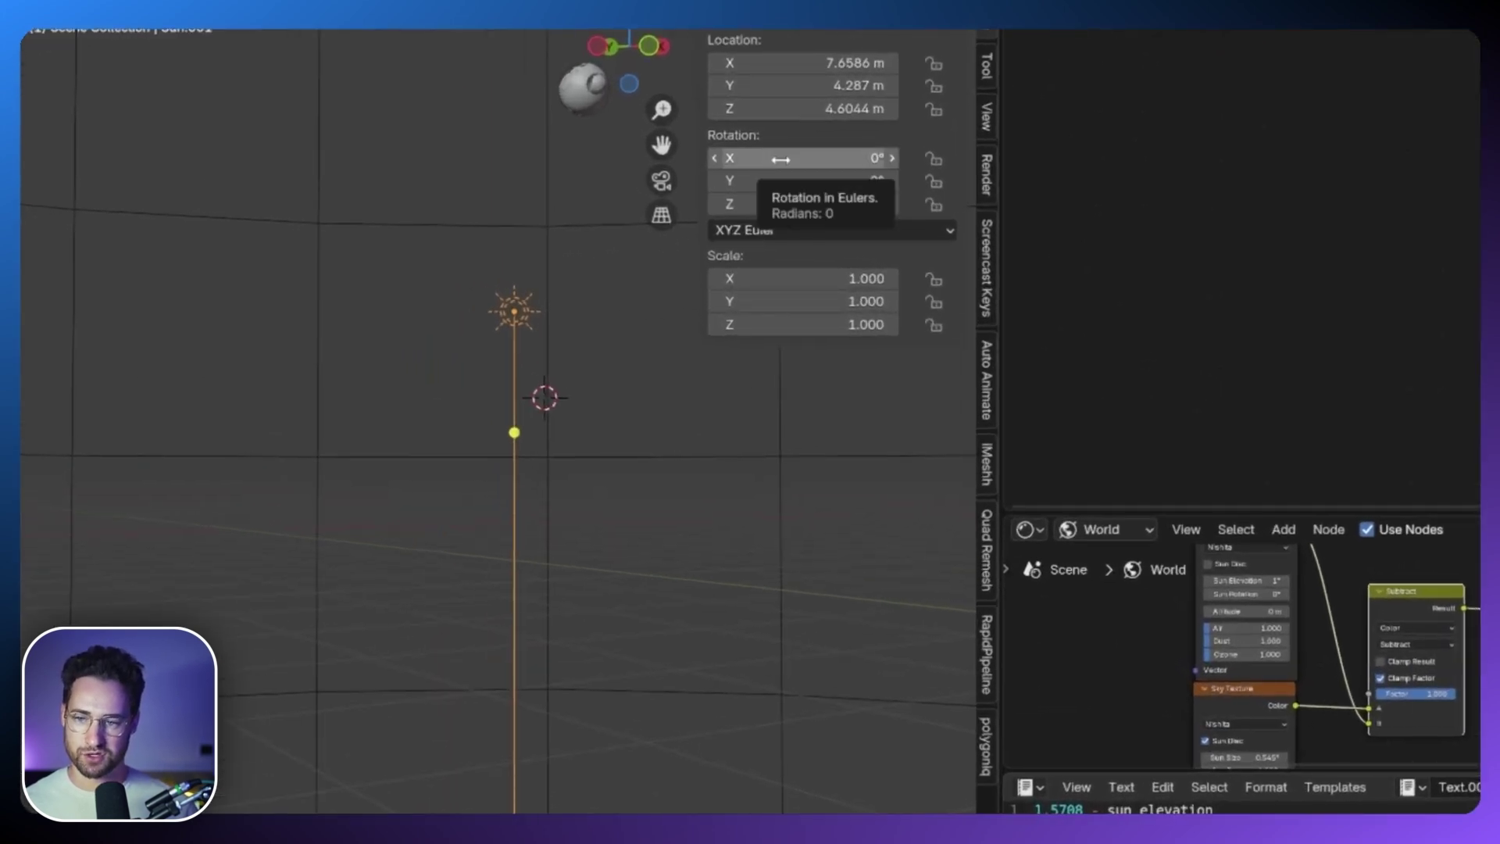
right_click(782, 159)
click(696, 209)
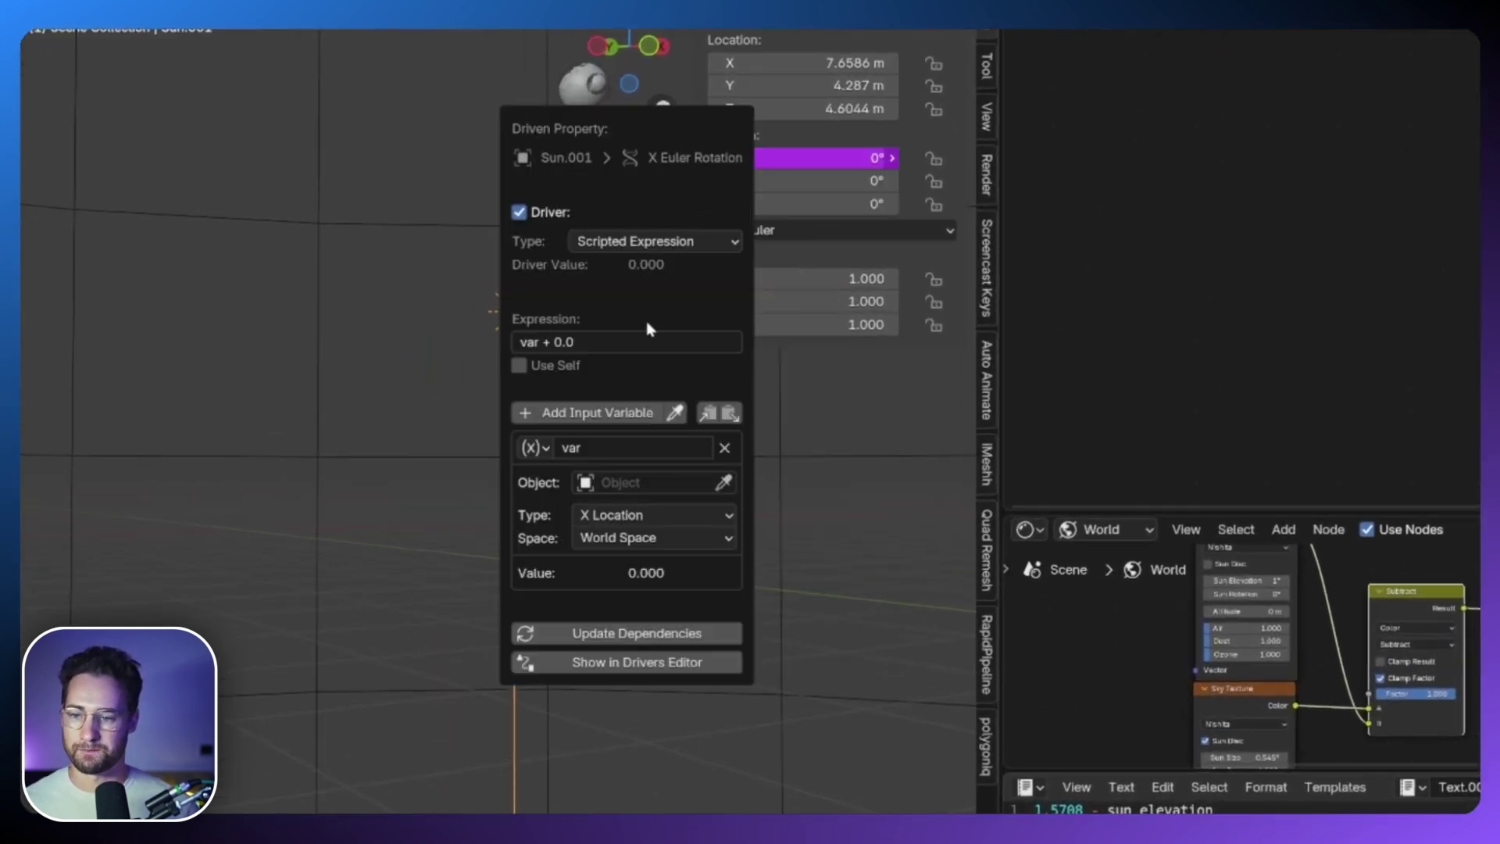
click(724, 447)
Set the X rotation driver's scripted expression to 1.5708 - sun_elevation.
click(618, 348)
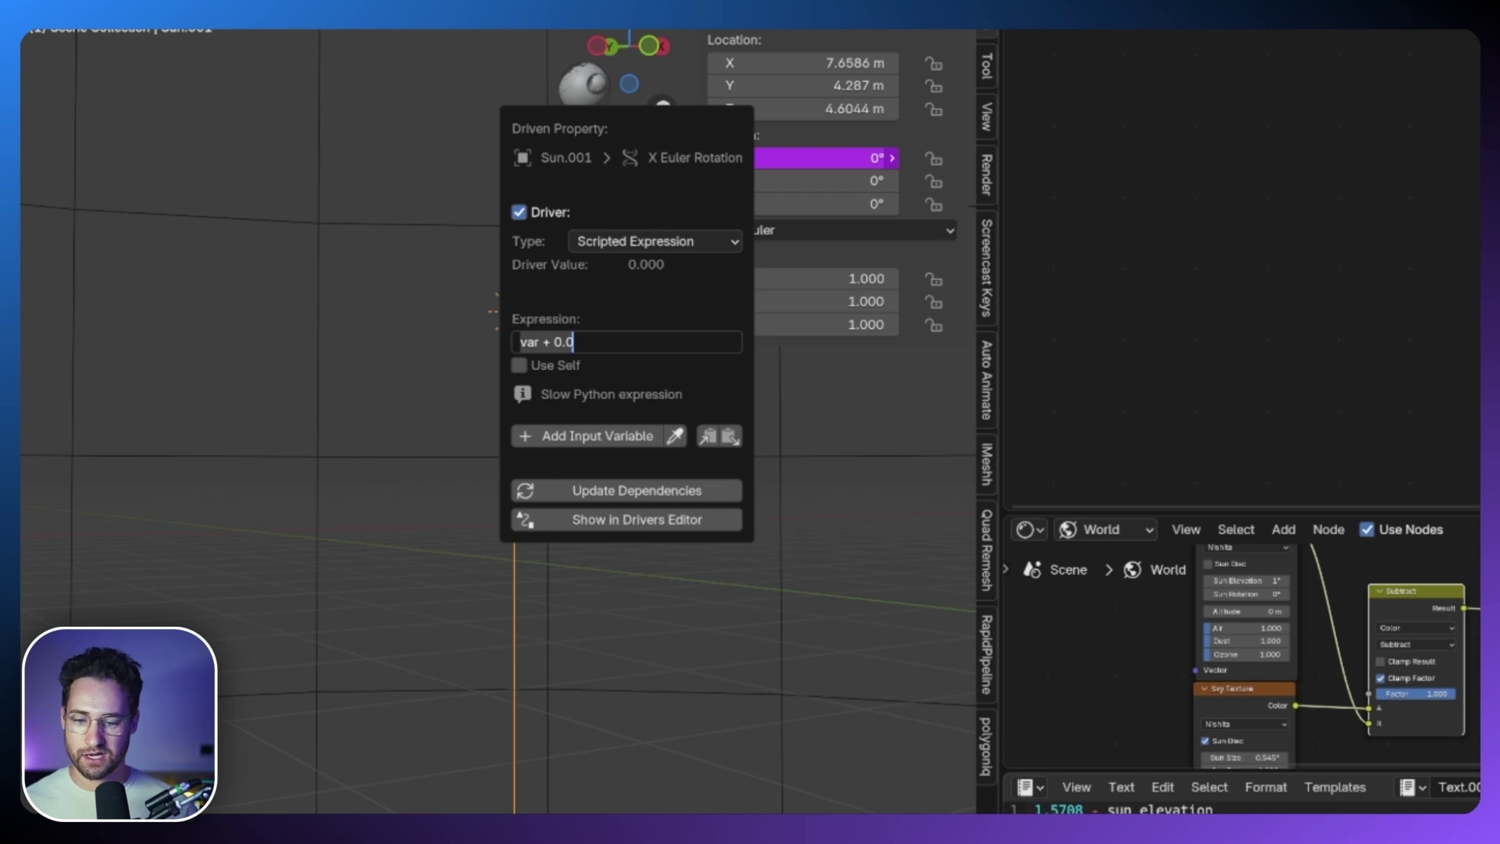
key(ctrl+a)
key(BackSpace)
text(1.5708)
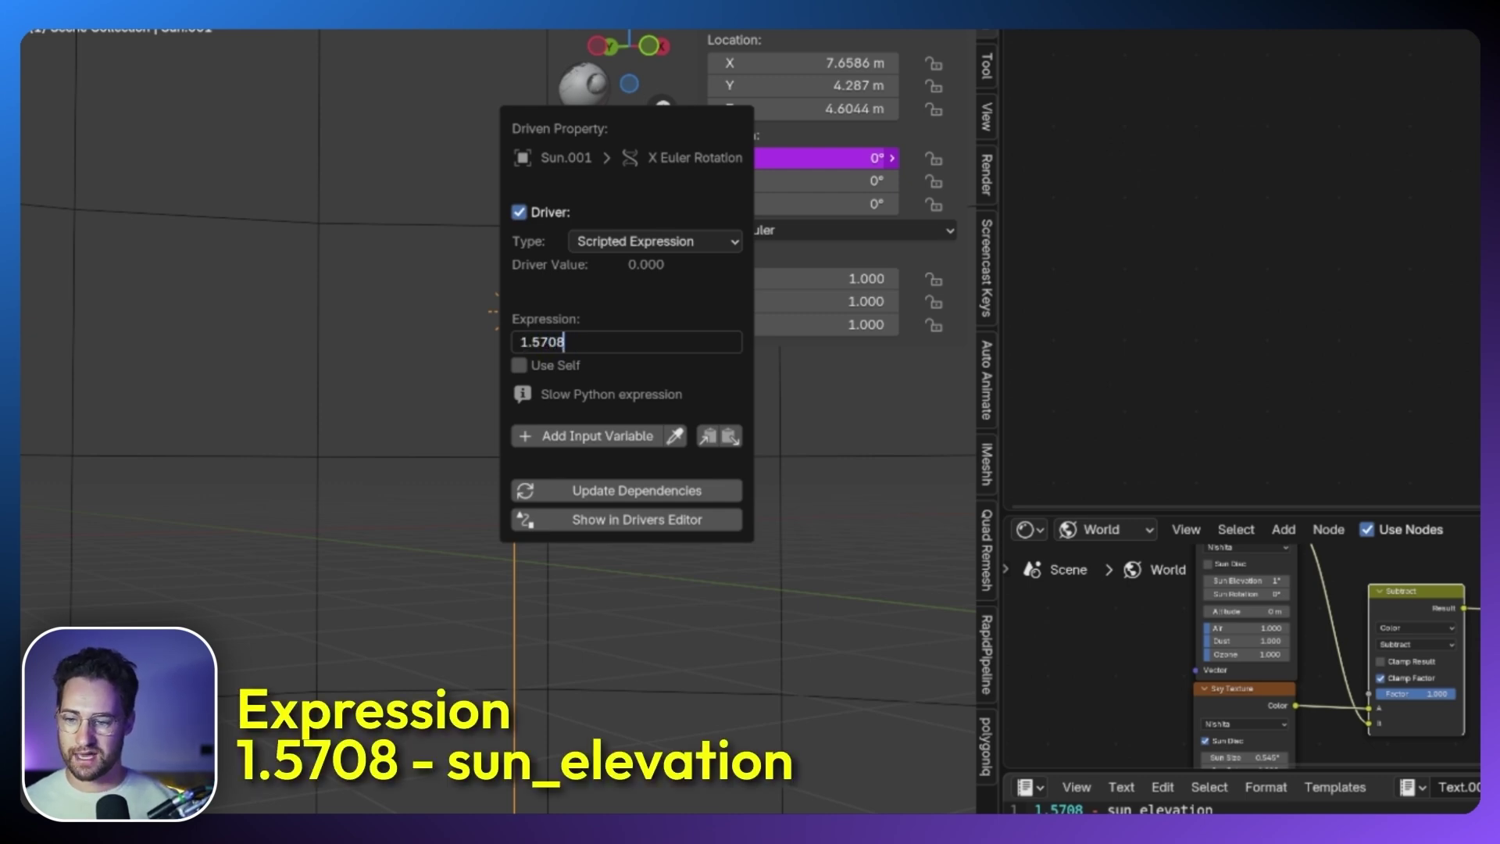
text( - sun_elevation)
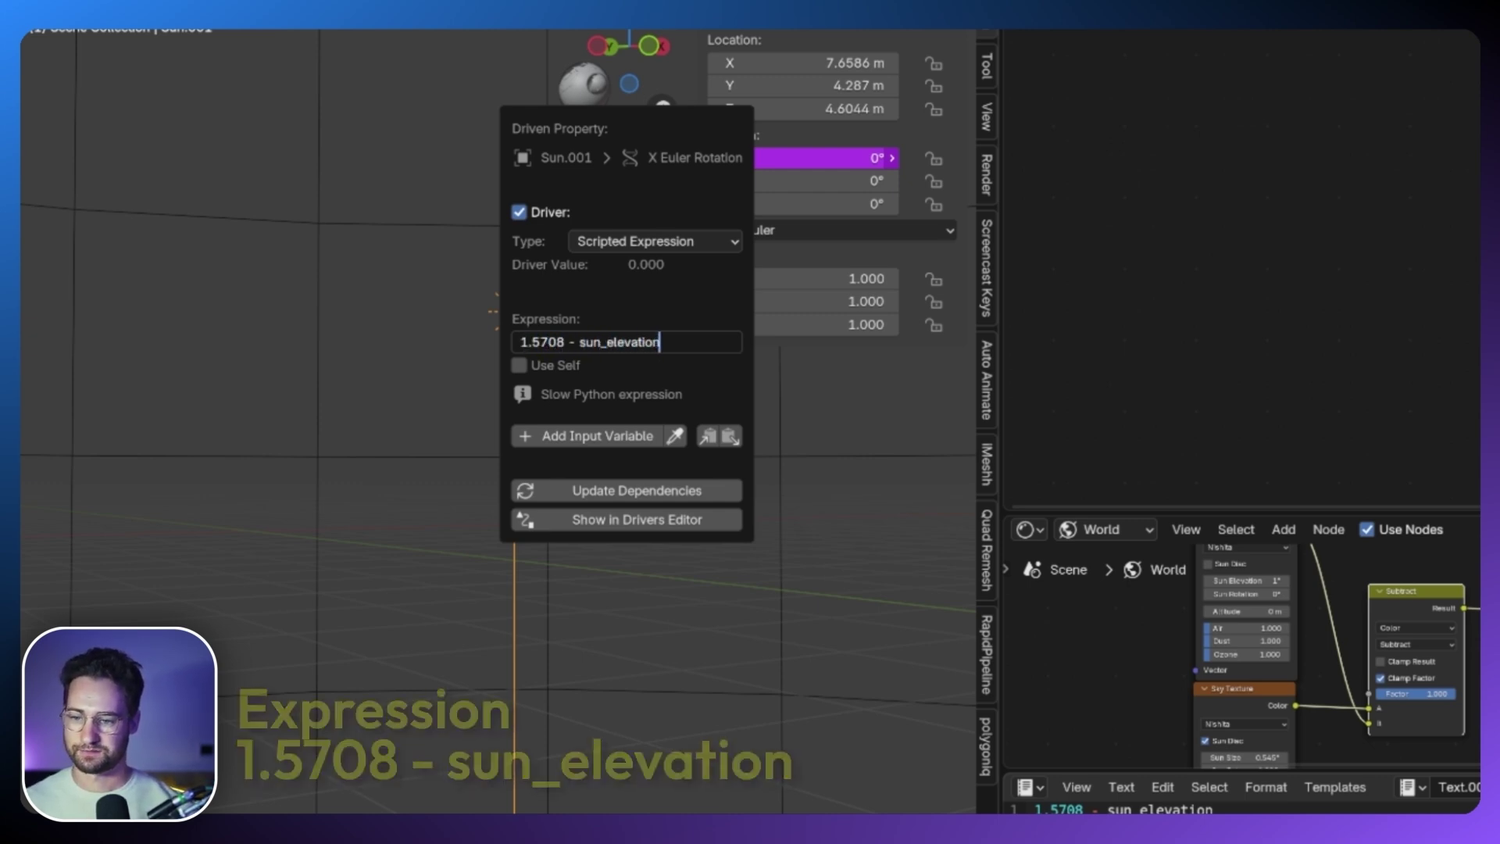
key(Return)
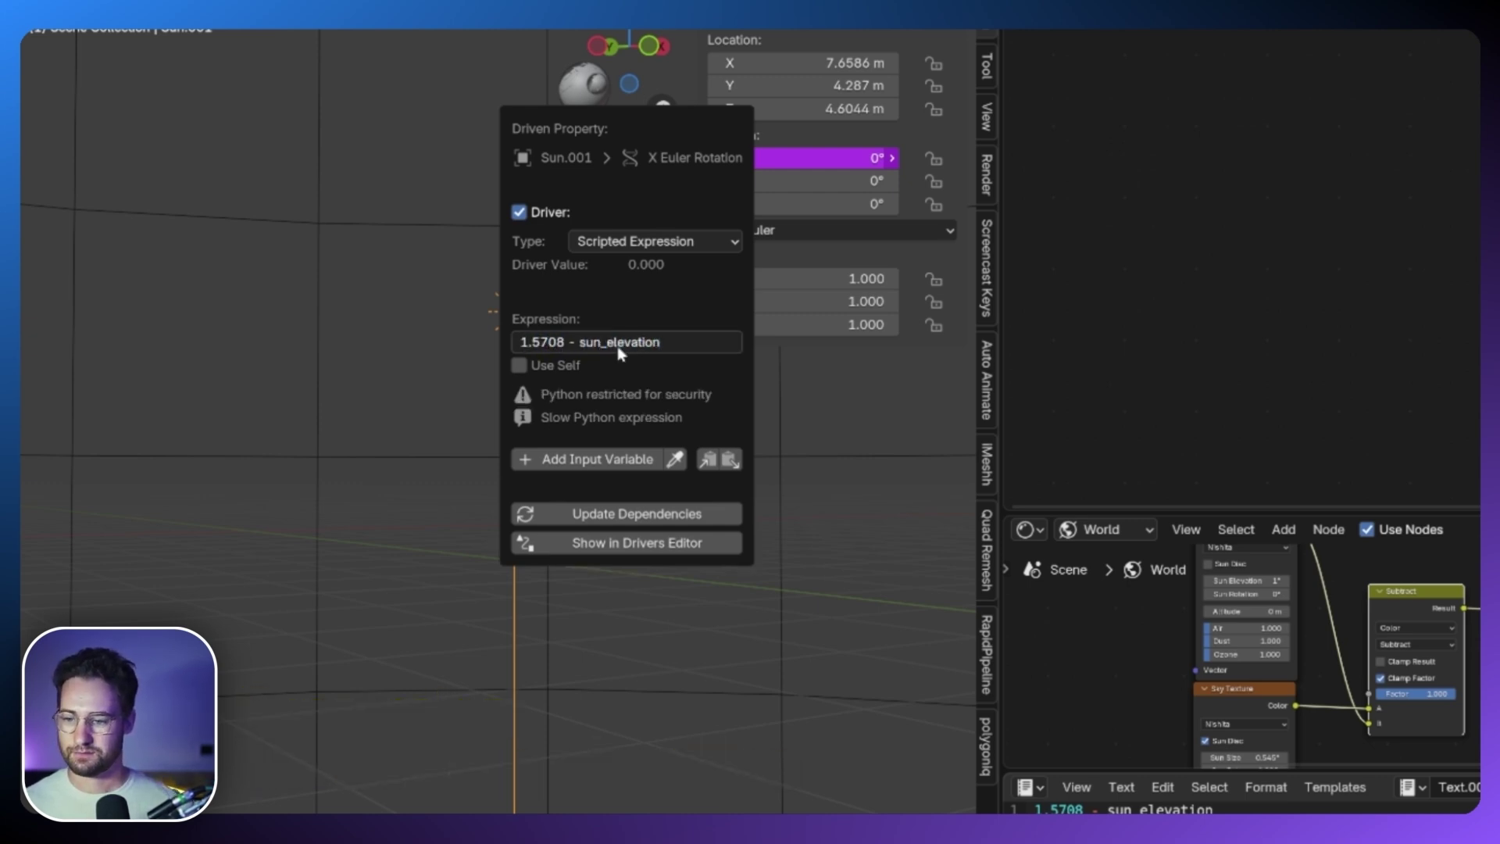
click(812, 469)
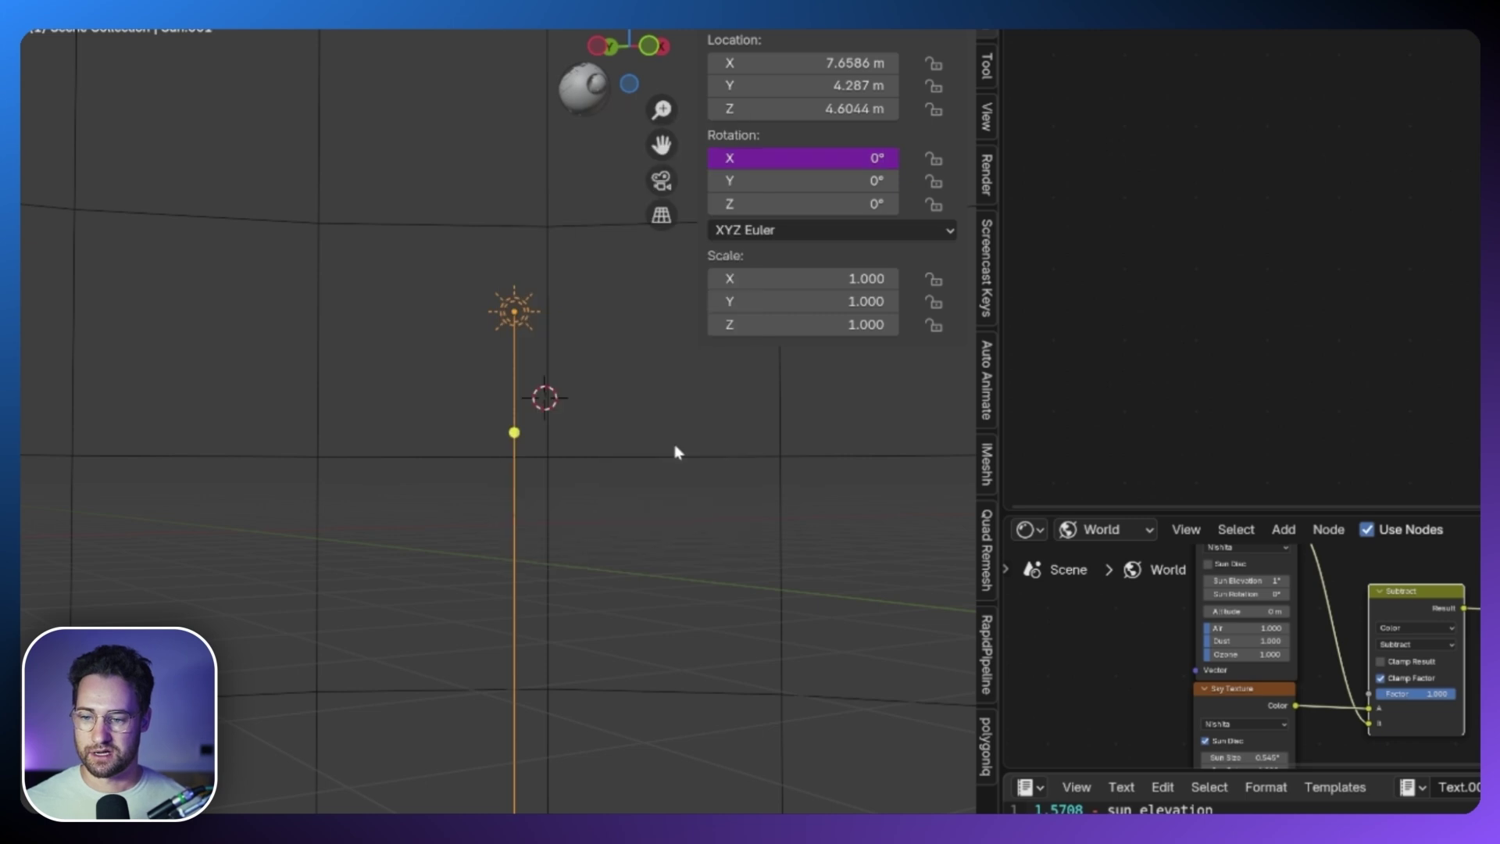
Add an input variable named sun_elevation to the sun light's X rotation driver, using a Material as its property source.
right_click(844, 158)
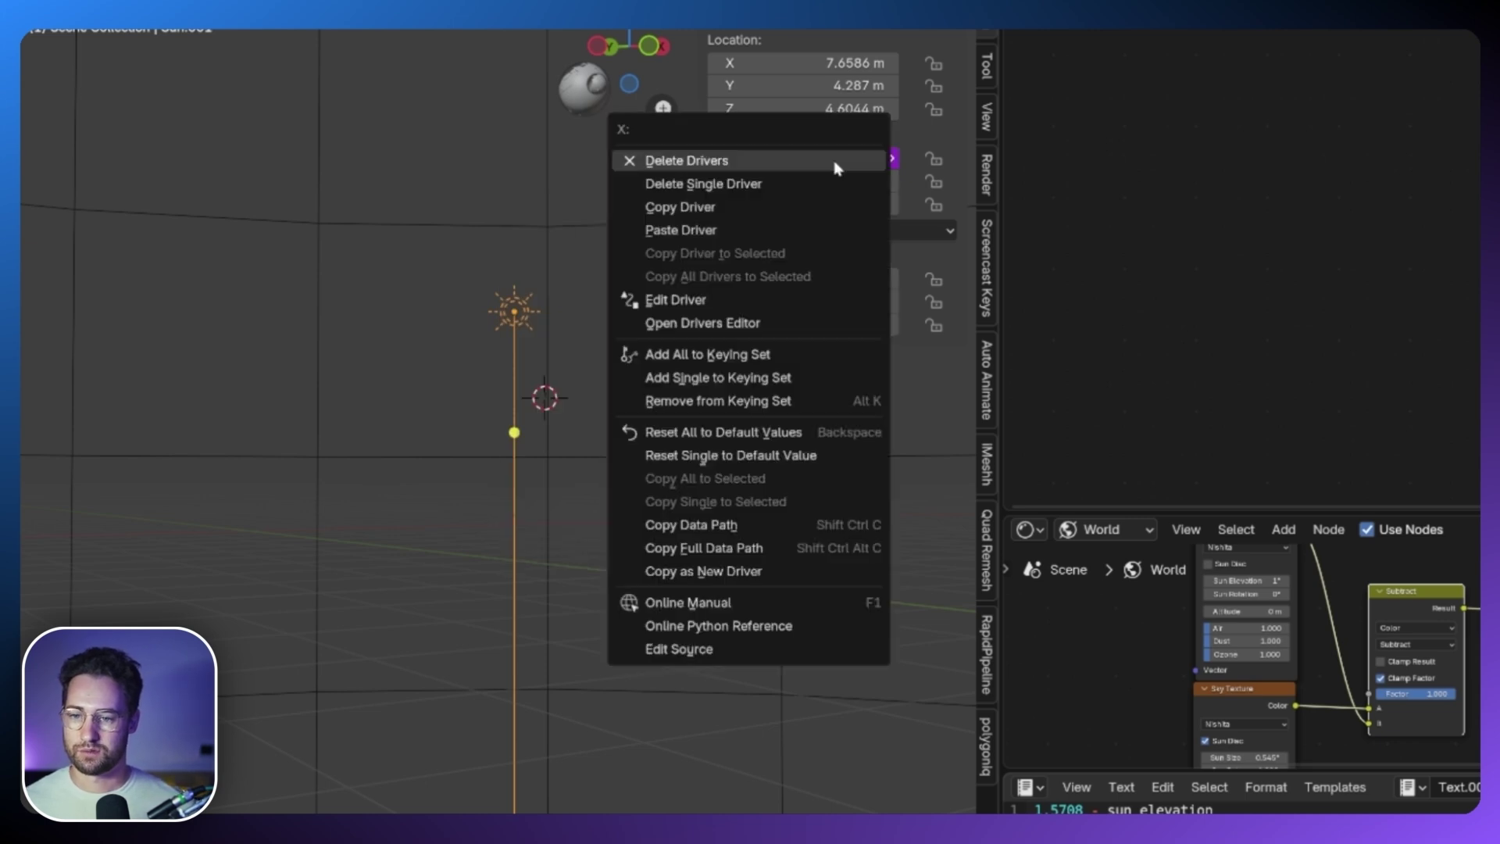
click(679, 300)
click(604, 538)
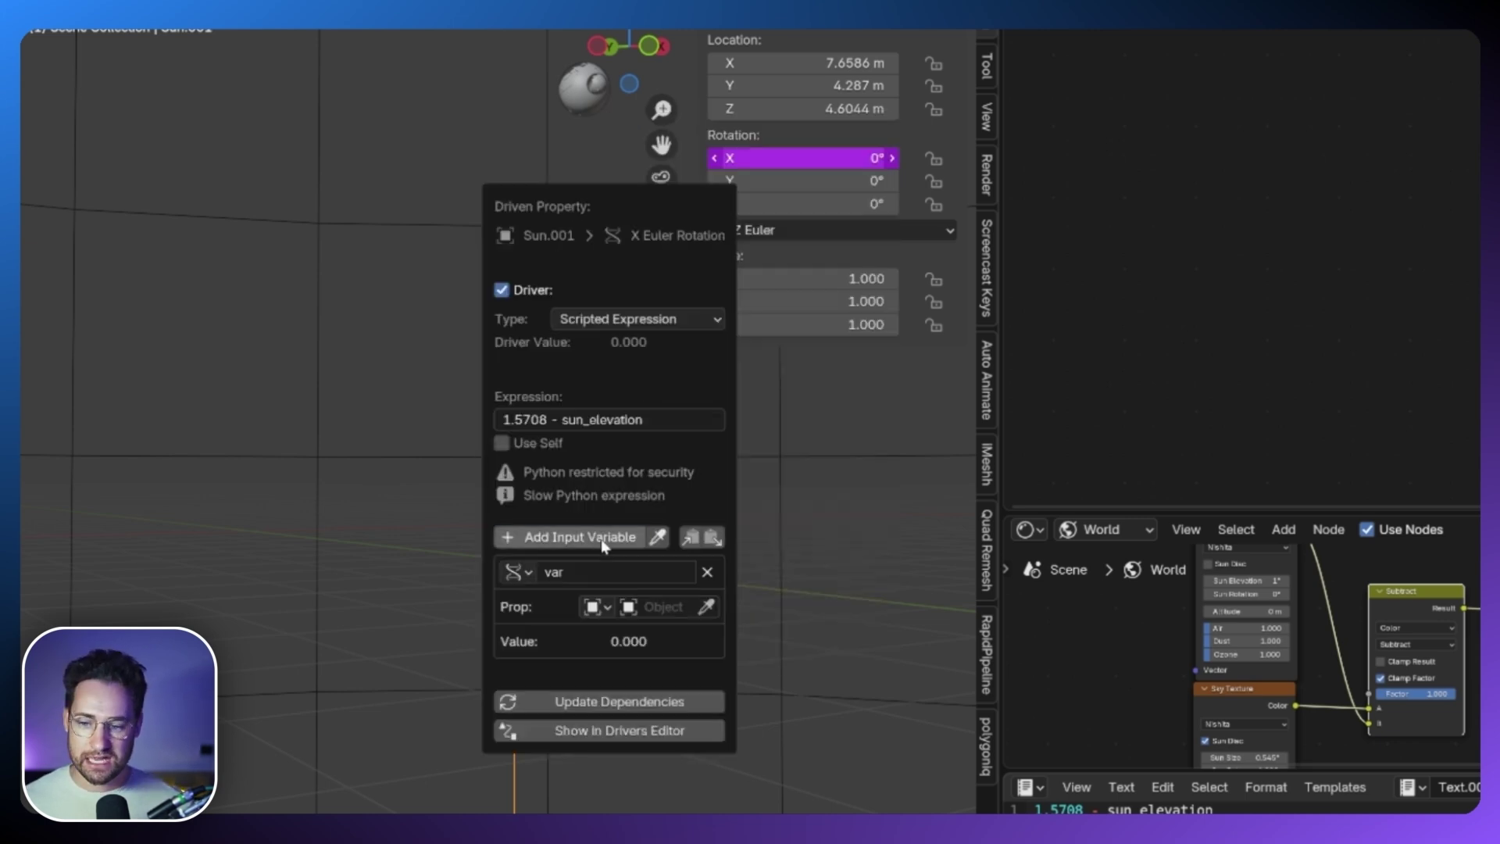
click(597, 607)
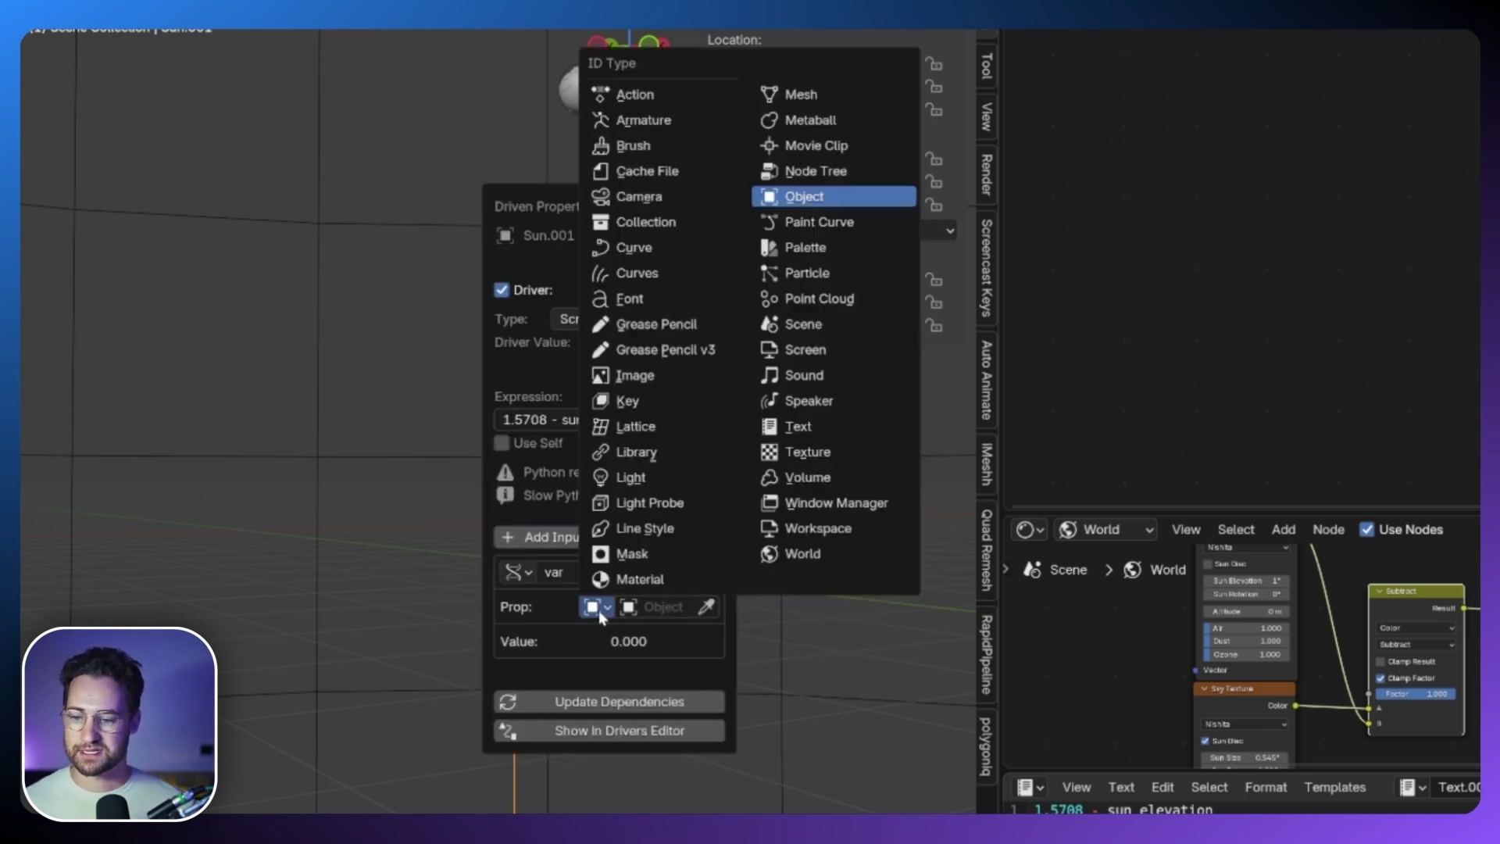
click(622, 579)
double_click(617, 573)
text(sun_elevation)
key(Return)
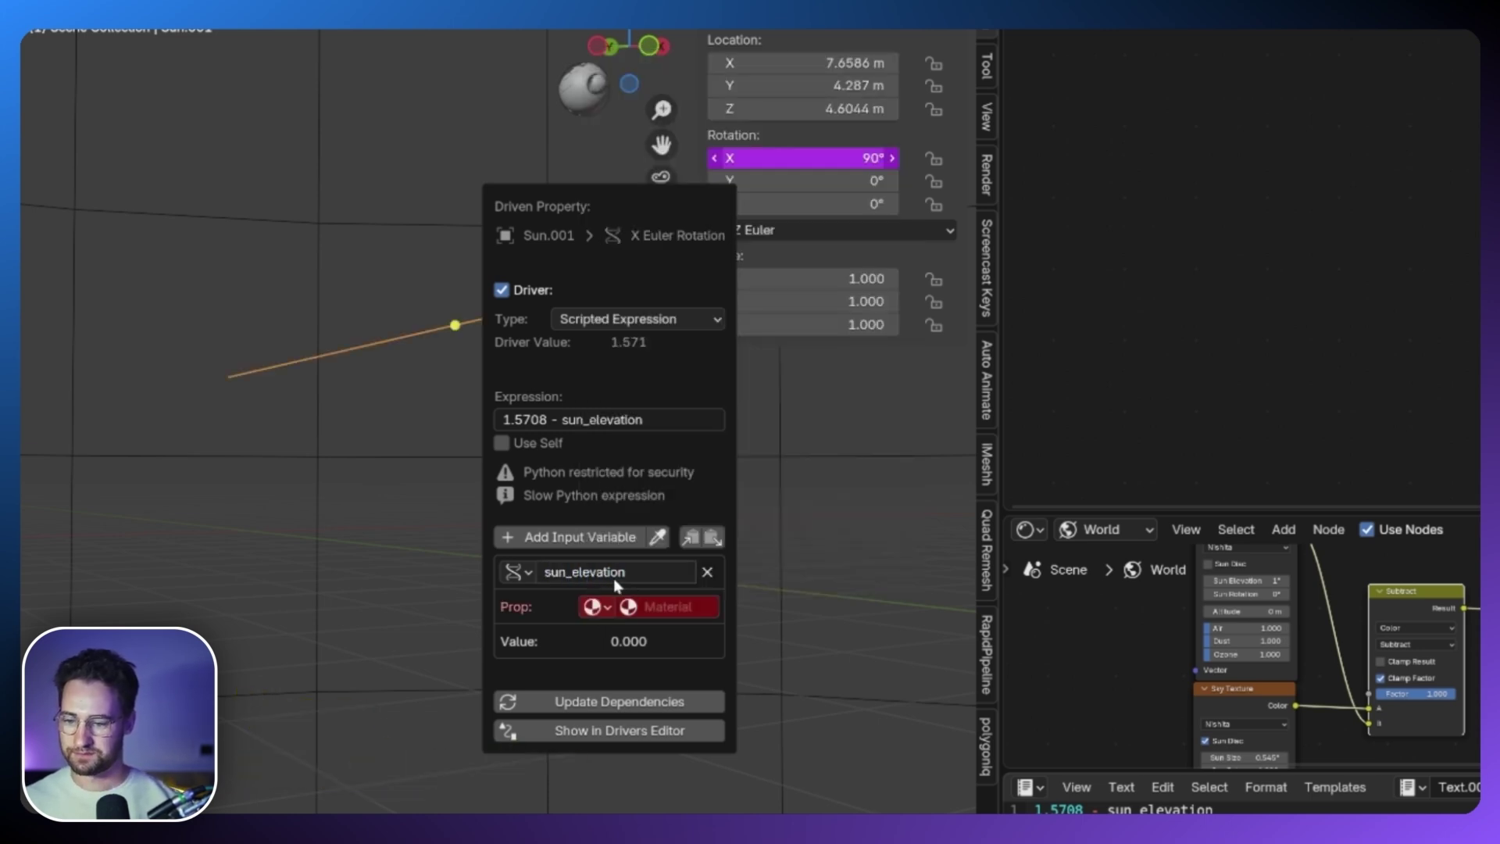
Point the sun_elevation variable to the Sky material with the path node_tree.nodes["Sky Texture"].sun_elevation taken from the text notes.
click(668, 607)
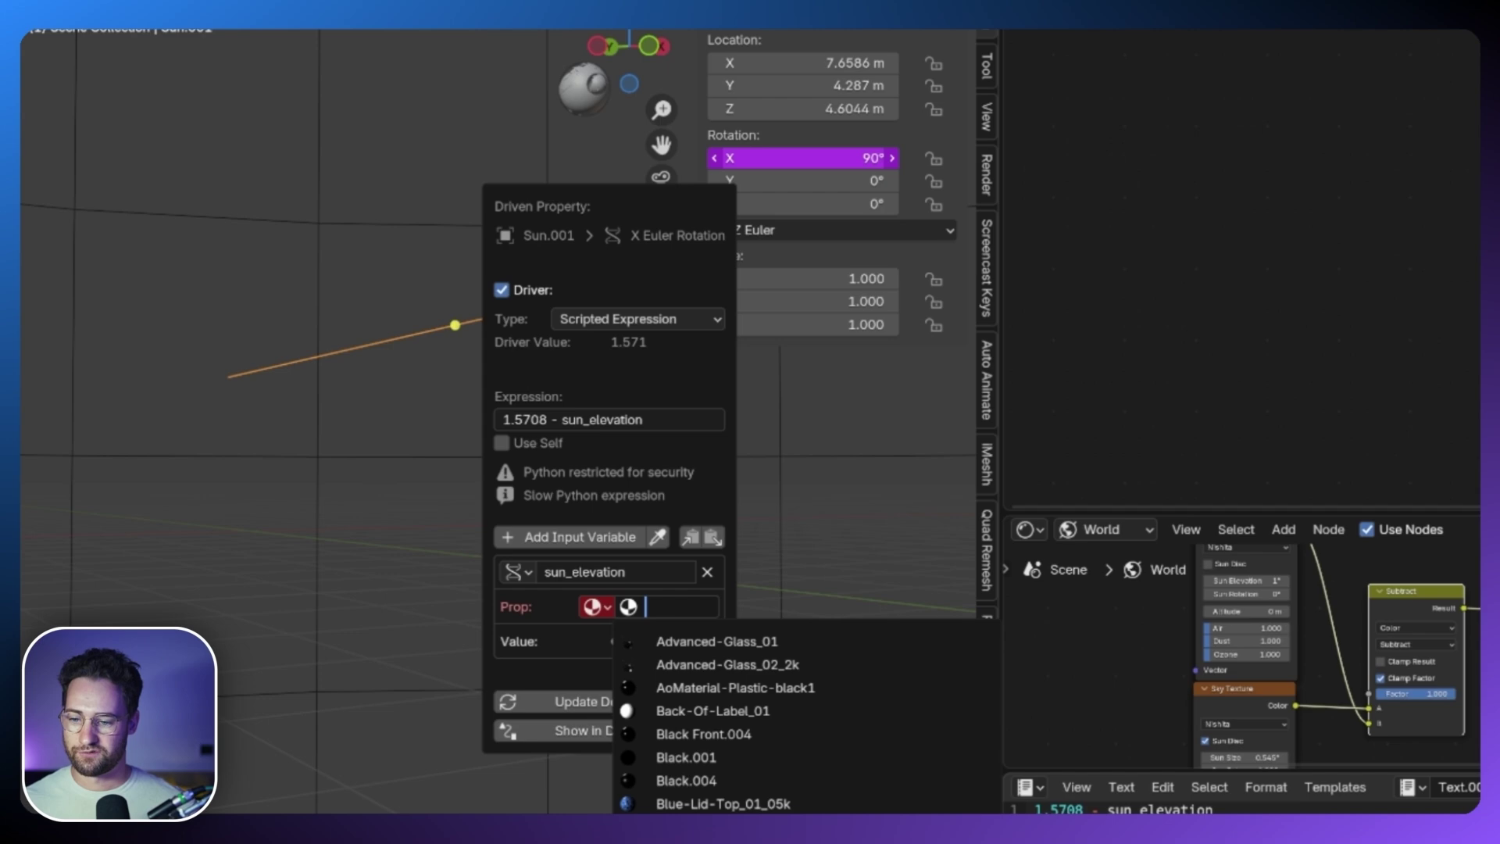
text(sky)
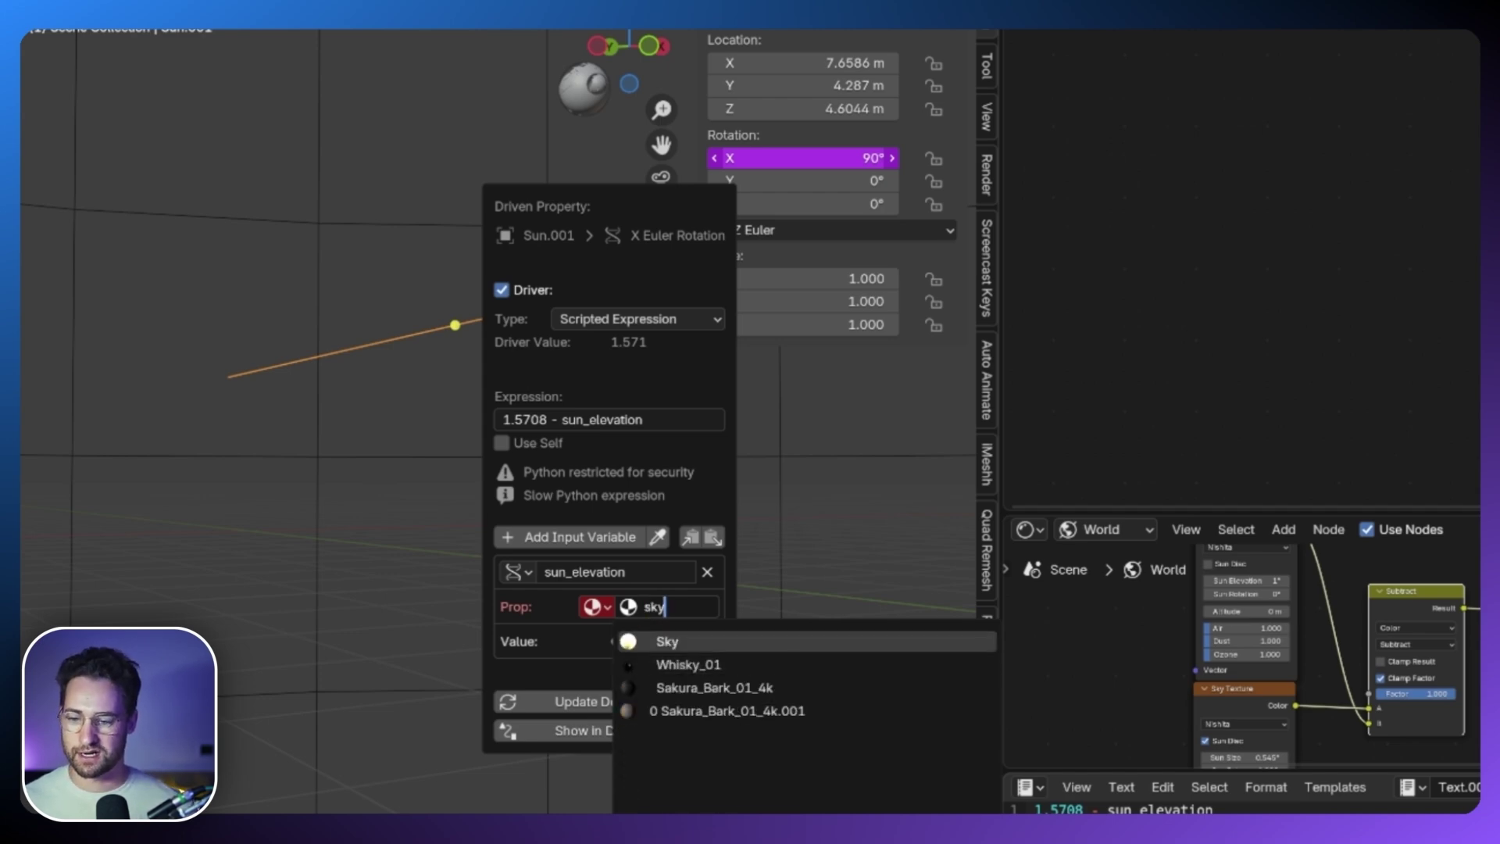
click(667, 640)
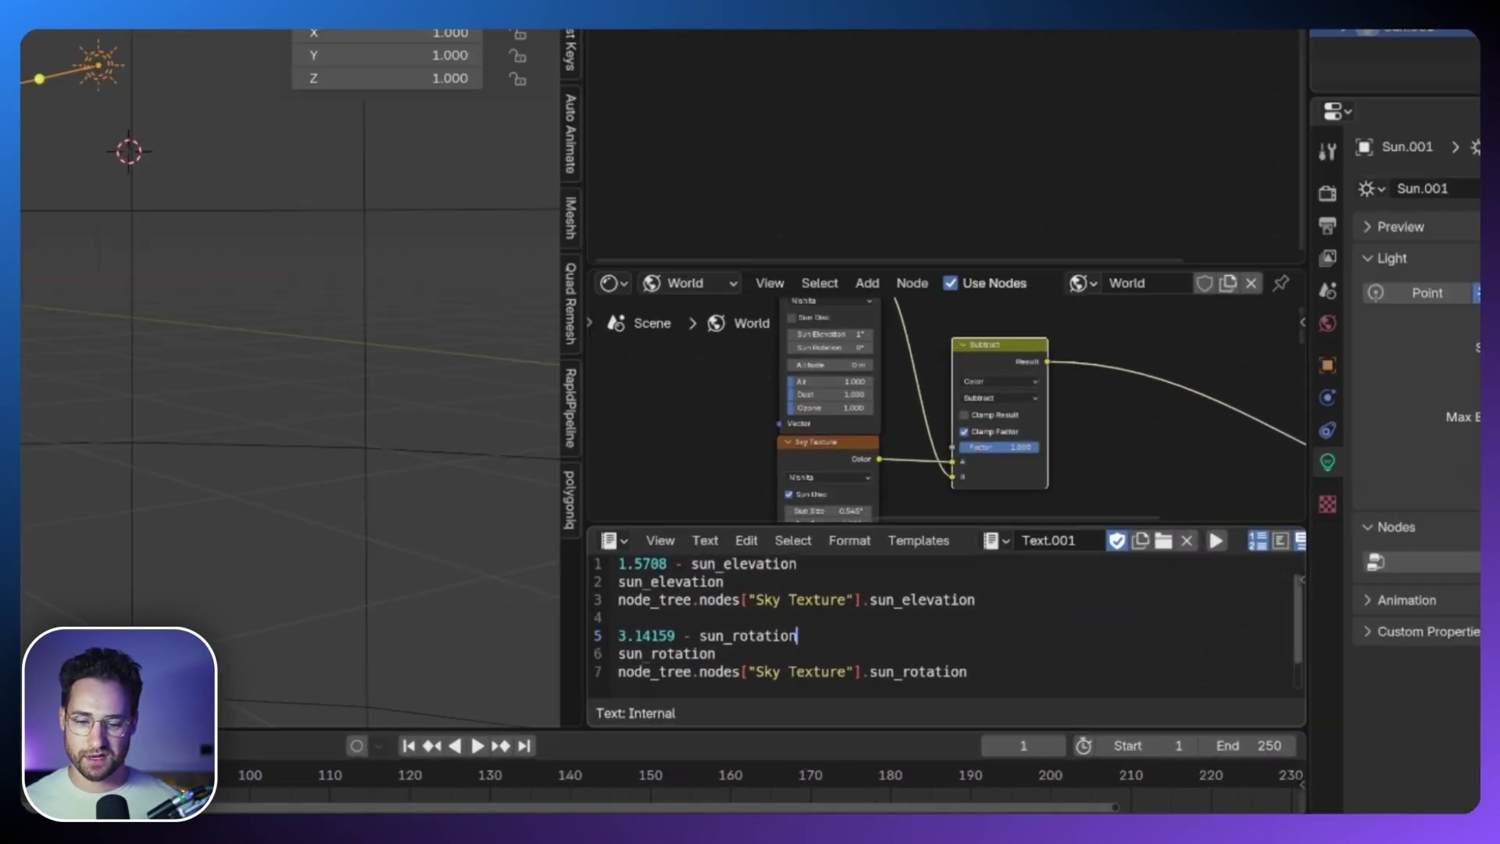
drag(926, 654, 689, 654)
click(557, 204)
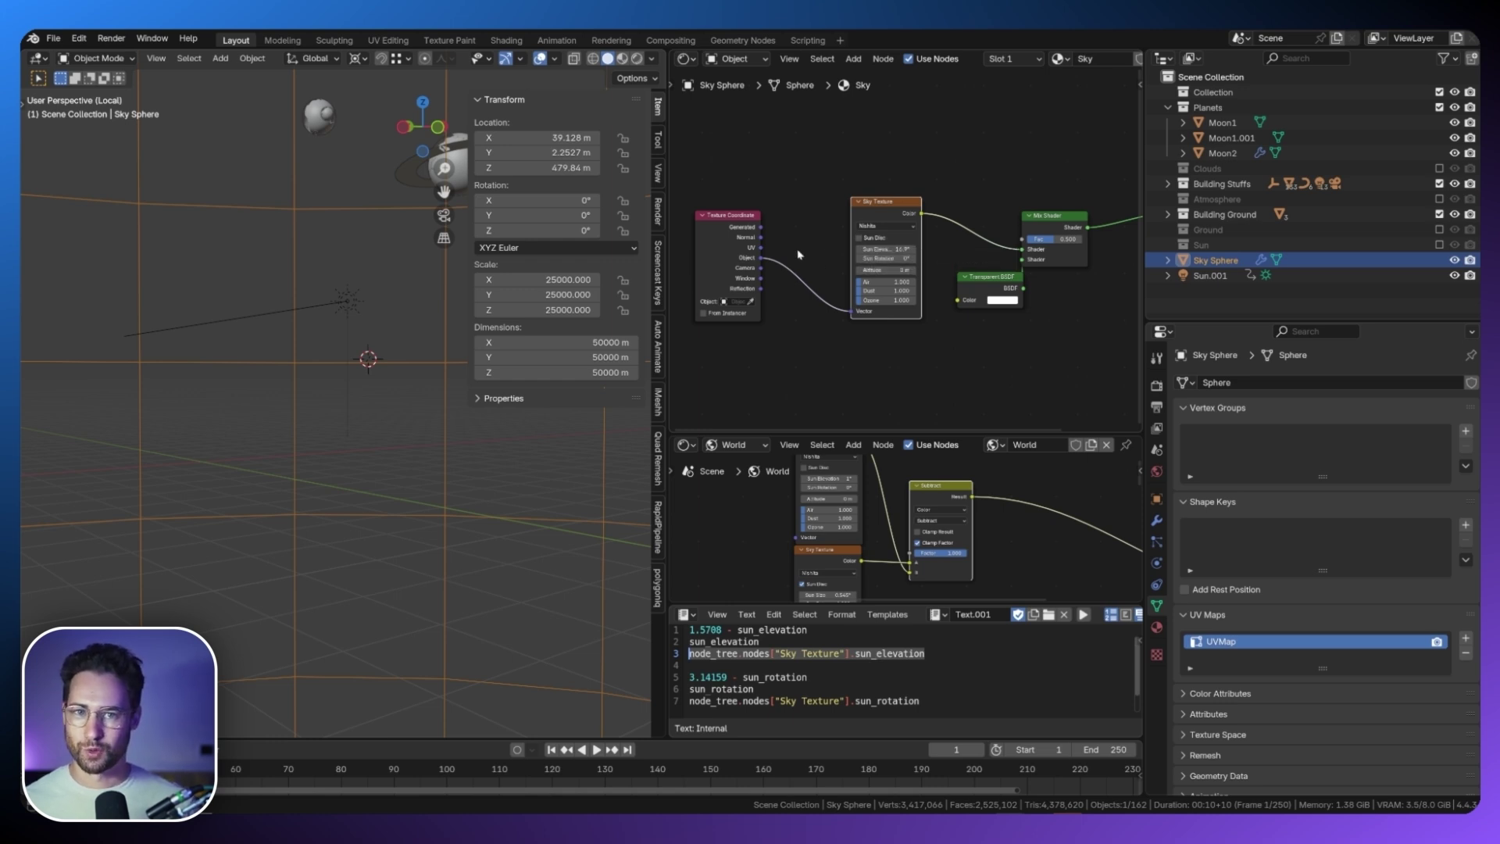
Select the sun light and try rotating it about the X axis to test the driven rotation.
click(349, 309)
key(r)
key(x)
click(413, 362)
key(s)
right_click(405, 360)
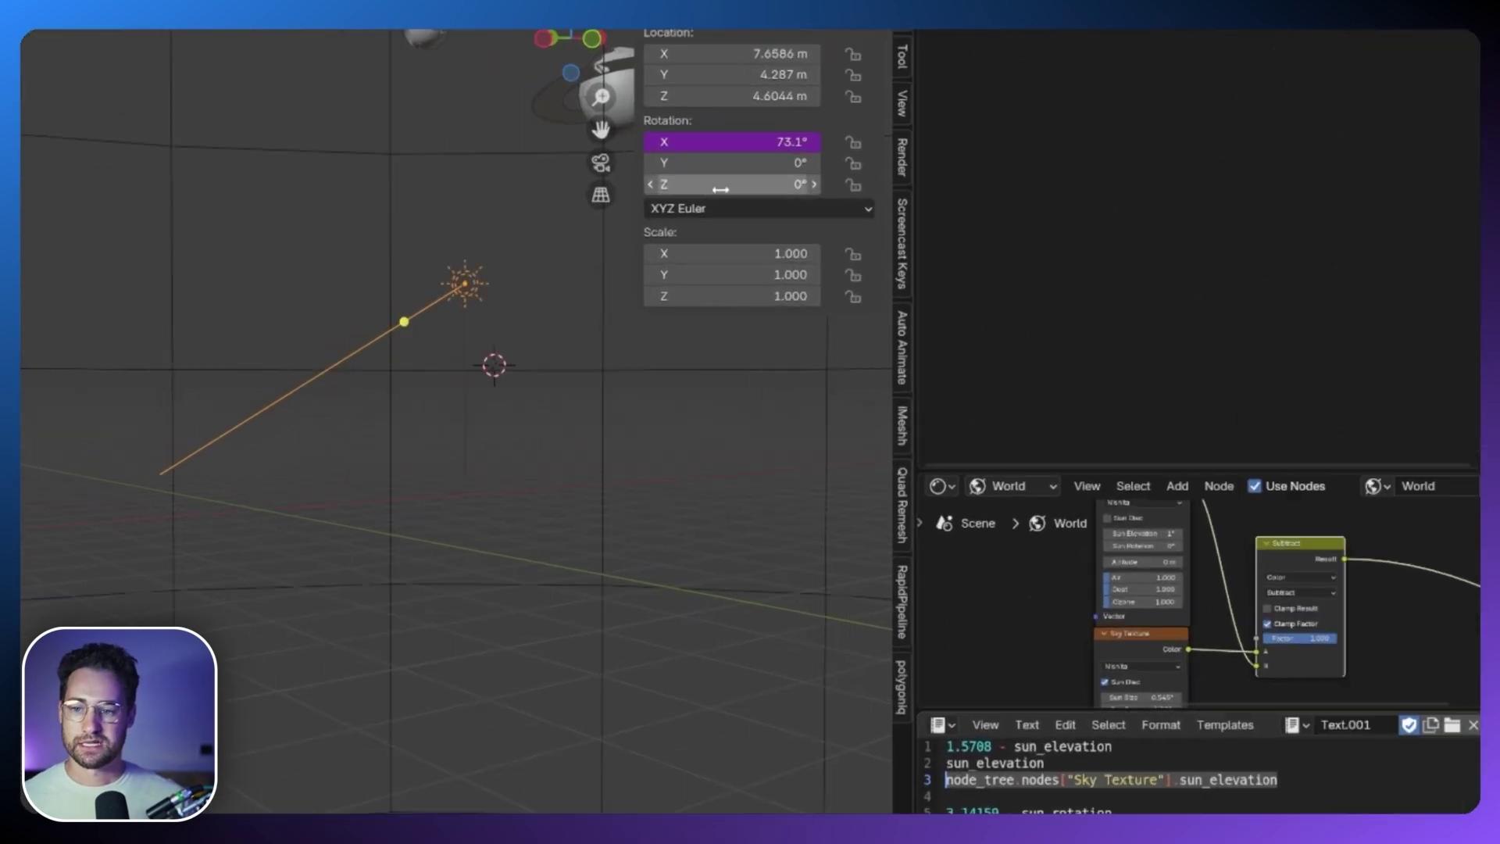
key(r)
key(Escape)
Add a driver to the sun light's Z rotation with the expression 3.14159 - sun_elevation and remove its default input variable.
right_click(969, 138)
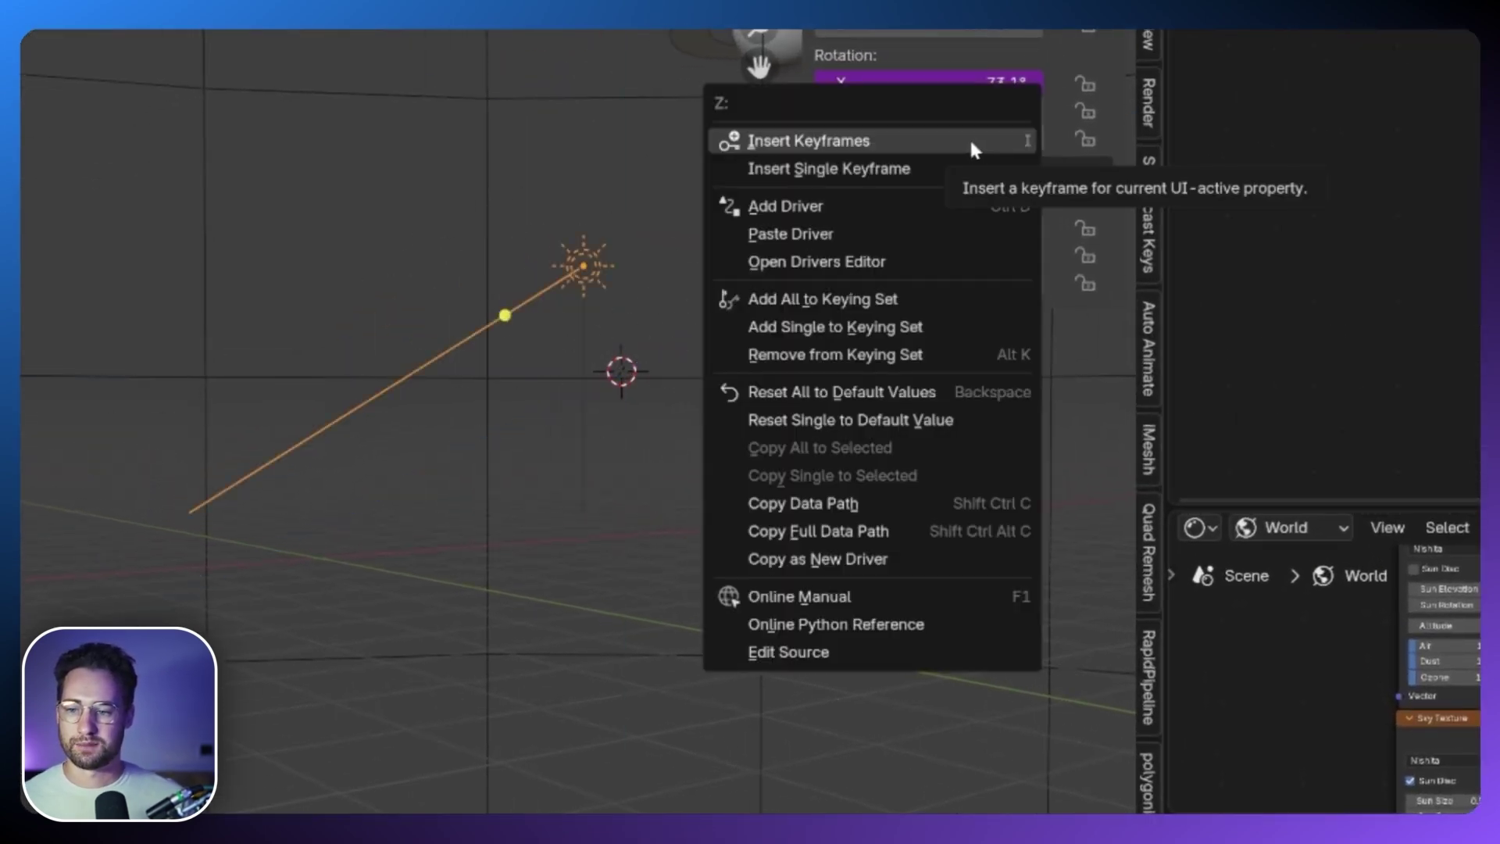
click(857, 207)
click(713, 359)
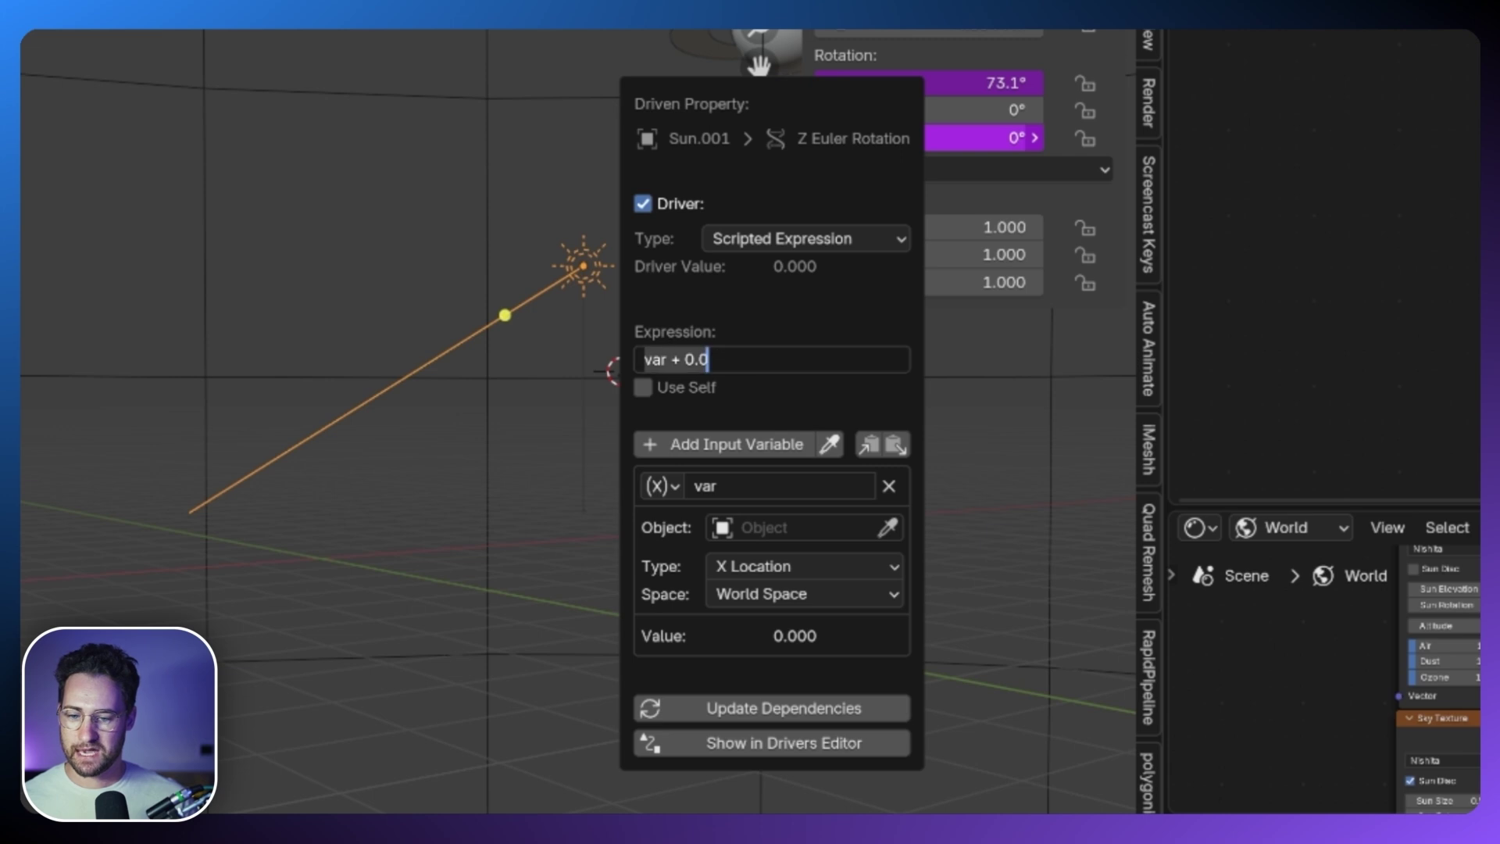
text(3.14159 - sun_elevation)
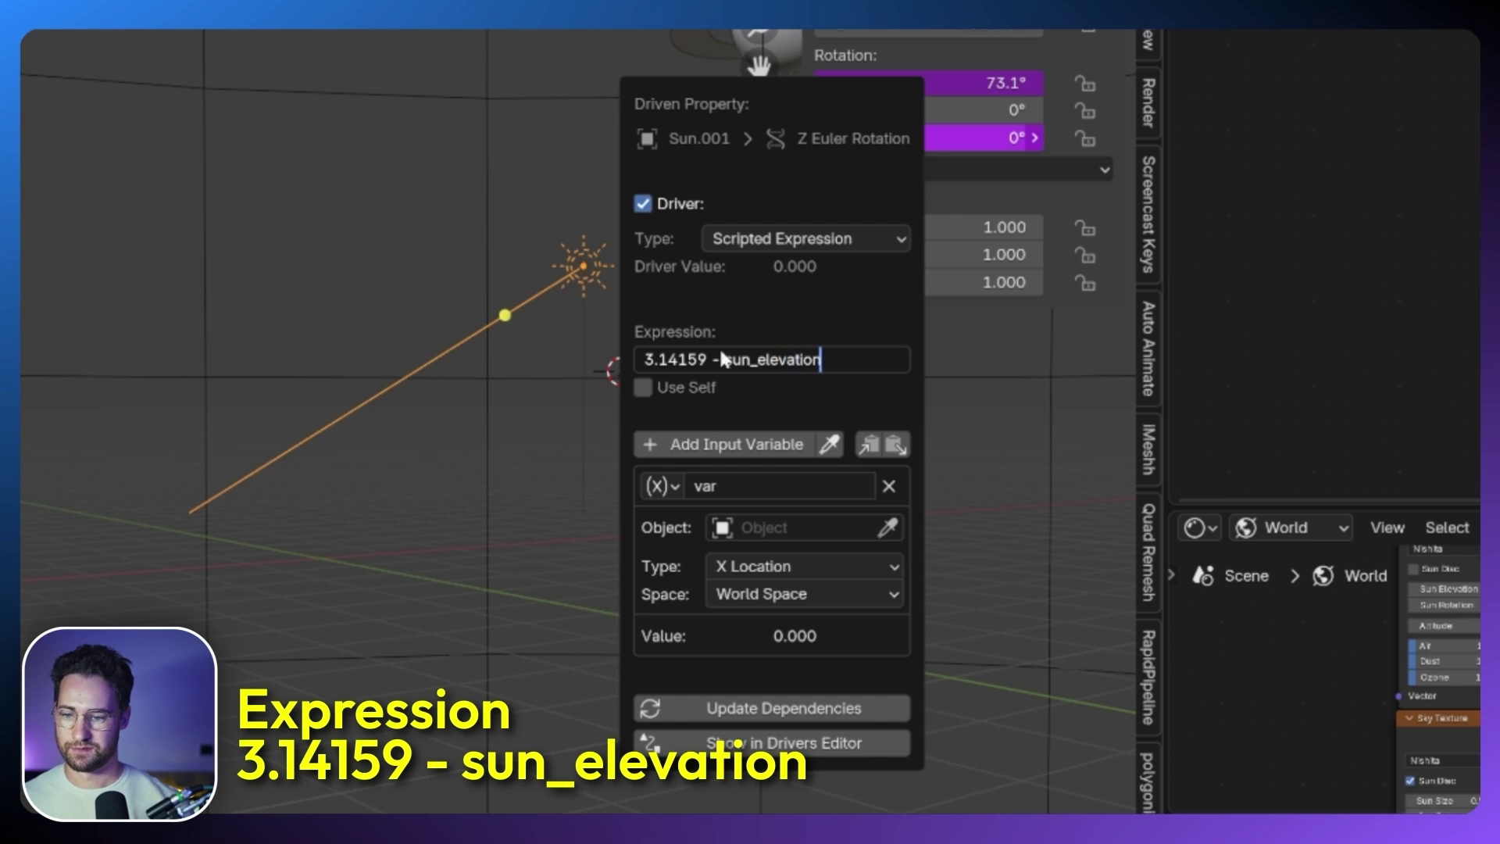
key(Return)
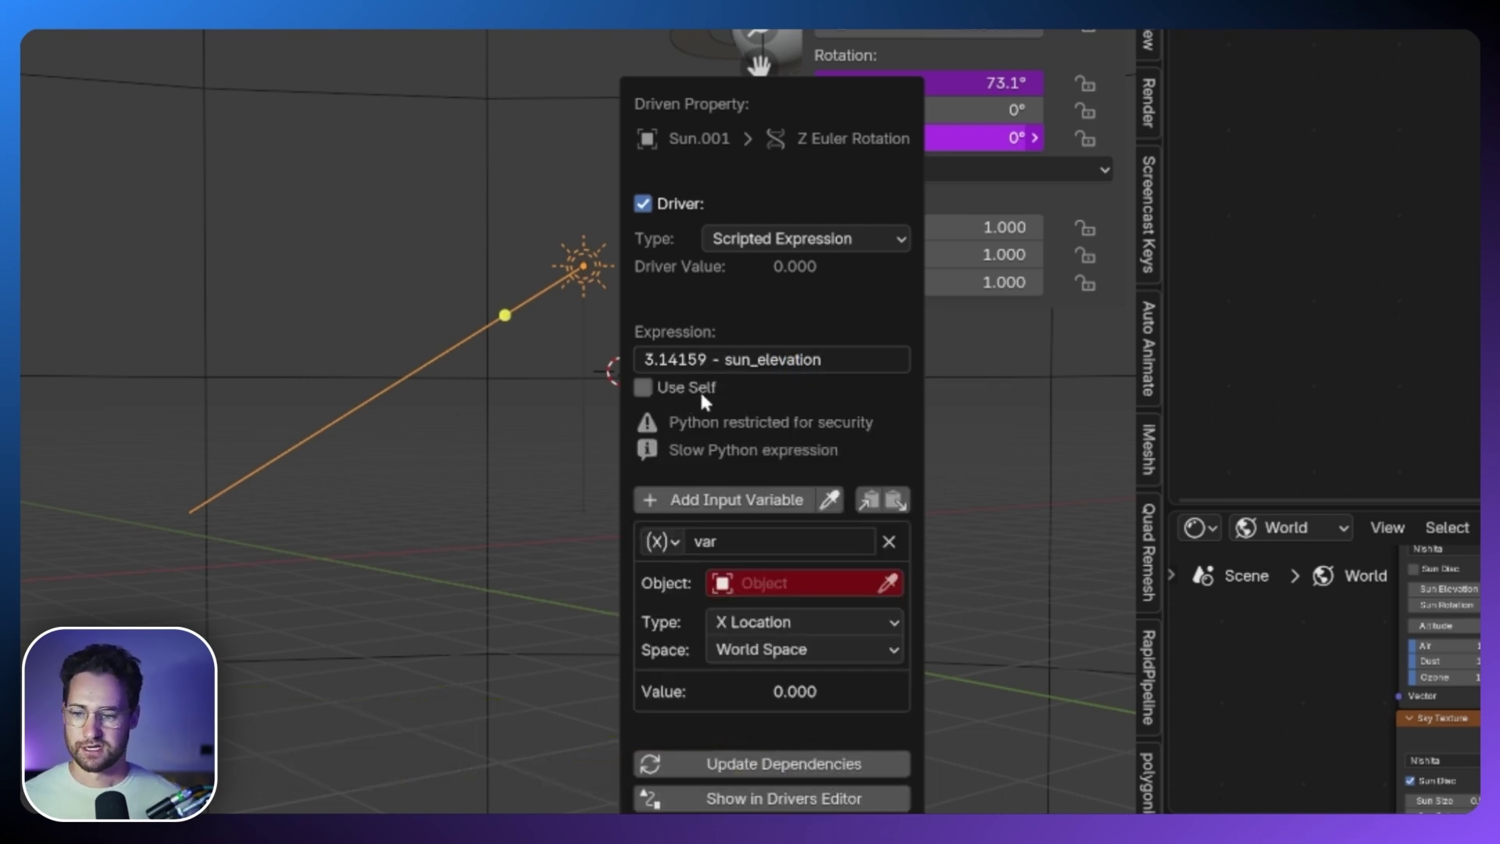
click(886, 541)
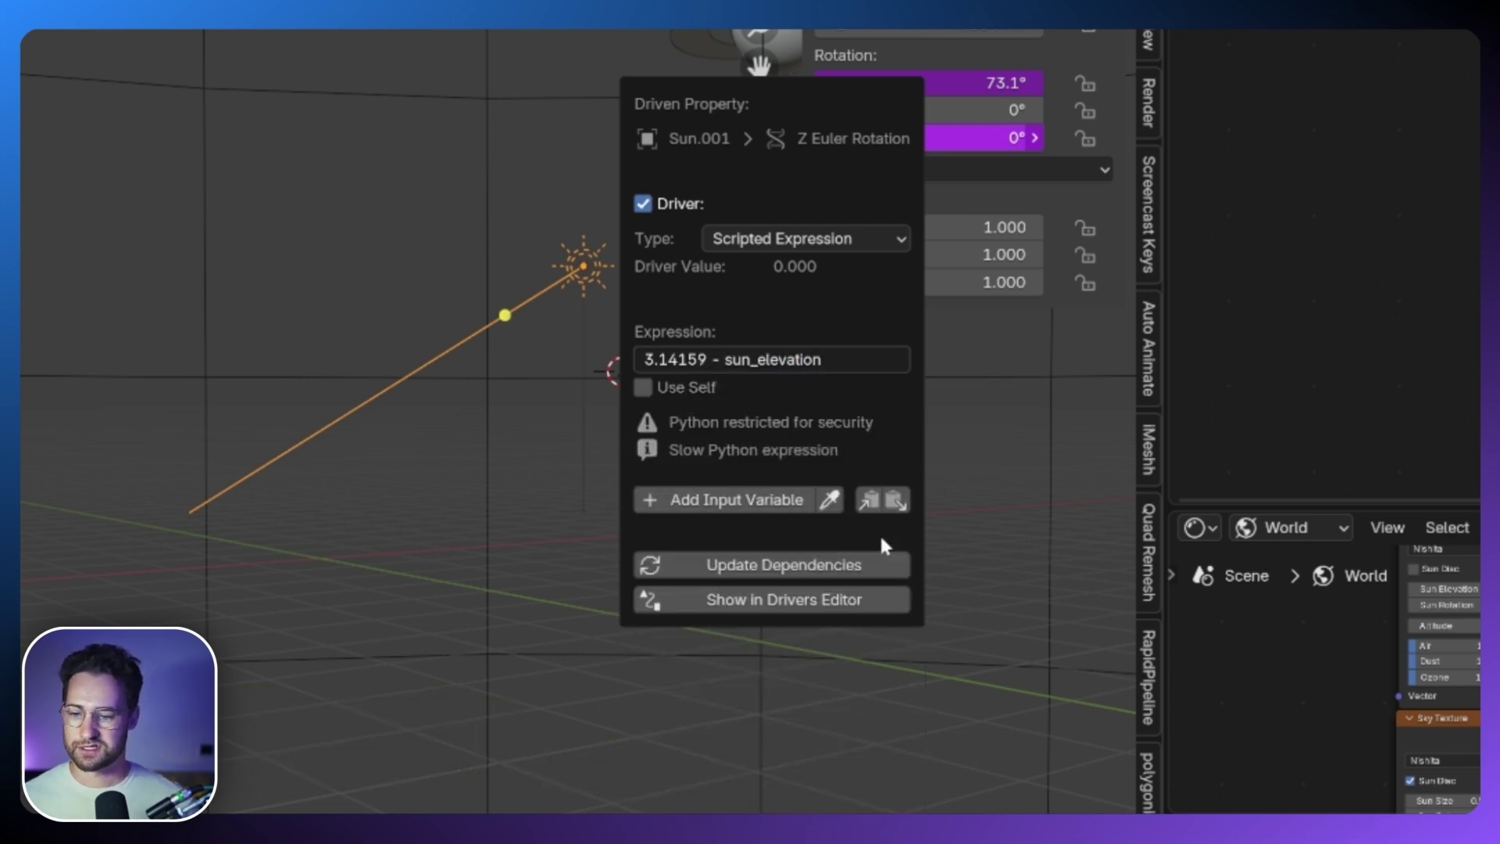
Add an input variable named sun_rotation to the Z rotation driver and change the expression to 3.14159 - sun_rotation.
click(761, 500)
double_click(751, 541)
text(sun_rotation)
key(Return)
double_click(769, 359)
click(769, 359)
double_click(770, 359)
text(rotation)
key(Return)
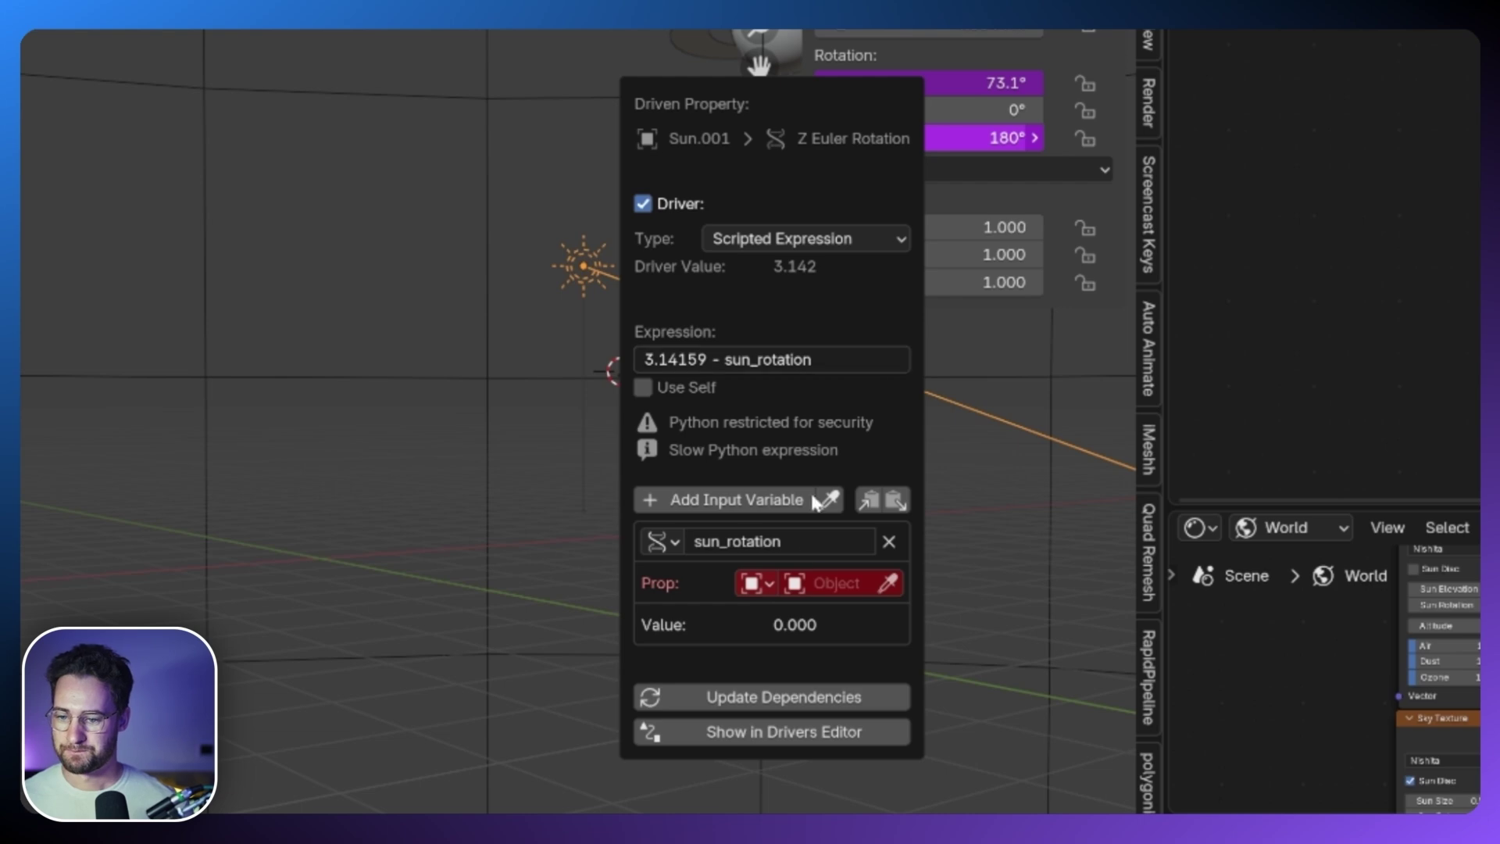
Set the sun_rotation variable's property source to a Material and choose the Sky material.
click(767, 588)
click(805, 546)
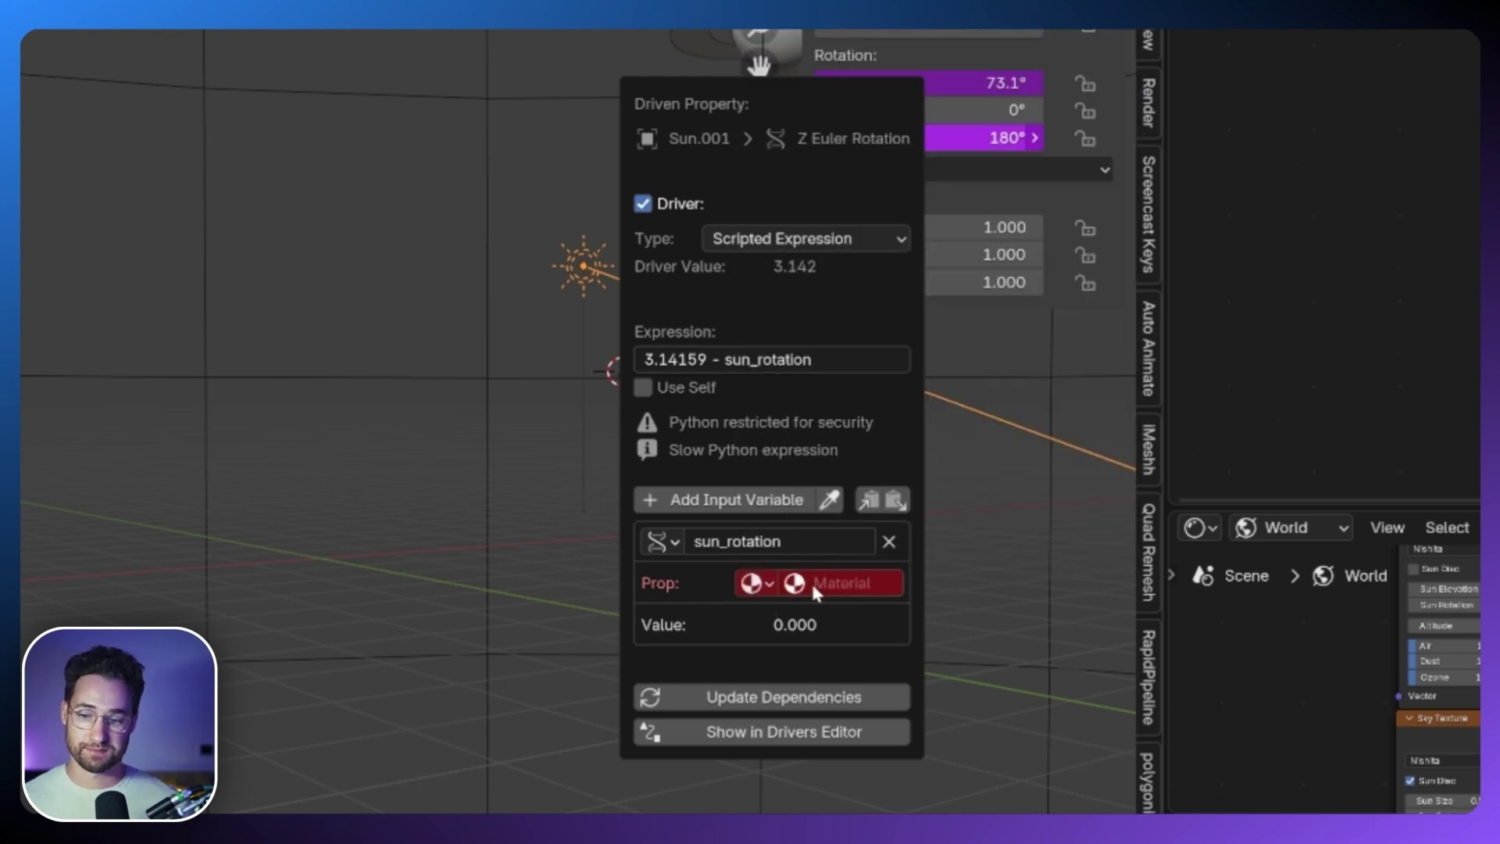
click(818, 583)
text(sk)
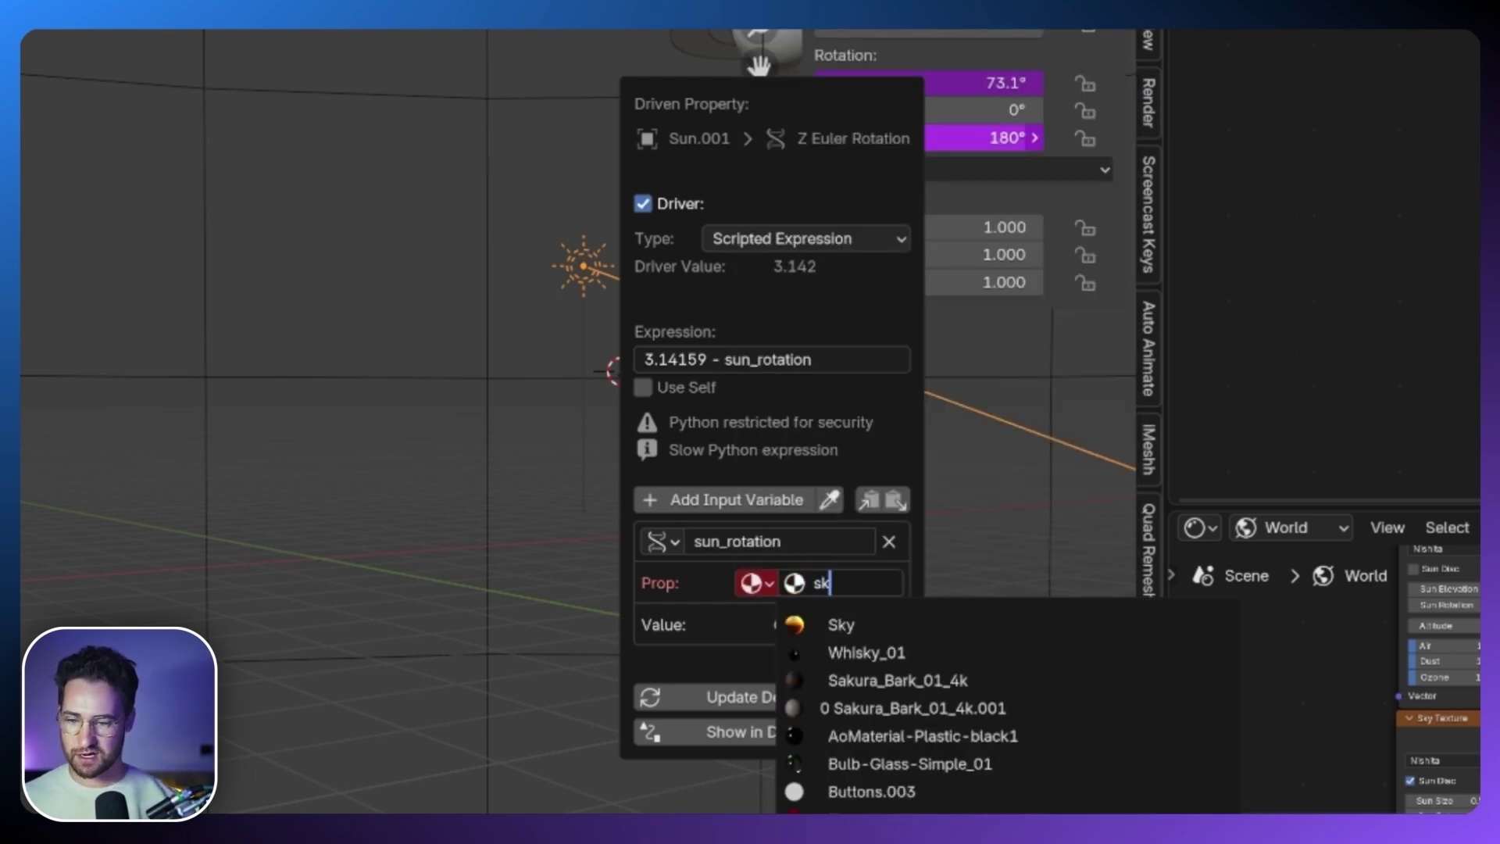
click(841, 624)
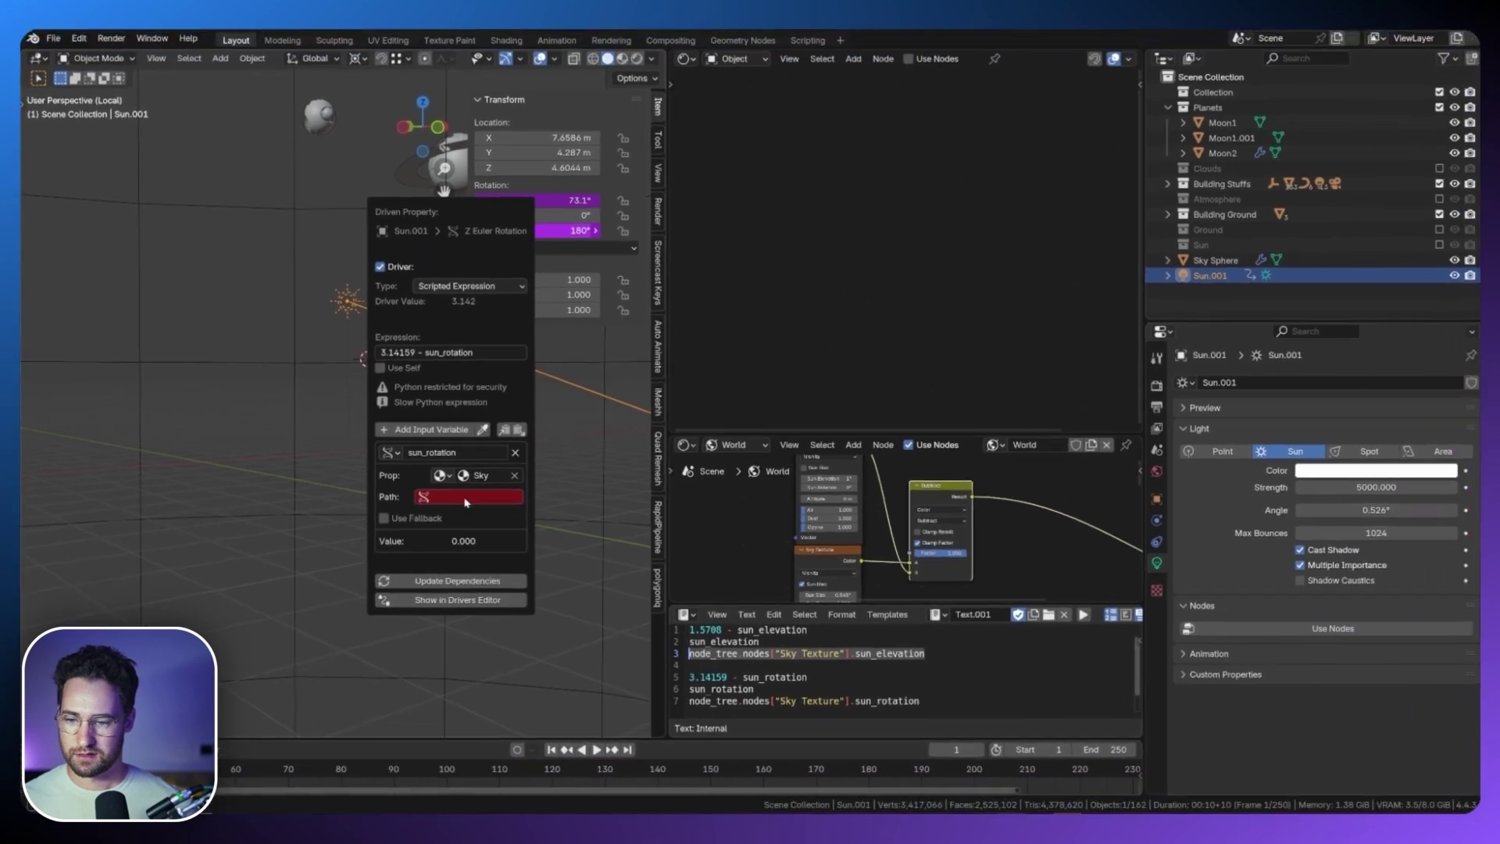
Copy node_tree.nodes["Sky Texture"].sun_rotation from the text notes and paste it as the sun_rotation variable's path in the Z rotation driver.
drag(928, 682, 713, 682)
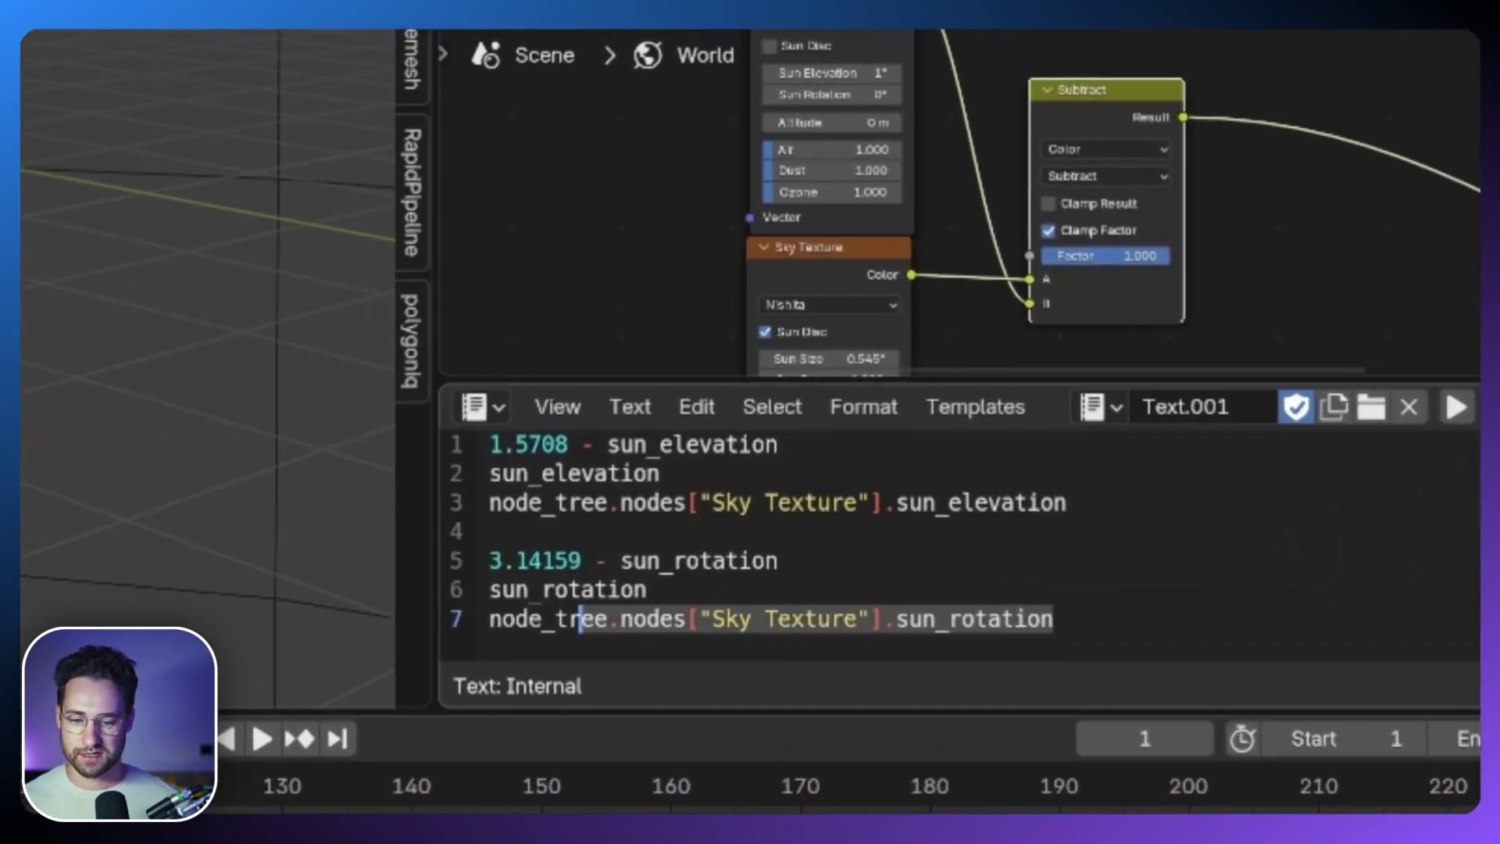
drag(579, 619, 490, 619)
key(ctrl+c)
right_click(546, 230)
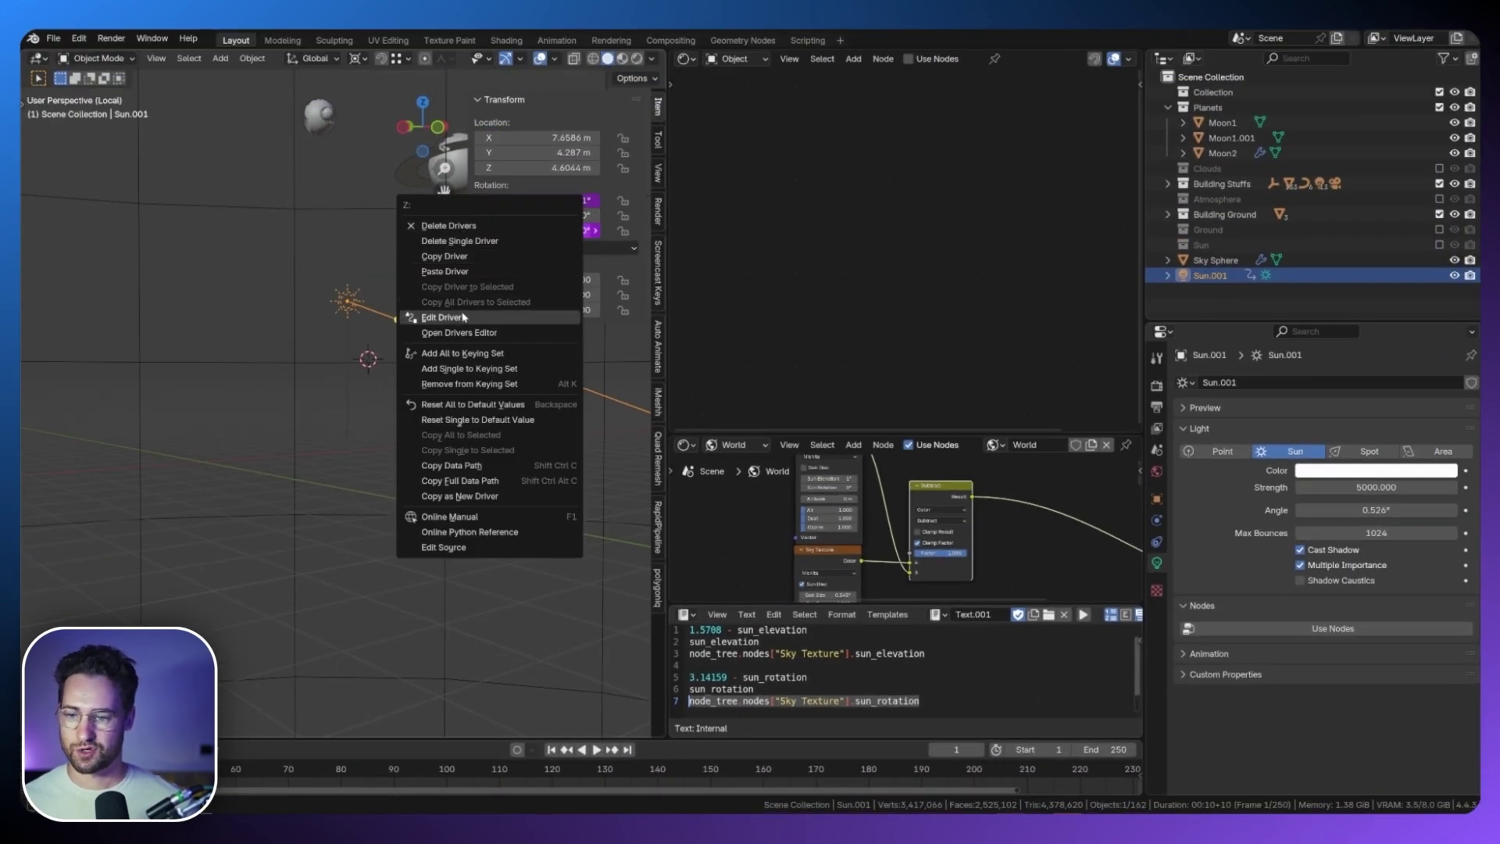
click(463, 317)
click(430, 544)
key(ctrl+v)
Show the viewport in rendered shading and set the sun rotation of the sky sphere's Sky Texture to about 115°.
key(z)
click(474, 381)
scroll(456, 375, down, 2)
middle_drag(481, 374, 373, 334)
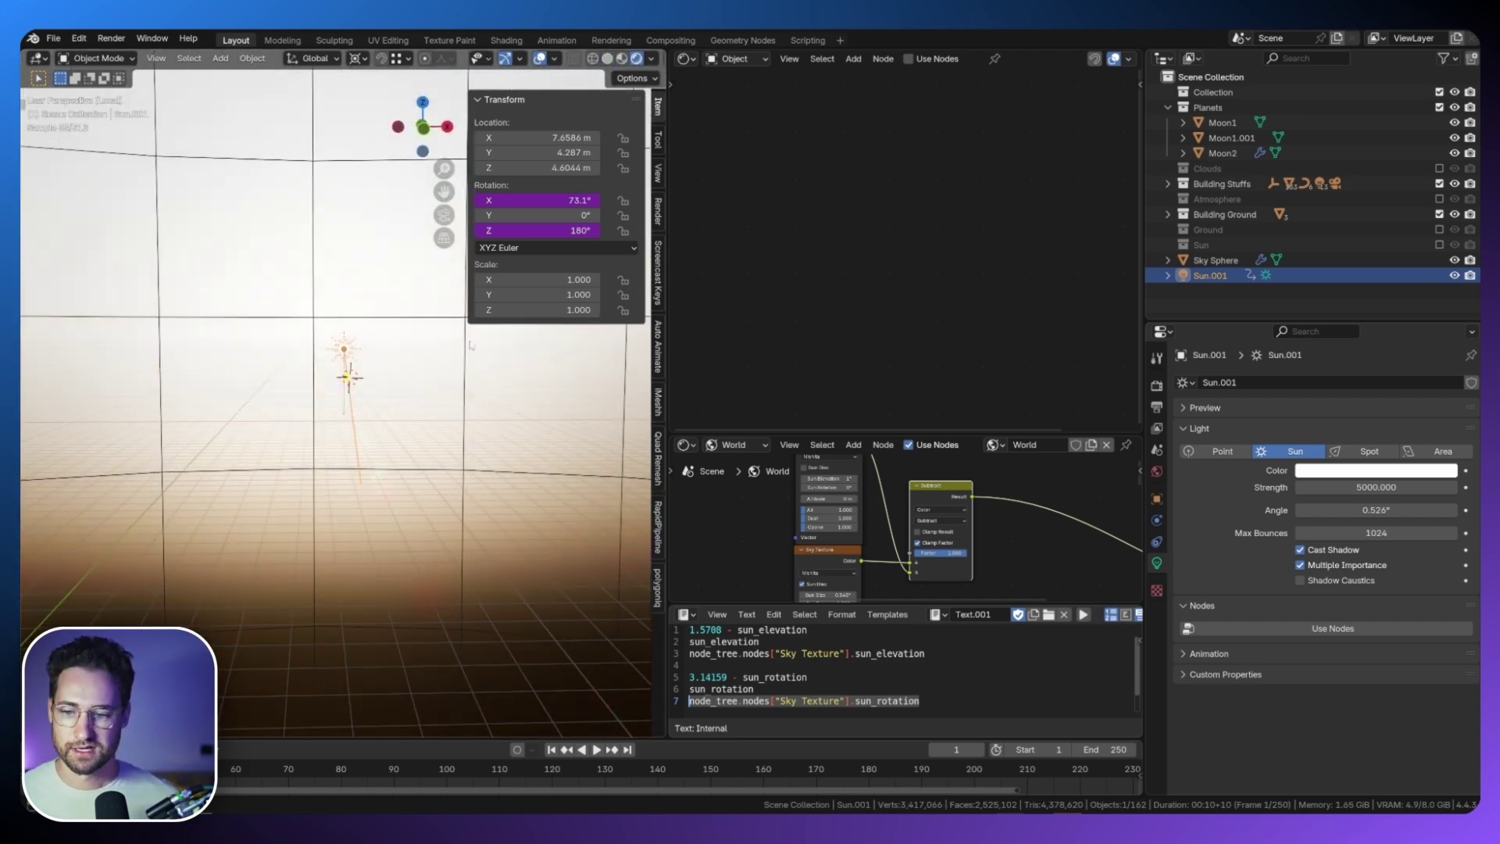
click(469, 347)
drag(885, 257, 910, 258)
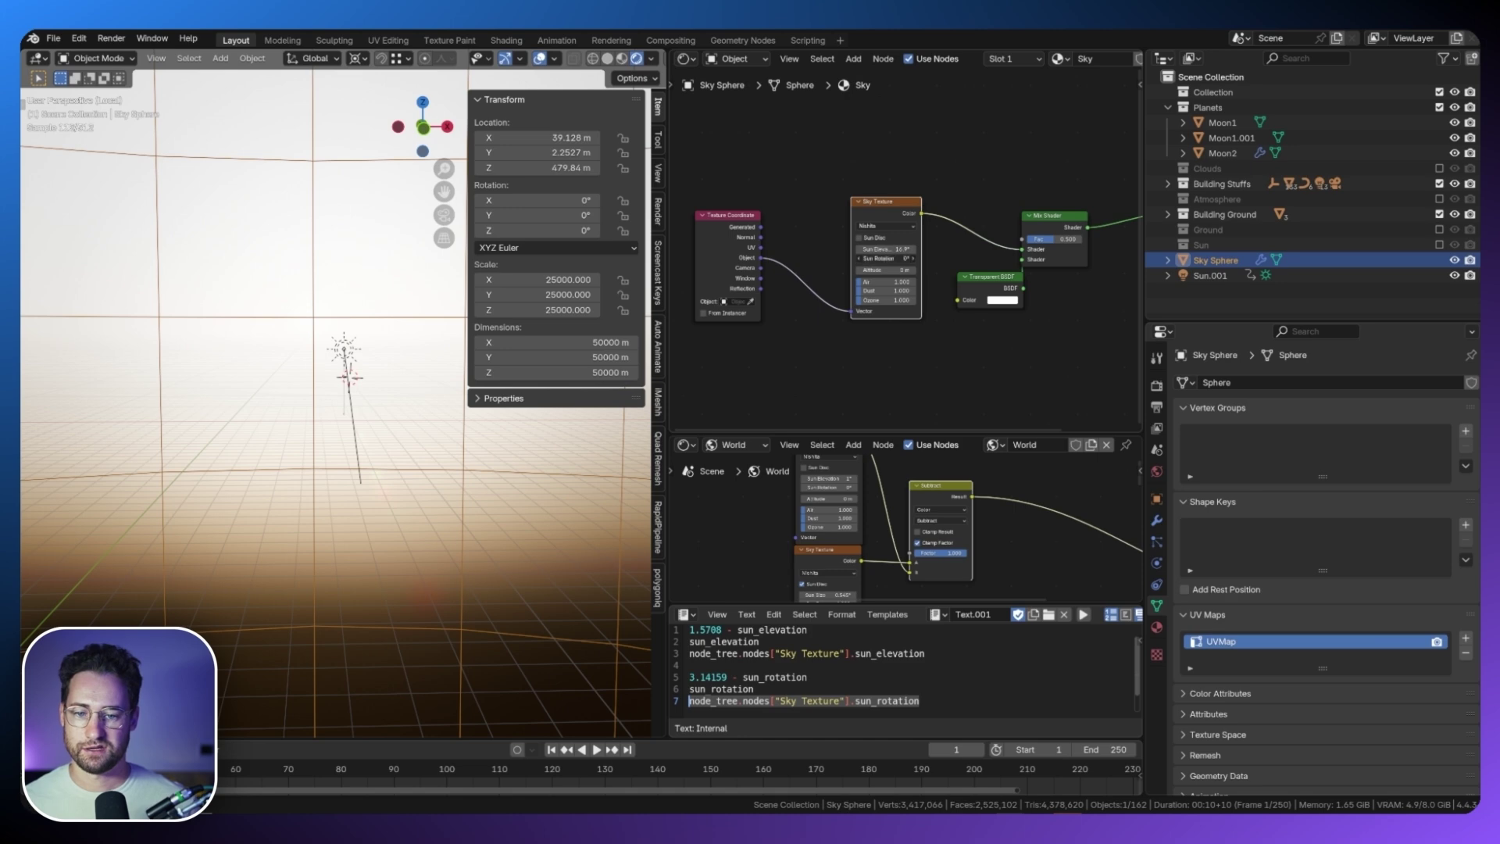
Select the sun light and examine its direction against the sun in the rendered sky.
click(344, 349)
key(s)
right_click(427, 413)
middle_drag(405, 428, 313, 316)
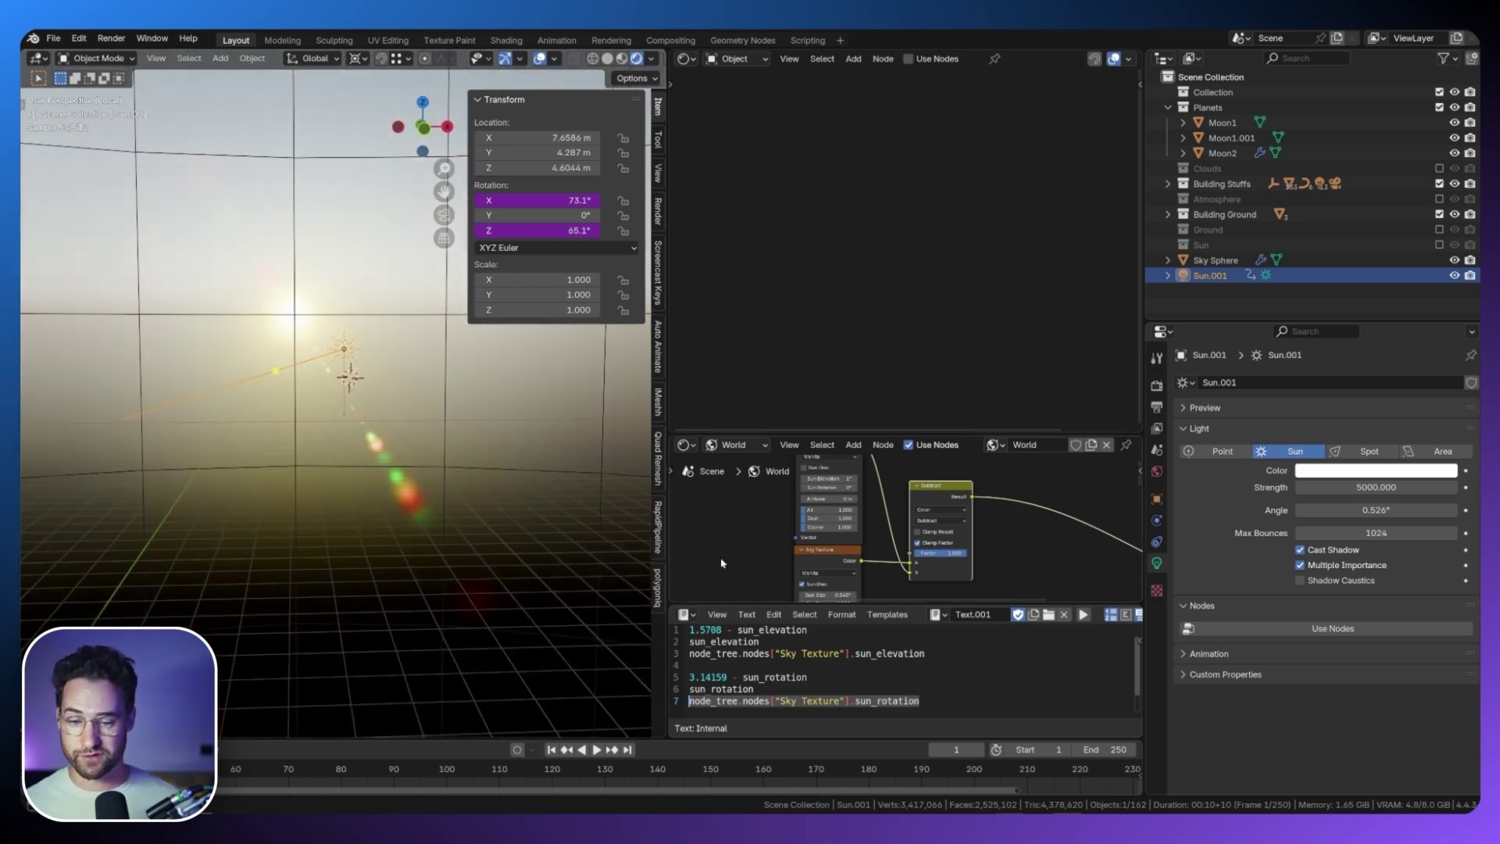
Enlarge the World node area and drive the lower Sky Texture's Sun Elevation with the upper Sky Texture's Sun Elevation.
drag(740, 602, 742, 686)
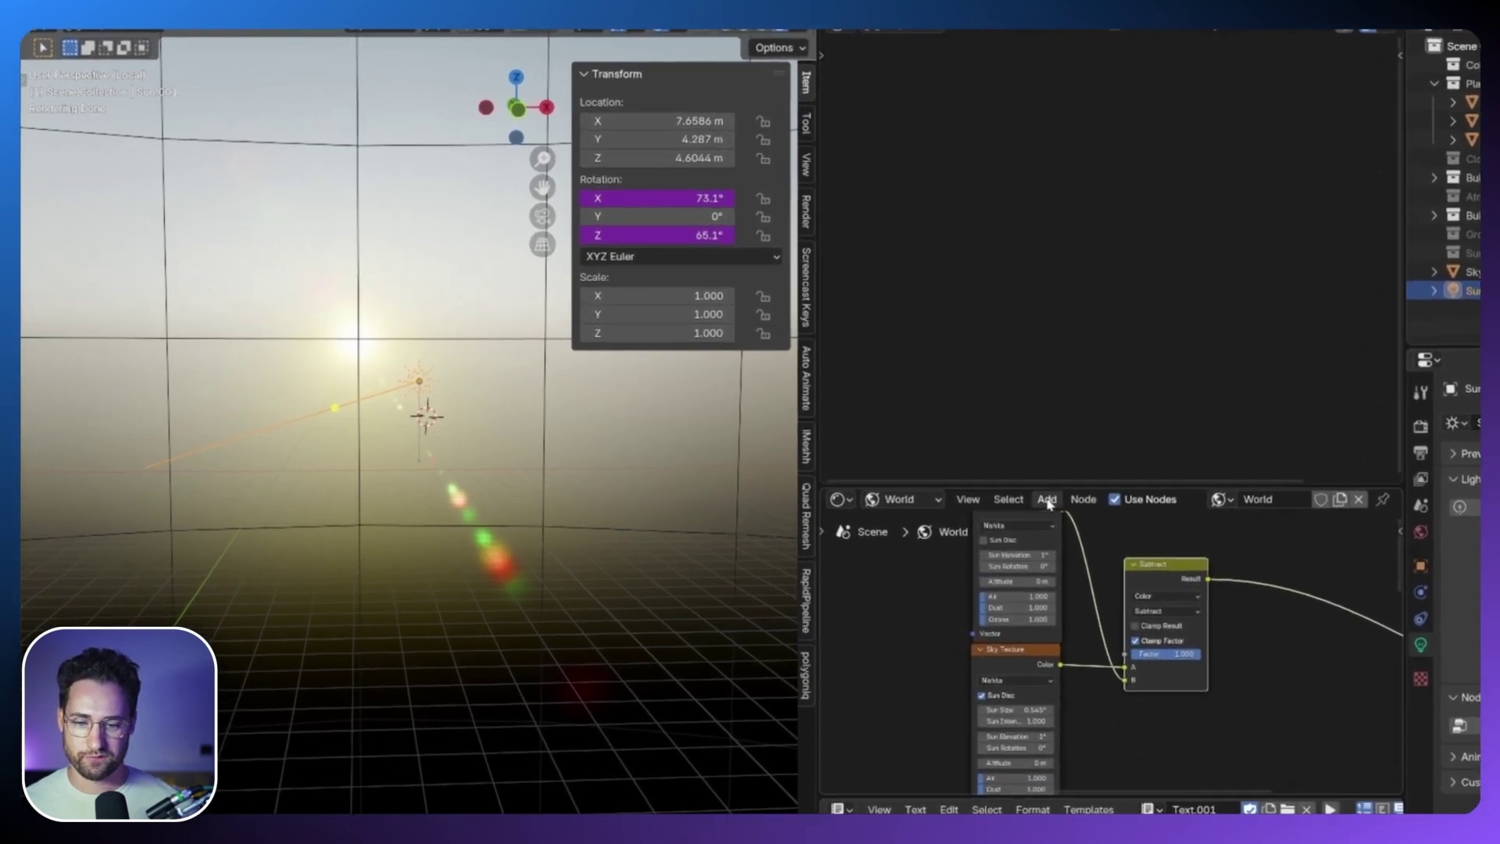
drag(858, 434, 857, 368)
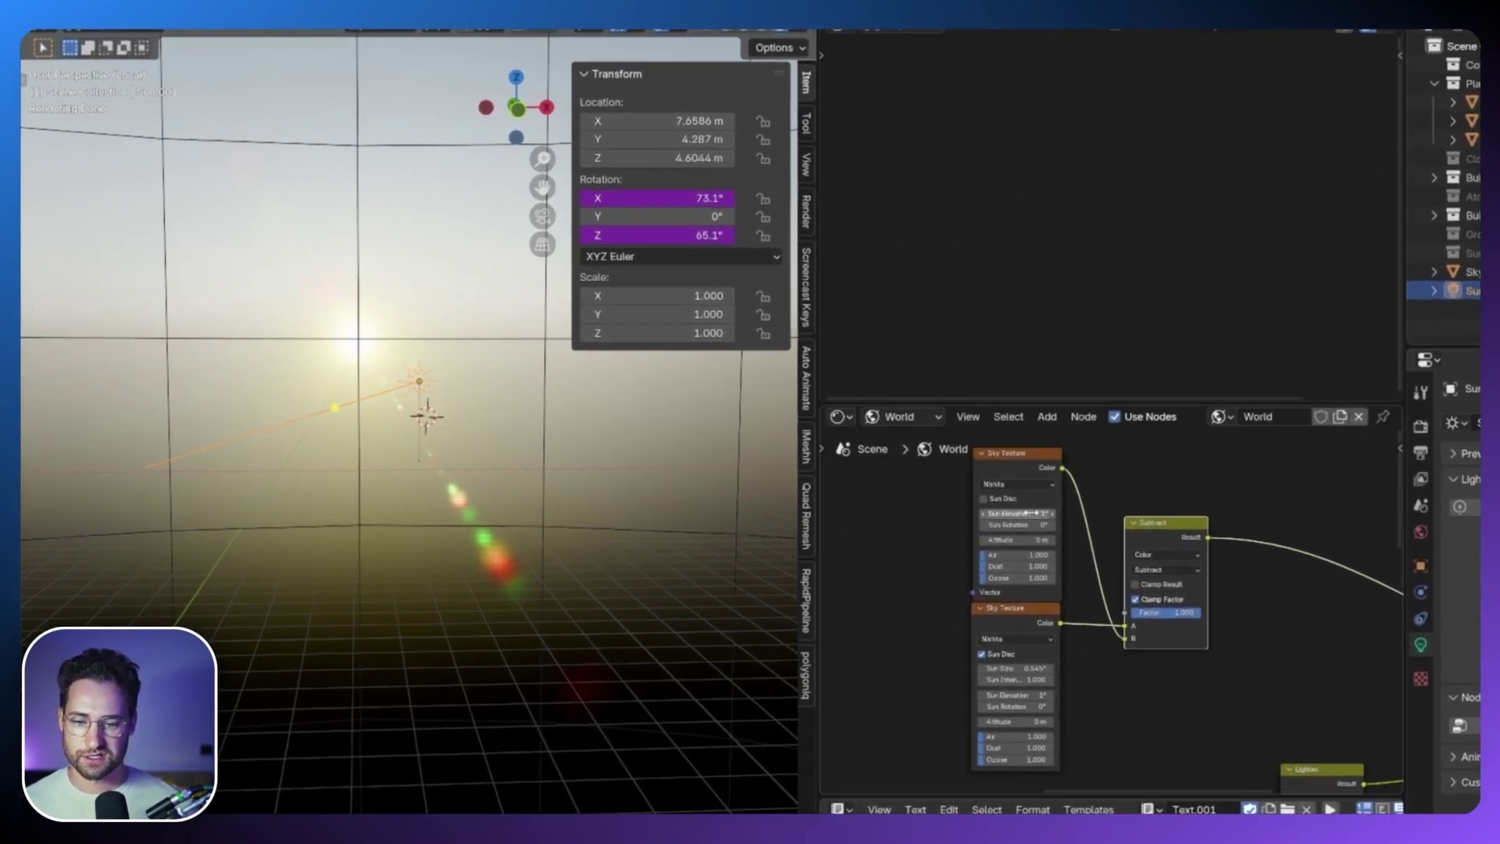
right_click(1033, 514)
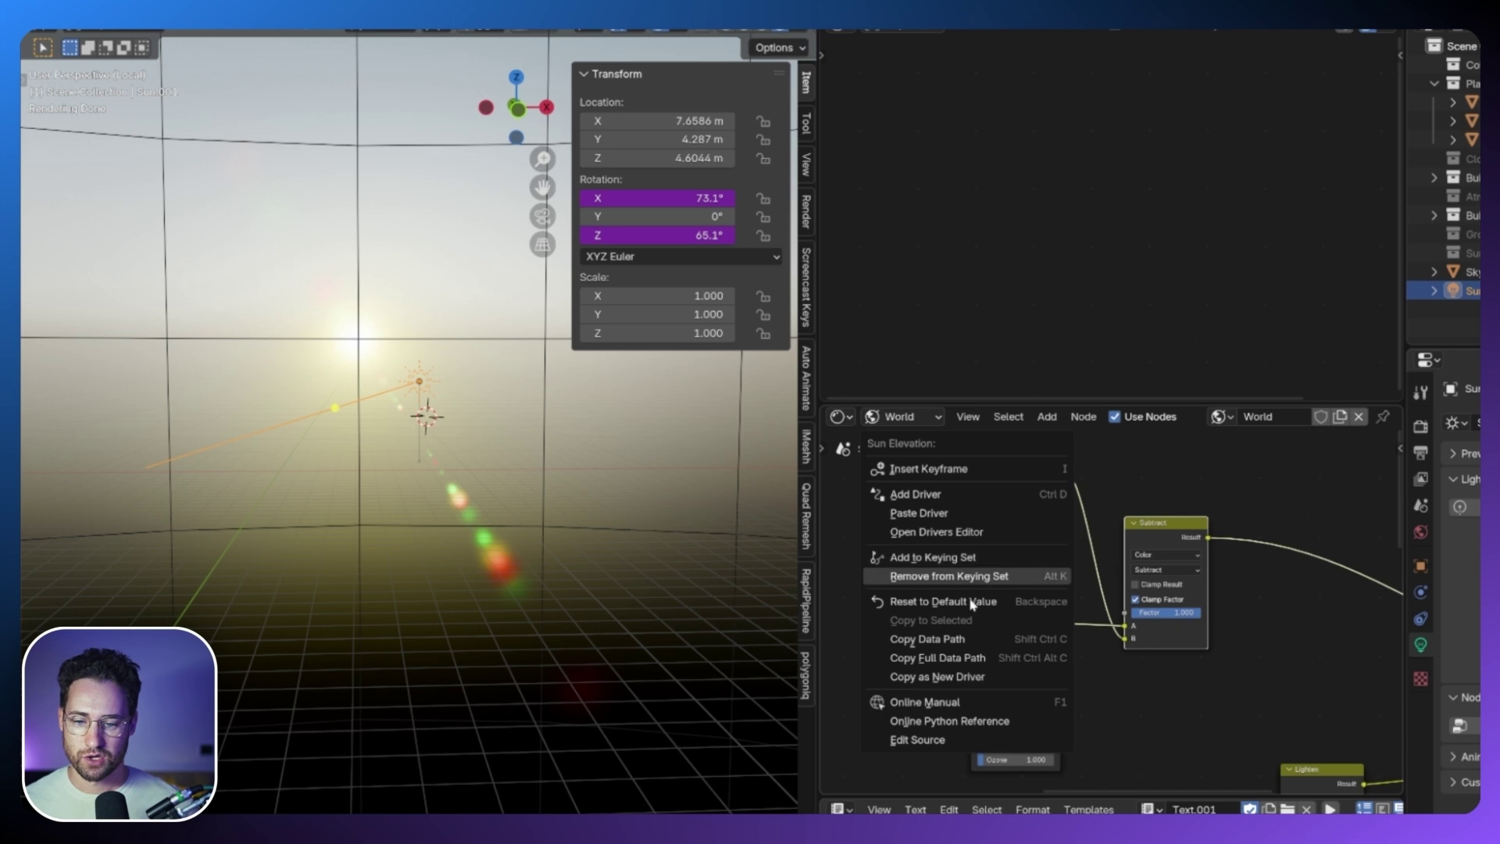
click(953, 676)
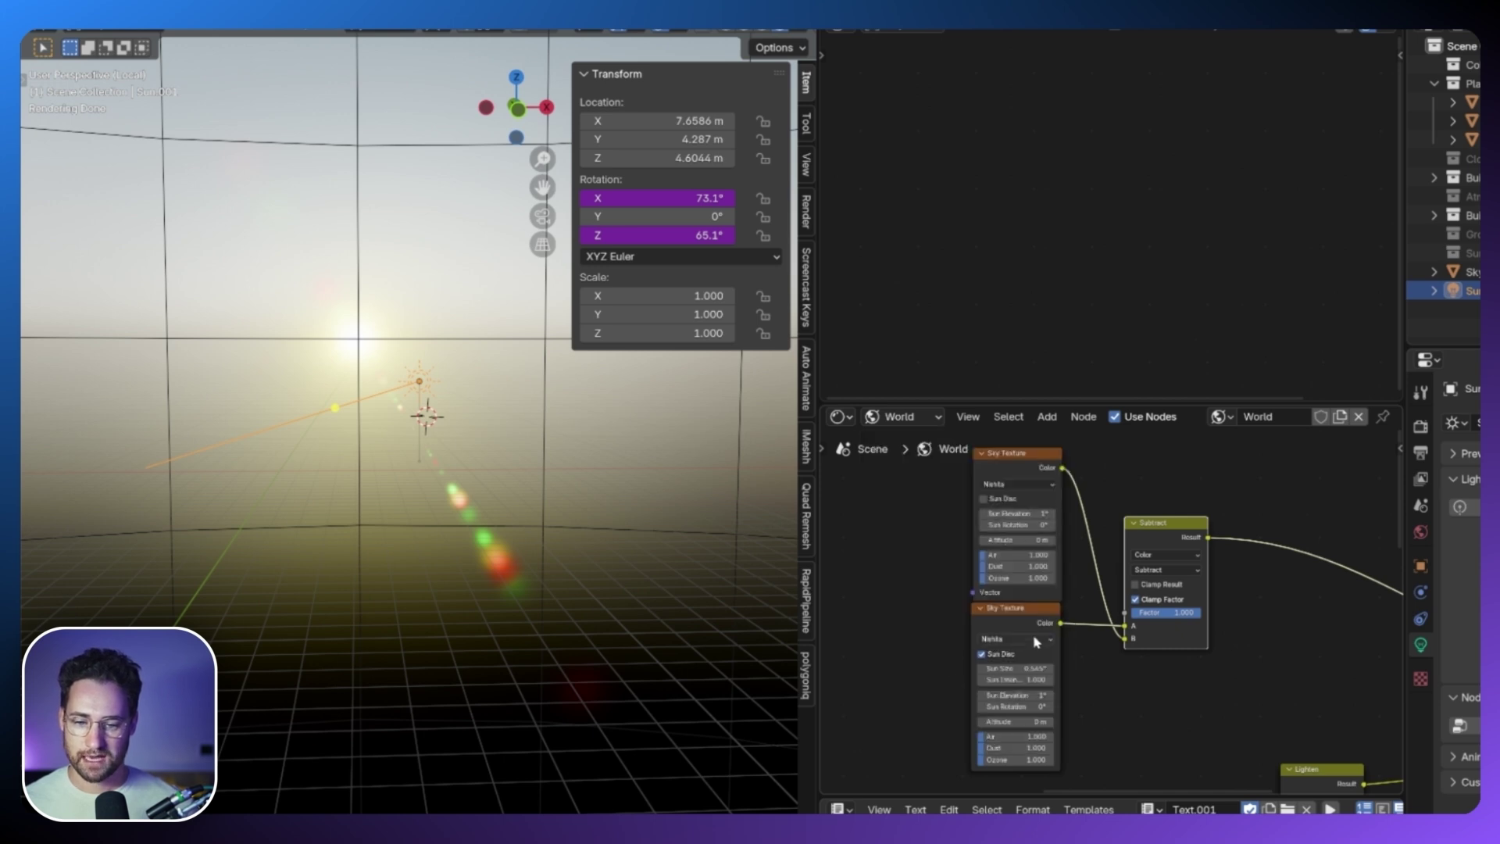
right_click(1024, 695)
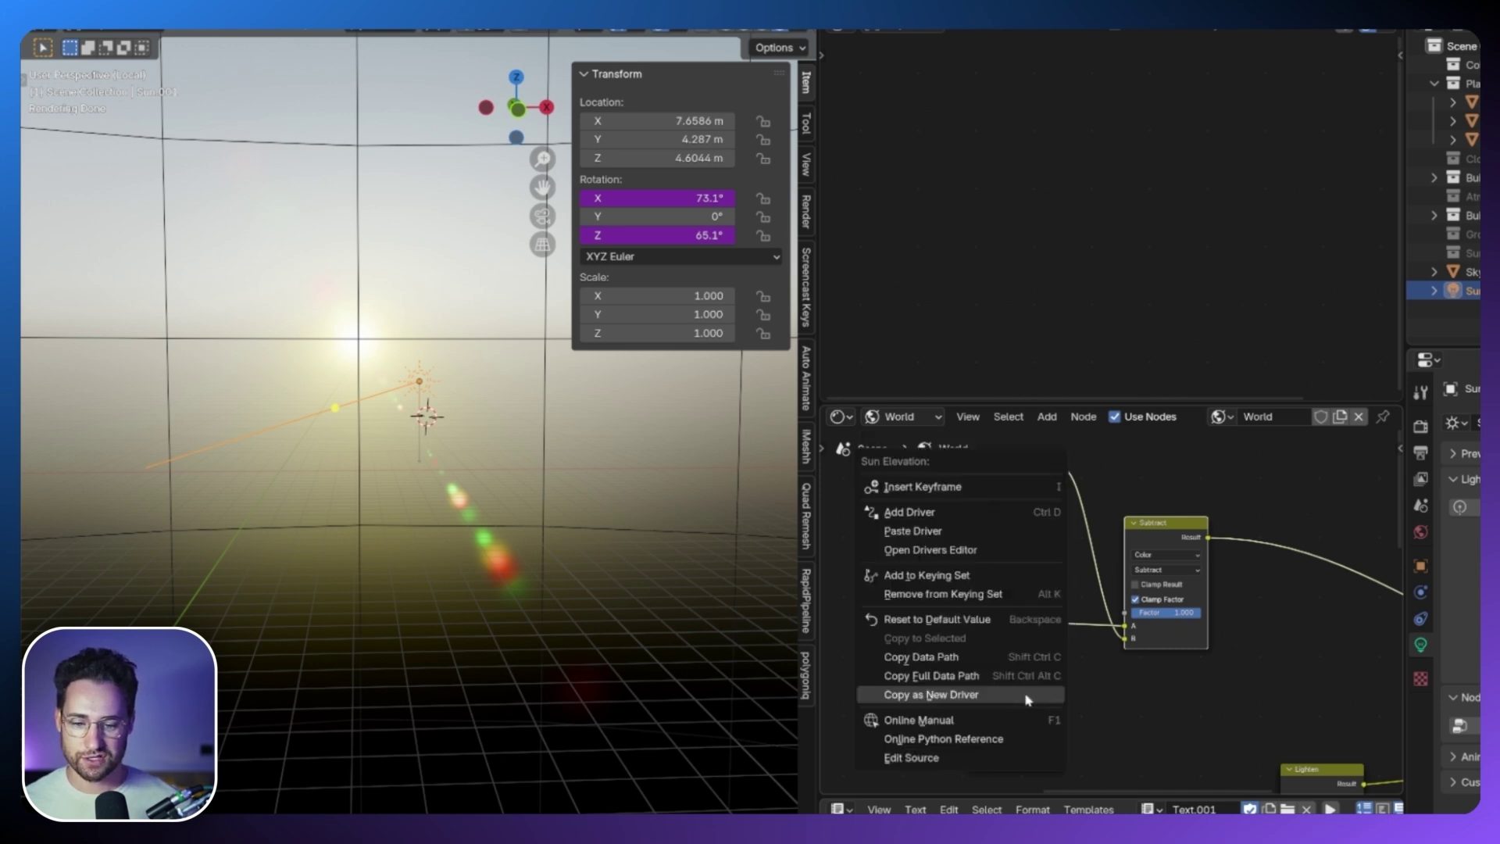
click(954, 623)
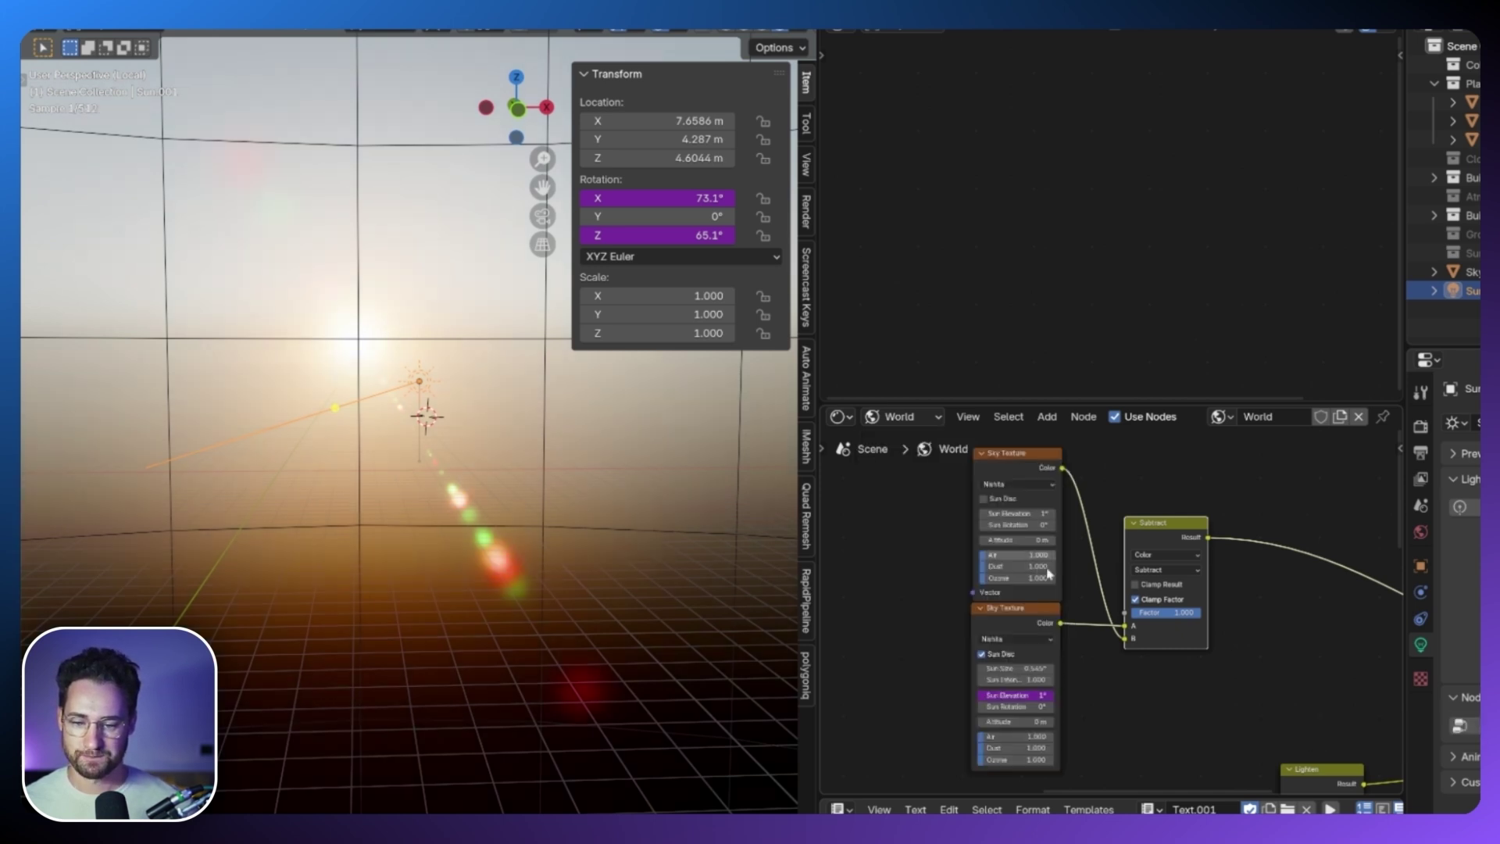
Copy the upper world Sky Texture's Sun Rotation as a new driver and paste it onto the lower Sky Texture's Sun Rotation.
right_click(1022, 525)
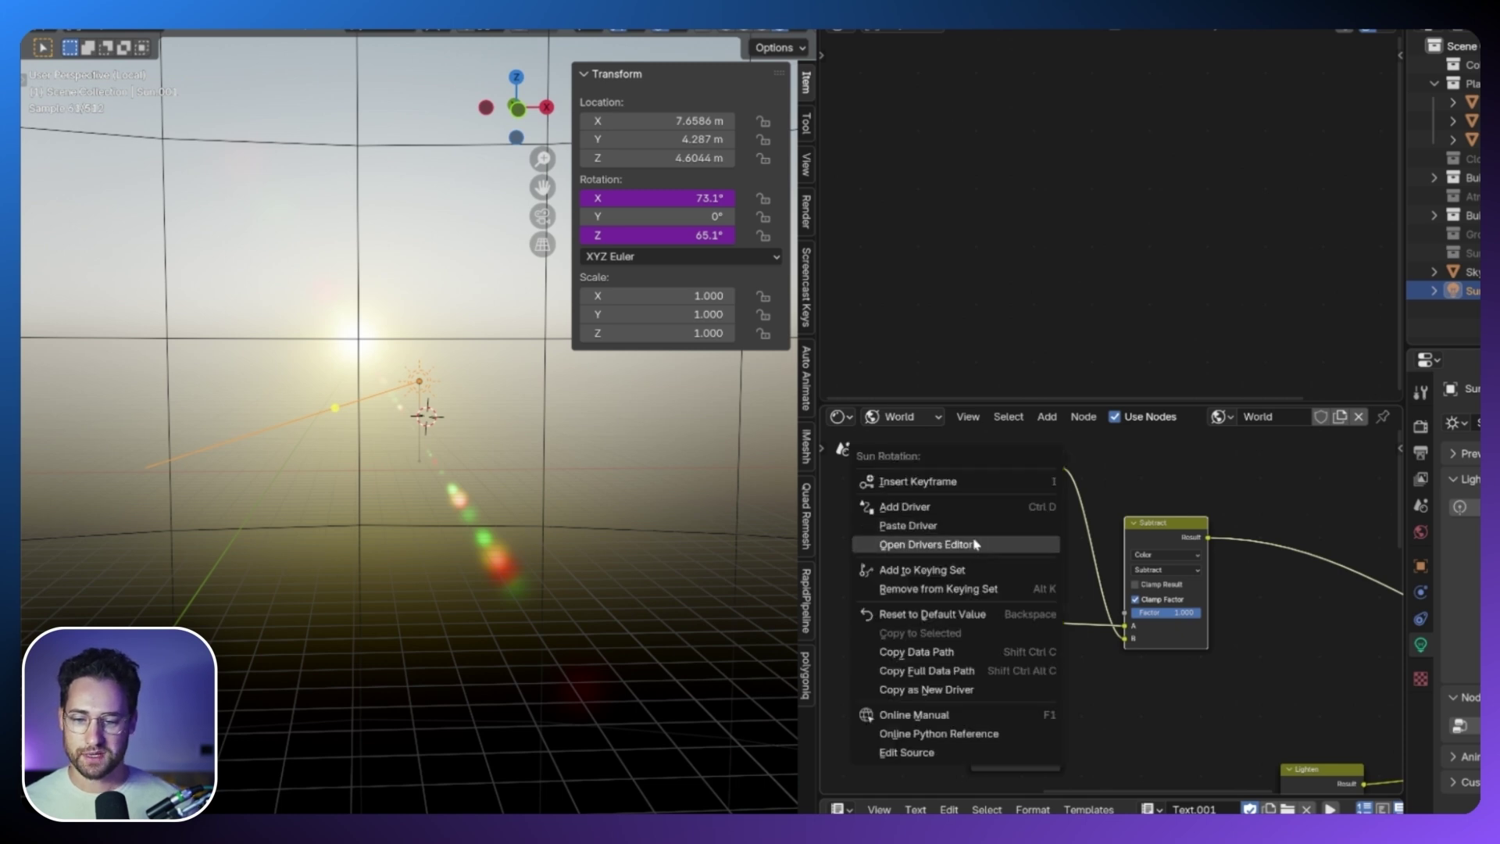
click(1006, 689)
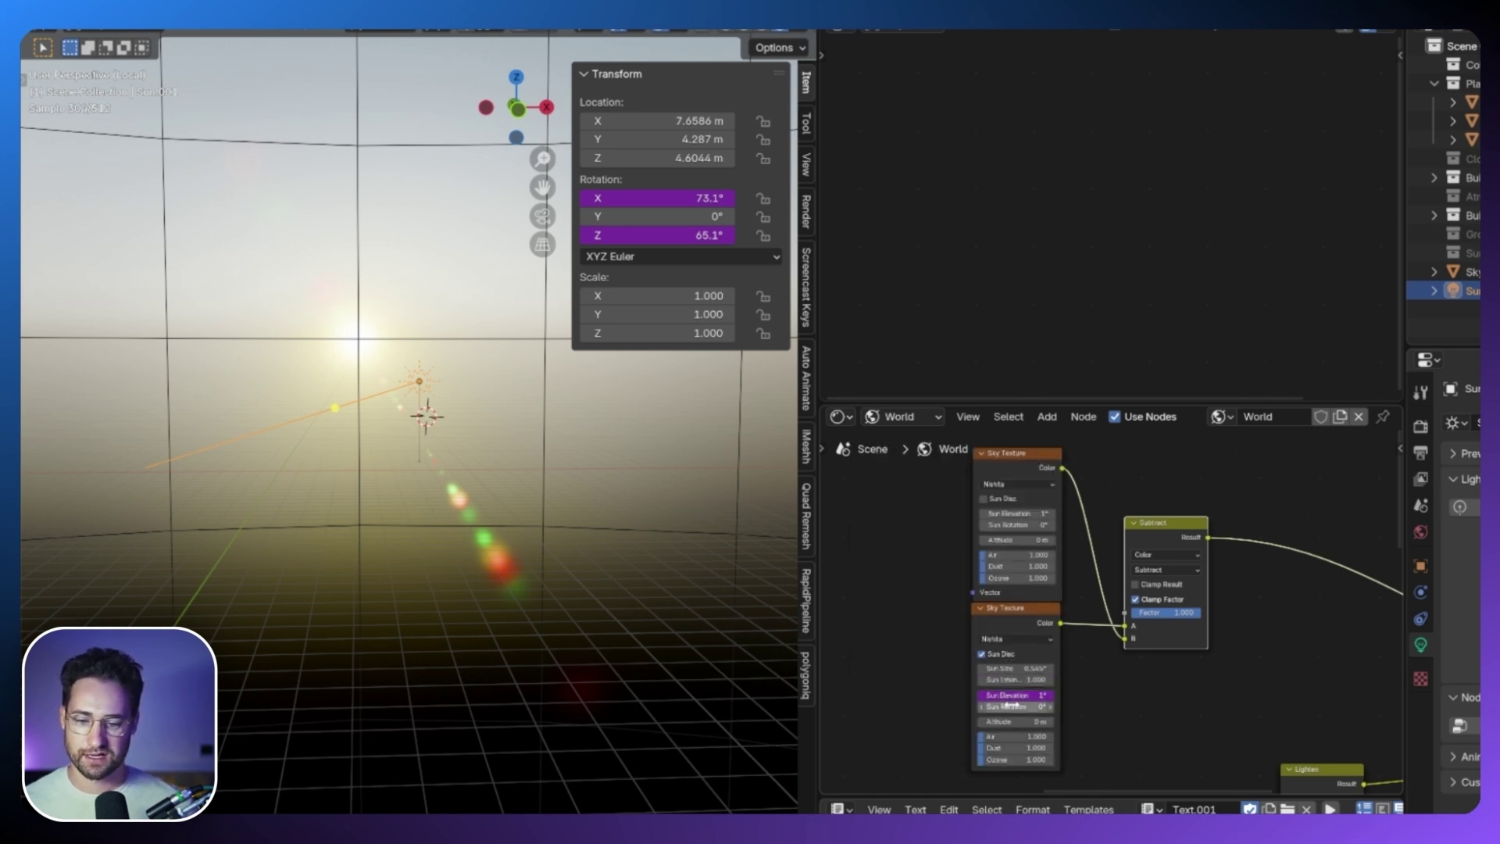
right_click(1008, 706)
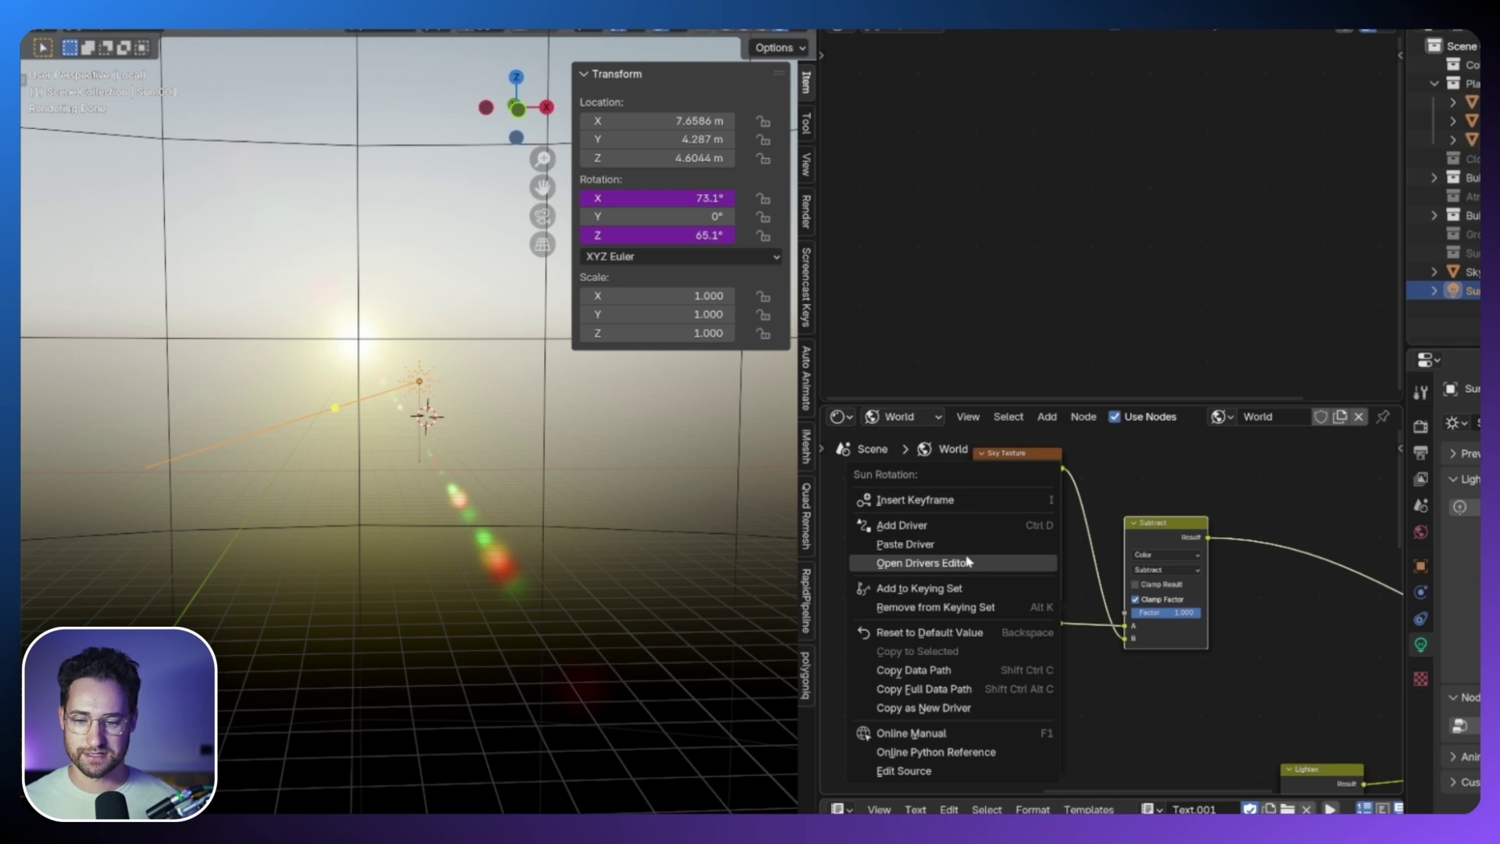
click(1016, 563)
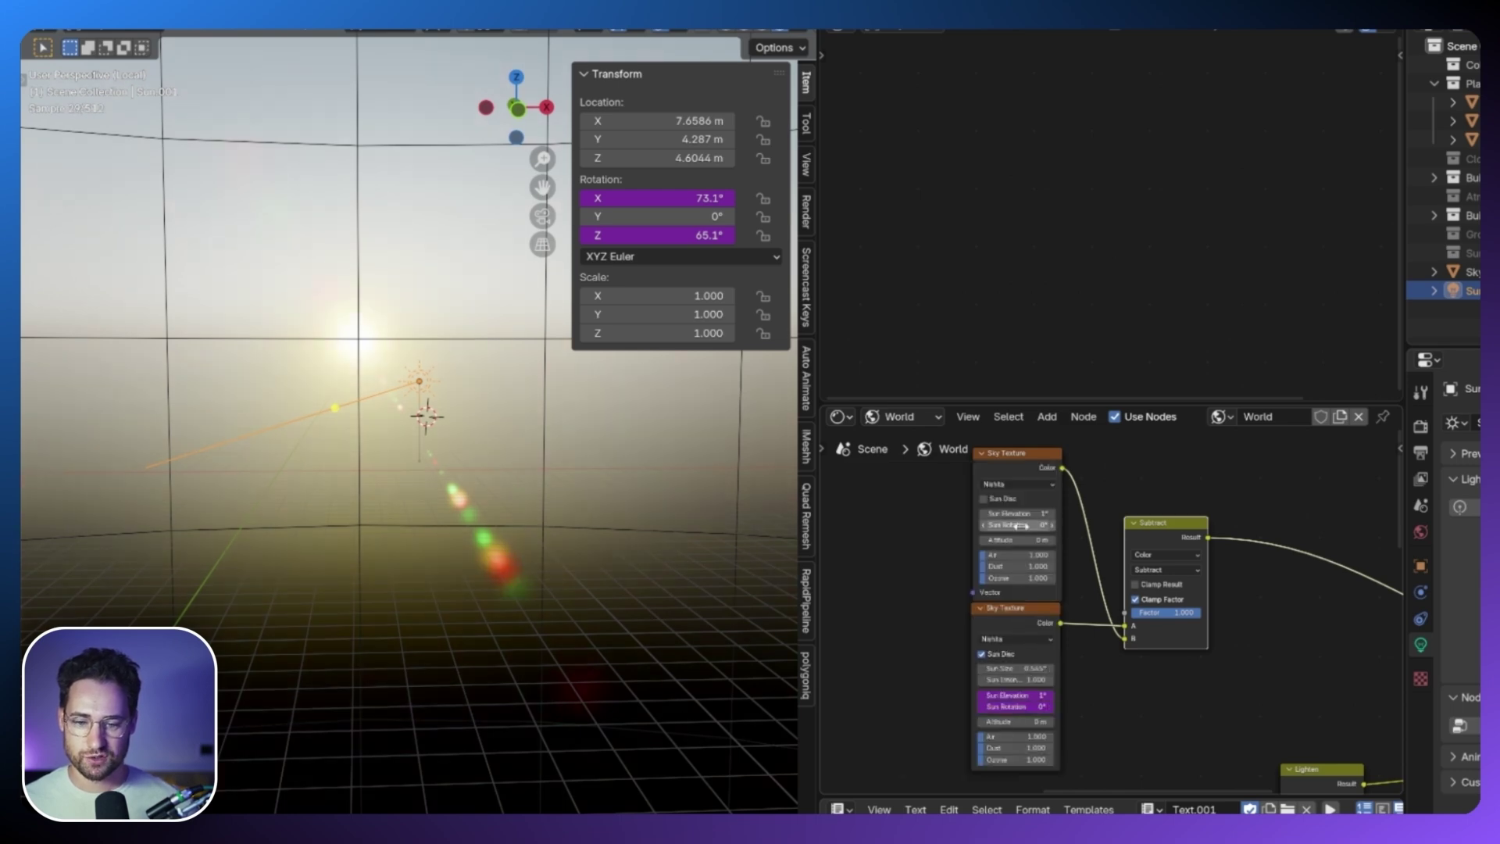
mouse_move(1016, 525)
mouse_down()
mouse_move(1035, 524)
mouse_move(1000, 513)
mouse_move(1016, 513)
mouse_up()
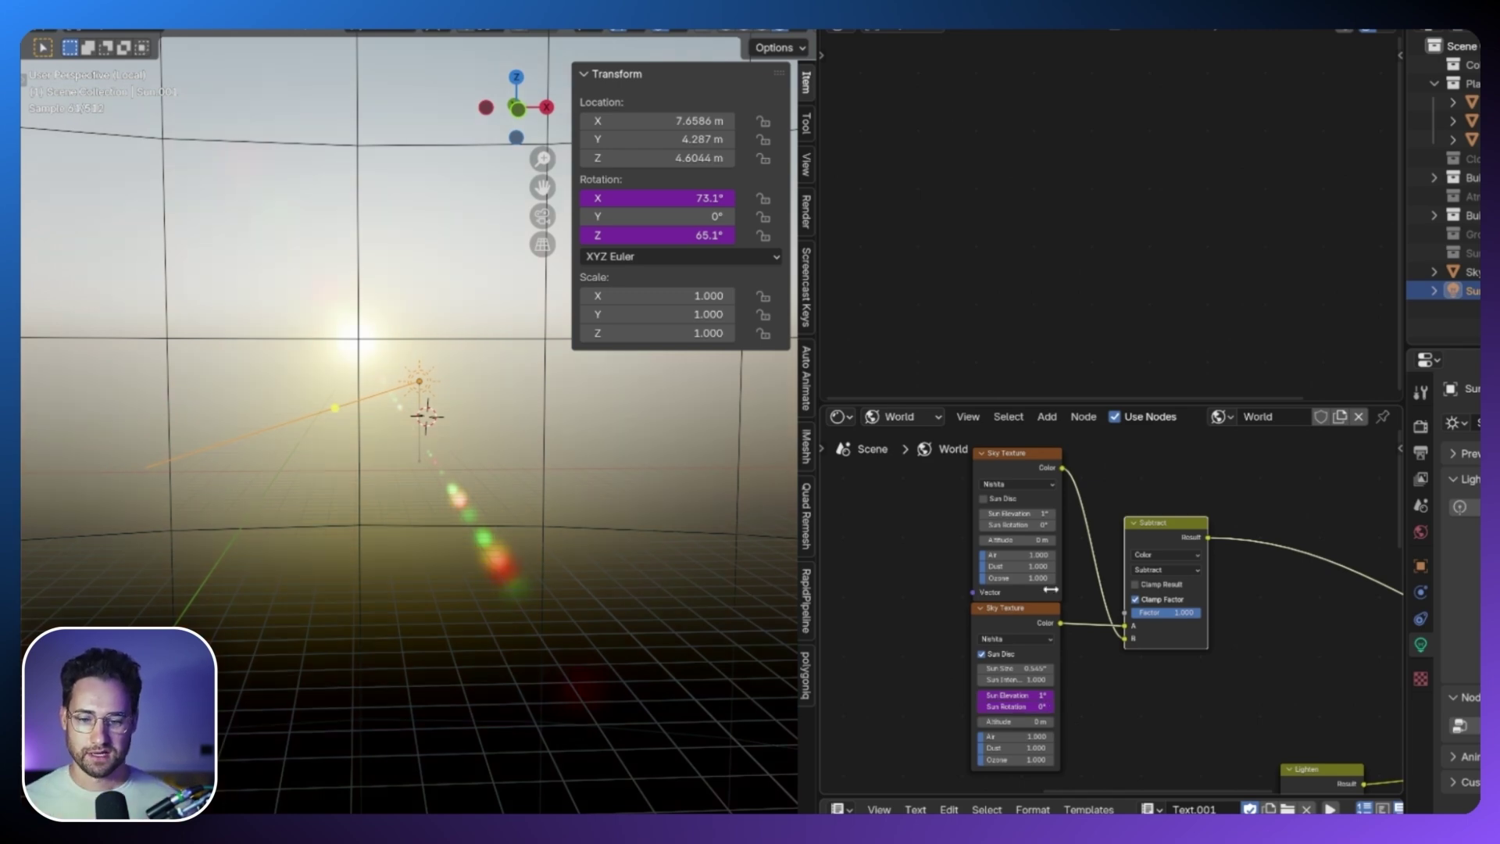
drag(1016, 695, 1004, 694)
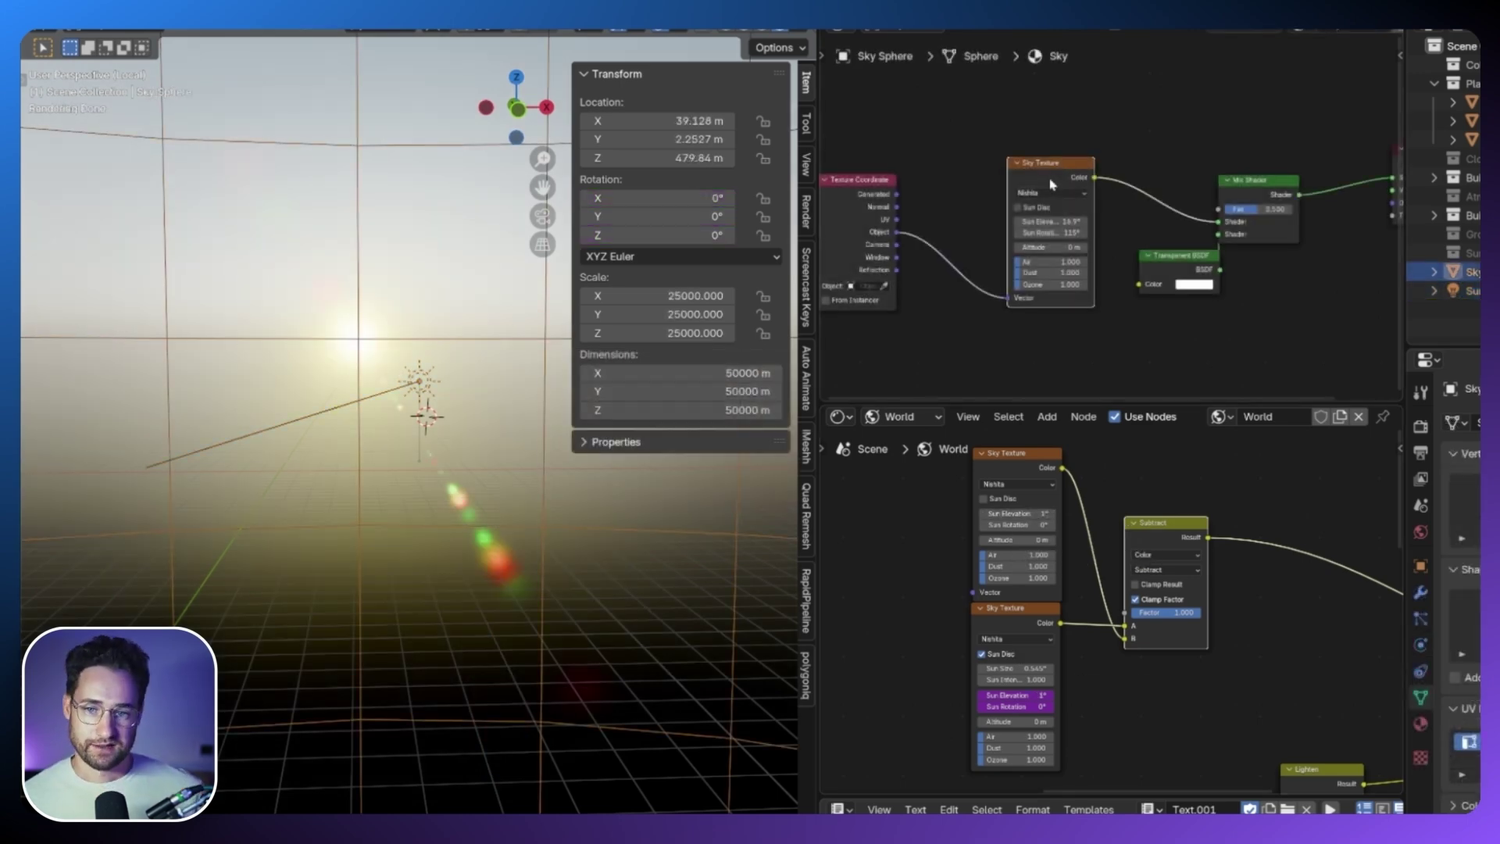
Drive the upper world Sky Texture's Sun Elevation with the Sun Elevation of the sky sphere's Sky Texture.
drag(1056, 165, 1041, 158)
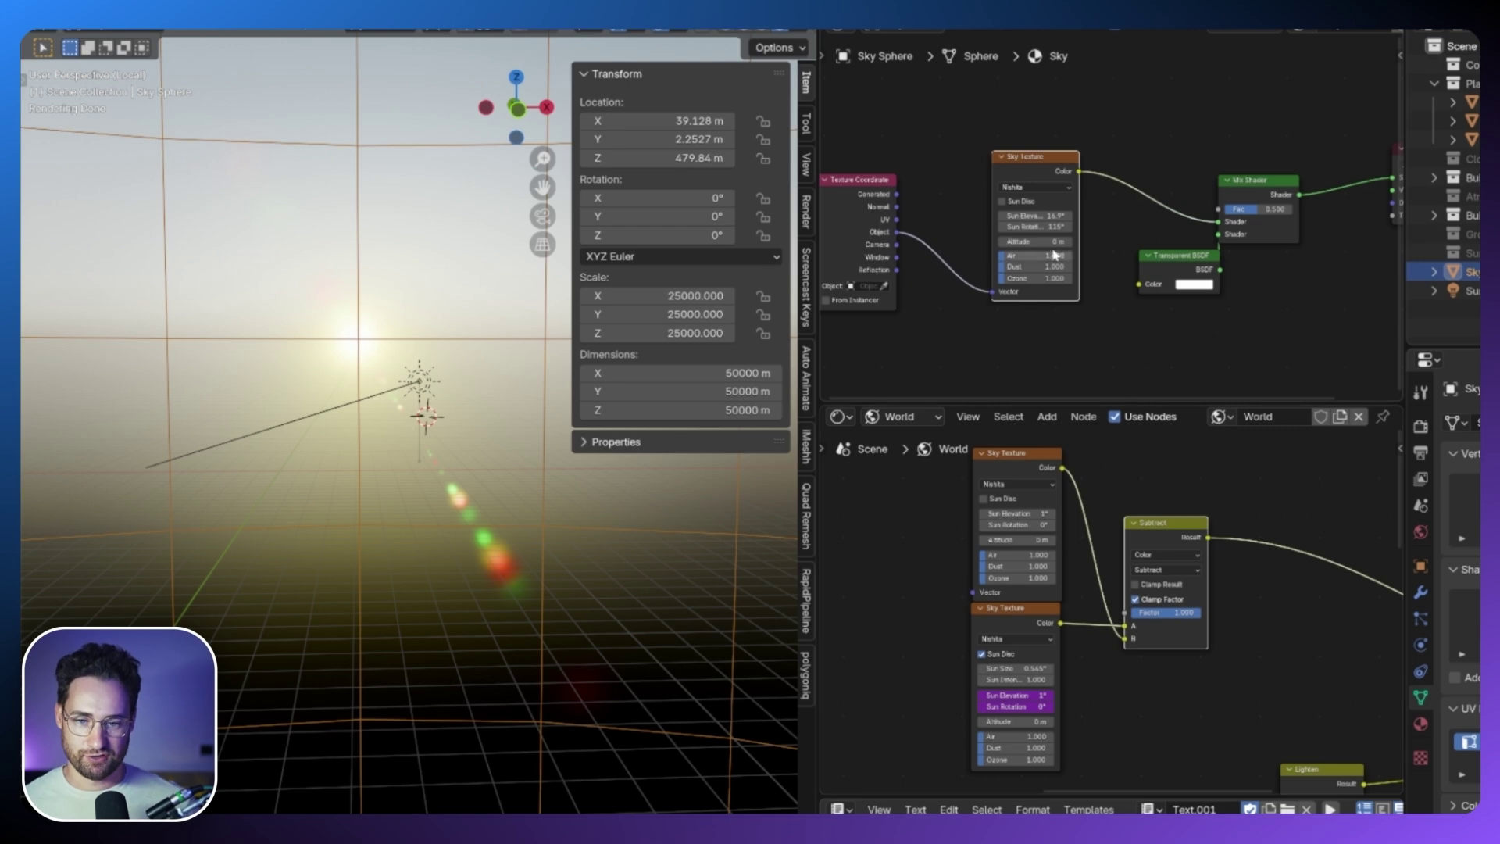
right_click(1044, 214)
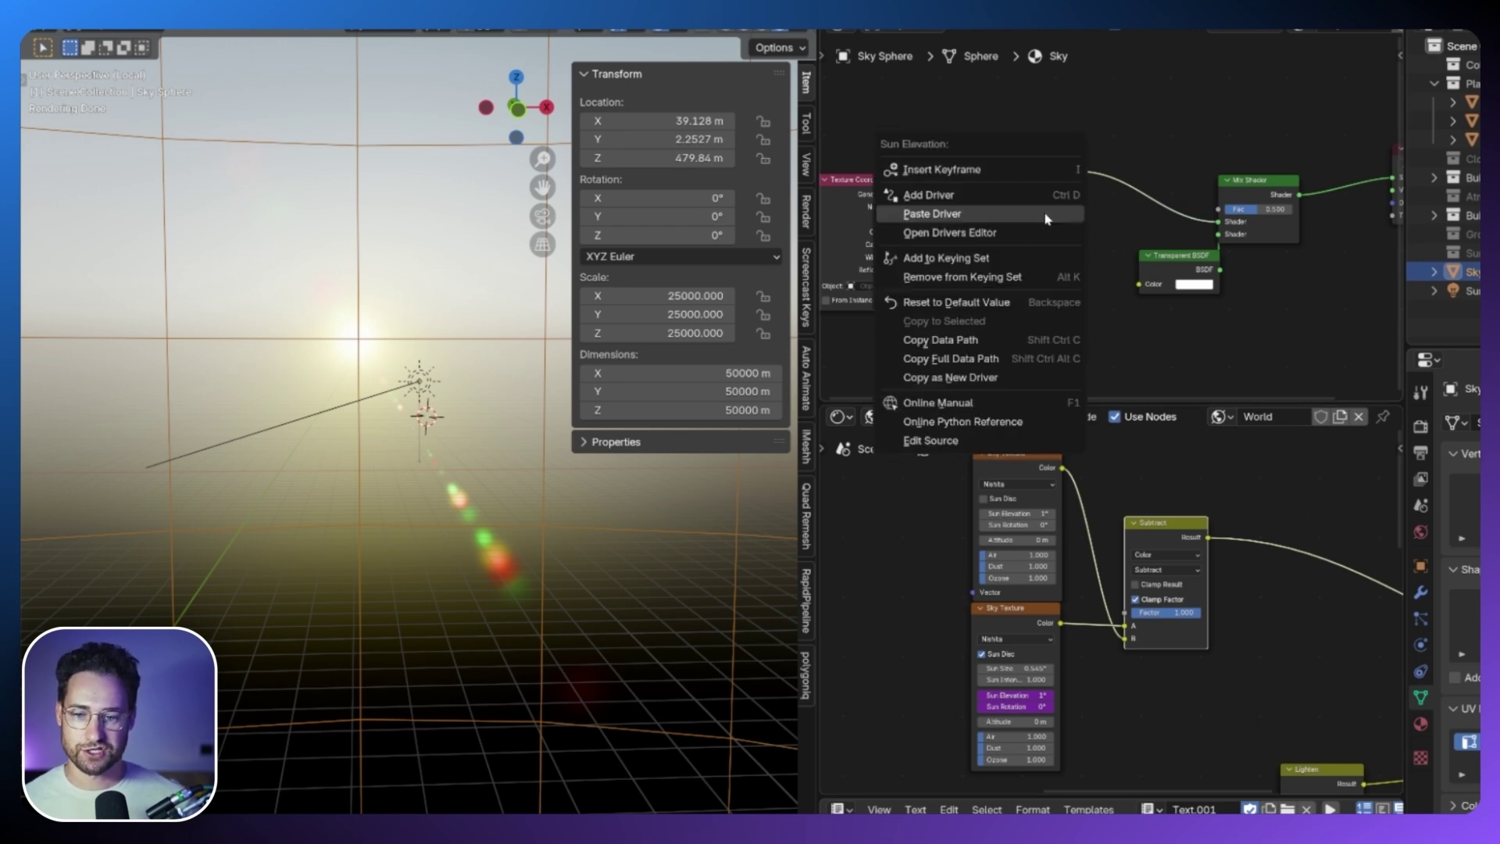
click(975, 382)
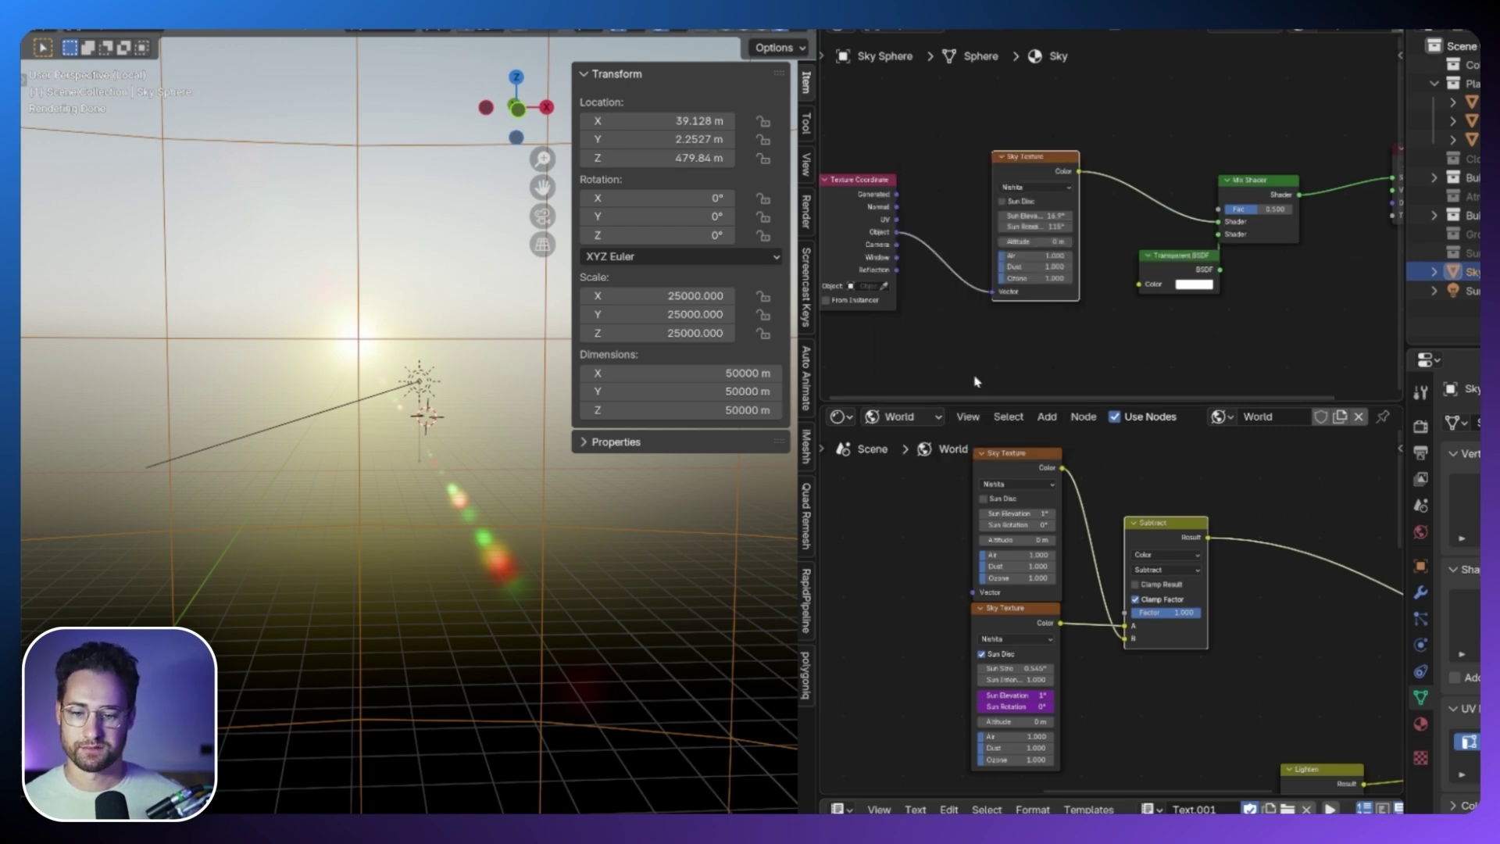
right_click(1014, 513)
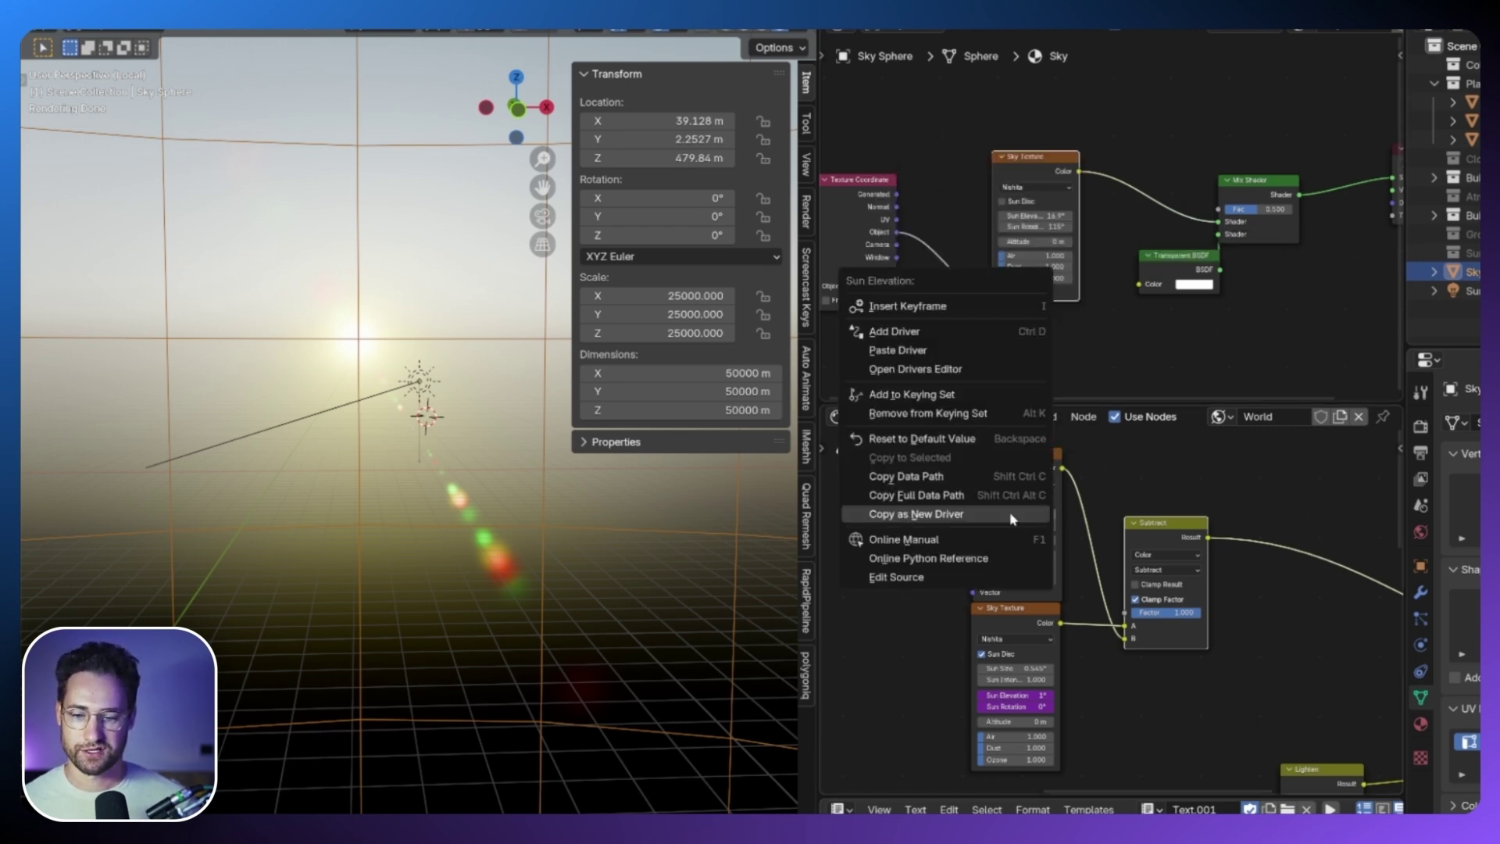
click(937, 350)
Copy the sky sphere's Sun Rotation as a new driver and paste it onto the upper world Sky Texture's Sun Rotation.
right_click(1039, 219)
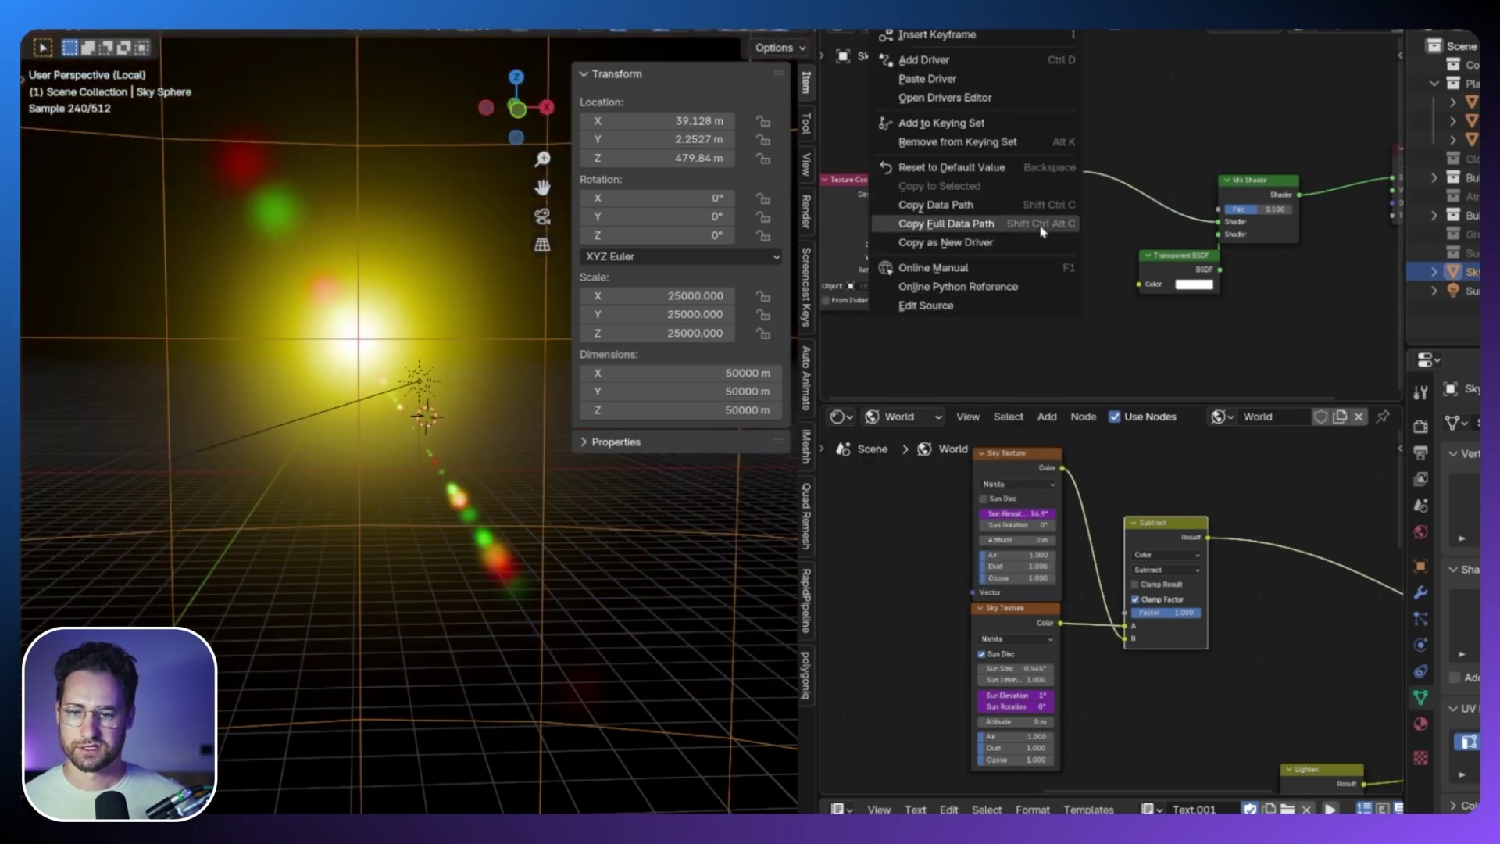
click(986, 242)
right_click(1021, 525)
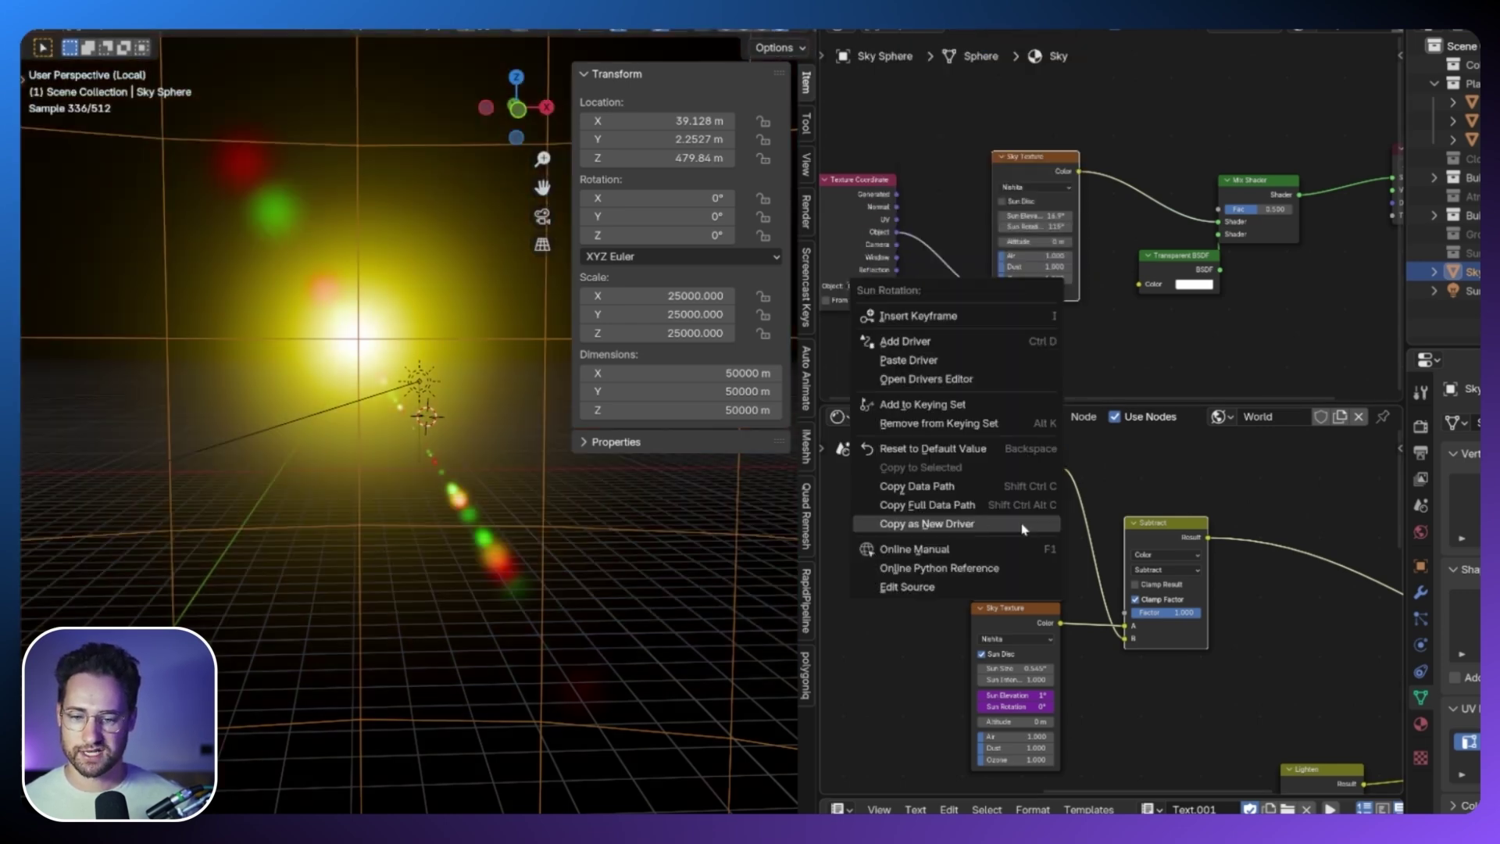
click(945, 360)
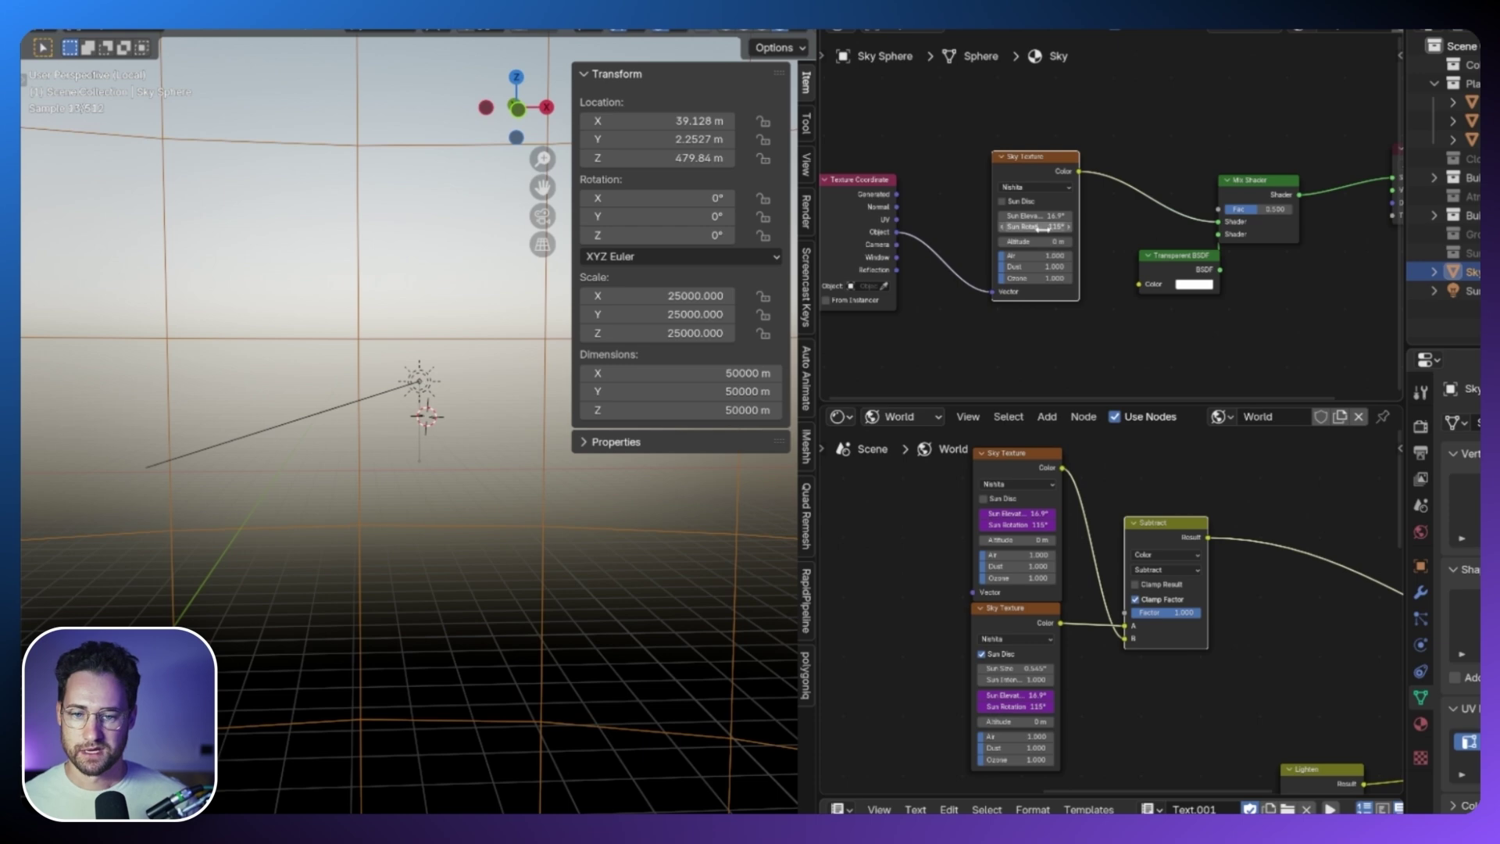
Set the Sun Rotation of the sky sphere's Sky Texture to about 153° to test the linked world Sky Textures.
middle_drag(519, 414, 754, 371)
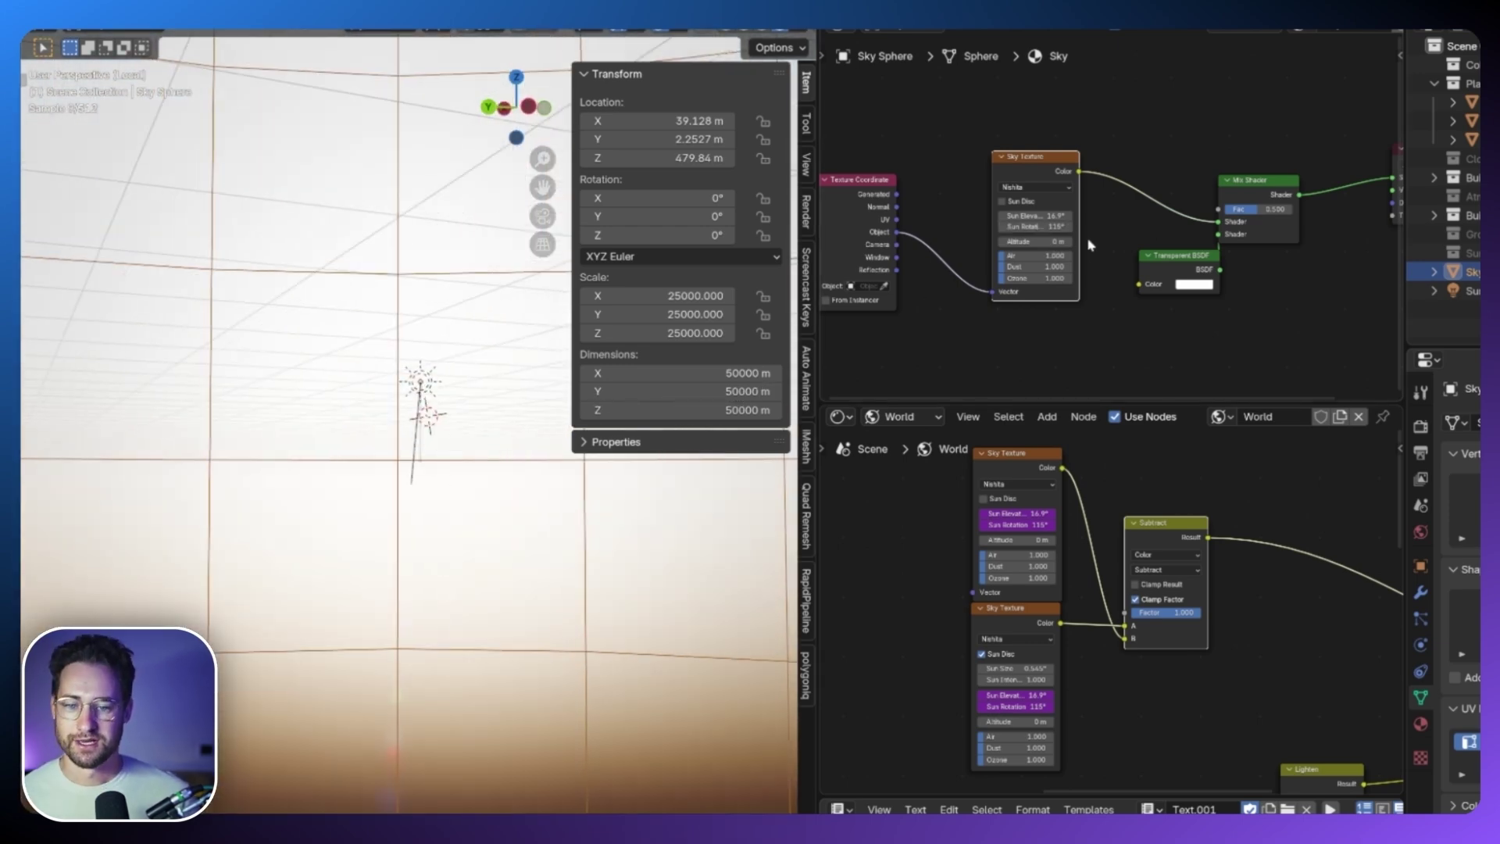
drag(1060, 227, 1113, 226)
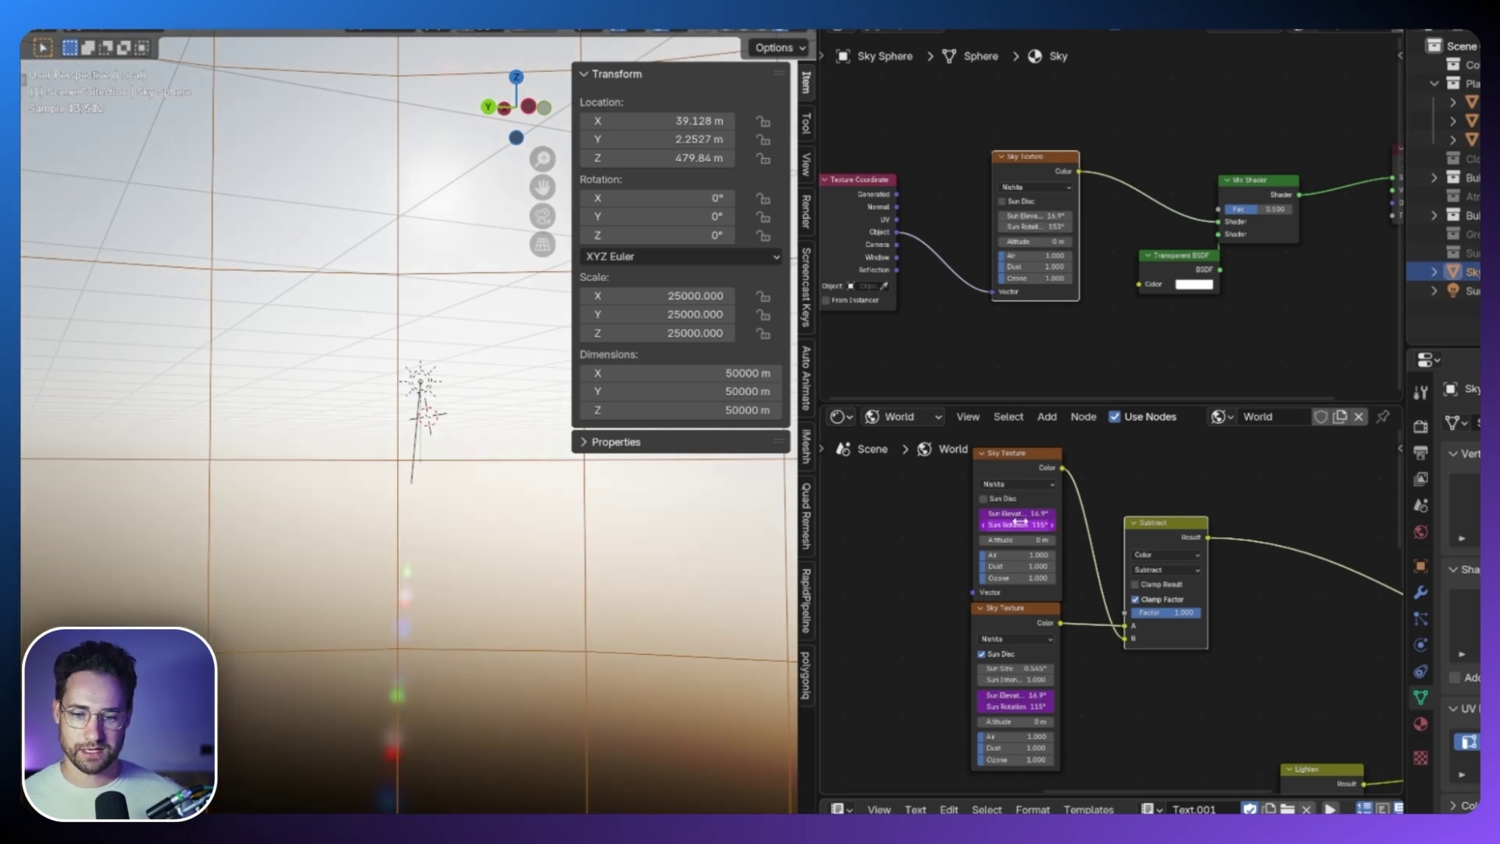
key(ctrl+v)
key(ctrl+v)
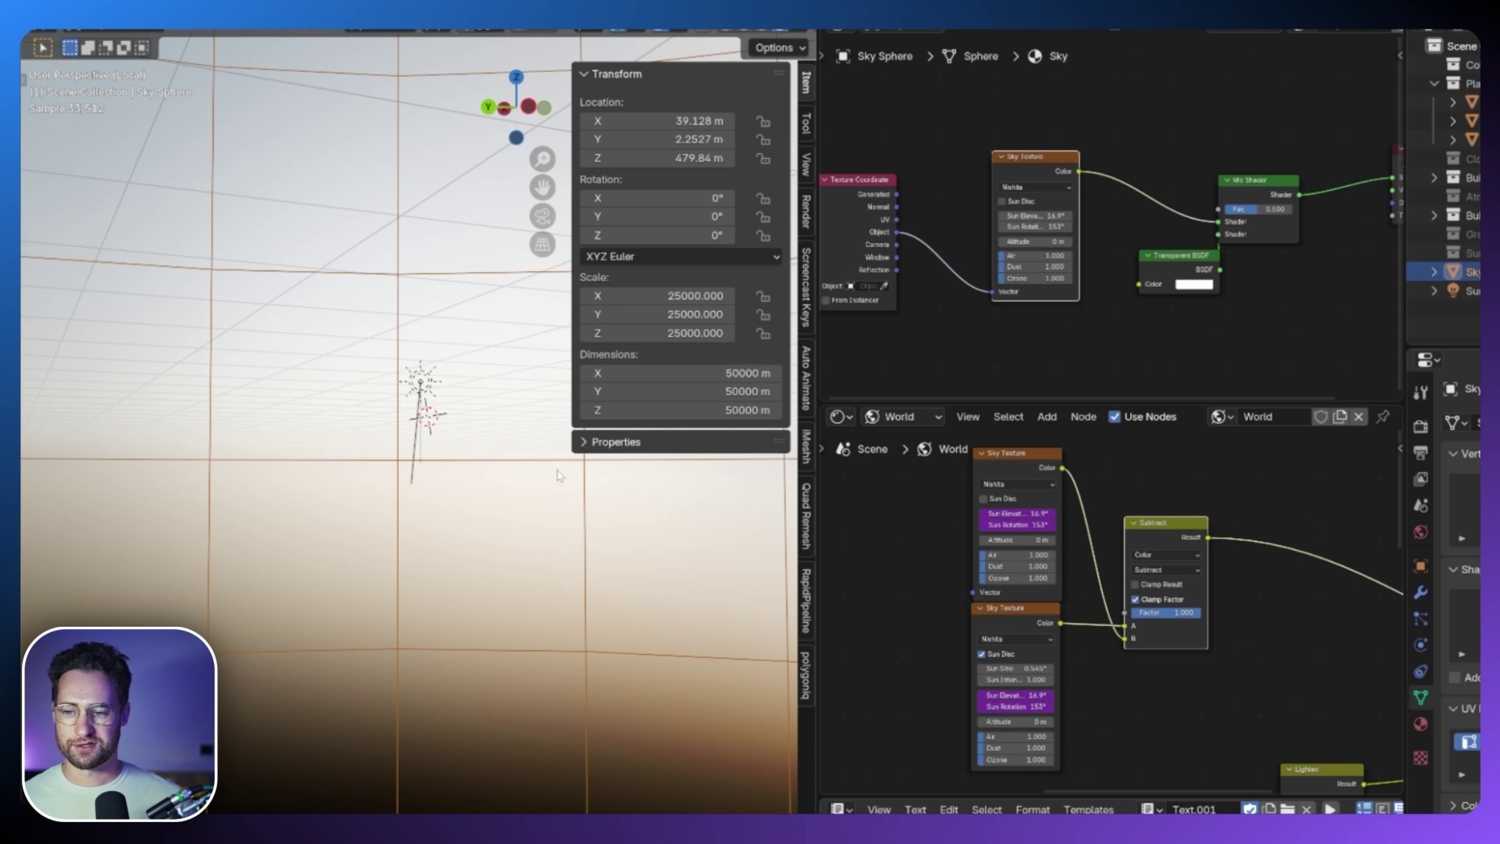
Select the sun light and compare its driven direction with the sun position in the rendered sky.
key(r)
click(451, 418)
key(s)
right_click(503, 455)
mouse_move(499, 459)
middle_down()
mouse_move(536, 456)
mouse_move(514, 454)
middle_up()
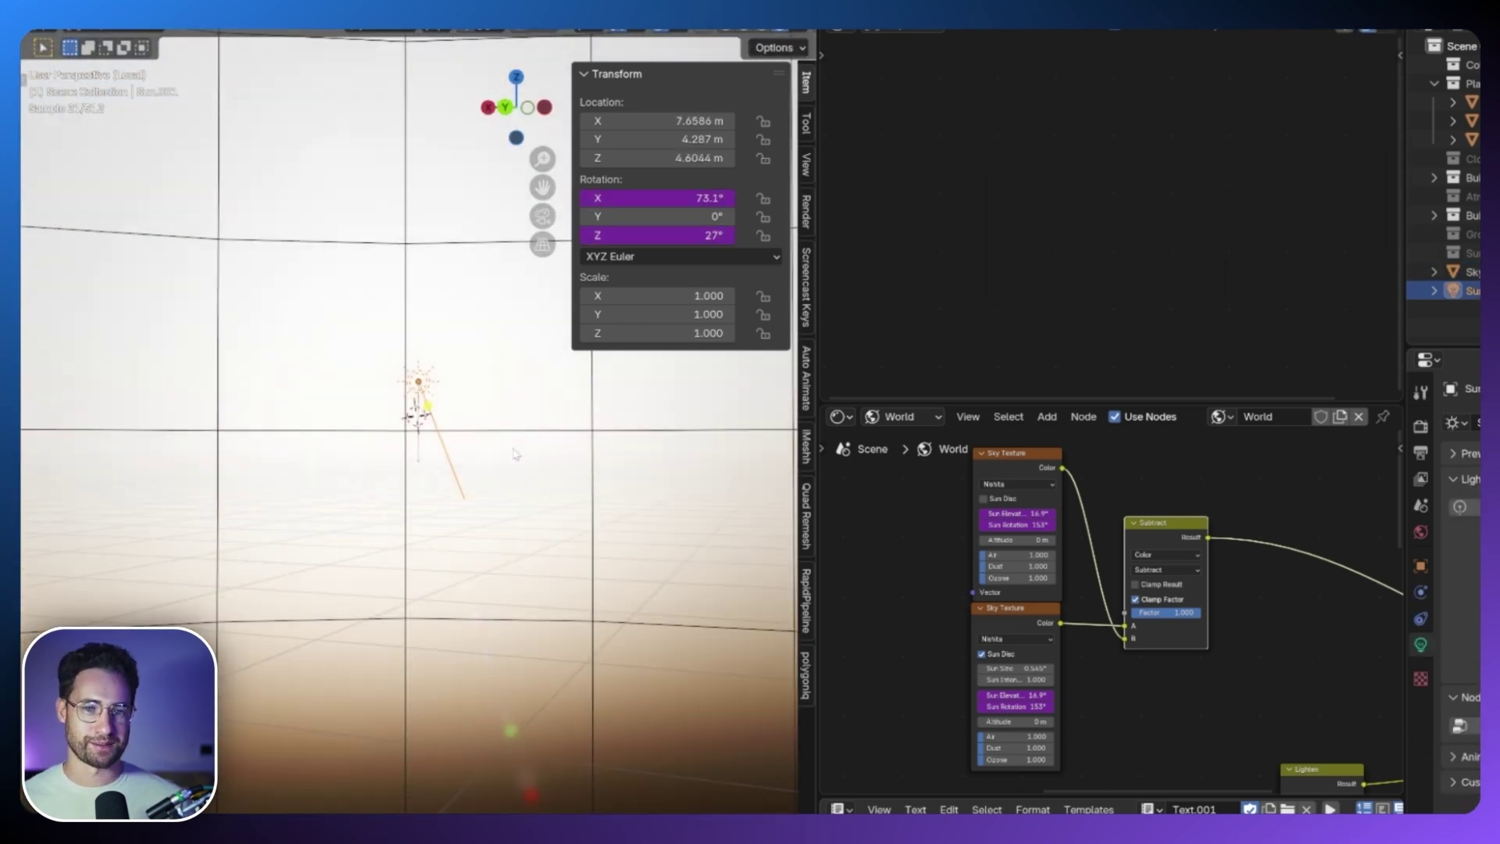
Leave local view and show the full scene through the camera in rendered shading, with the sidebar hidden.
key(KP_0)
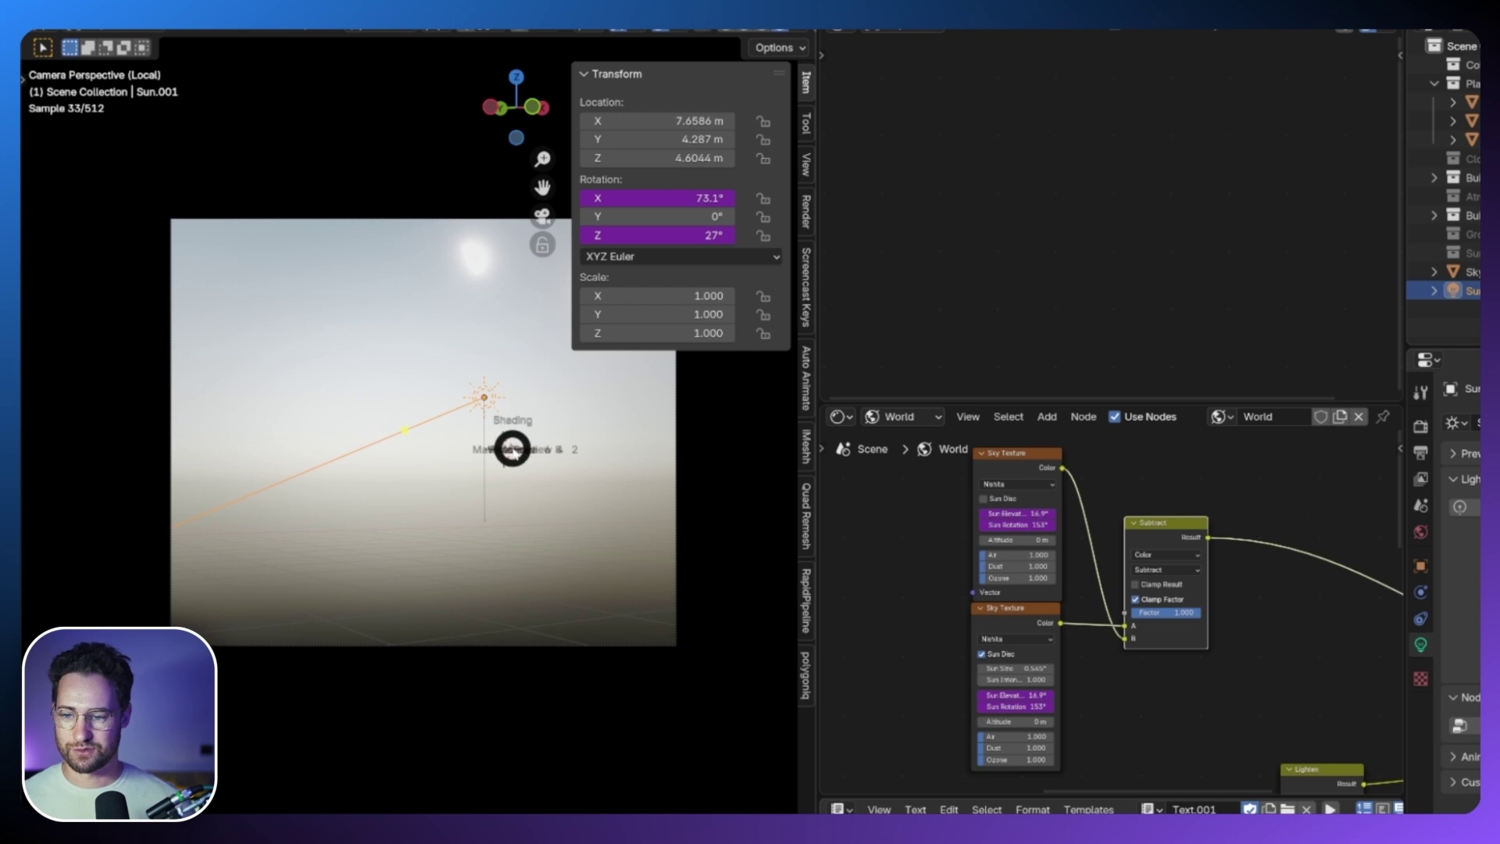
key(n)
key(z)
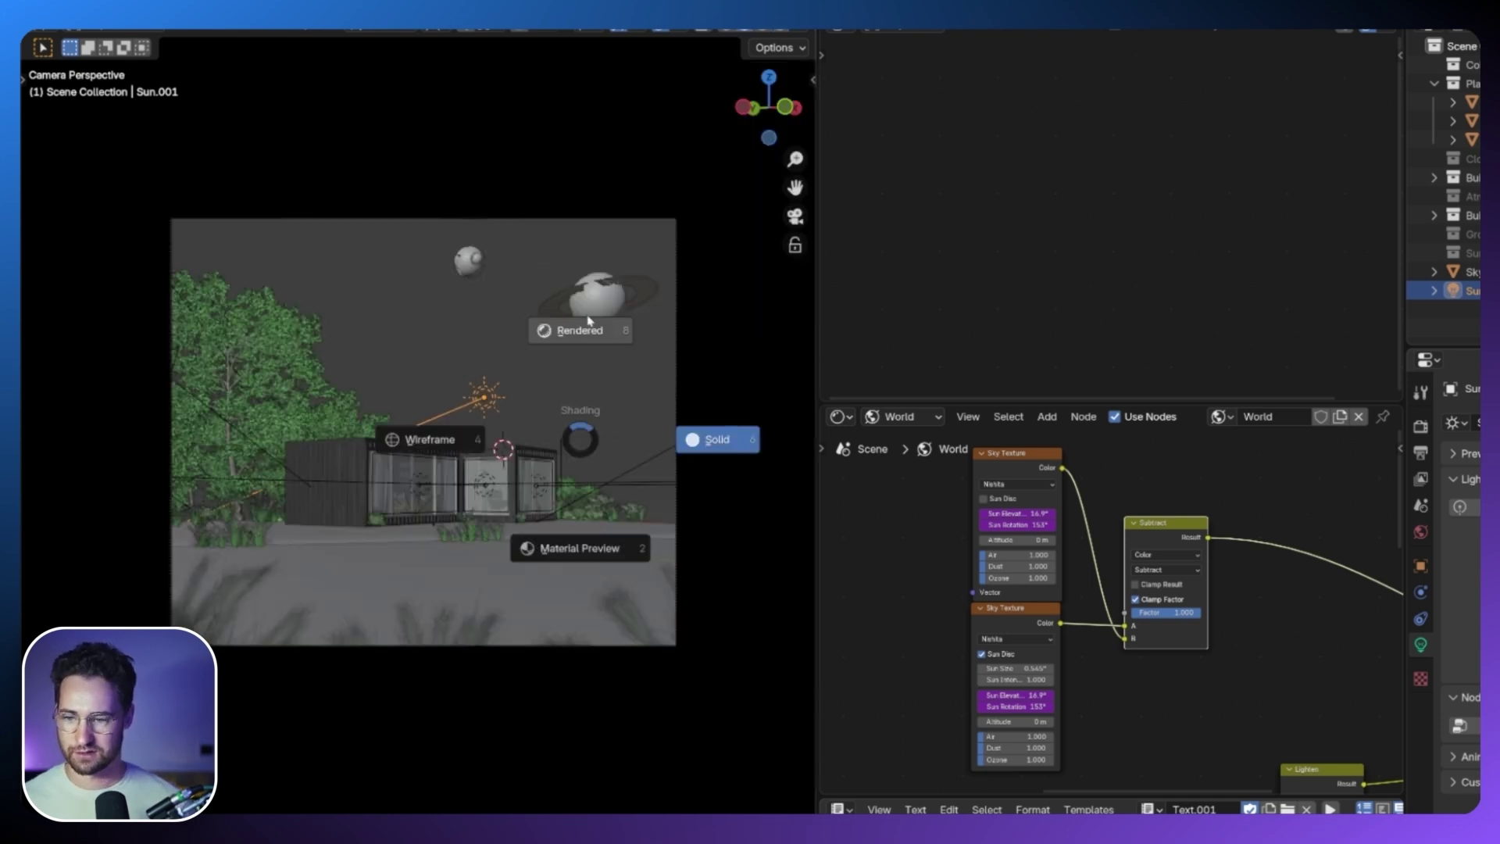
click(588, 363)
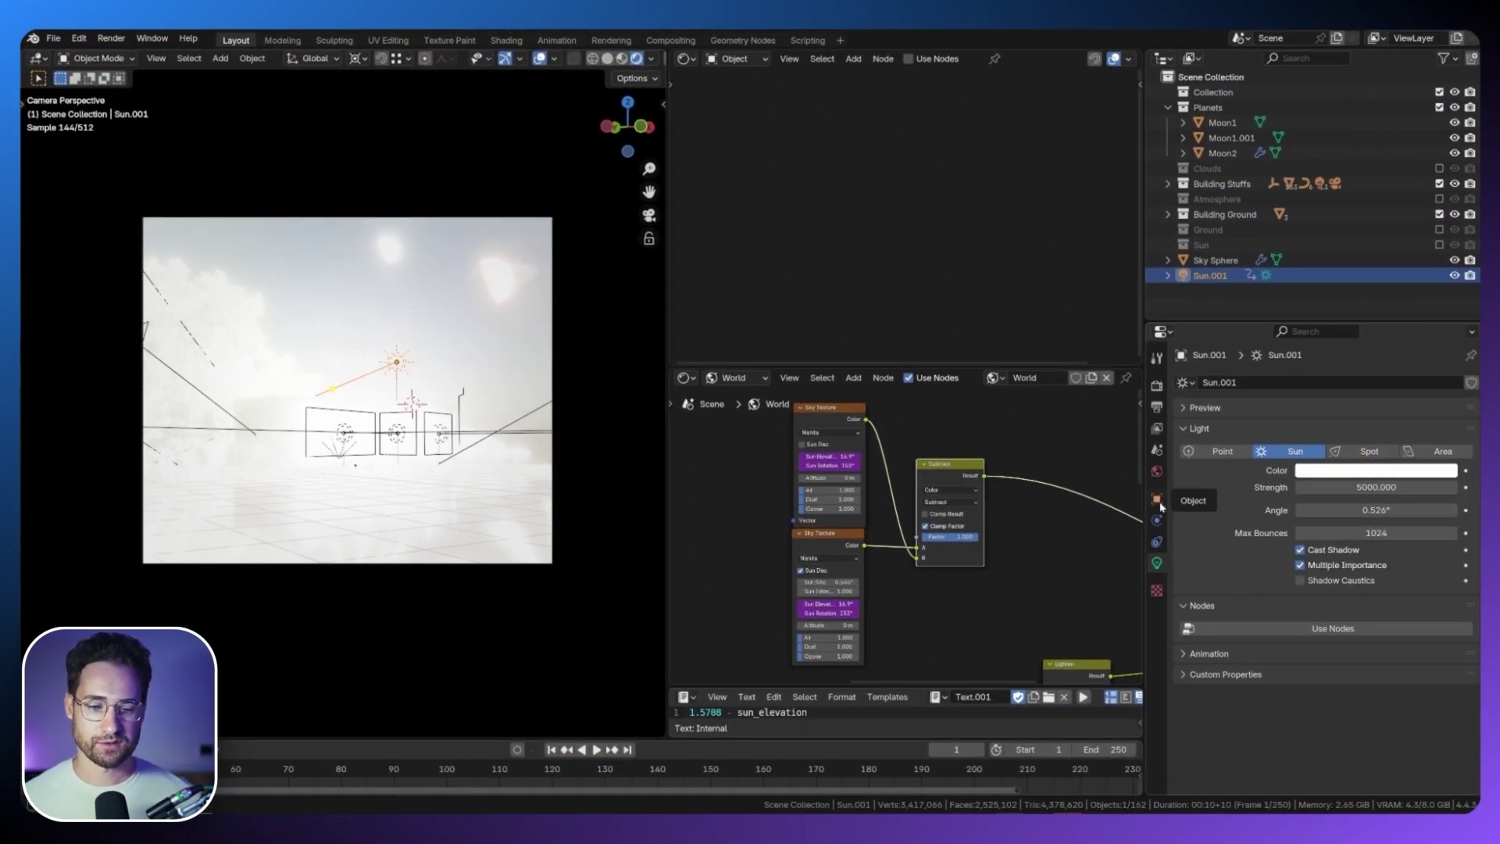
Assign the Planets collection to the sun light's Light Linking so that it only lights the planets.
click(1158, 500)
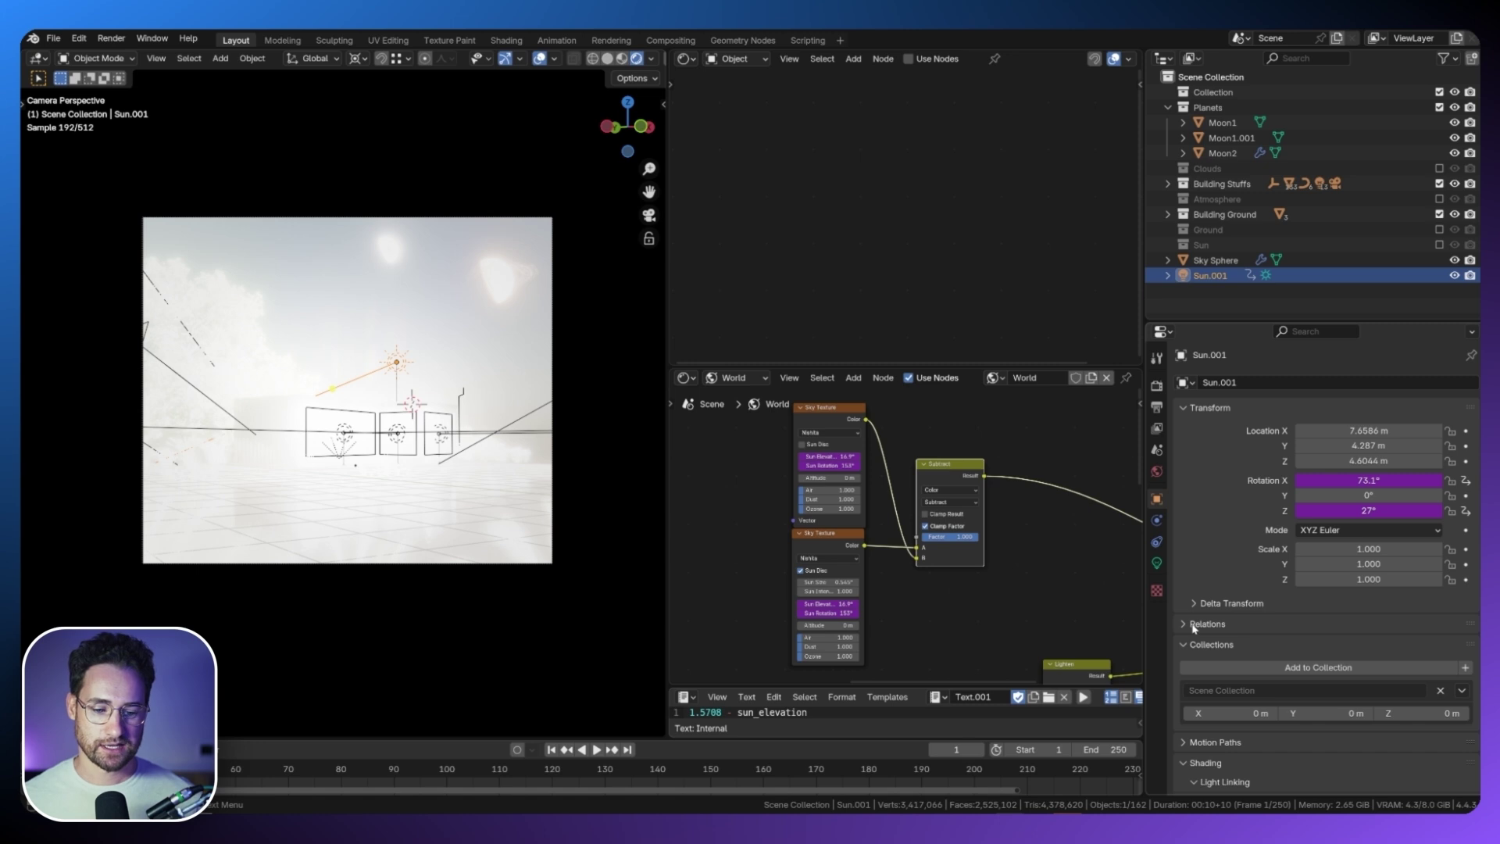
scroll(1193, 627, down, 5)
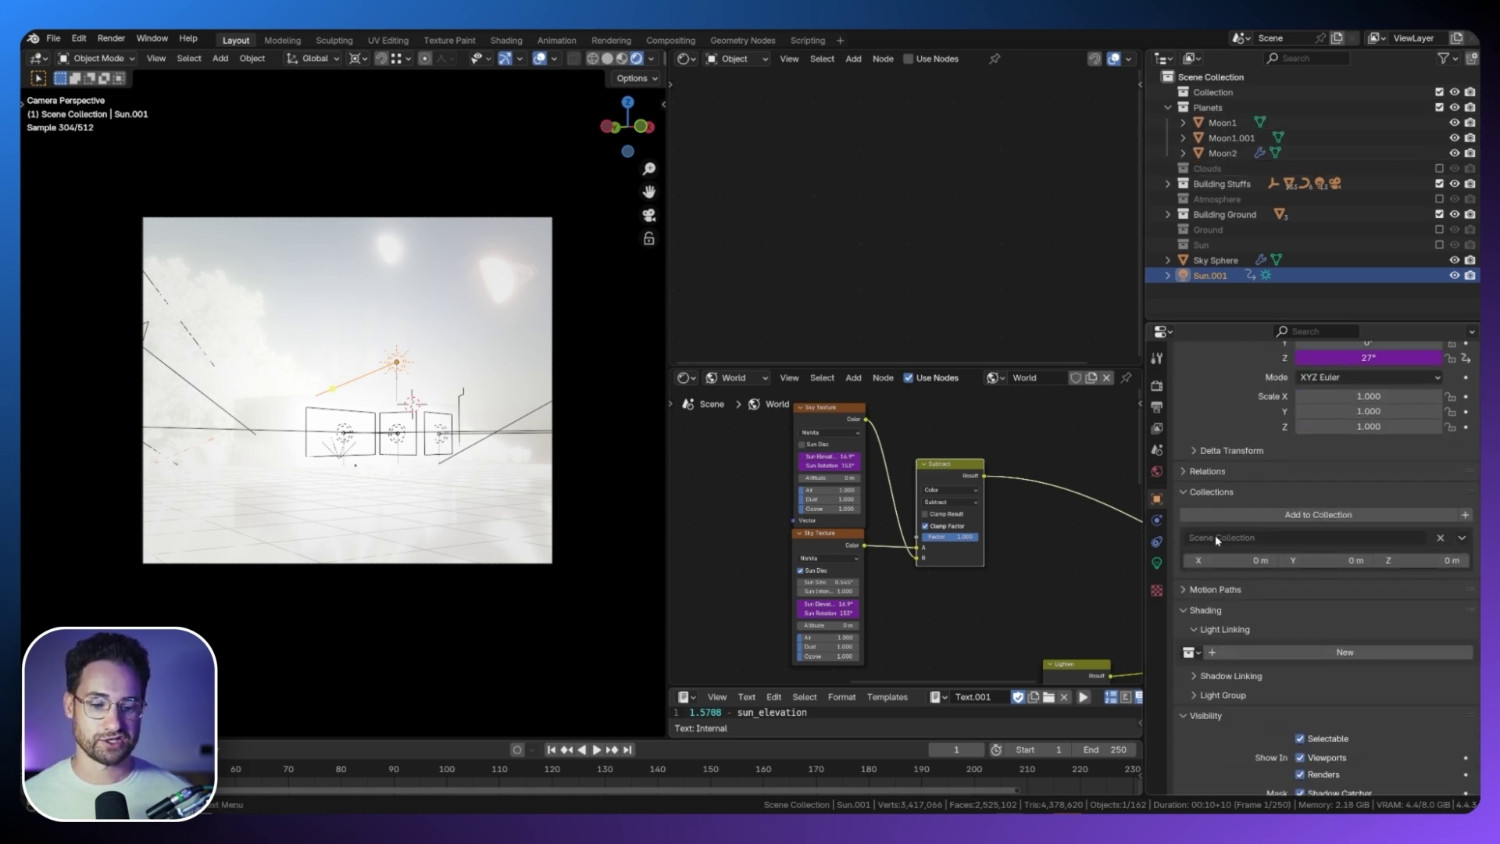
click(1192, 651)
text(pla)
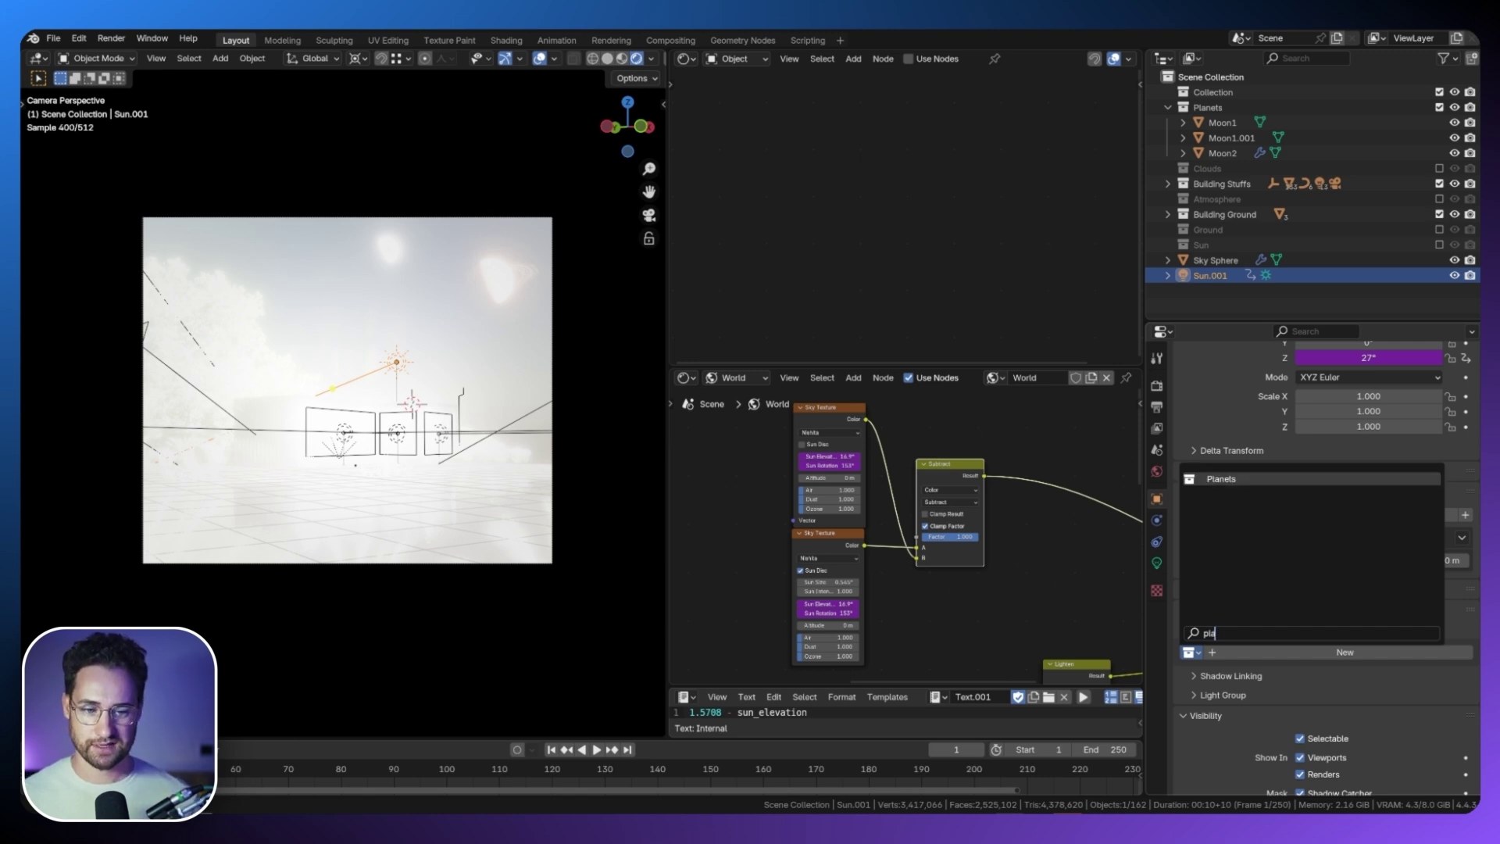
click(1272, 485)
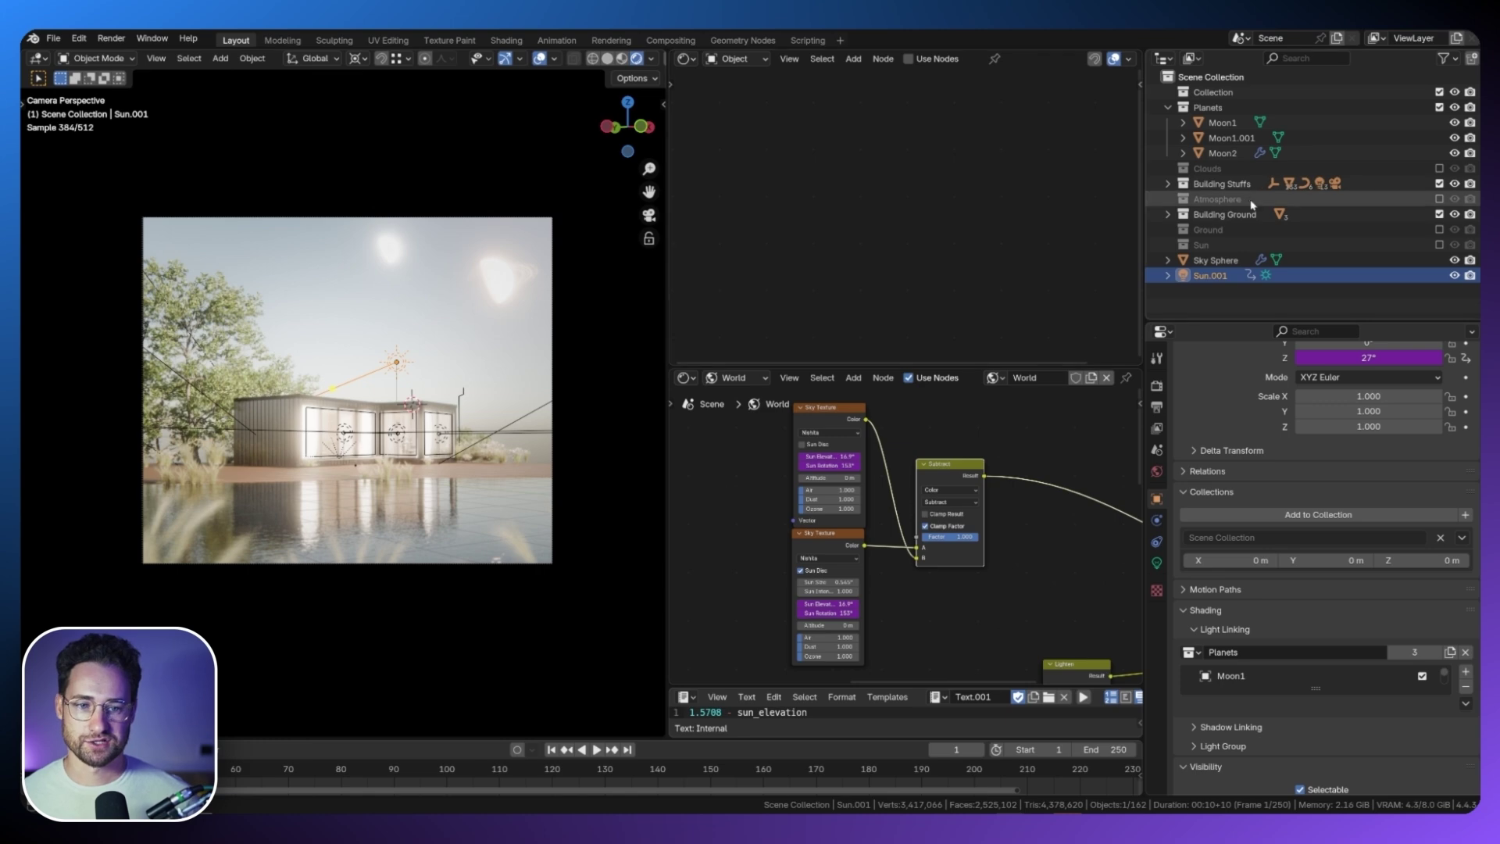
Set the sky sphere's Sky Texture to a Sun Elevation of 1° and a Sun Rotation of 0°.
click(1216, 260)
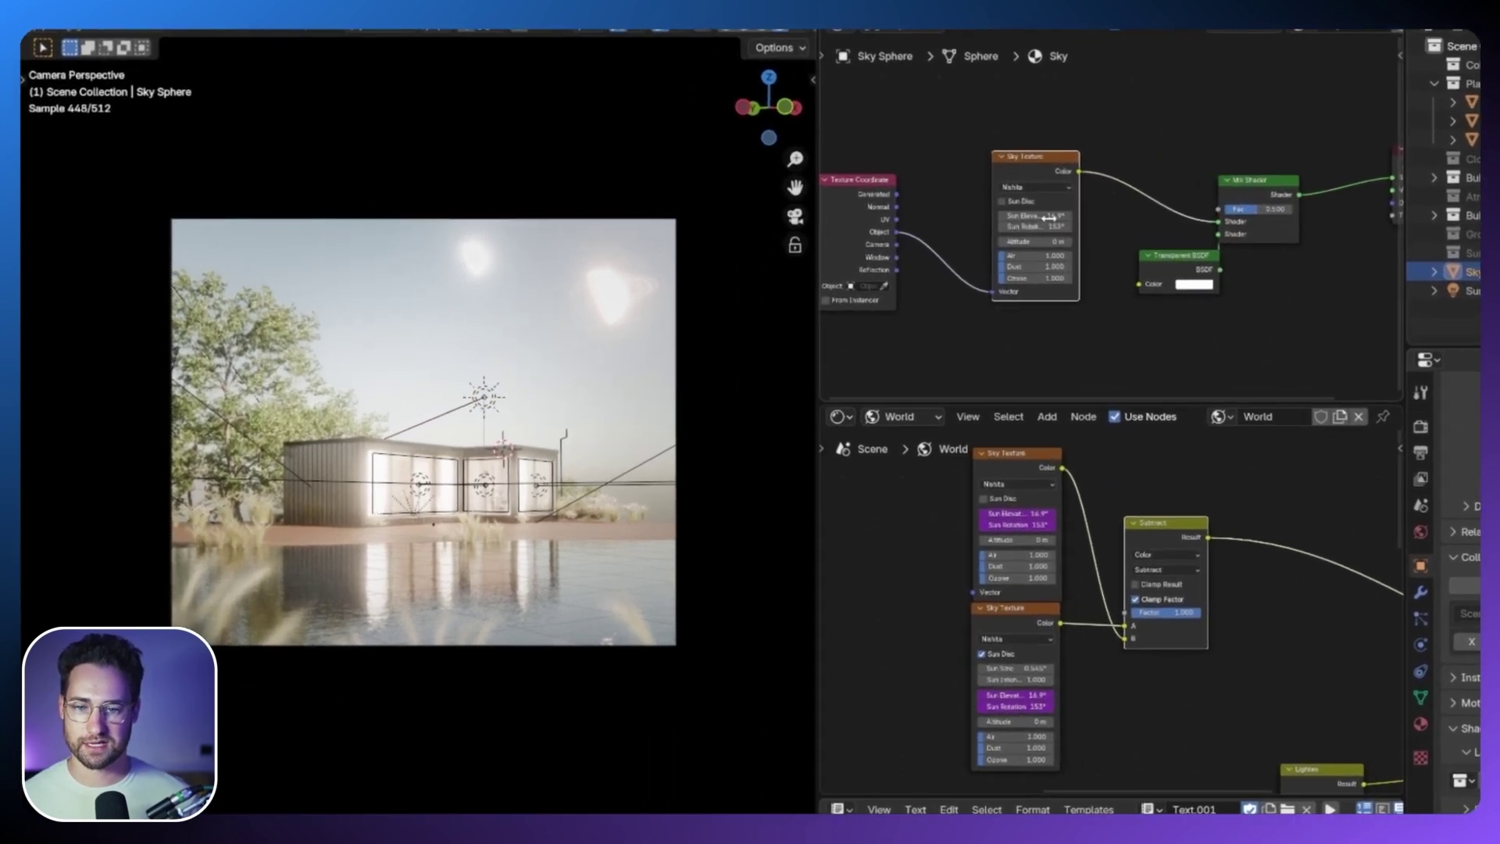
click(952, 216)
text(1)
key(Return)
click(1044, 227)
text(0)
key(Return)
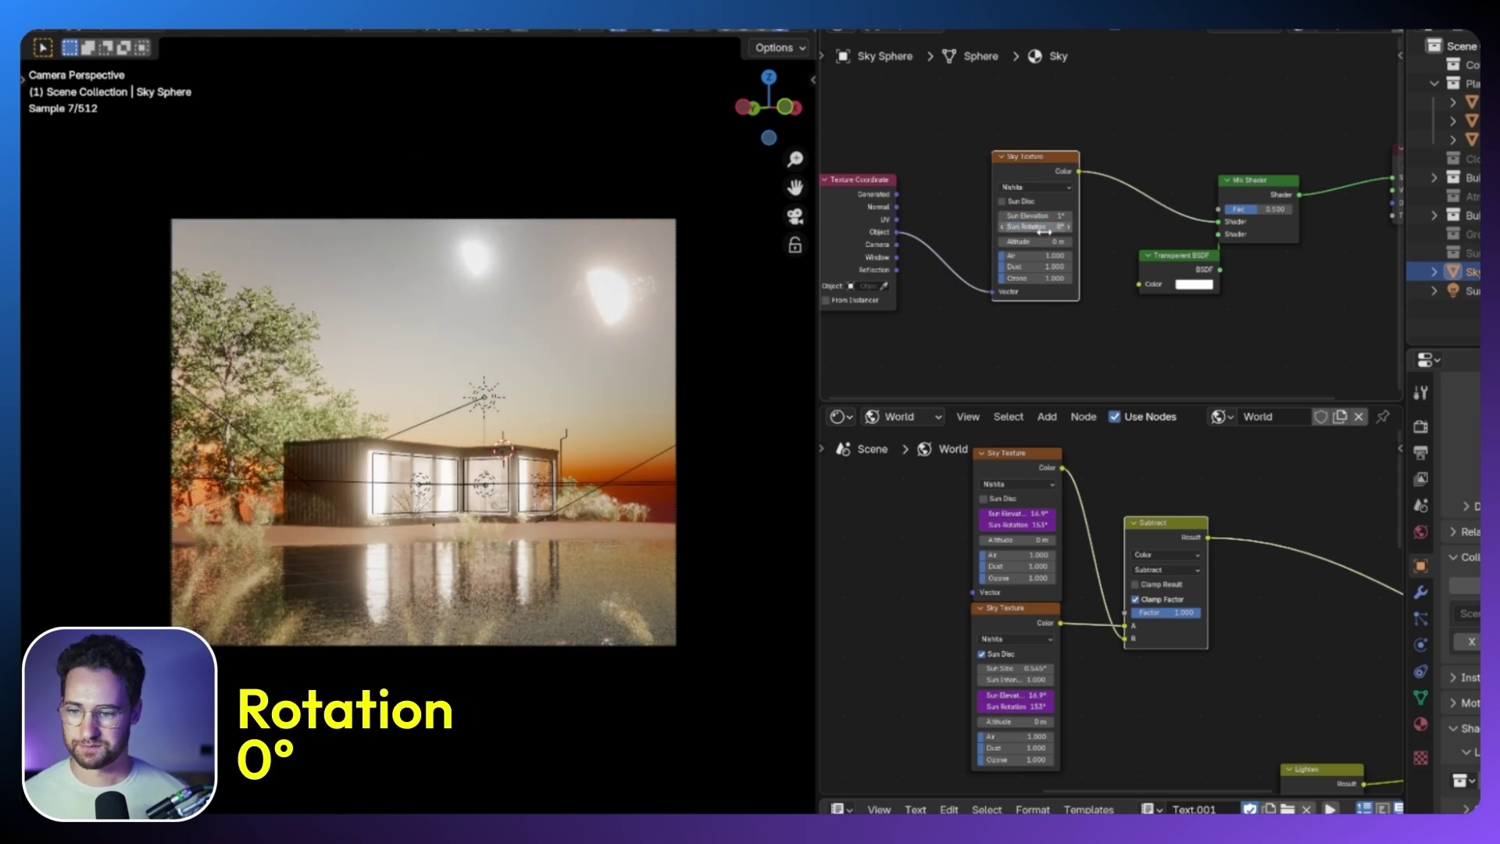
Nudge the sun light to refresh the sun drivers with the new sky values, undoing the stray transform.
click(484, 400)
key(r)
click(643, 362)
right_click(1022, 514)
key(Escape)
key(s)
click(1020, 516)
key(ctrl+z)
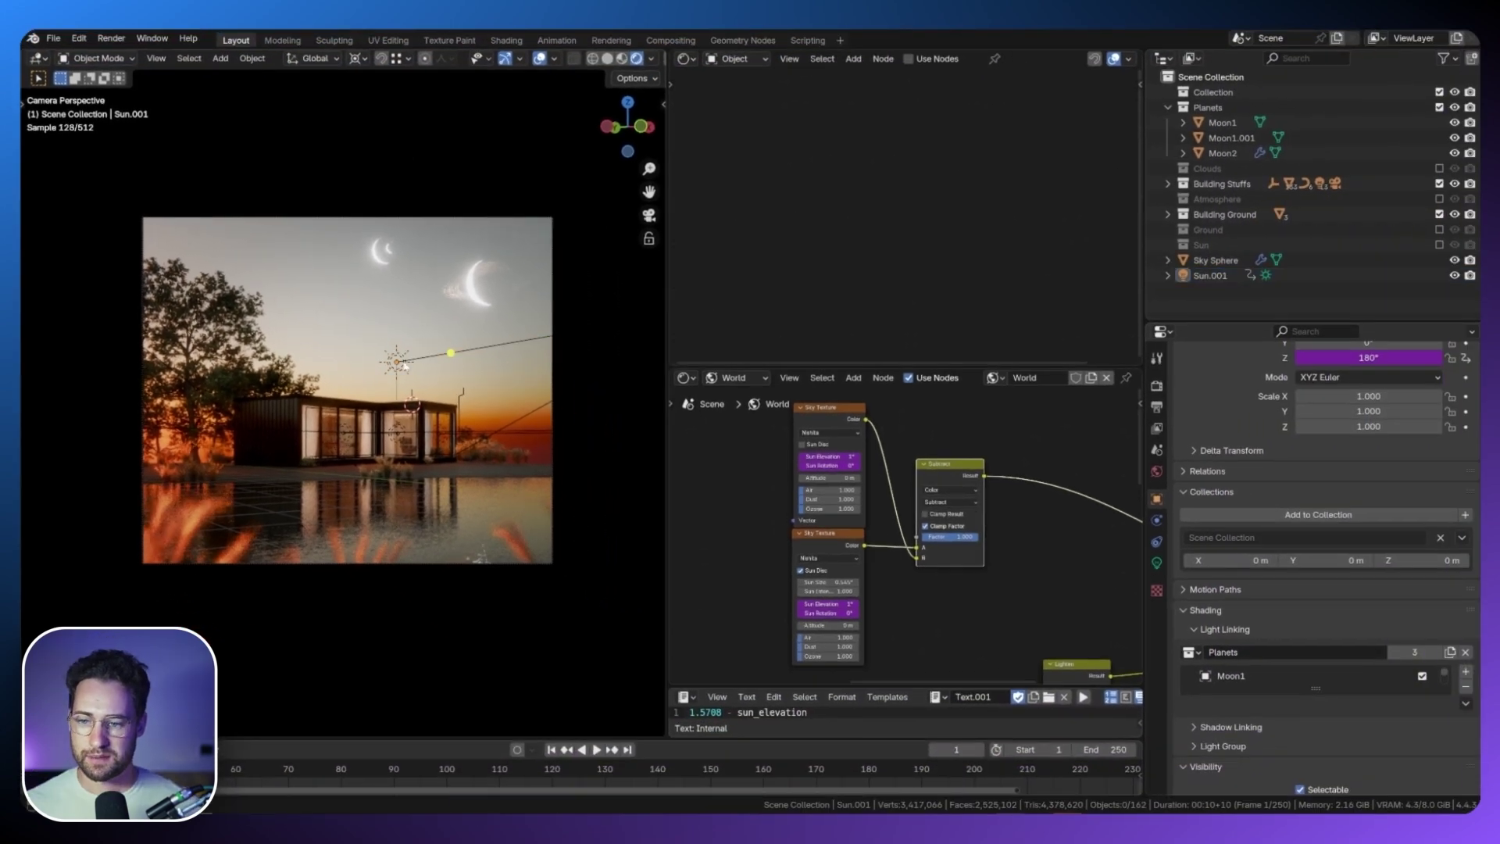
Set the strength of the sun light to 1000.
click(404, 365)
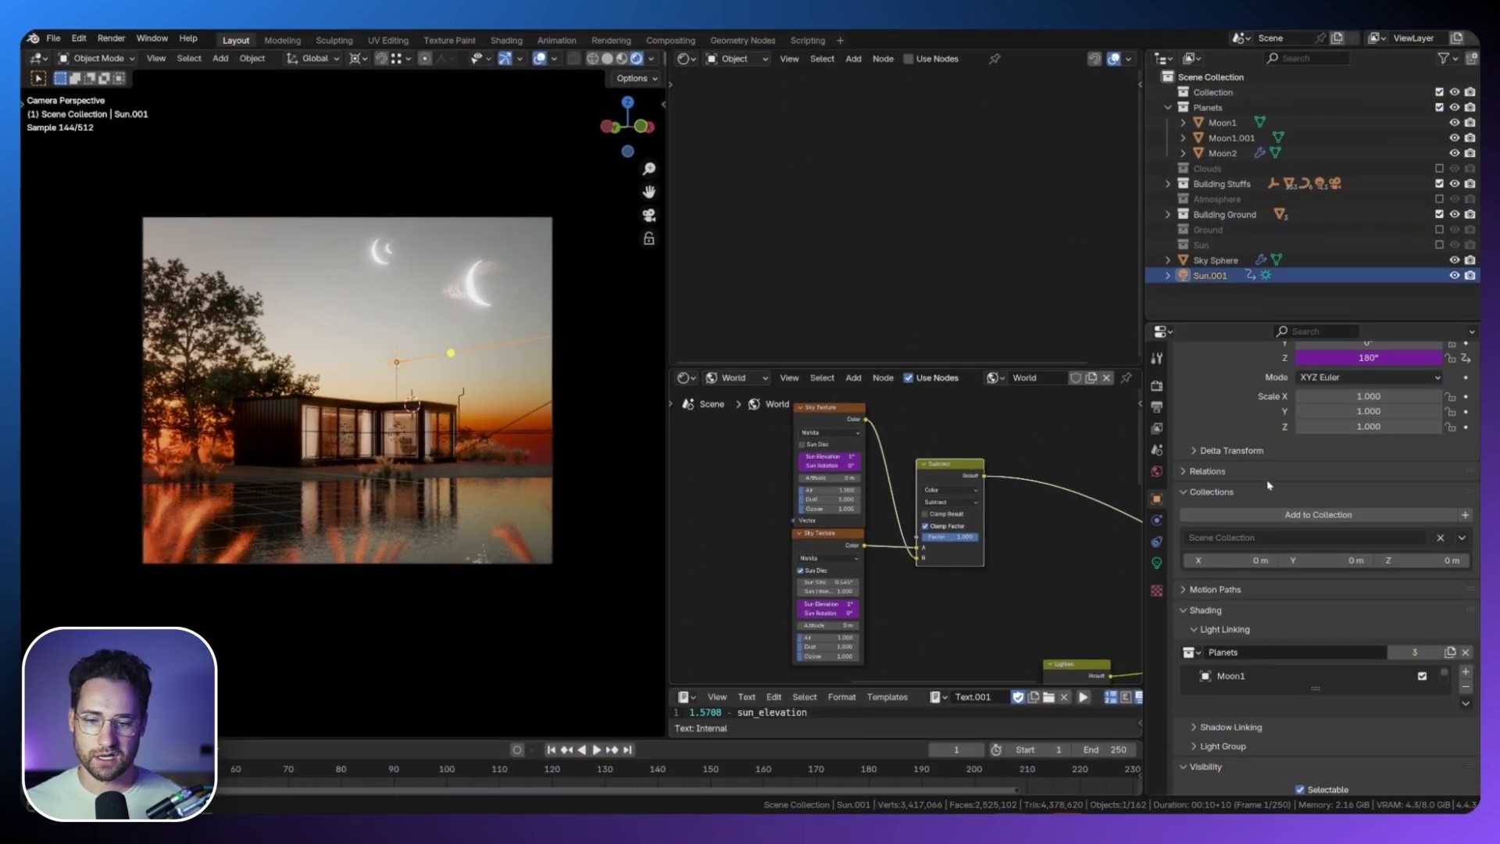
click(1159, 563)
double_click(1374, 486)
text(1000)
key(Return)
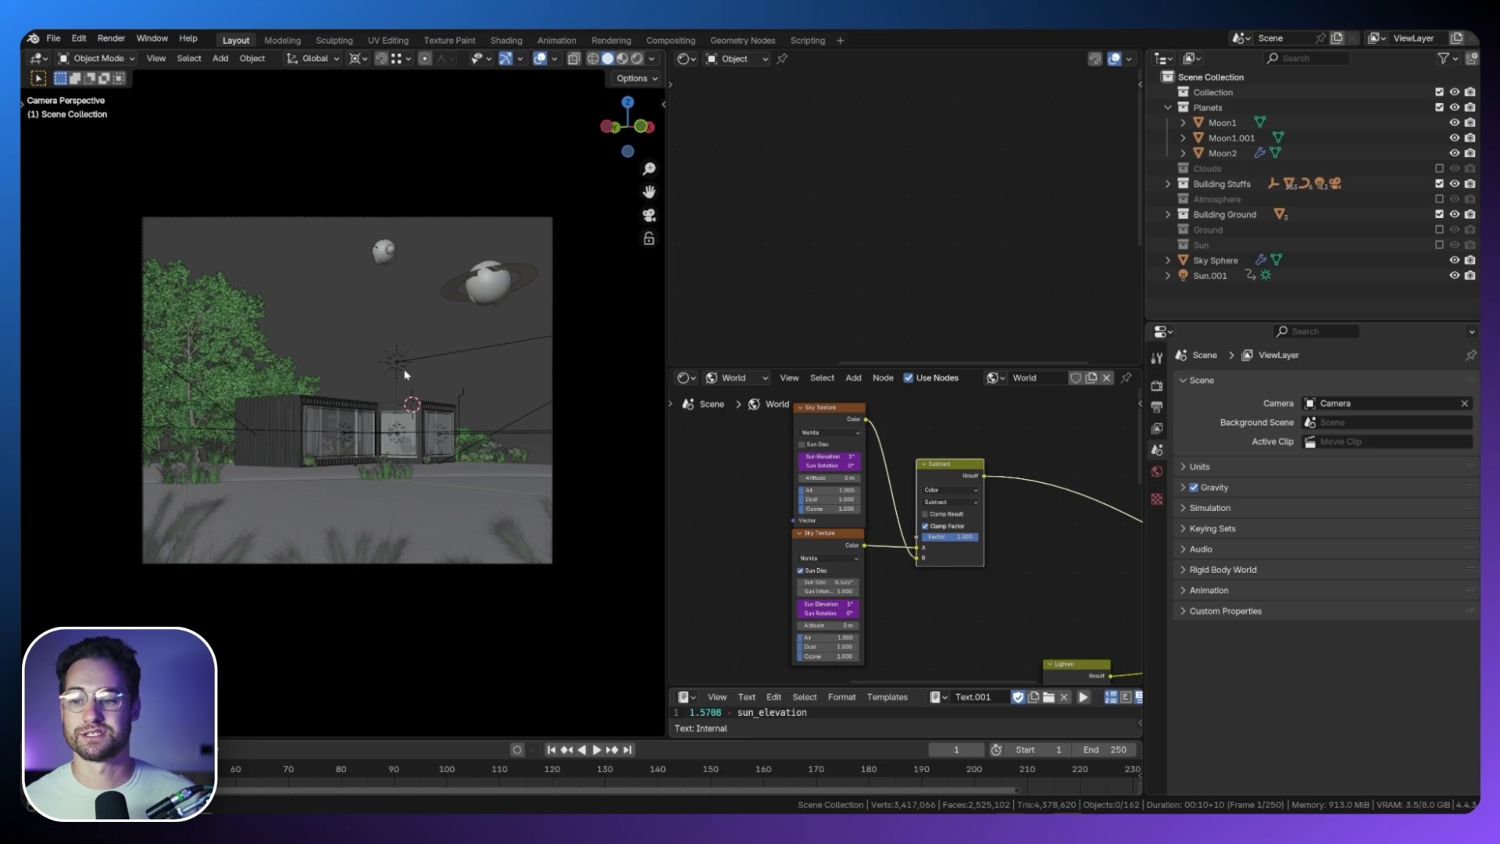
Enable the Clouds collection and examine its higher and lower cloud layers in relation to the sky sphere.
click(1439, 169)
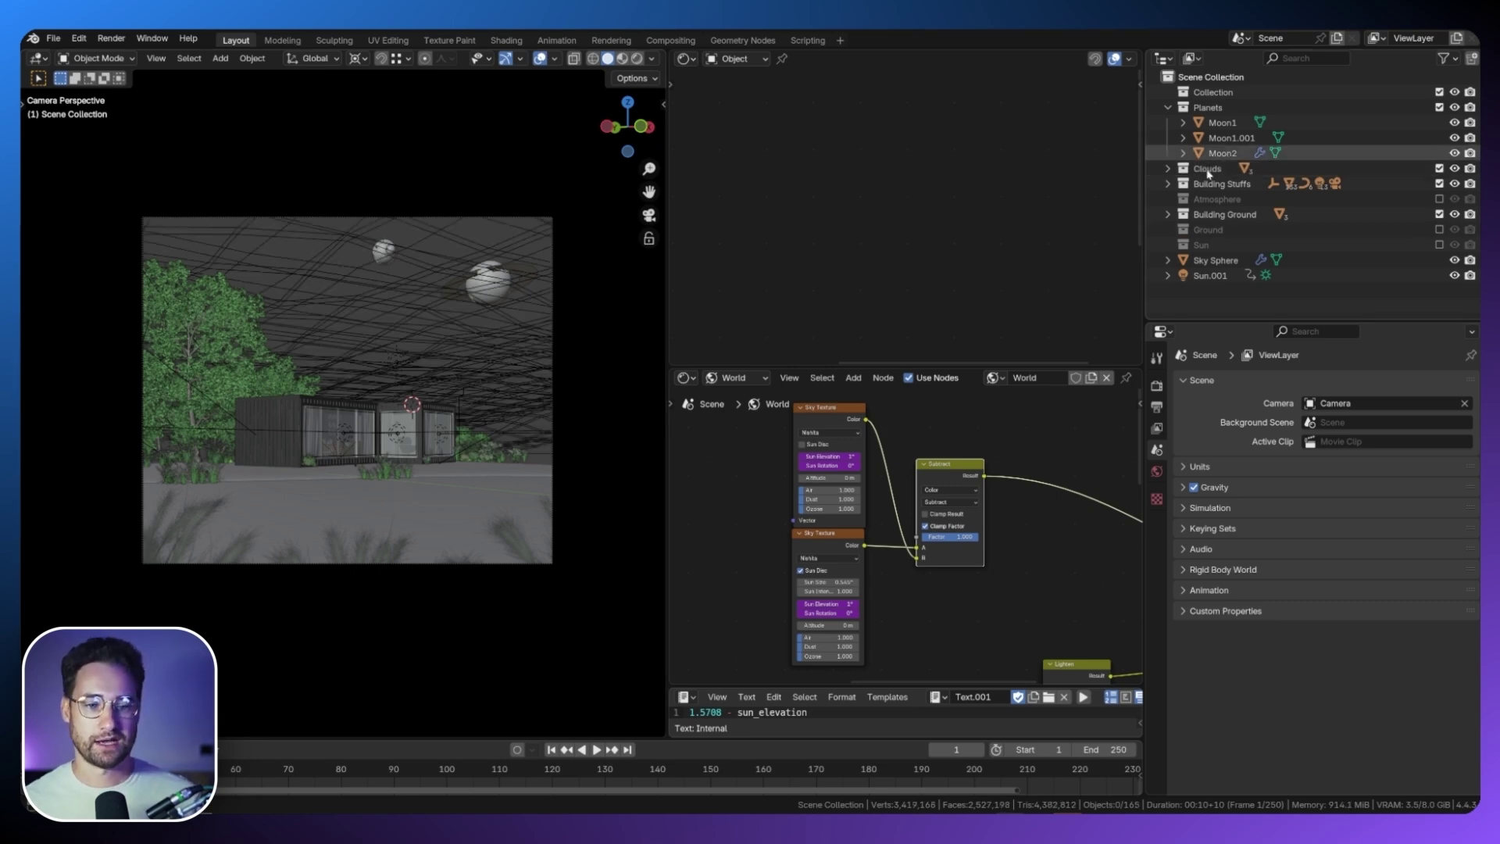
middle_drag(344, 324, 354, 351)
scroll(378, 350, down, 12)
scroll(397, 357, down, 6)
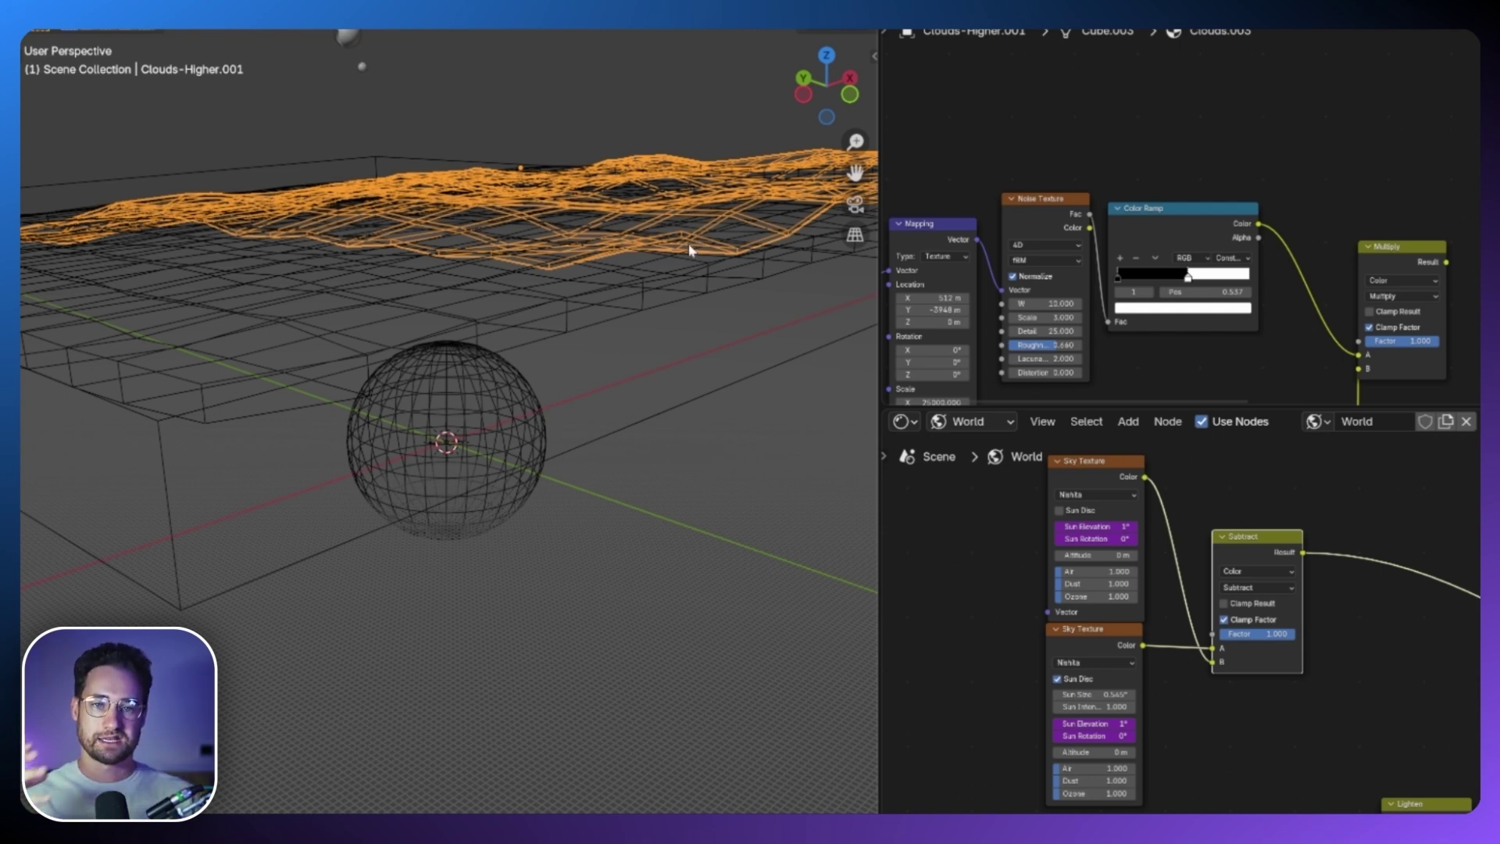
scroll(682, 252, down, 3)
middle_drag(682, 252, 586, 234)
click(592, 357)
middle_drag(591, 361, 687, 358)
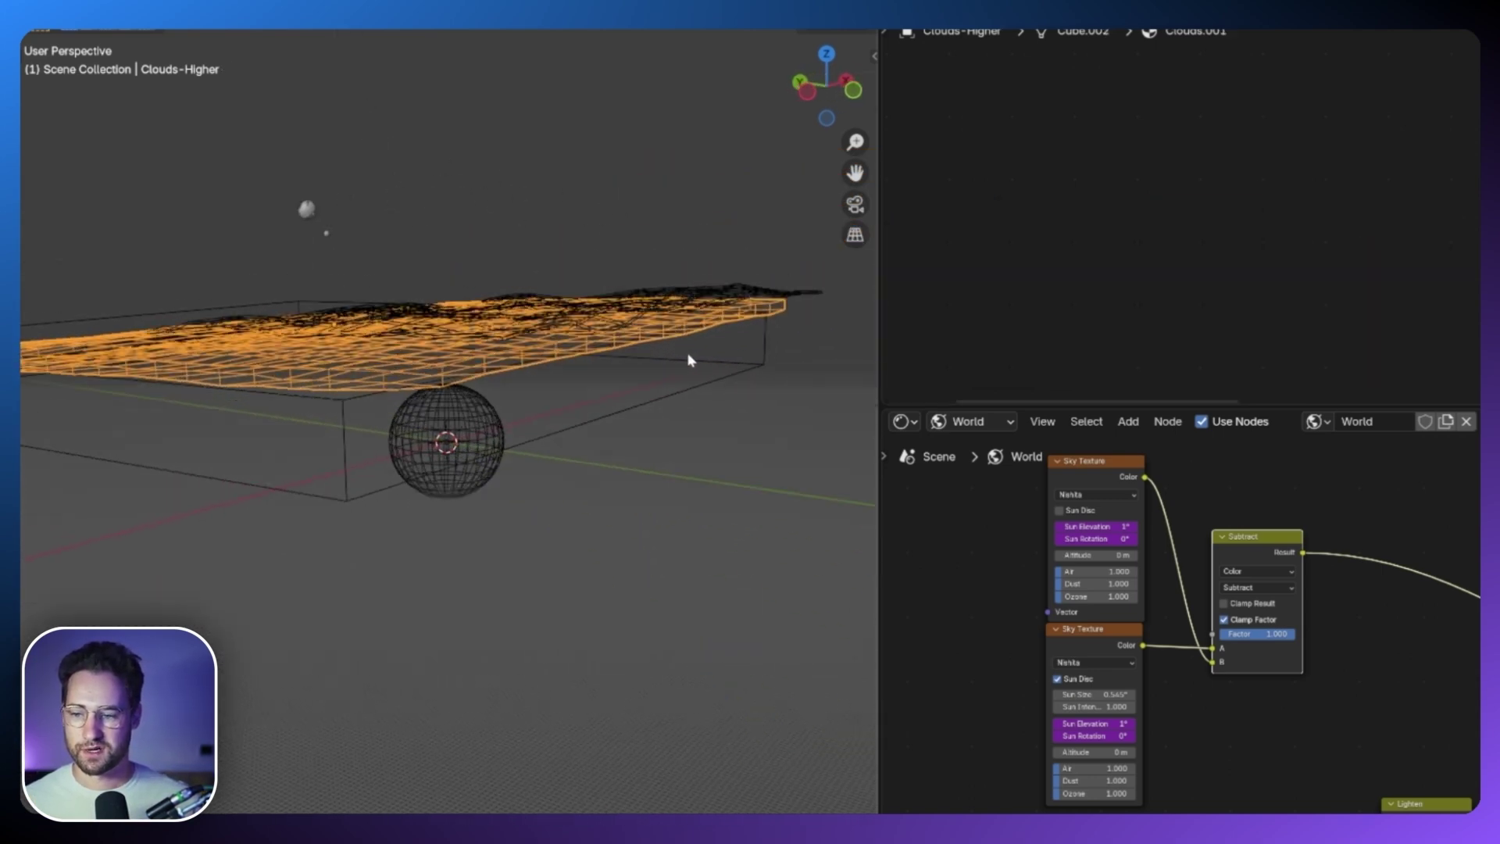
click(345, 419)
middle_drag(359, 405, 386, 410)
Set the viewport display of the Clouds-Lower object to Wire.
click(1156, 498)
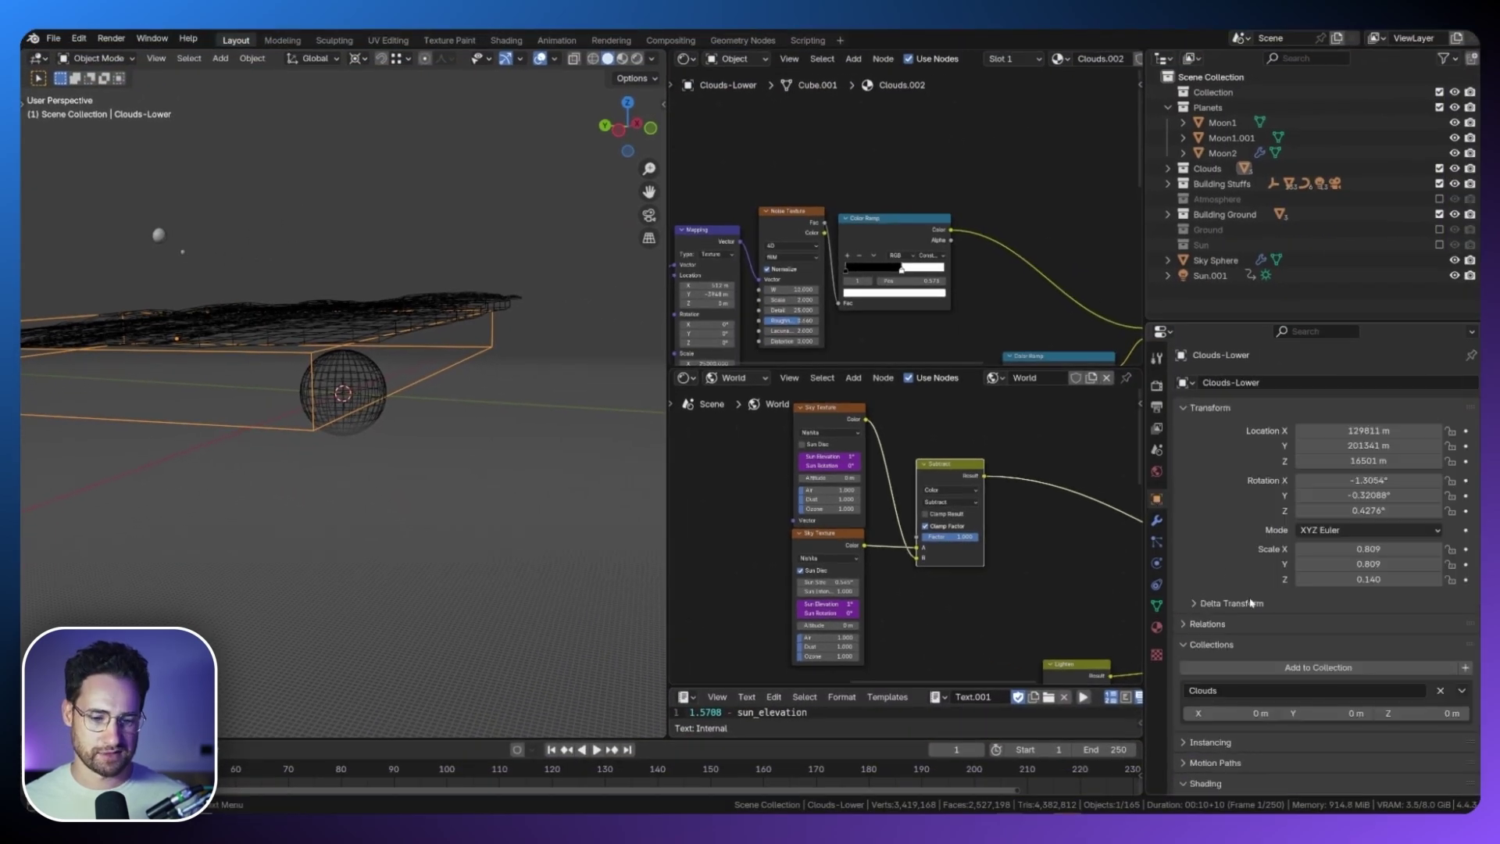
scroll(1250, 602, down, 15)
scroll(1300, 627, down, 5)
click(1375, 699)
click(1325, 737)
Select the sky sphere and the planets and scale them up together until the sphere encloses the clouds, with a final factor of about 1.142.
middle_drag(520, 453, 454, 421)
click(380, 394)
mouse_move(402, 311)
middle_down()
mouse_move(443, 328)
mouse_move(423, 325)
middle_up()
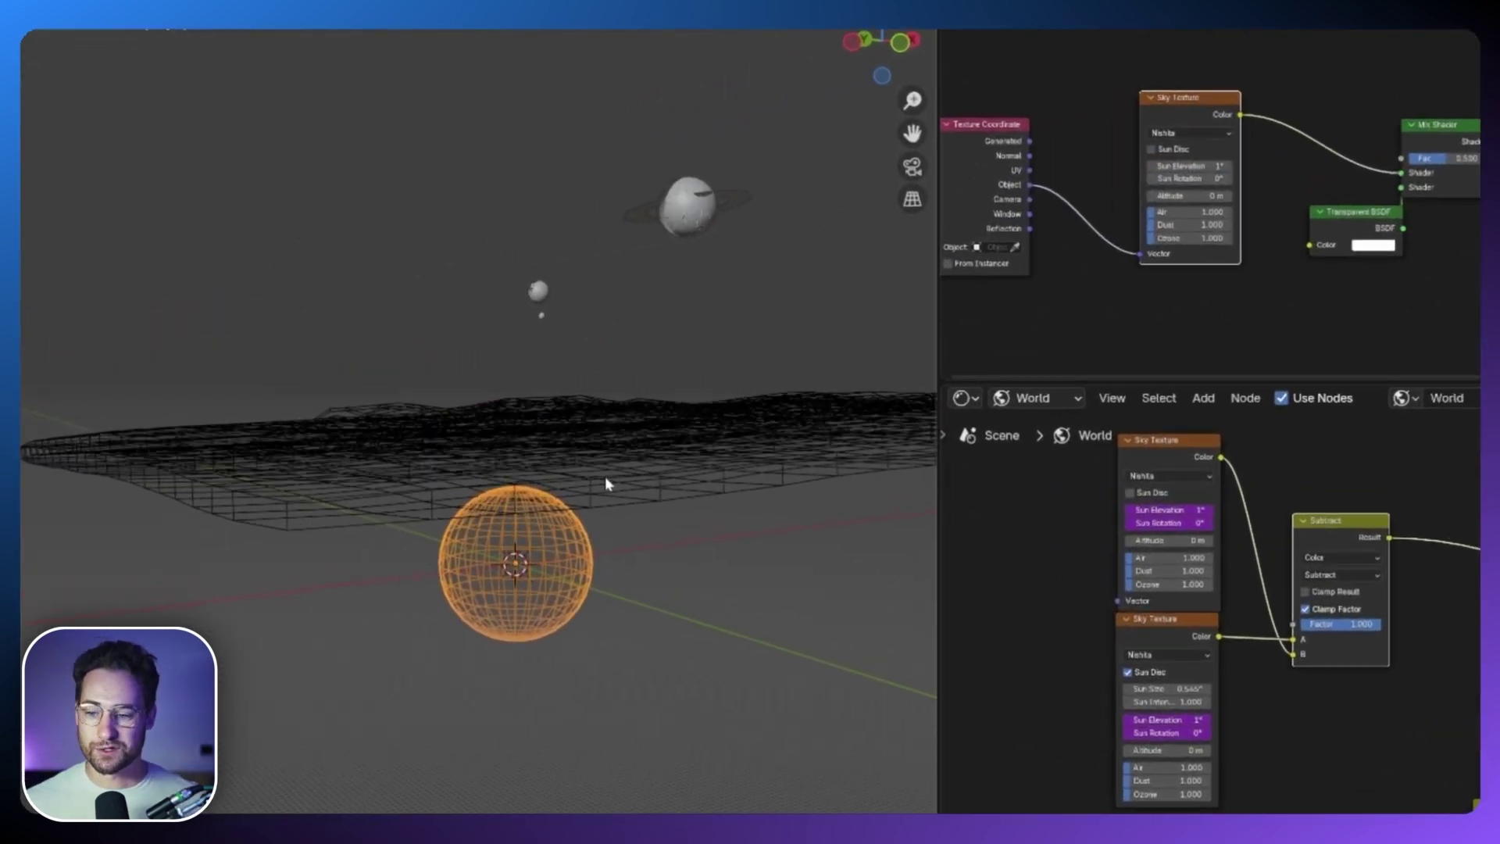
middle_drag(605, 476, 598, 482)
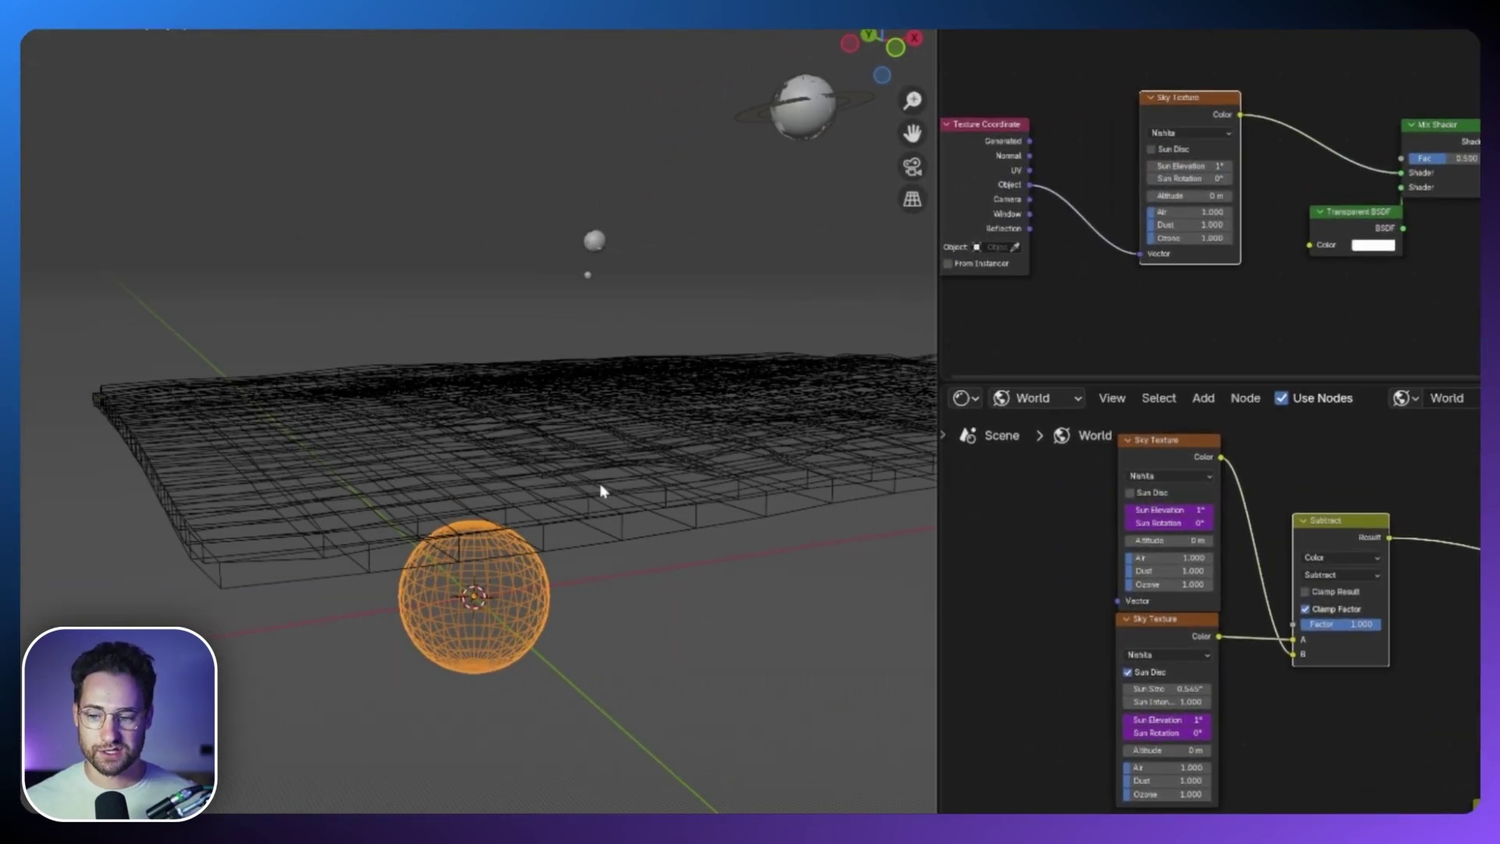
shift+drag(649, 294, 581, 234)
scroll(700, 249, down, 3)
shift+drag(700, 247, 734, 184)
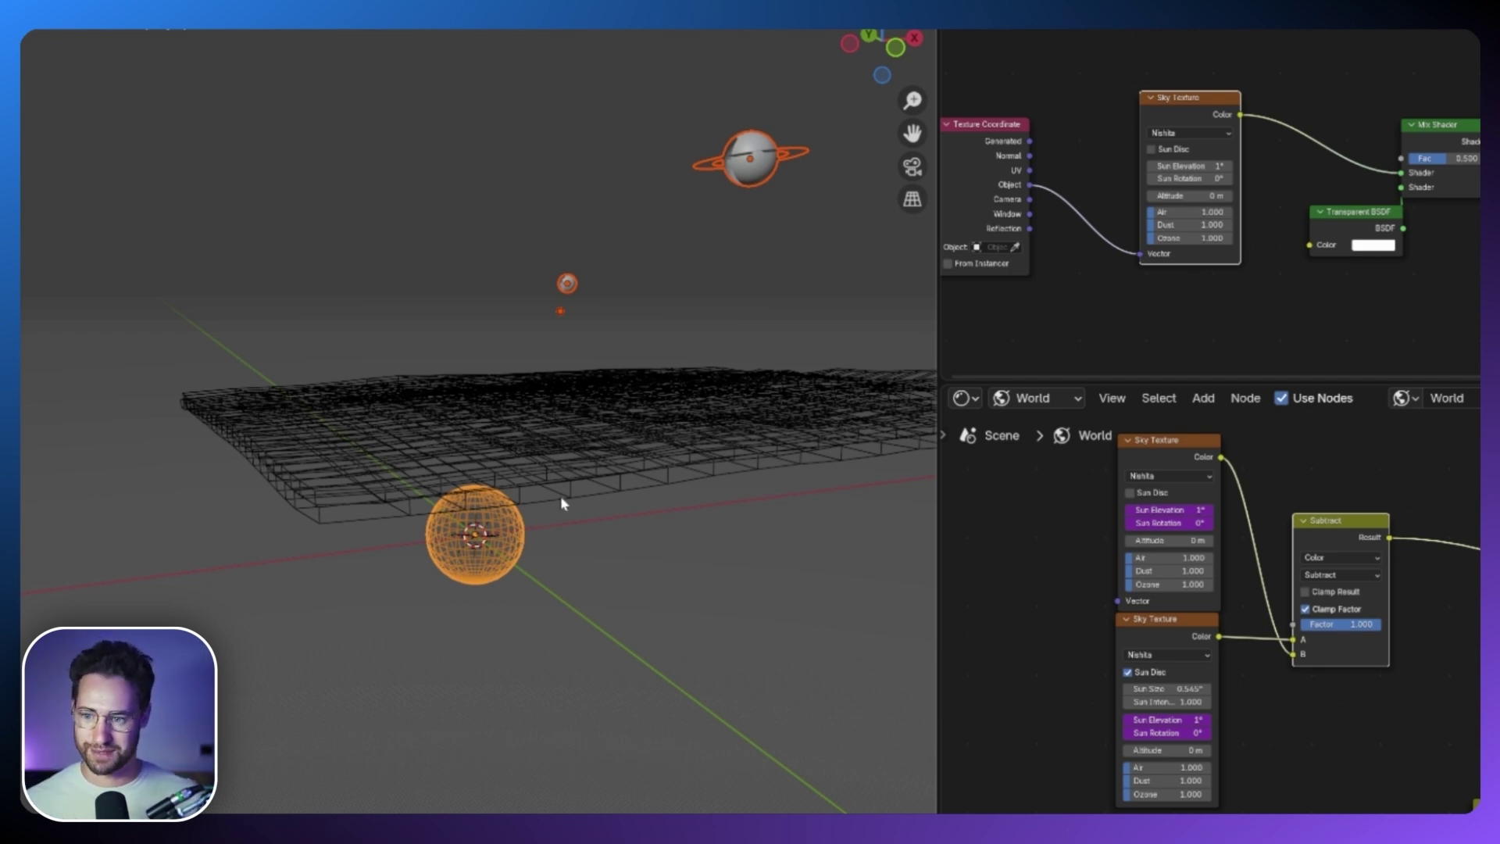
key(s)
right_click(656, 432)
middle_drag(481, 547, 503, 683)
key(s)
click(422, 461)
middle_drag(426, 461, 549, 351)
key(s)
click(438, 508)
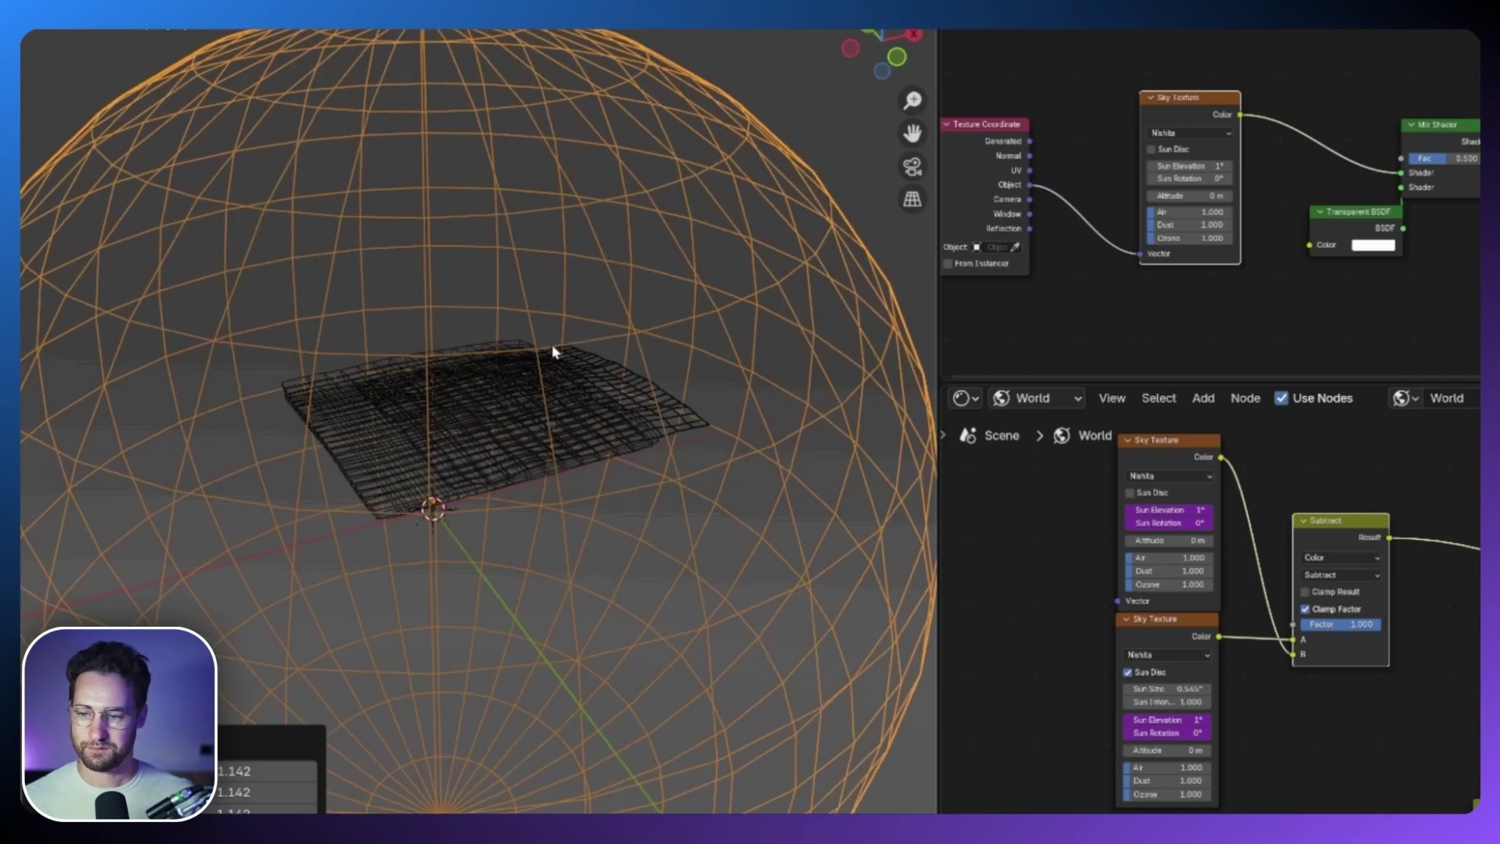
Return to the camera view, select Clouds-Lower, and show the scene in rendered shading with overlays hidden.
key(KP_0)
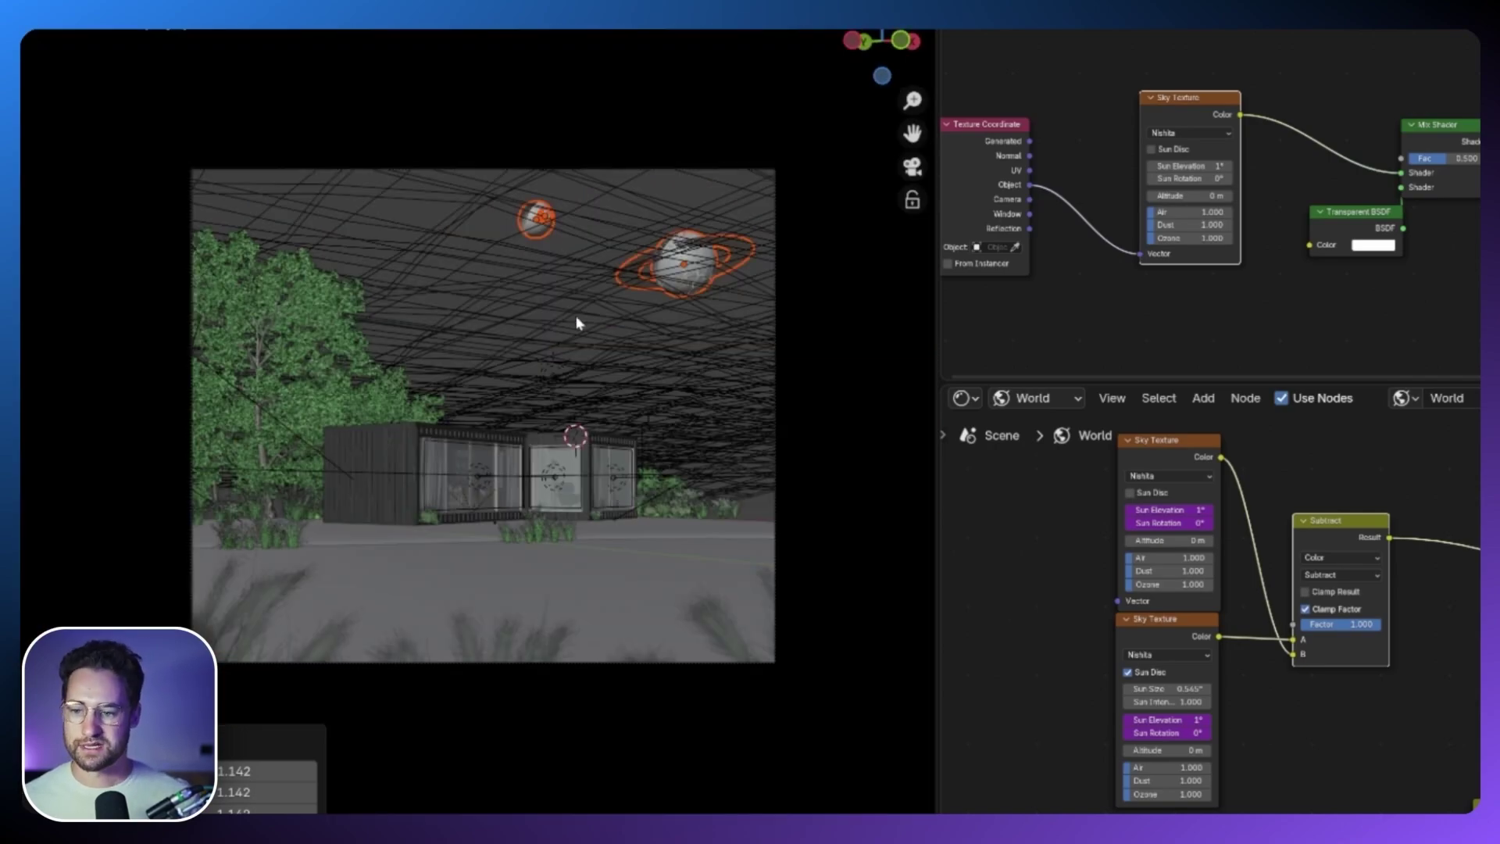
click(578, 322)
key(z)
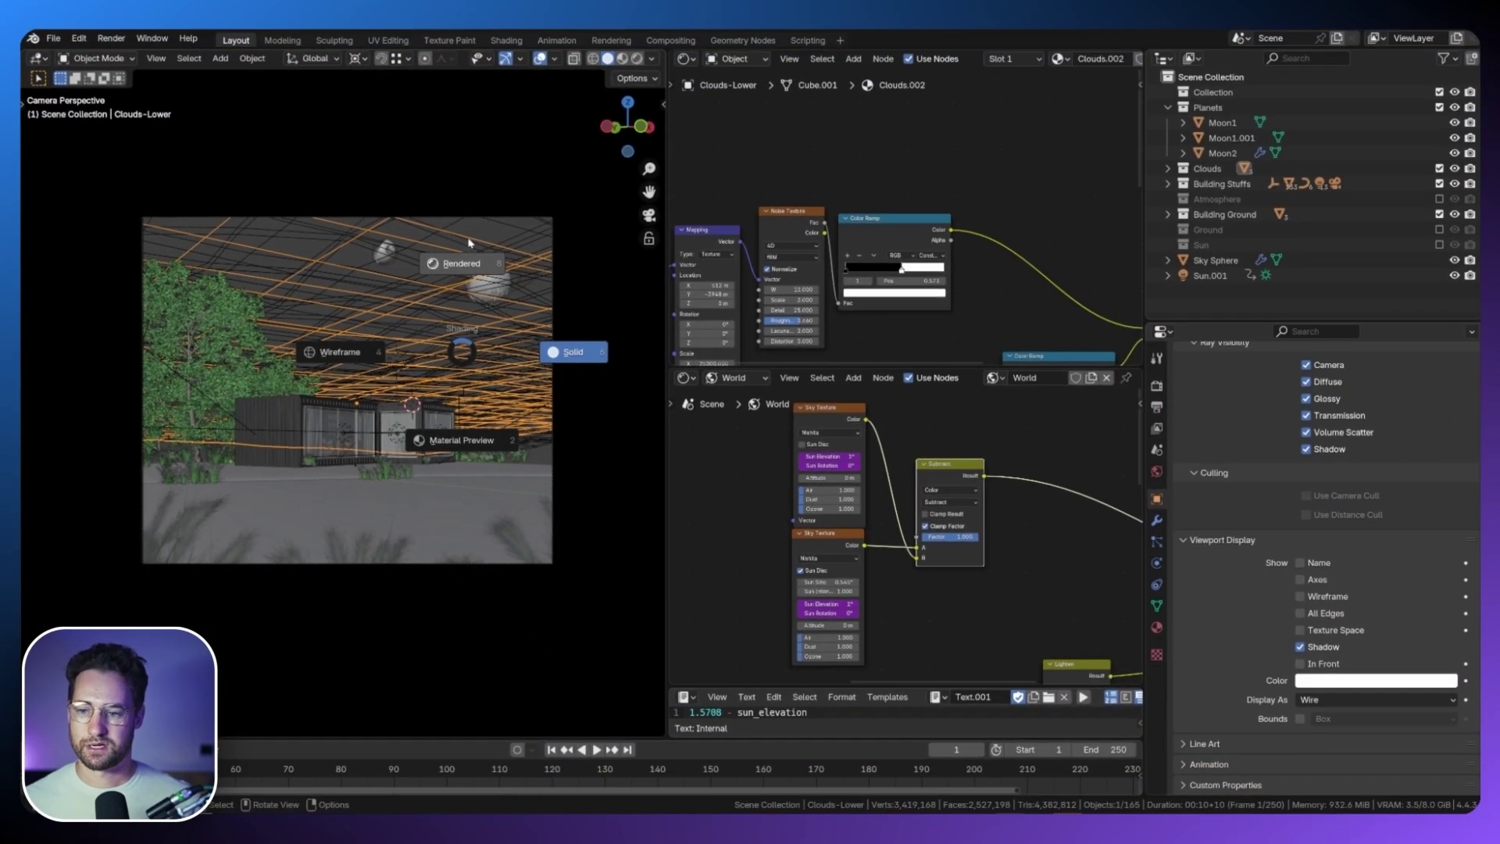
click(470, 243)
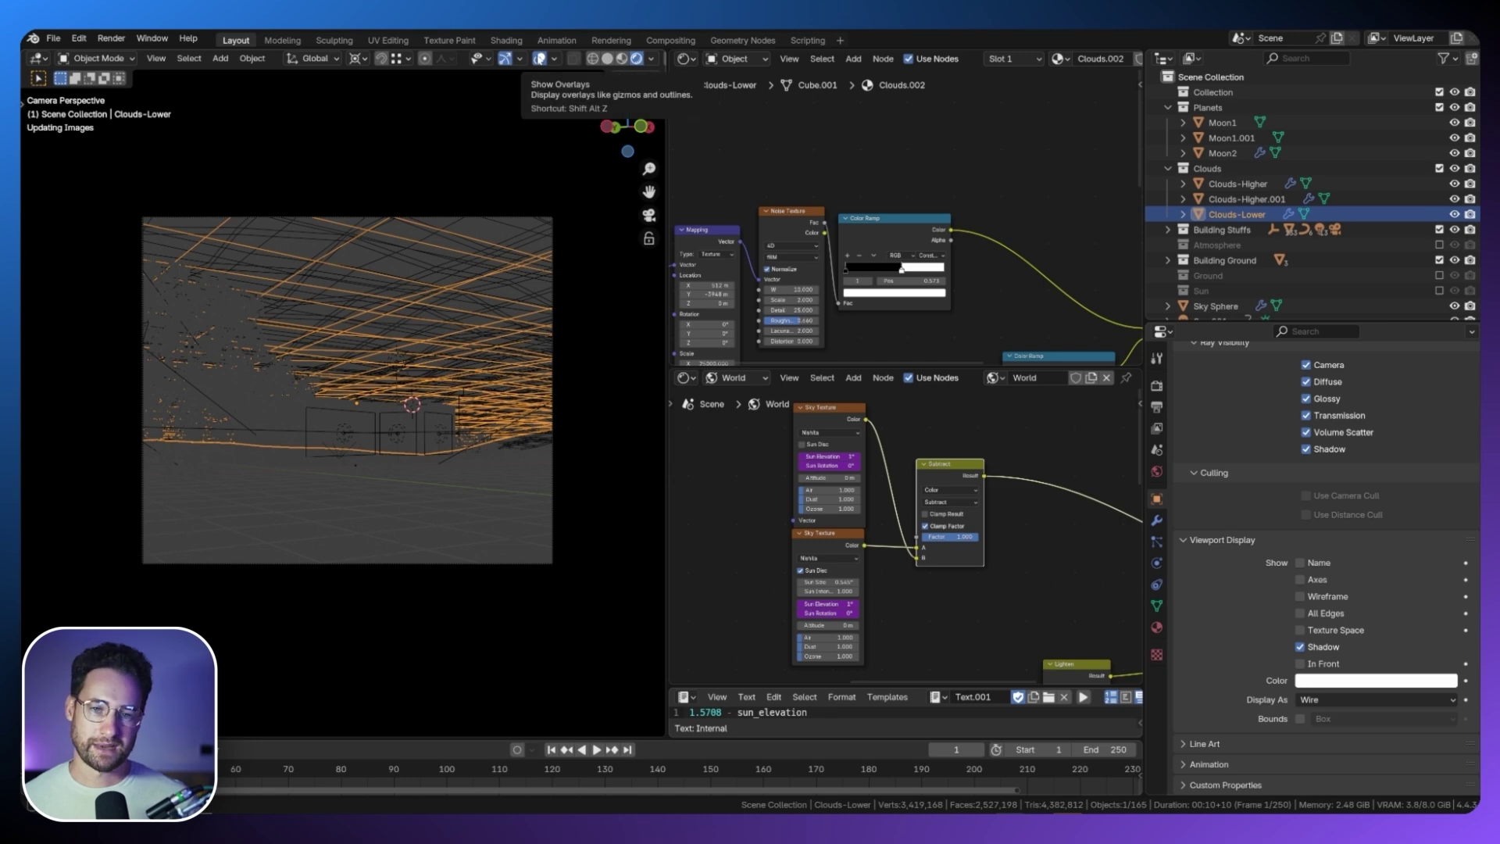
click(540, 59)
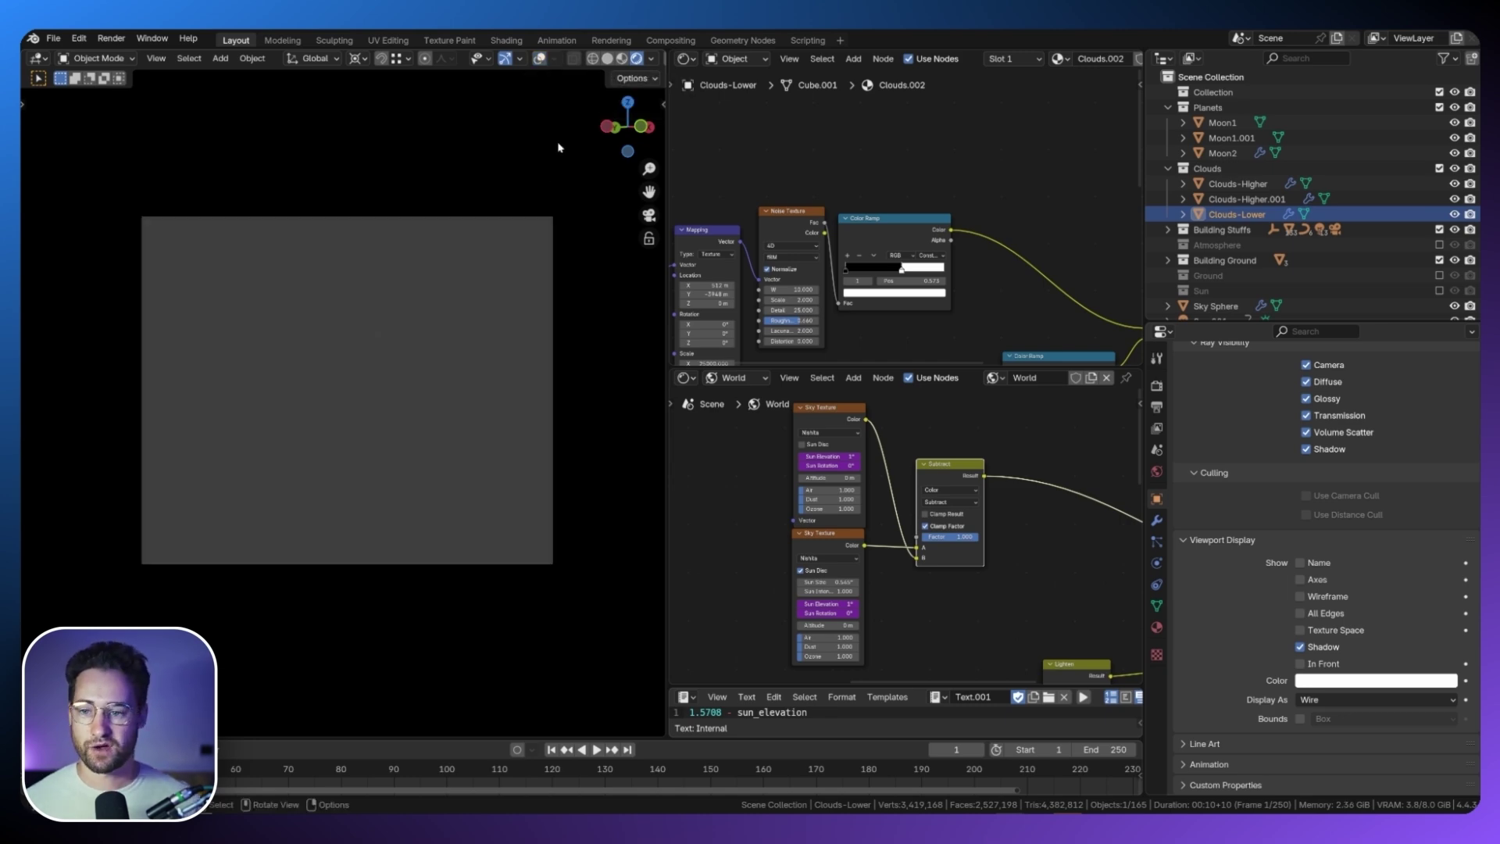
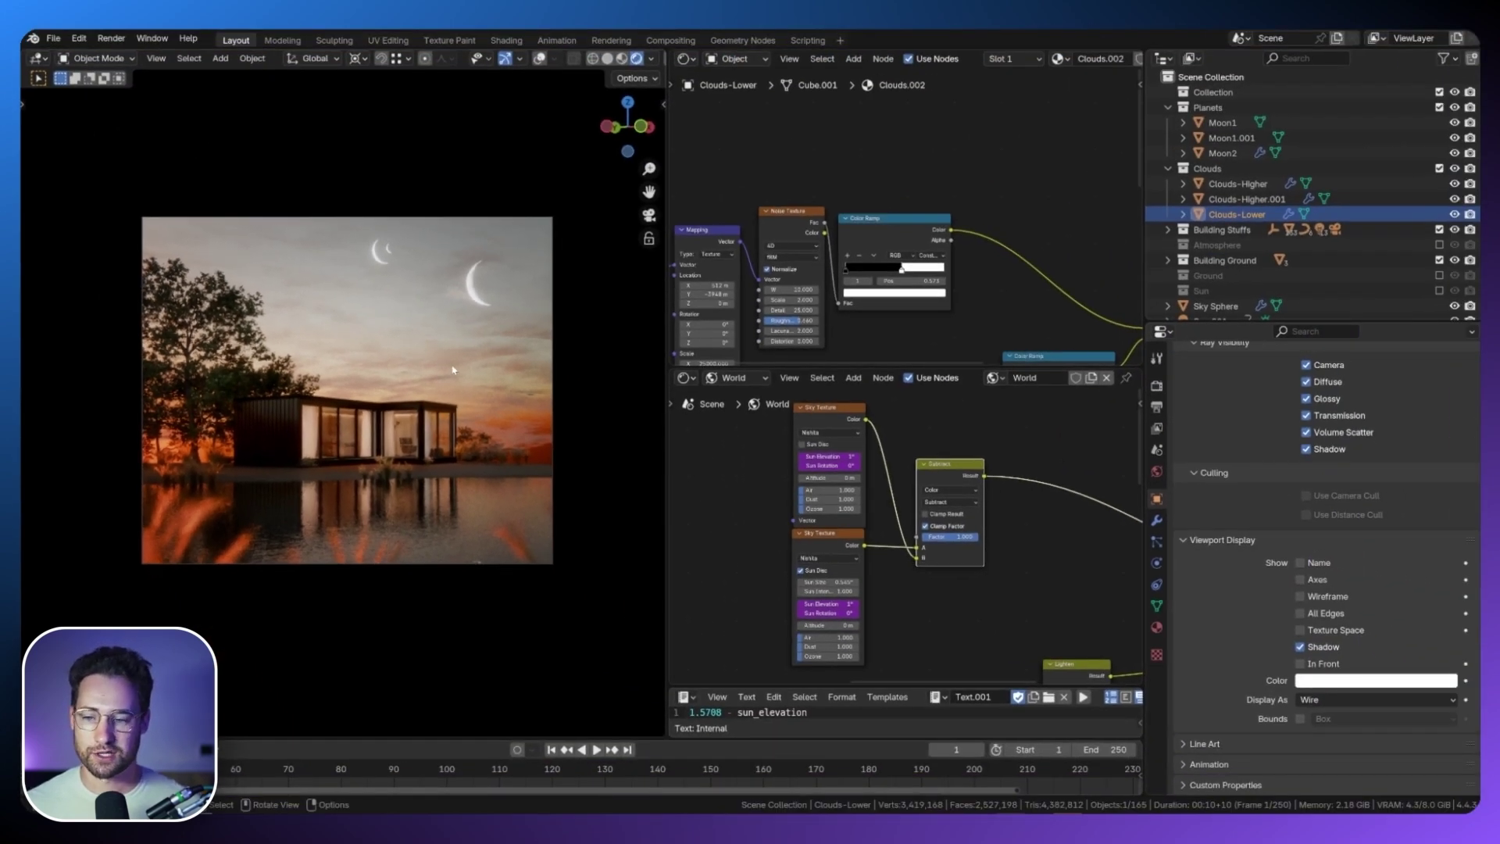
Hide Clouds-Higher and Clouds-Higher.001 and limit the viewport render to a region of sky around the moons.
click(1454, 199)
click(1454, 184)
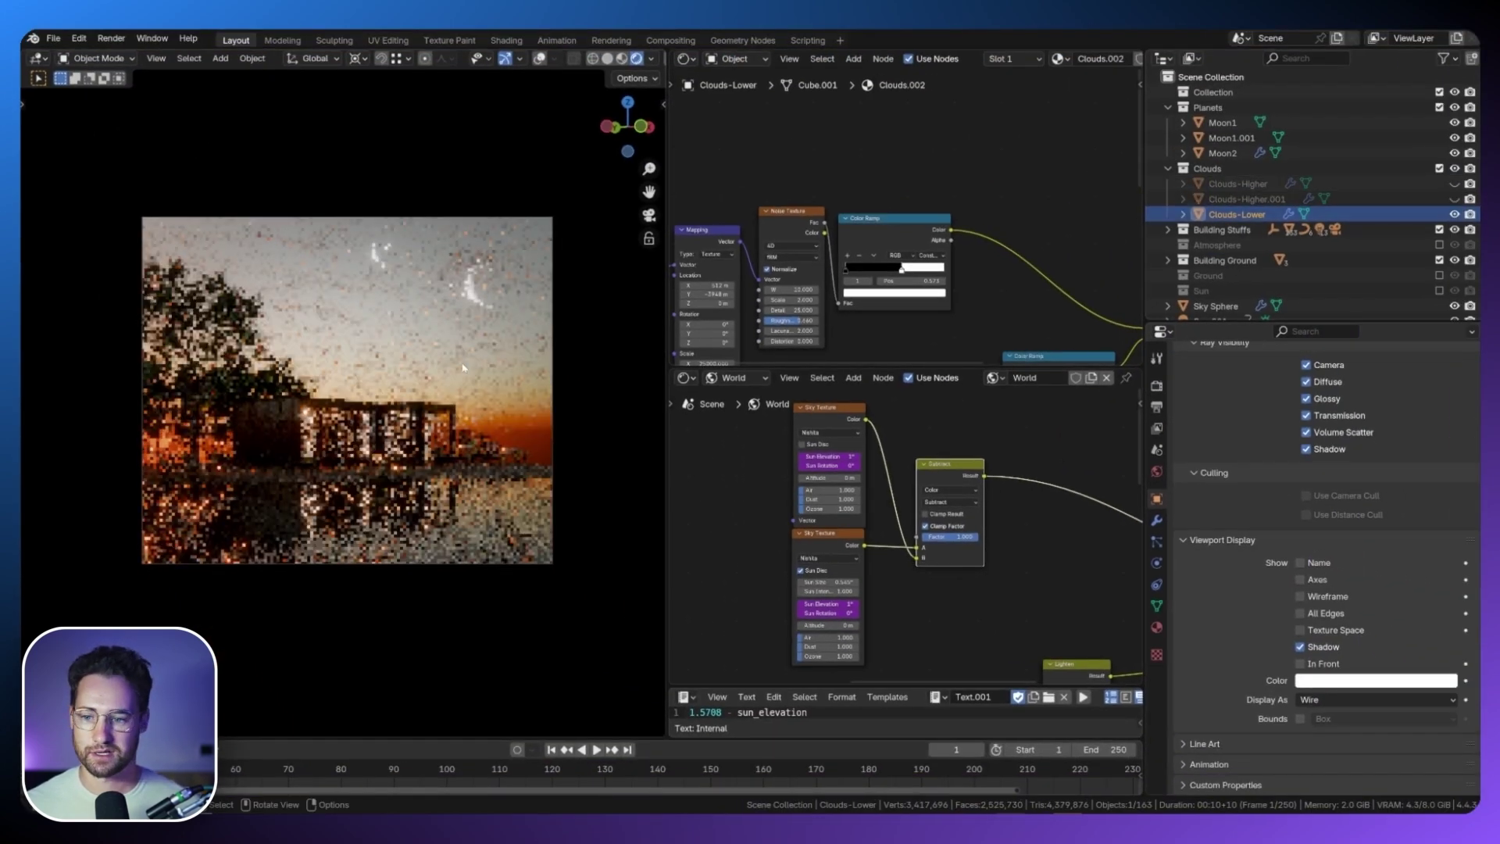
key(ctrl+b)
drag(315, 248, 500, 383)
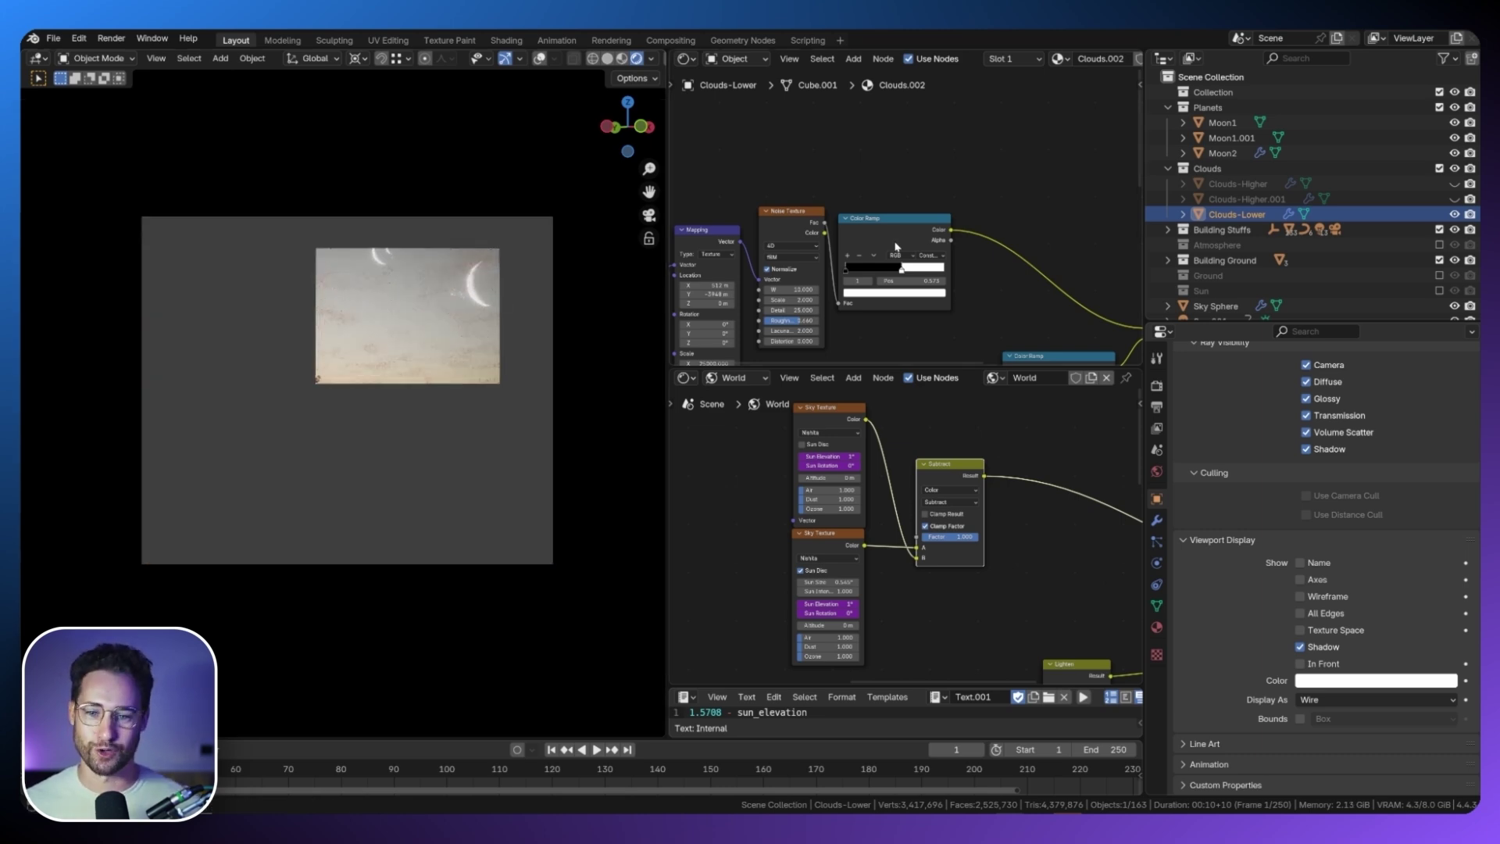
Preview the Noise Texture of the Clouds-Lower material and the black-and-white mask from its Color Ramp.
middle_drag(922, 206, 996, 155)
ctrl+shift+click(865, 171)
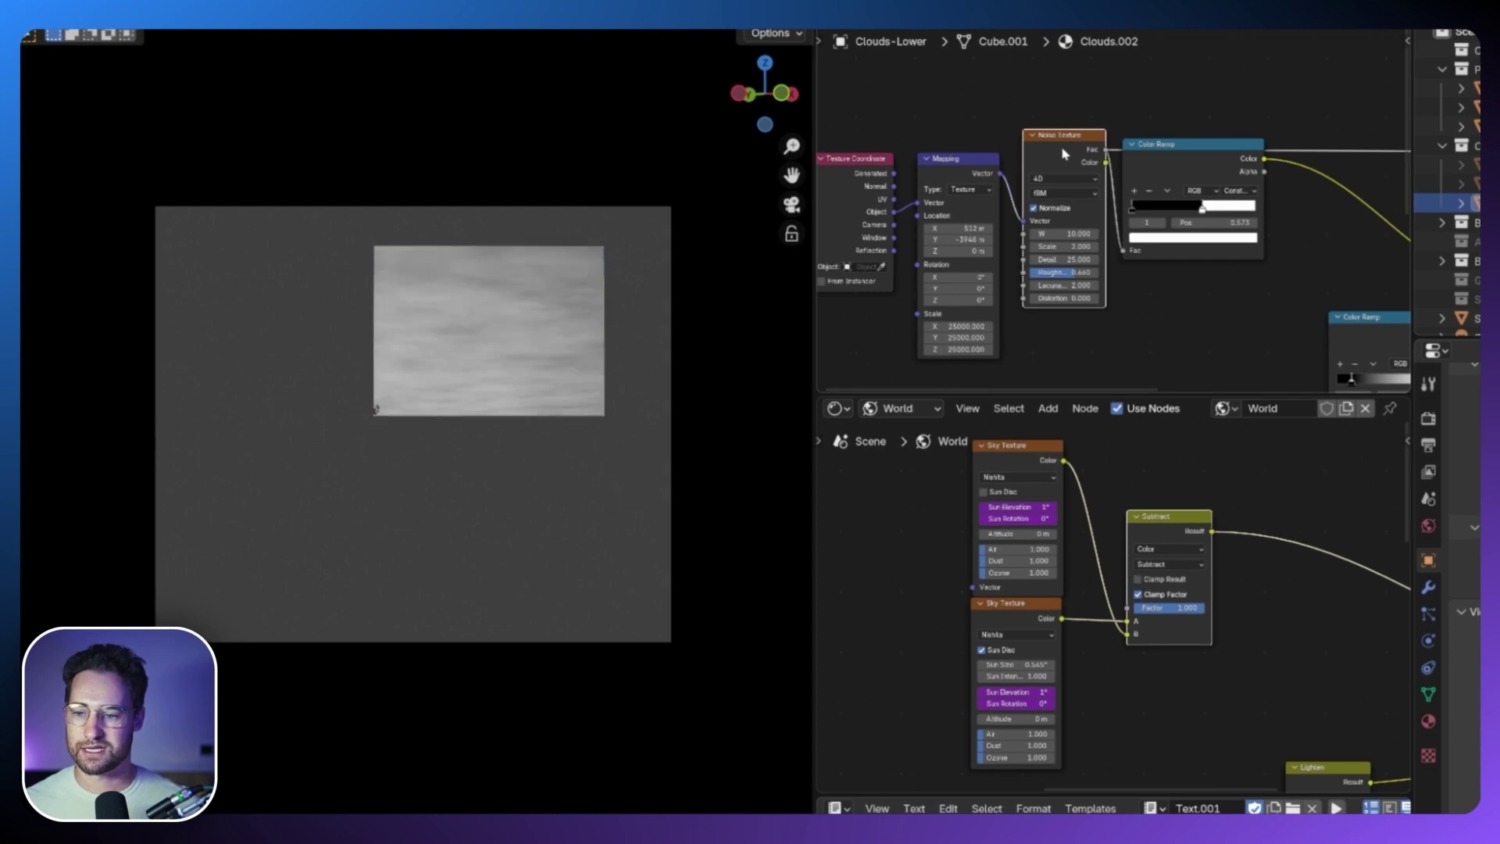
ctrl+shift+click(1208, 164)
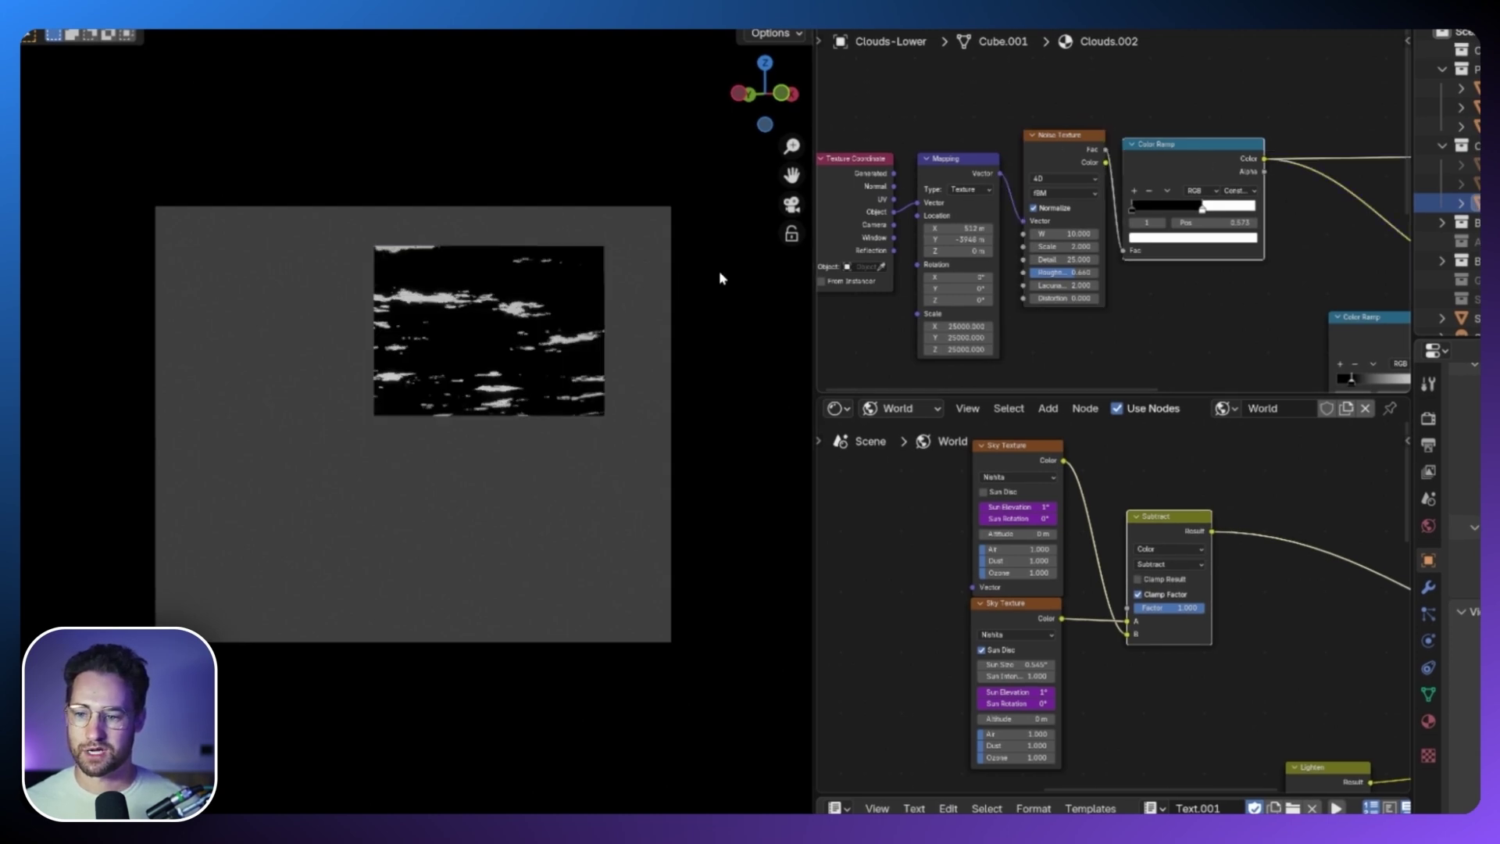
Try adjusting the noise's W value and the white stop of its Color Ramp in the Clouds-Lower material.
middle_drag(1277, 251, 1185, 206)
scroll(1028, 225, down, 2)
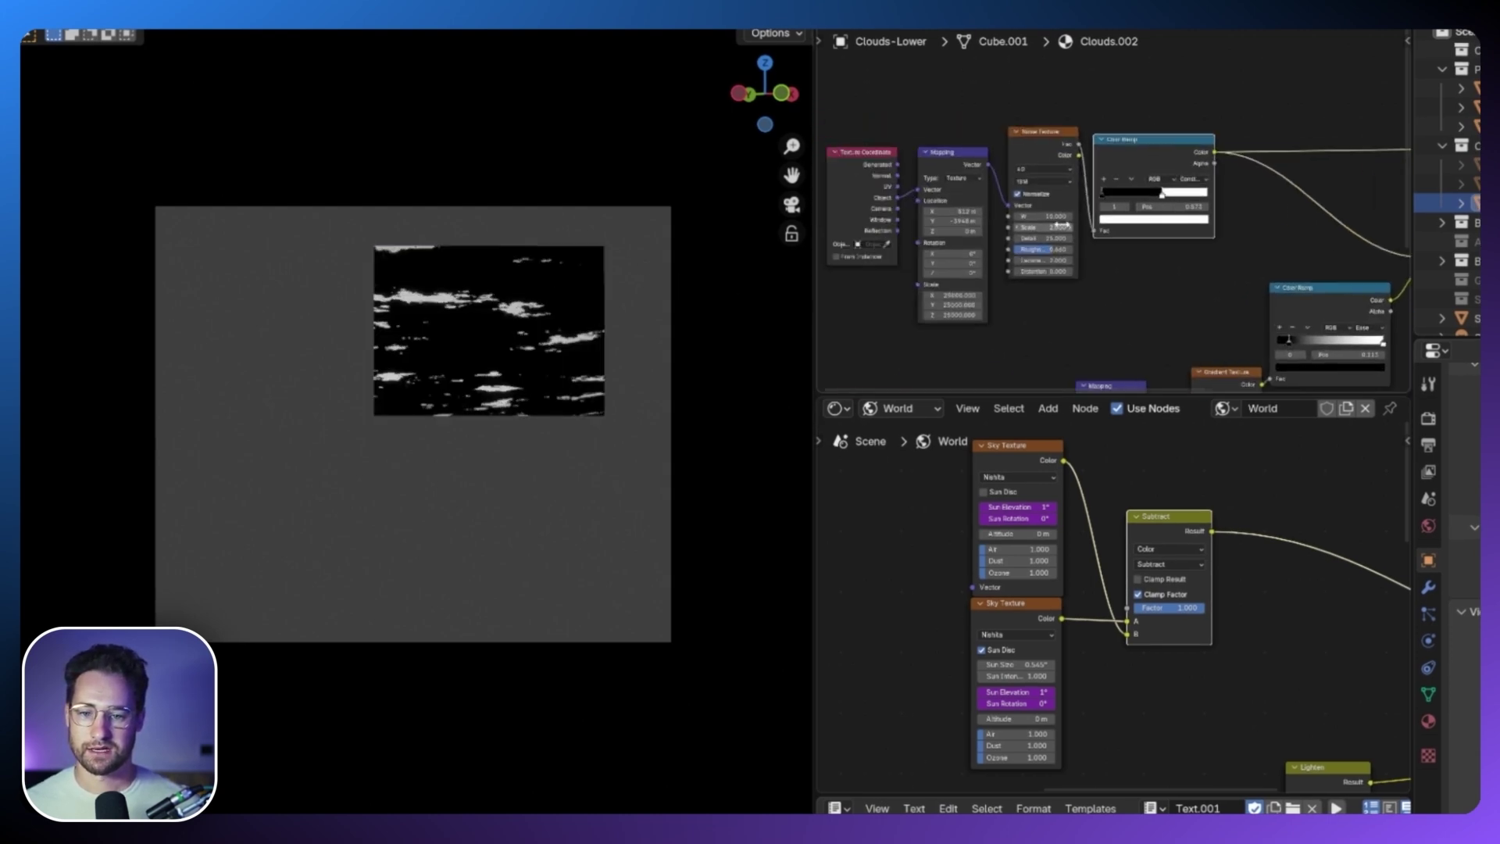
mouse_move(1055, 216)
mouse_down()
mouse_move(1070, 216)
mouse_move(1054, 217)
mouse_up()
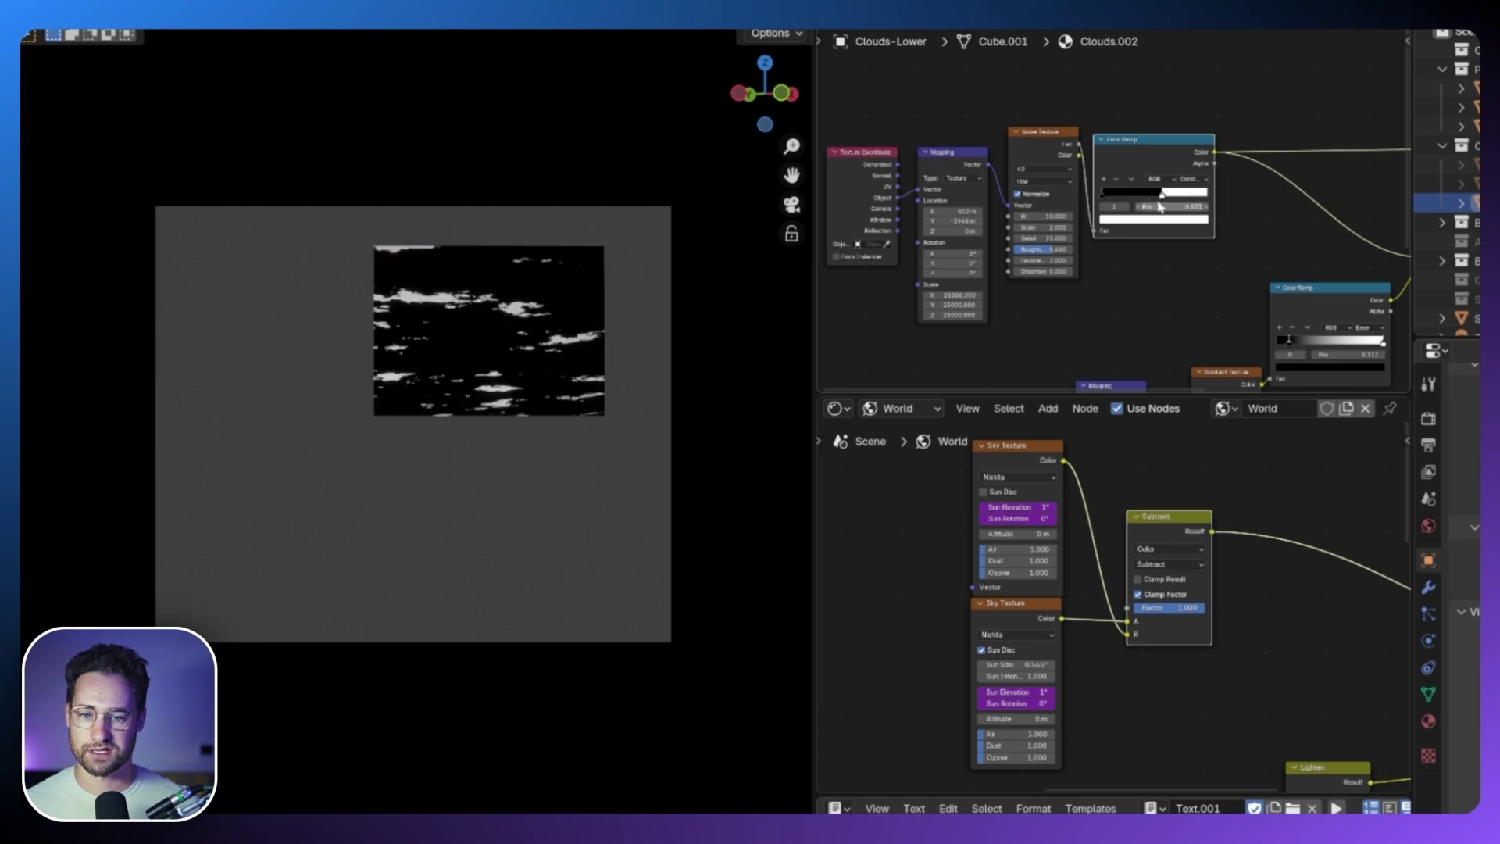
mouse_move(1172, 196)
mouse_down()
mouse_move(1147, 196)
mouse_move(1166, 195)
mouse_up()
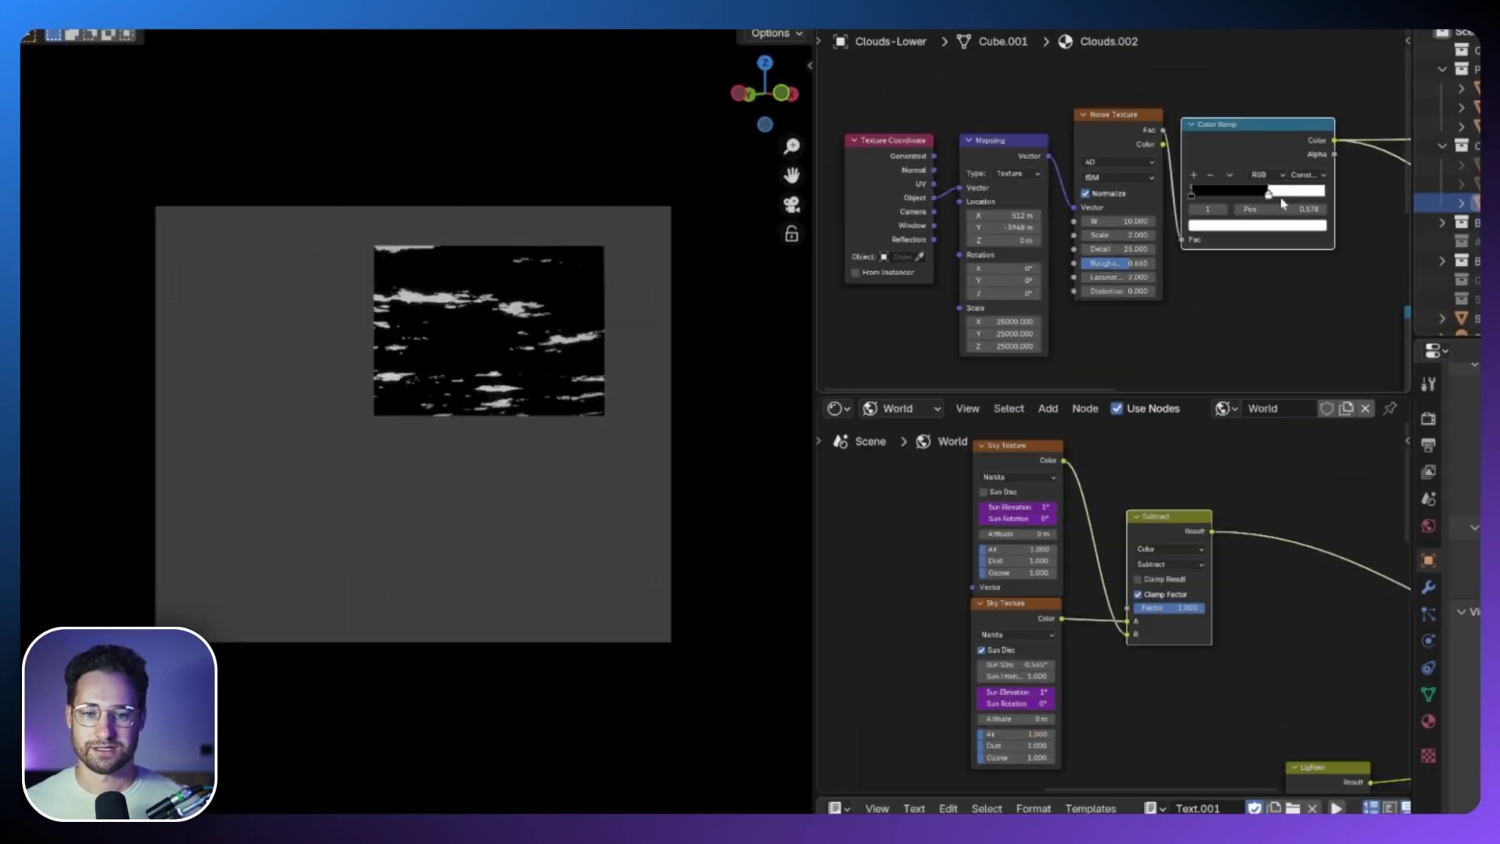
Preview the spherical Gradient Texture of the Clouds-Lower material and the output of its Color Ramp.
drag(1398, 327, 1355, 329)
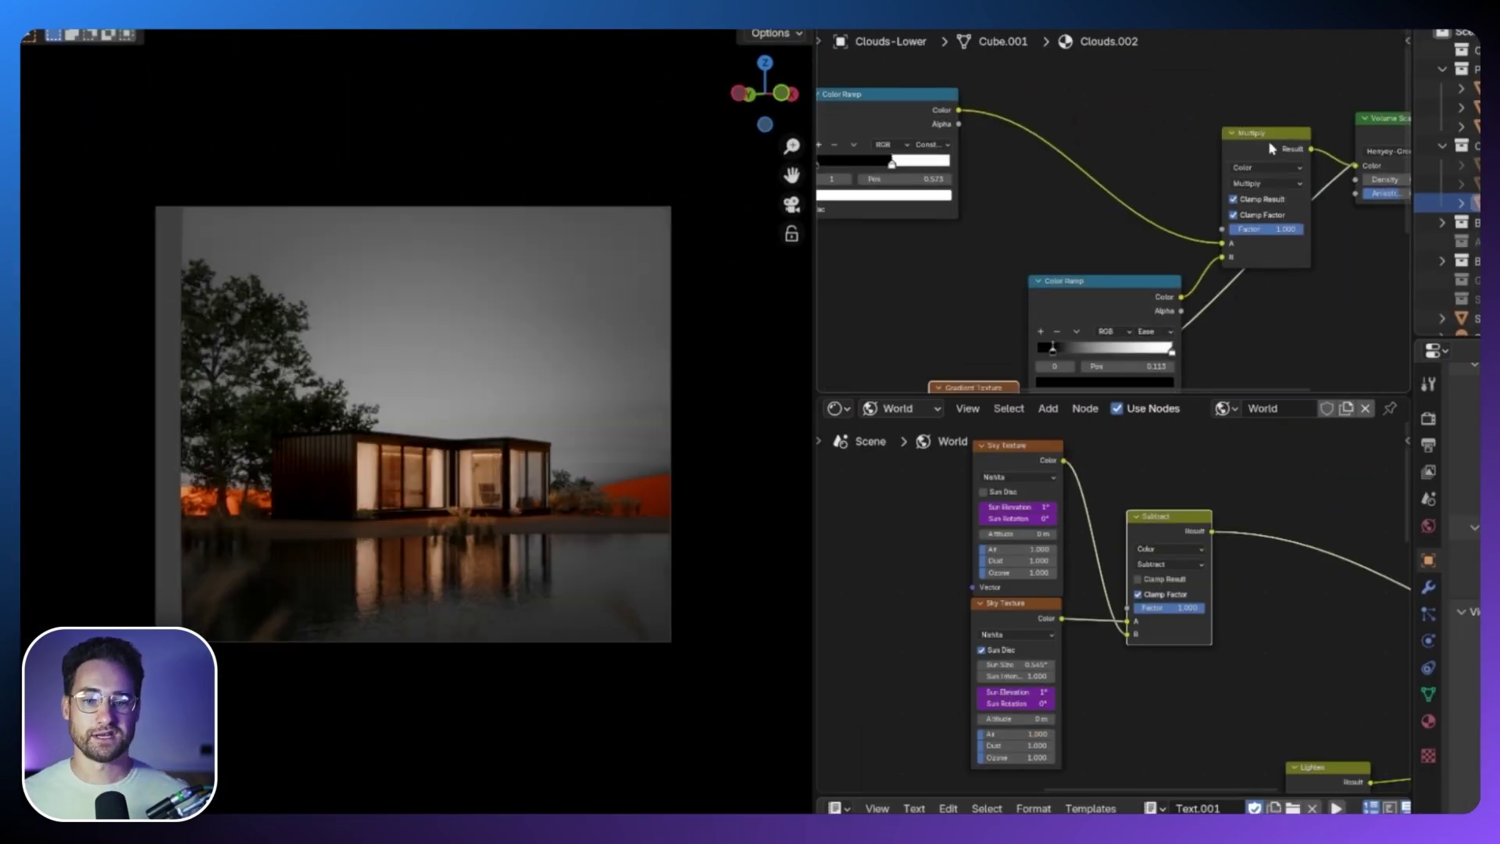
drag(1269, 139, 1255, 118)
scroll(1165, 251, down, 2)
middle_drag(989, 364, 1054, 247)
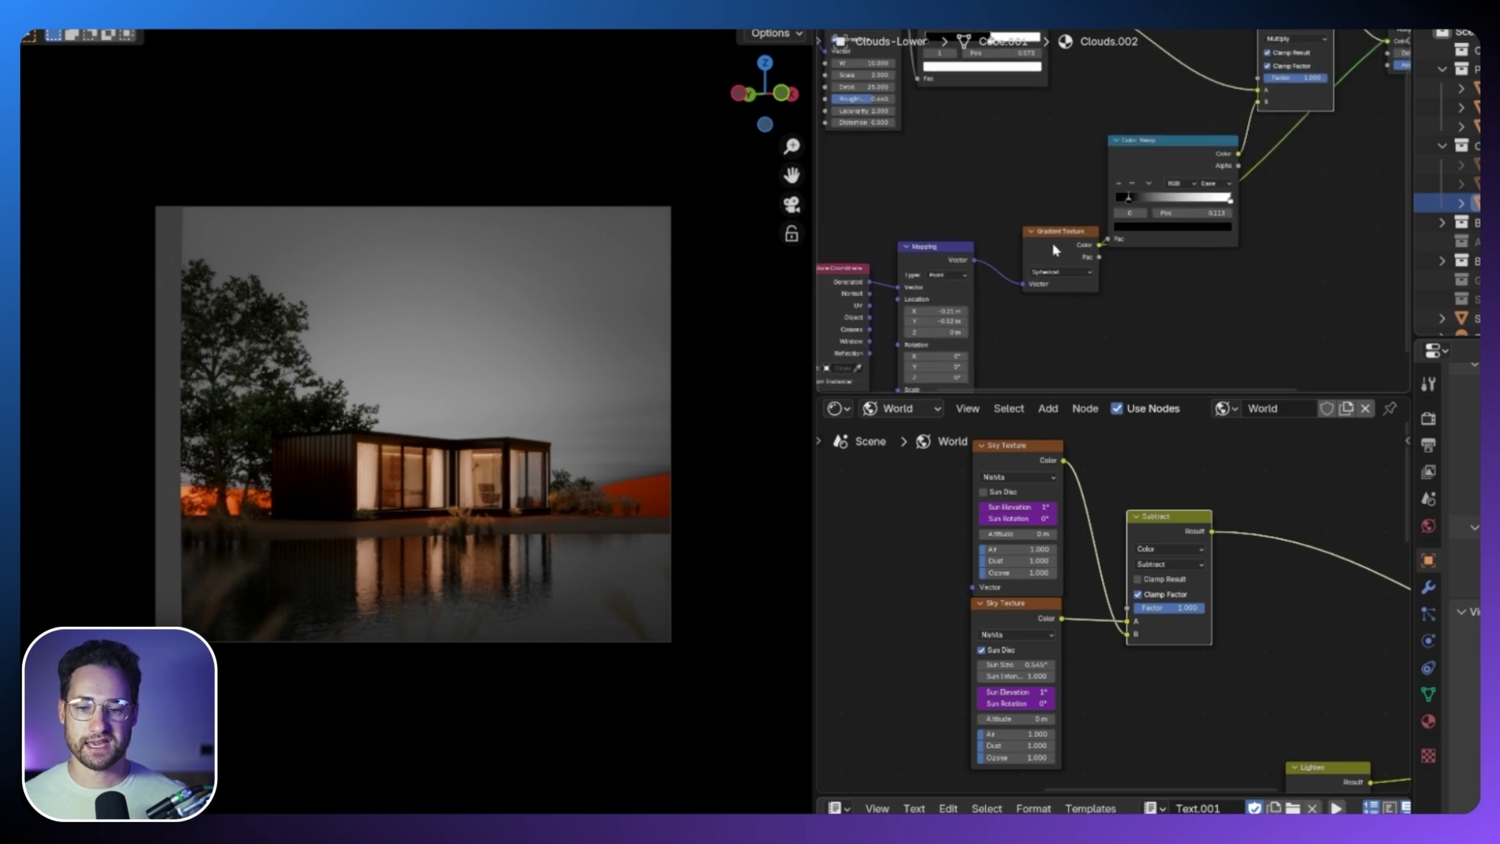
ctrl+shift+click(1054, 245)
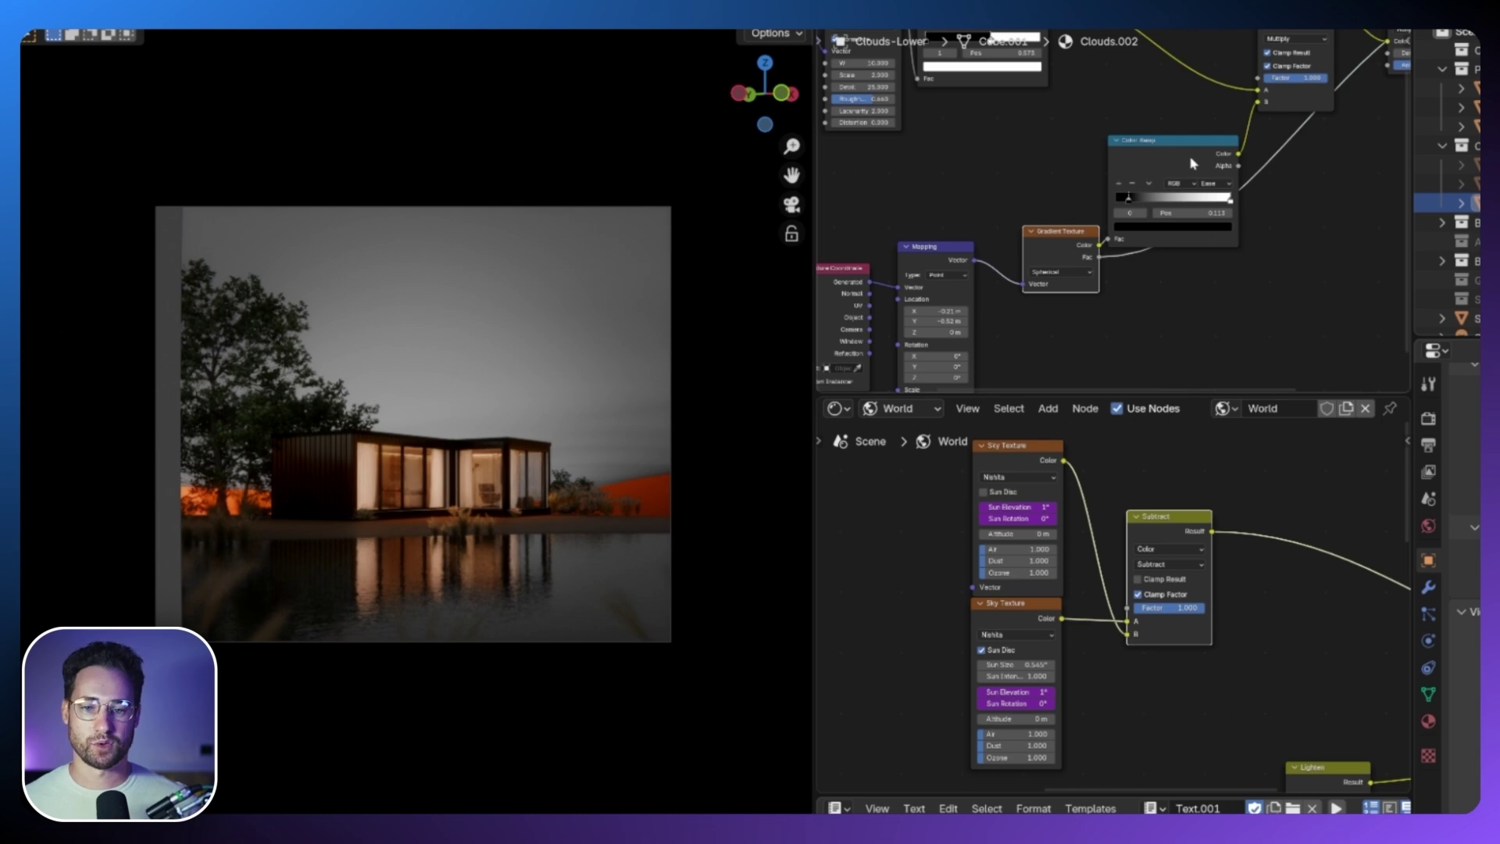
drag(1122, 255, 1109, 238)
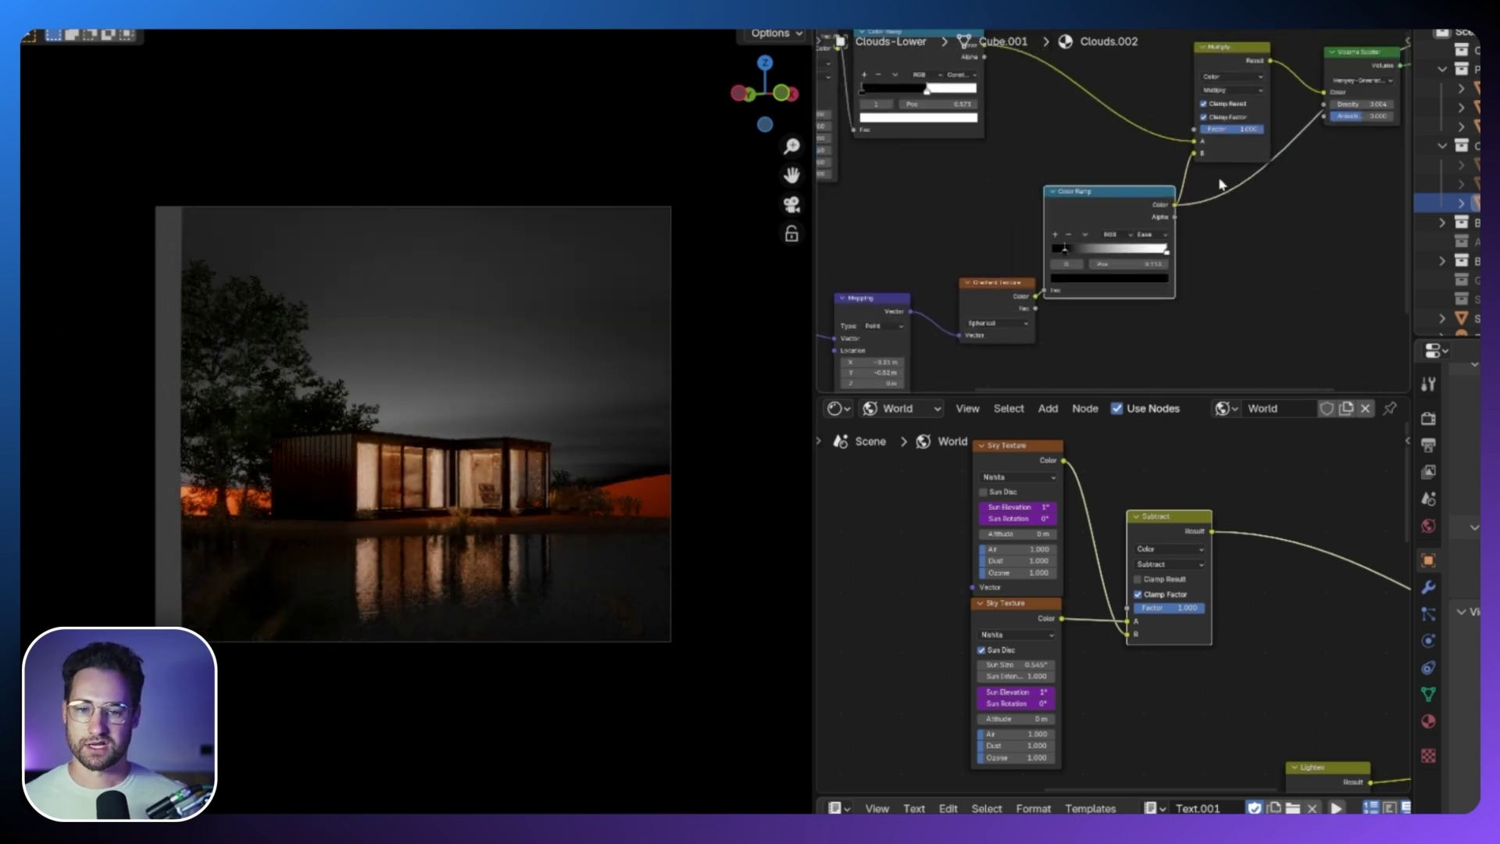
Preview the Multiply node's combined cloud mask, then cut its link to the material's Surface output.
middle_drag(1219, 178, 1045, 334)
ctrl+shift+click(1210, 114)
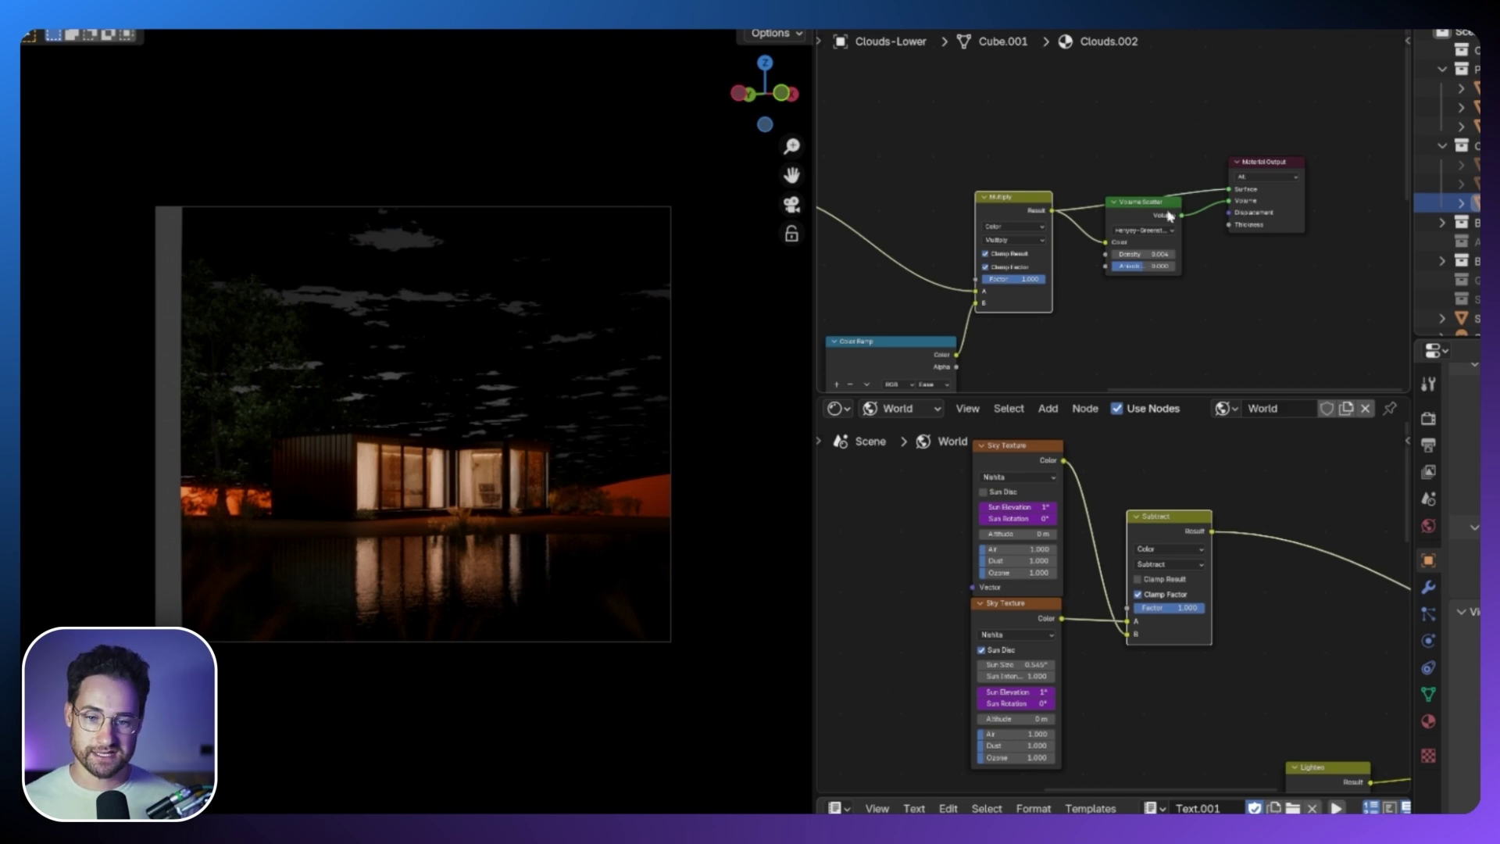
ctrl+right_drag(1179, 172, 1094, 205)
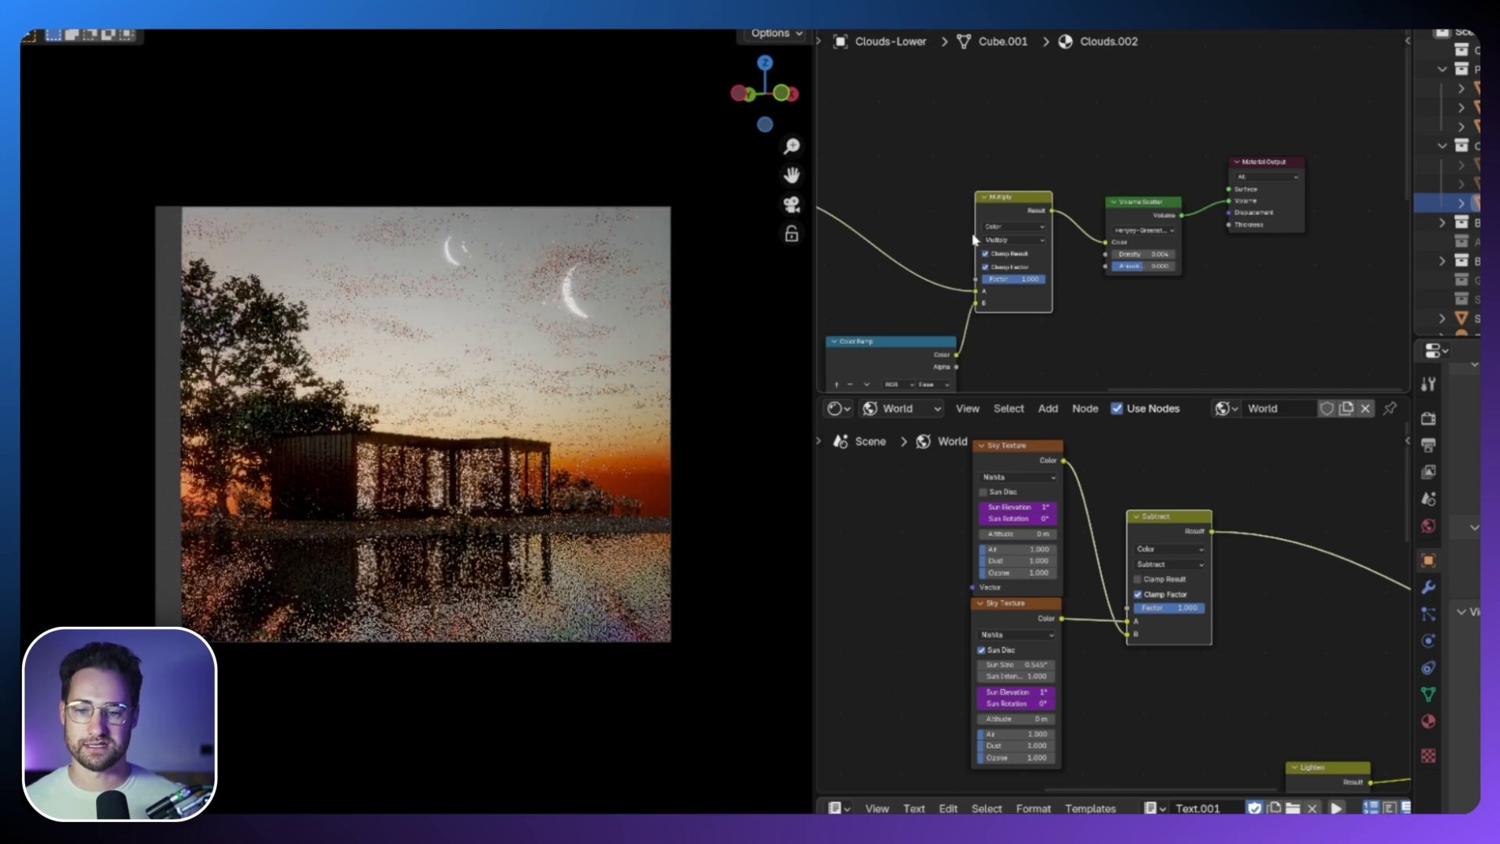
Shift the white stop of the Clouds-Lower noise Color Ramp back and forth to vary the cloud coverage.
middle_drag(972, 237, 1225, 245)
drag(949, 248, 931, 249)
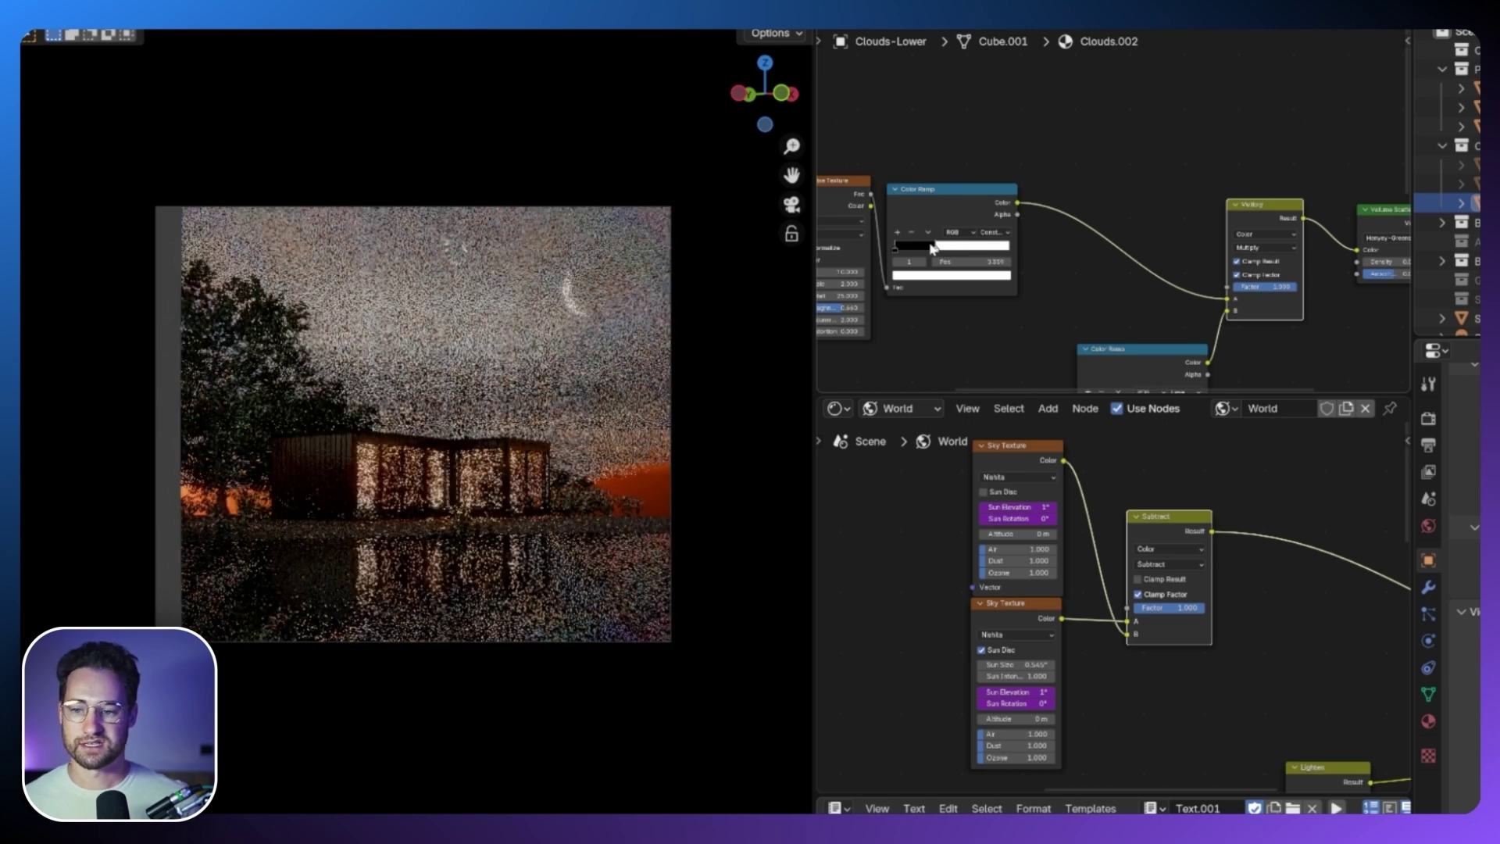
drag(931, 248, 959, 250)
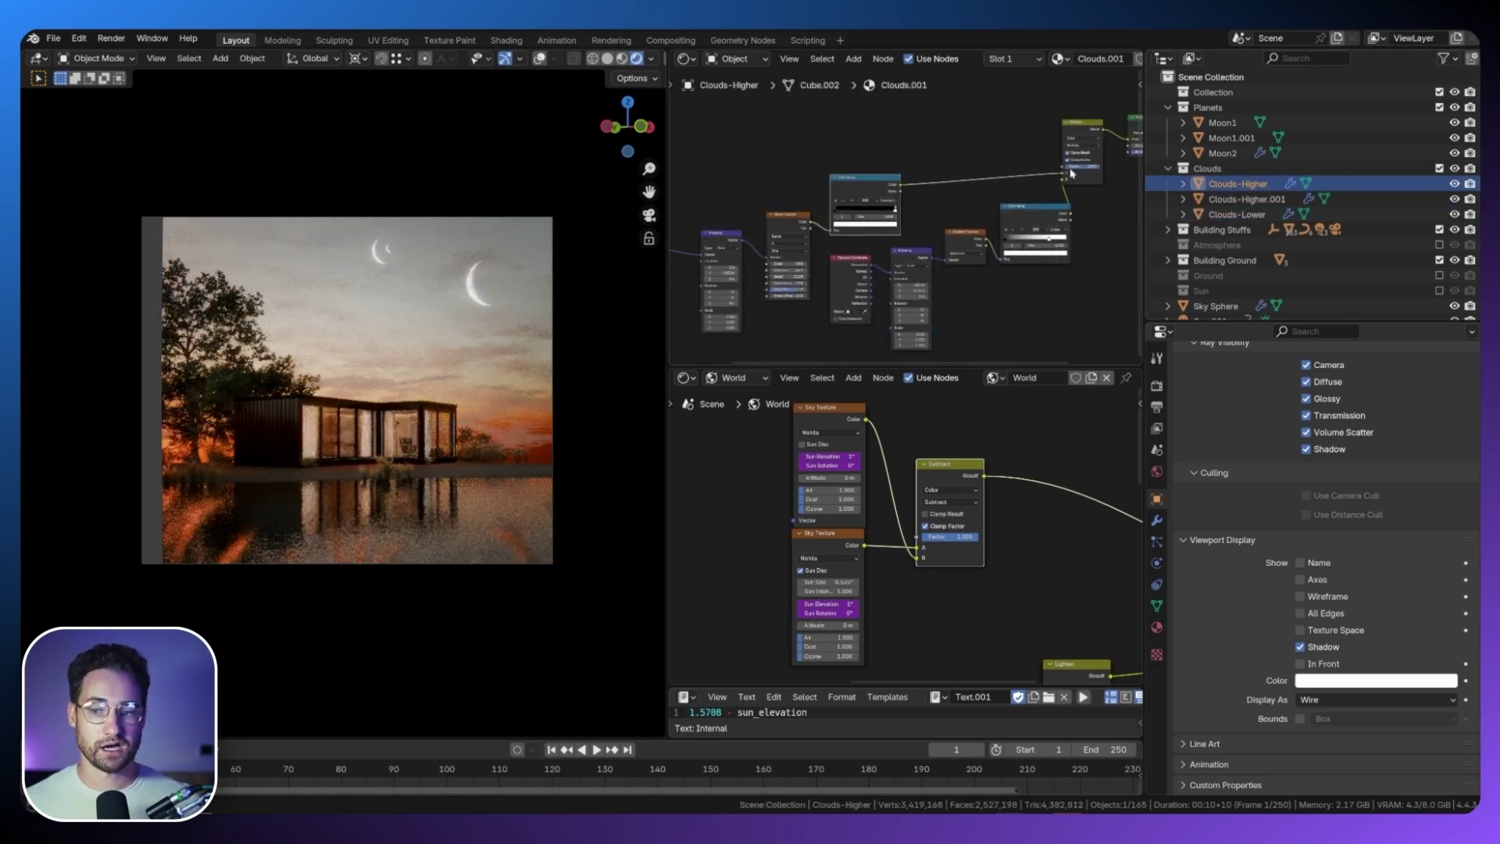
Preview the noise Color Ramp mask of the Clouds-Higher material in the rendered scene.
middle_drag(865, 154, 877, 151)
scroll(877, 151, up, 2)
ctrl+shift+click(865, 179)
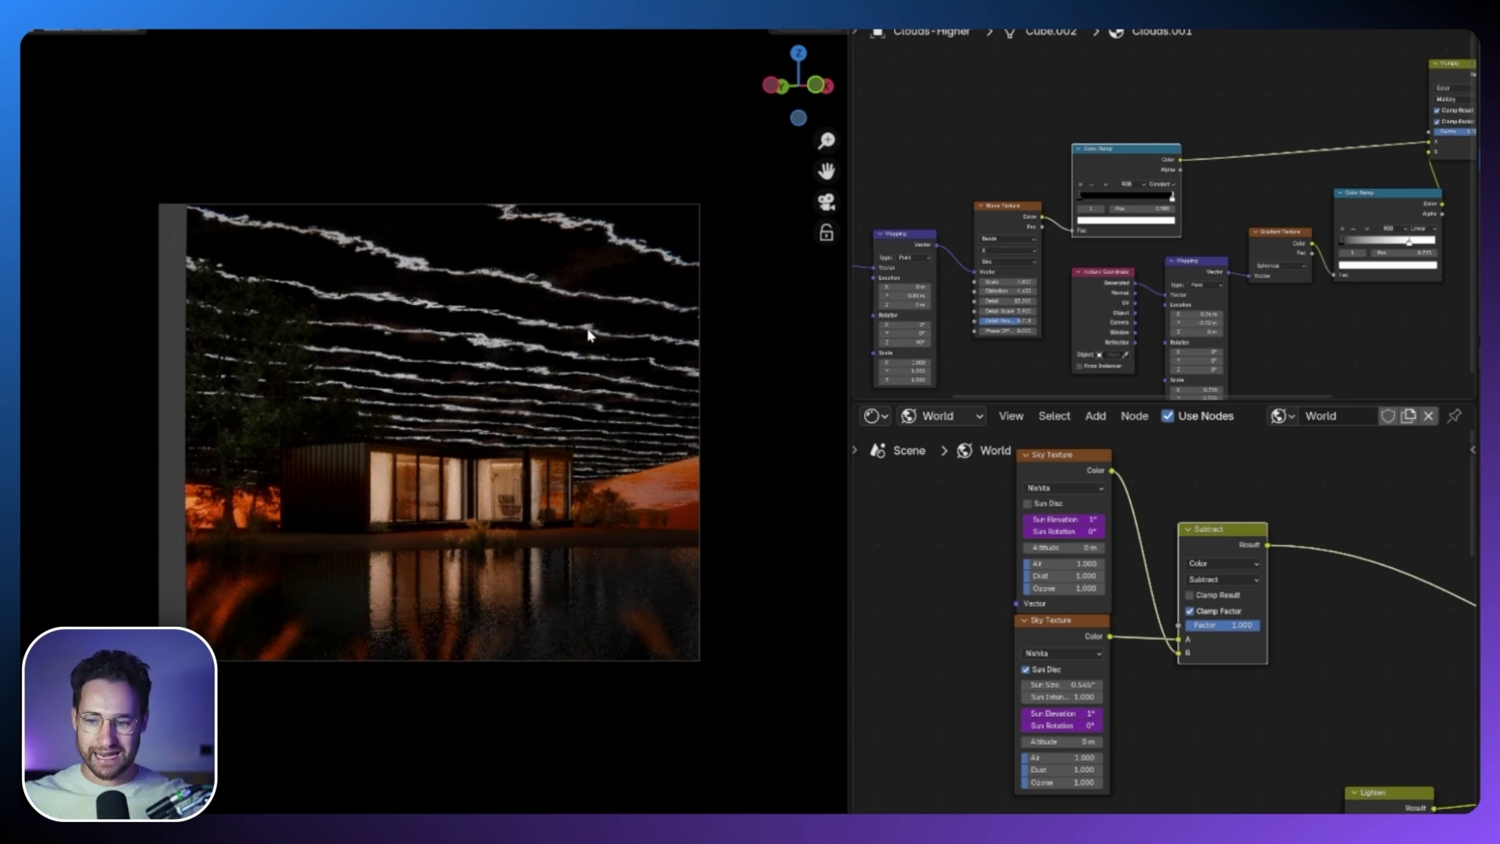
Preview the Multiply result of the Clouds-Higher material, then undo the preview to restore the volume clouds.
middle_drag(1246, 230, 1180, 234)
middle_drag(1354, 212, 1276, 223)
ctrl+shift+click(1275, 221)
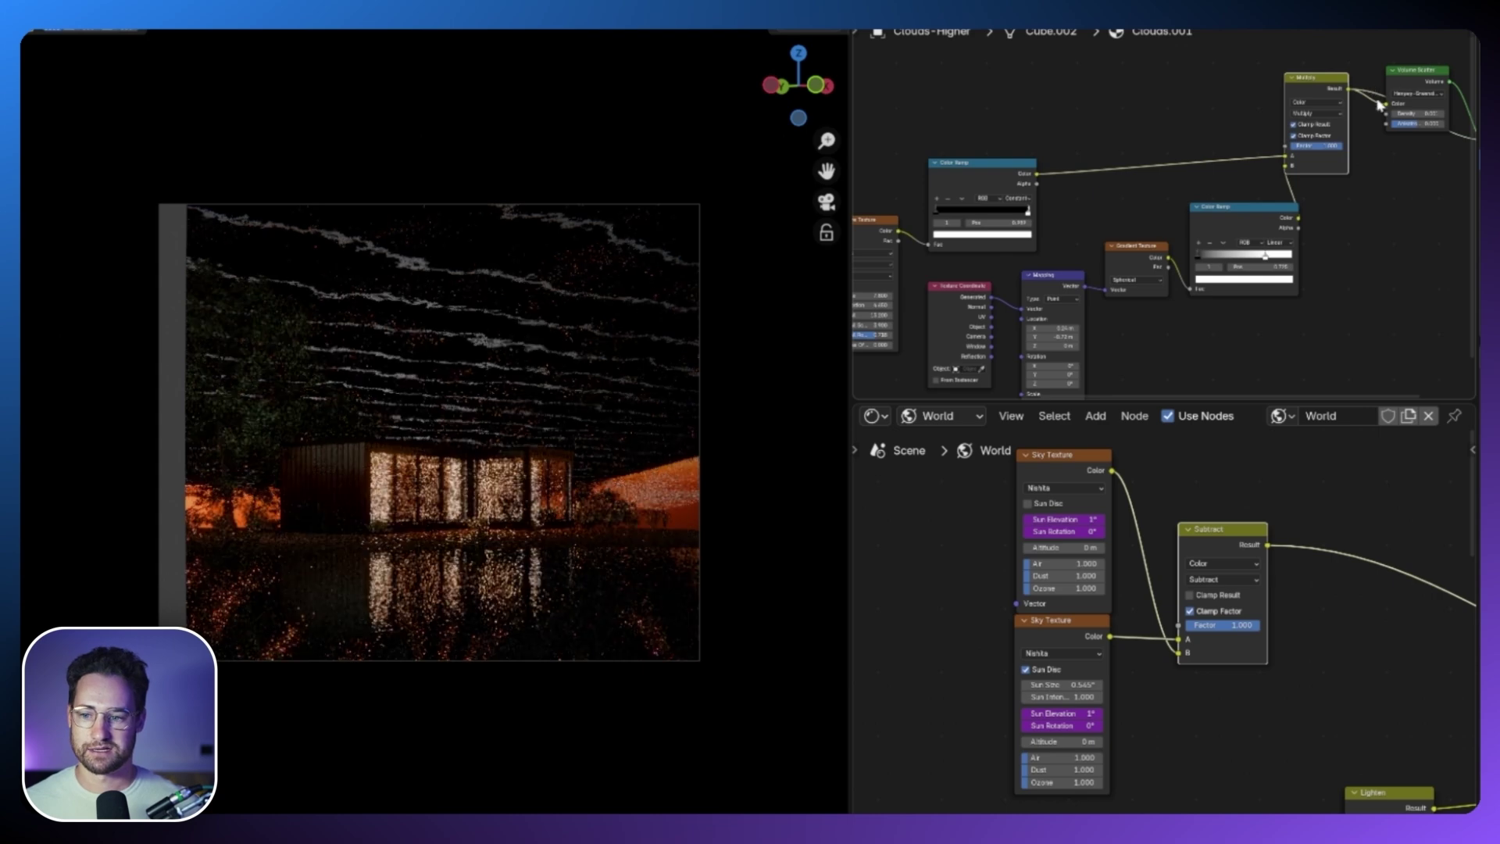
middle_drag(1398, 94, 1132, 140)
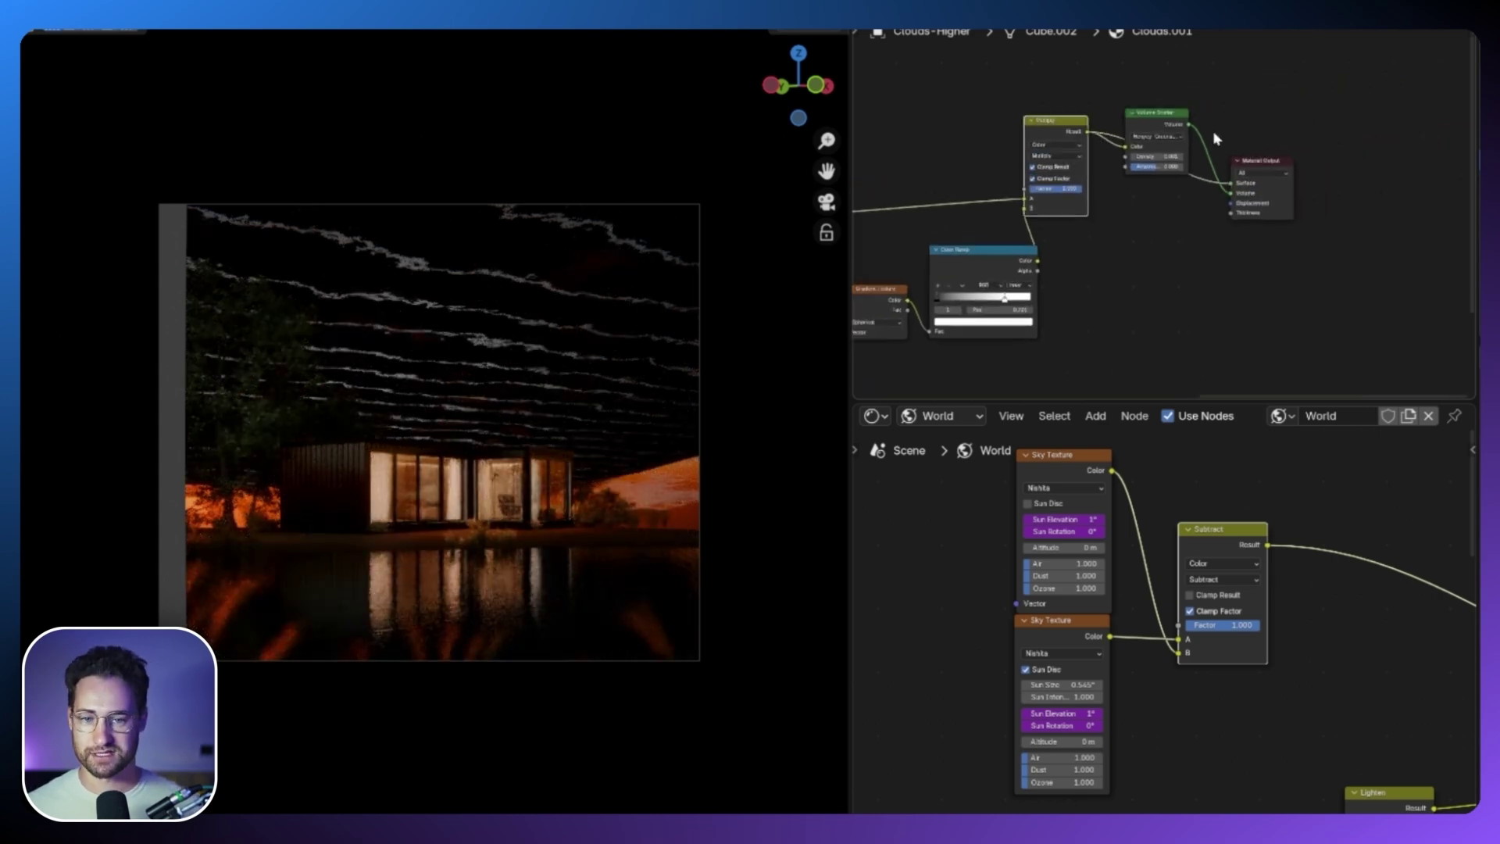
key(ctrl+z)
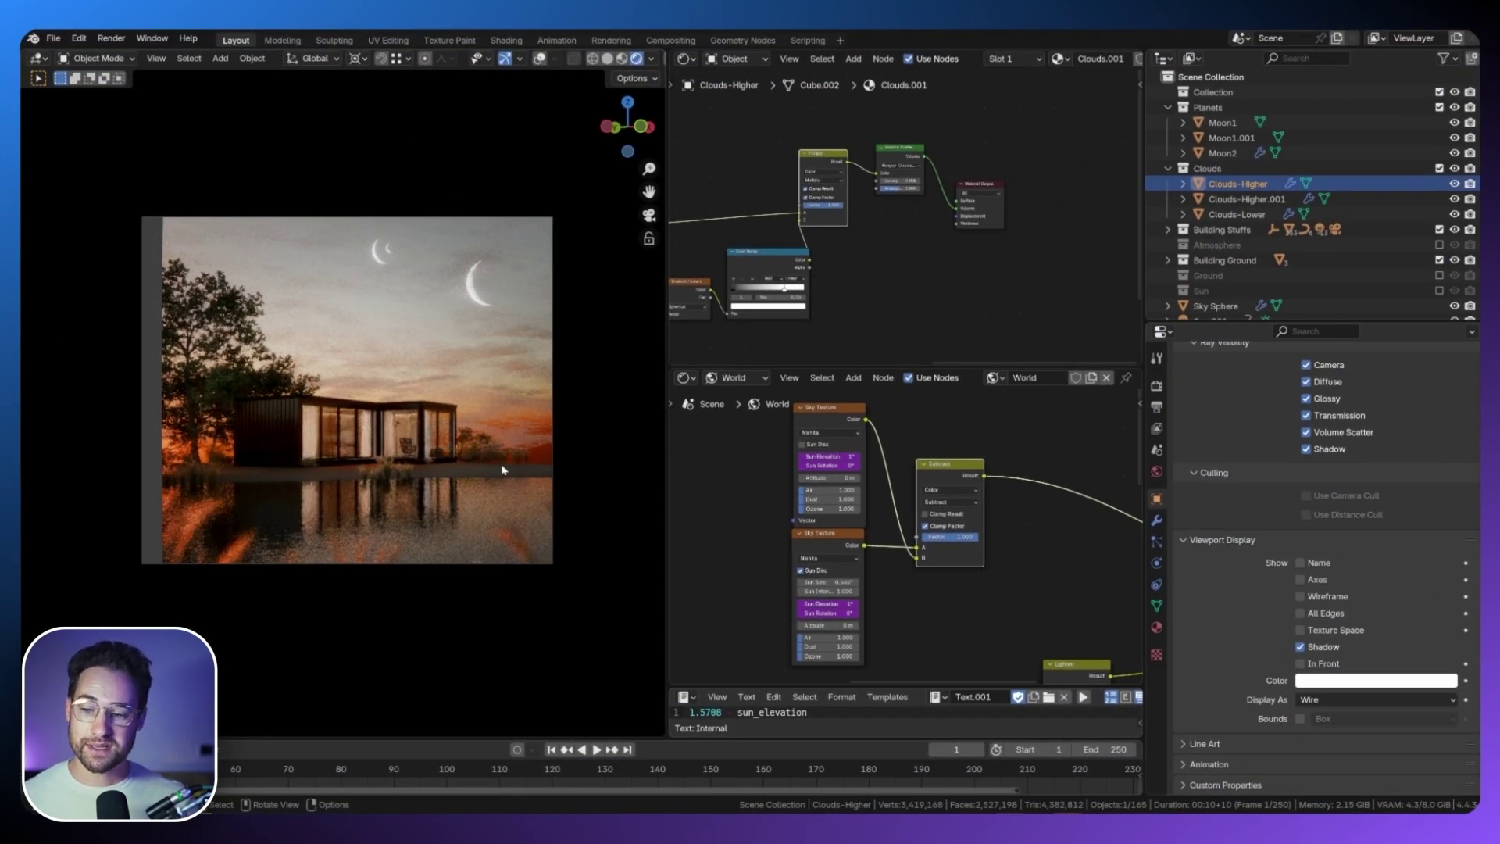
Switch to solid shading, select the building's ground plane Retopo_Plane.001 and view it from outside the camera.
key(z)
click(449, 412)
middle_drag(448, 411, 426, 437)
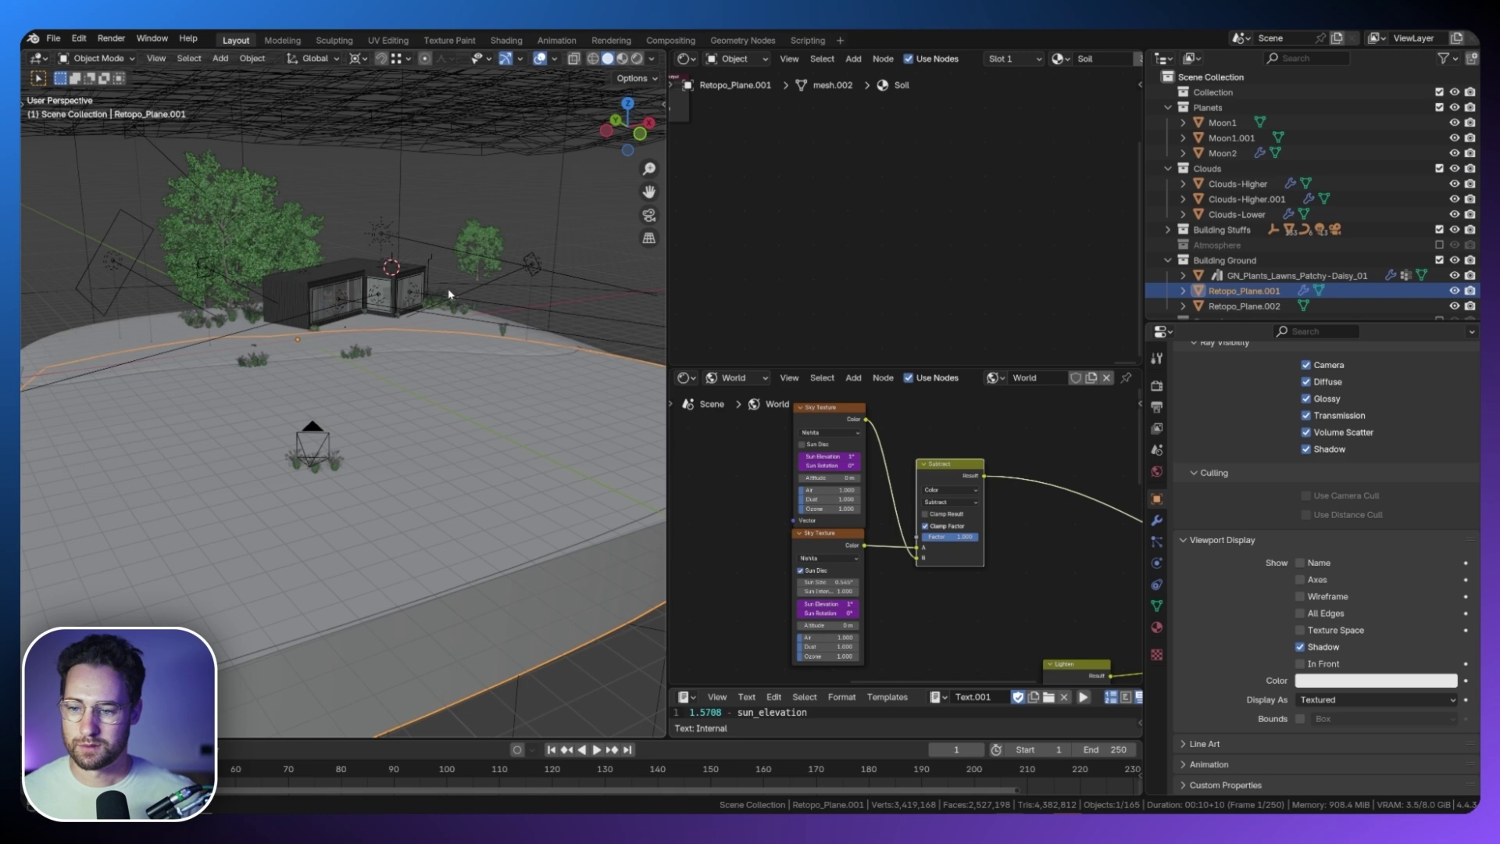
scroll(449, 295, down, 3)
mouse_move(449, 295)
middle_down()
mouse_move(495, 284)
mouse_move(424, 290)
middle_up()
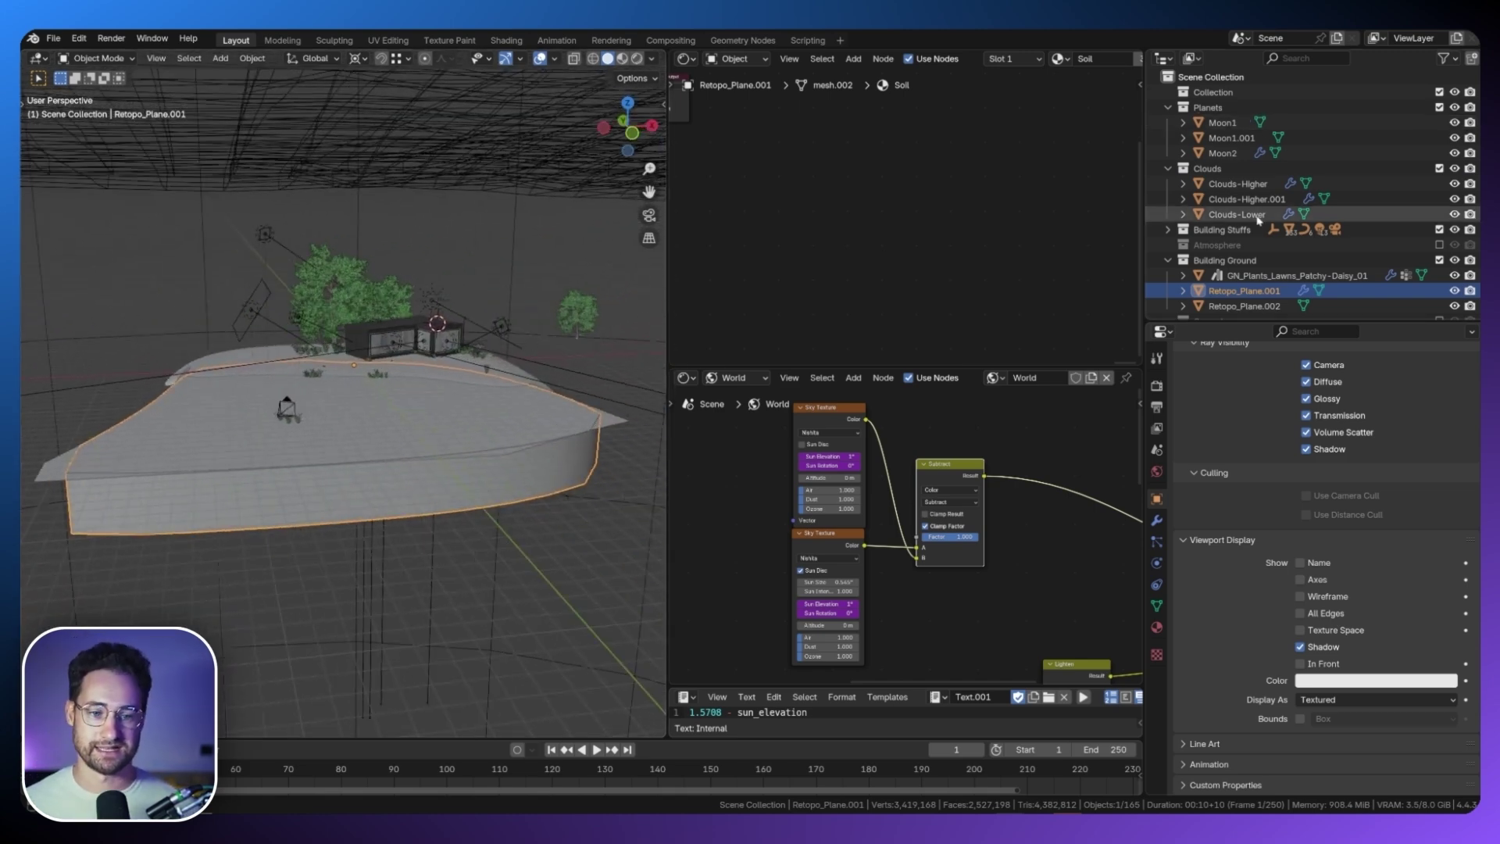
Enable the Ground collection and view the distant terrain around the building ground.
scroll(1422, 235, down, 2)
click(1432, 261)
click(1439, 258)
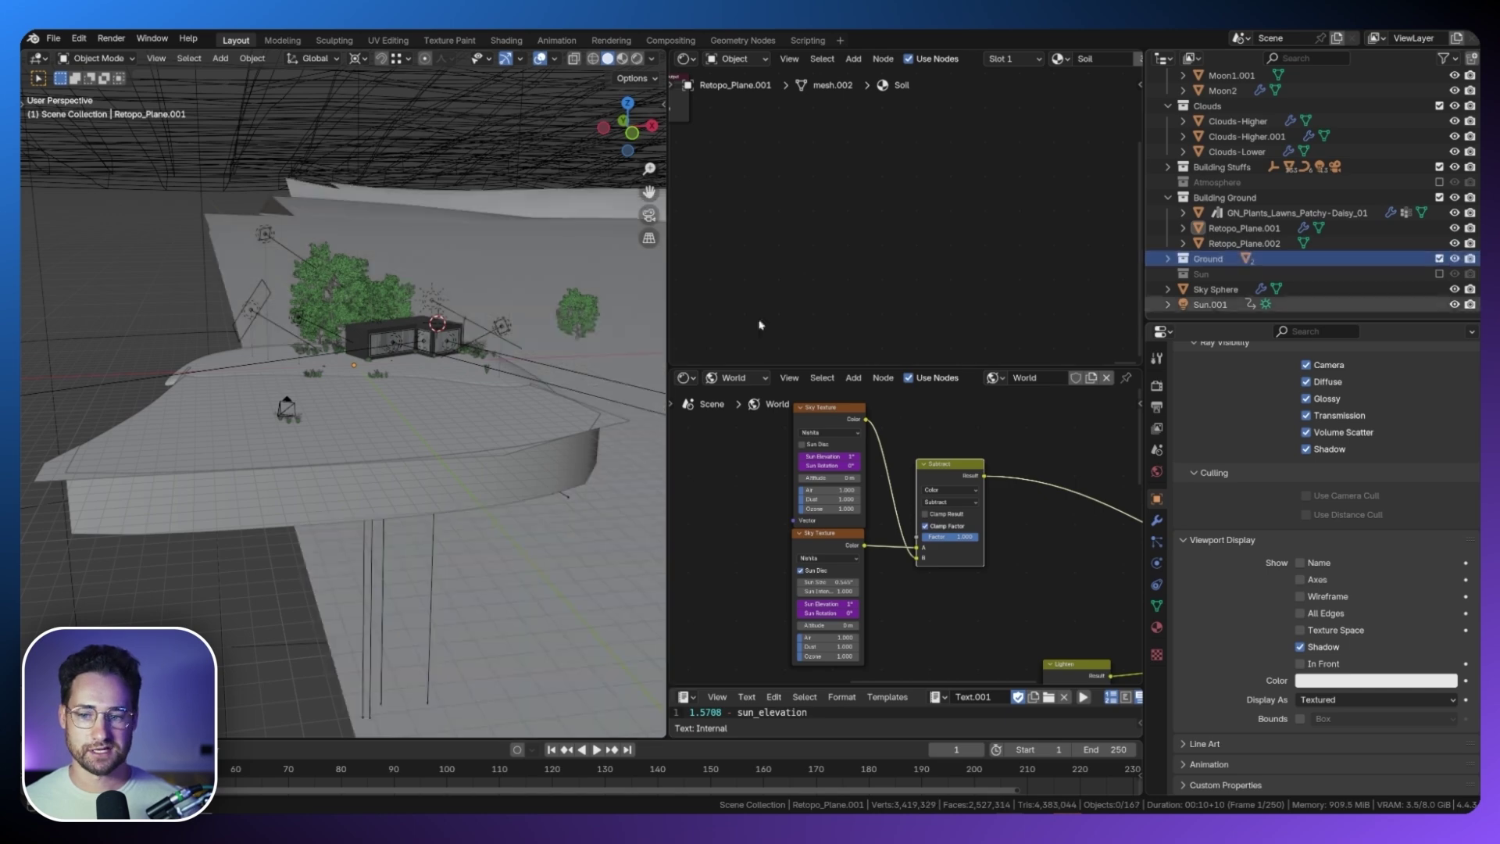
middle_drag(625, 321, 399, 235)
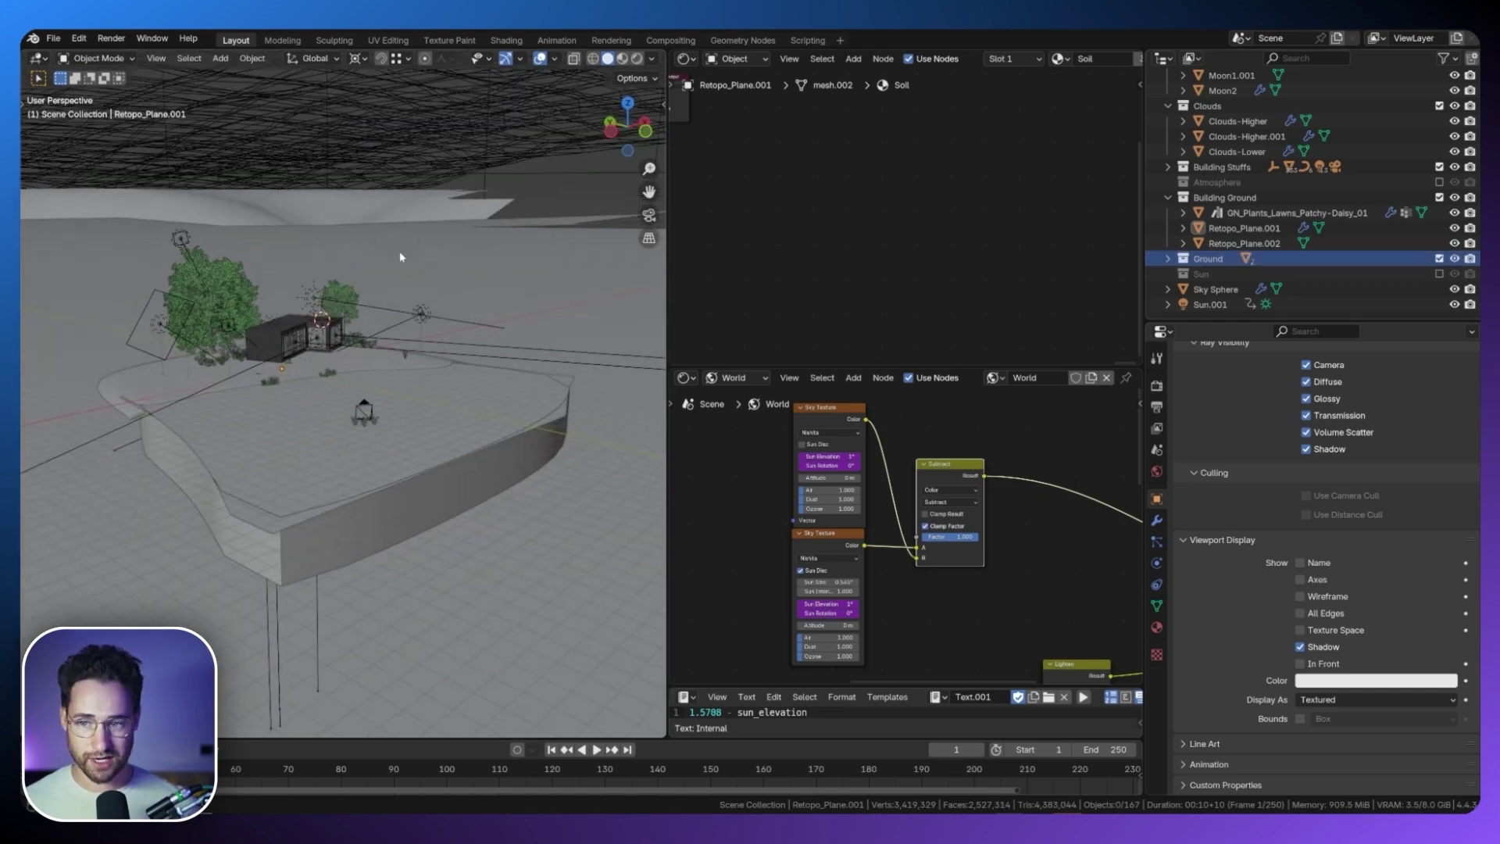
Isolate the sky sphere and the Ground terrain in local view and show them in rendered shading through the camera.
click(400, 256)
key(KP_Divide)
key(KP_0)
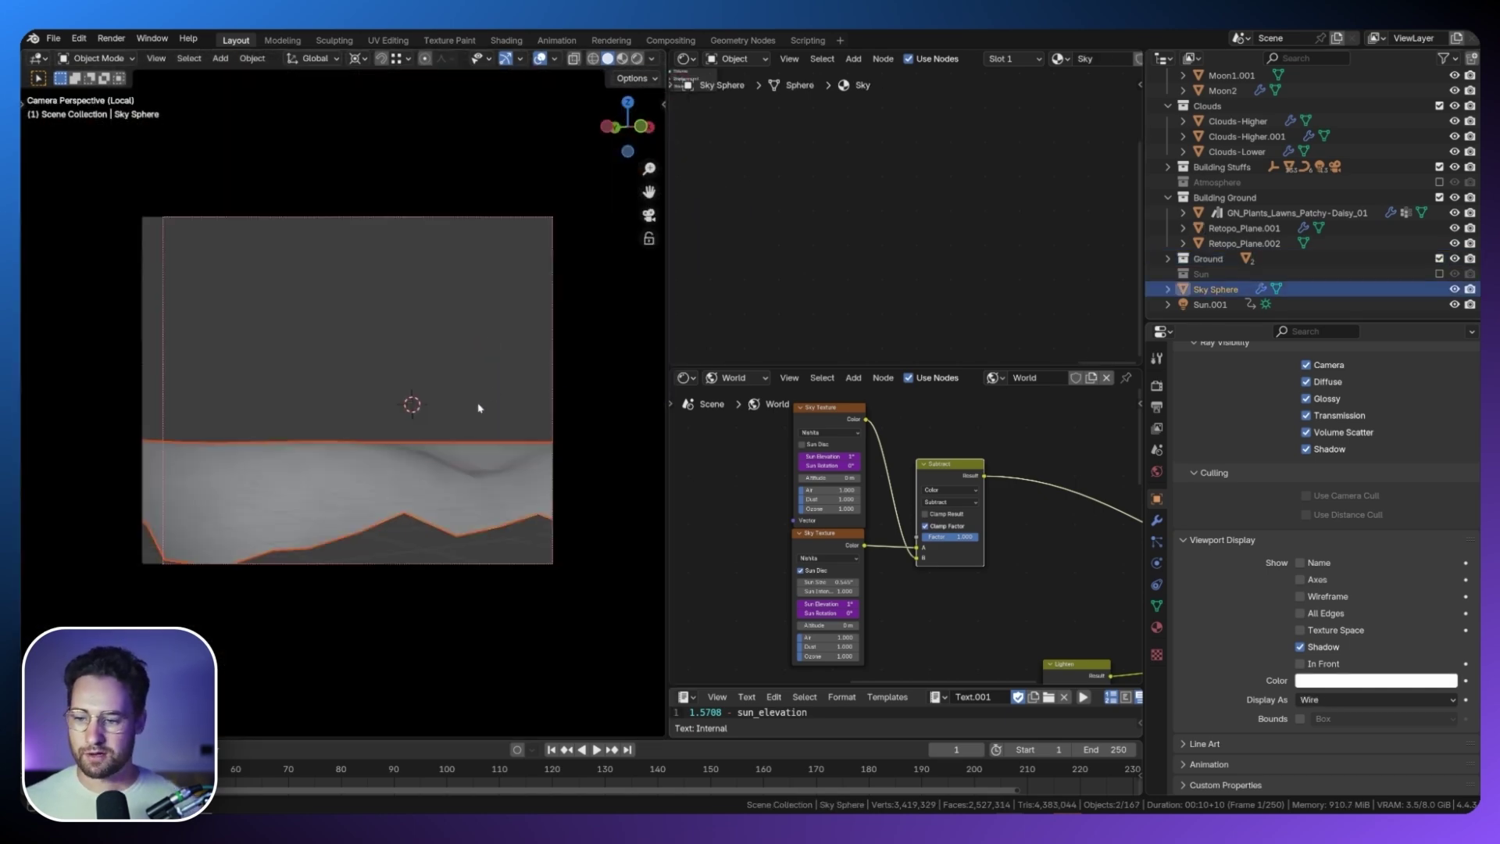
key(z)
click(478, 328)
key(alt+a)
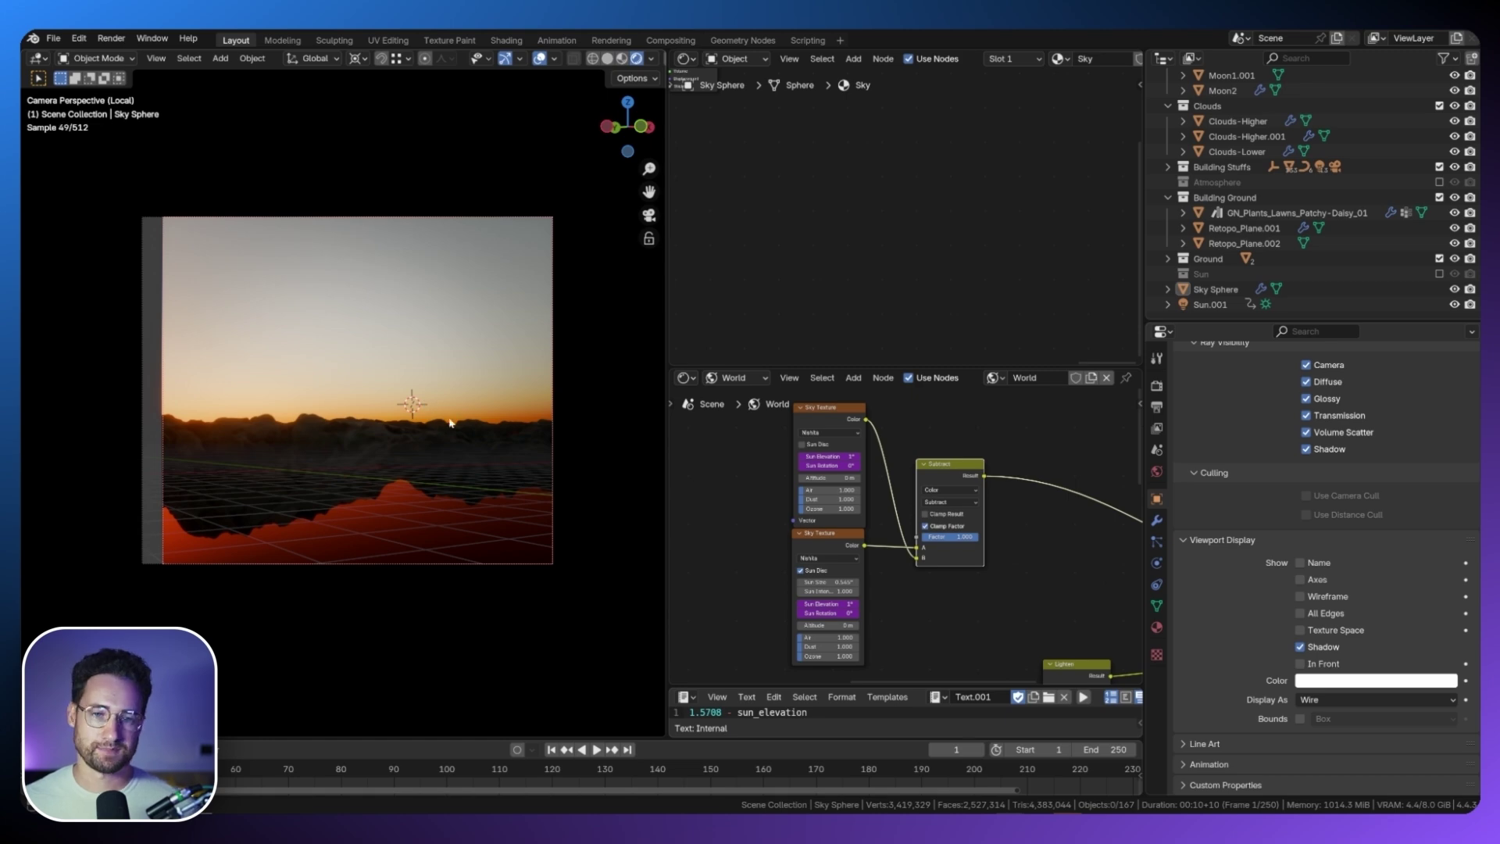
Examine the rendered terrain horizon with the camera frame filling the view, then leave local view and return to the camera.
key(Home)
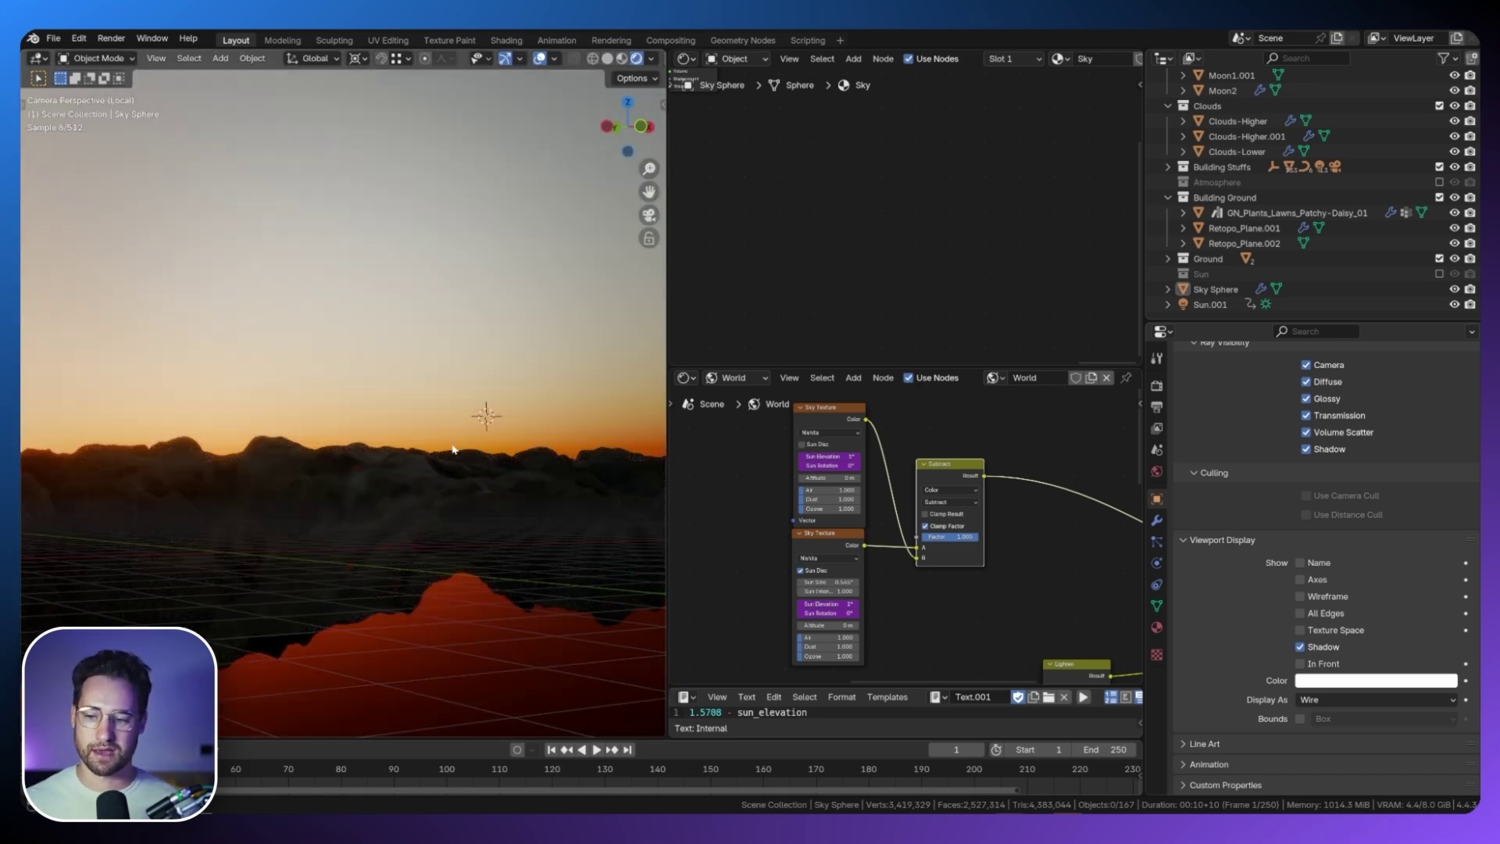
scroll(438, 480, down, 1)
key(KP_Divide)
key(KP_0)
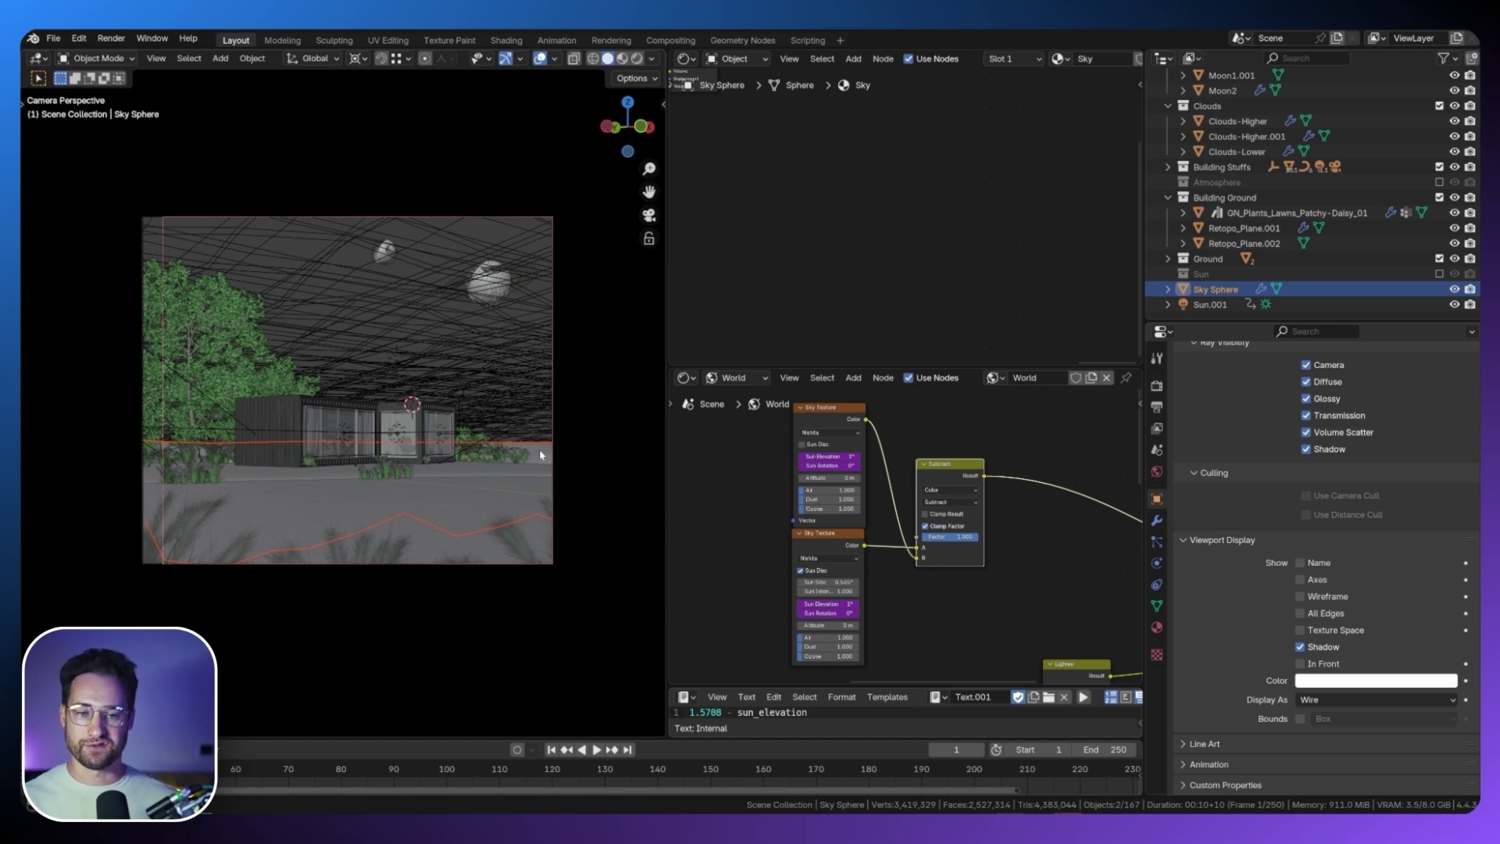
Enable and expand the Atmosphere collection and select its Atmosphere/dust object.
click(1399, 182)
click(1440, 182)
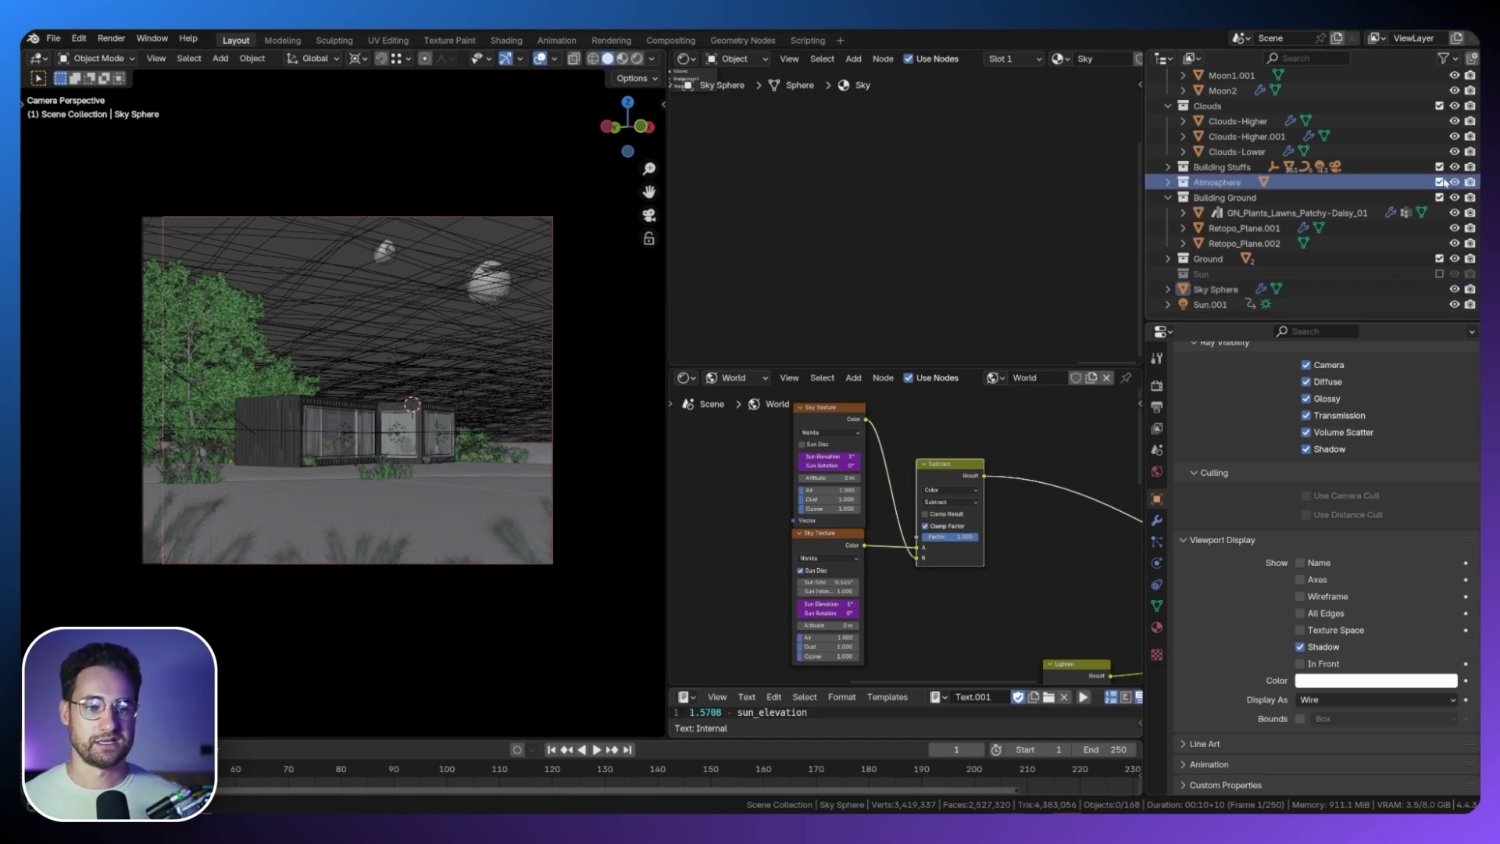
click(1168, 182)
click(1242, 198)
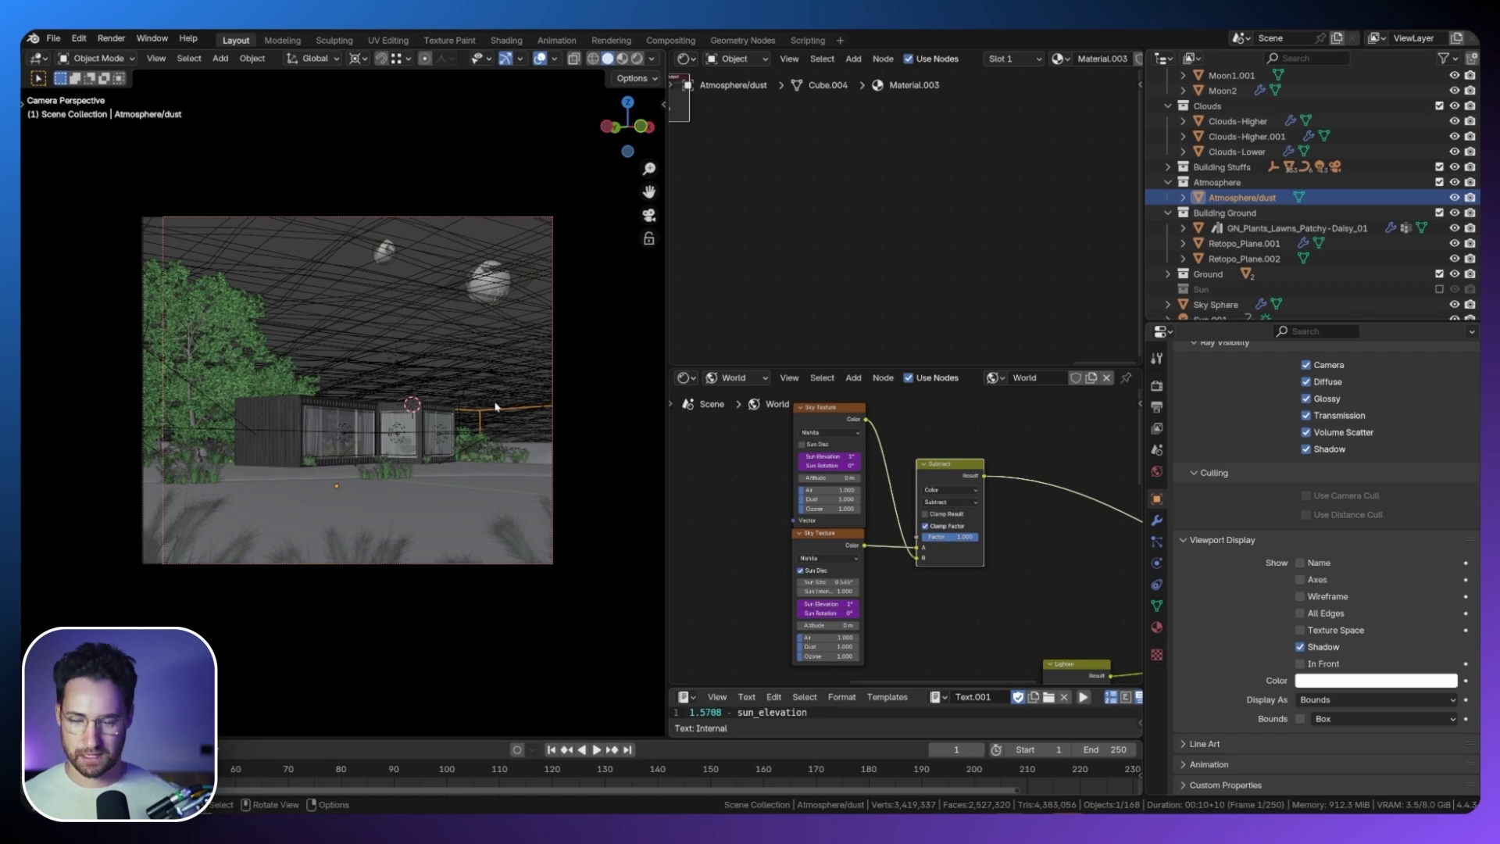
Frame the Atmosphere/dust box from outside and show its Volume Scatter material nodes in full.
key(KP_Decimal)
middle_drag(495, 405, 398, 466)
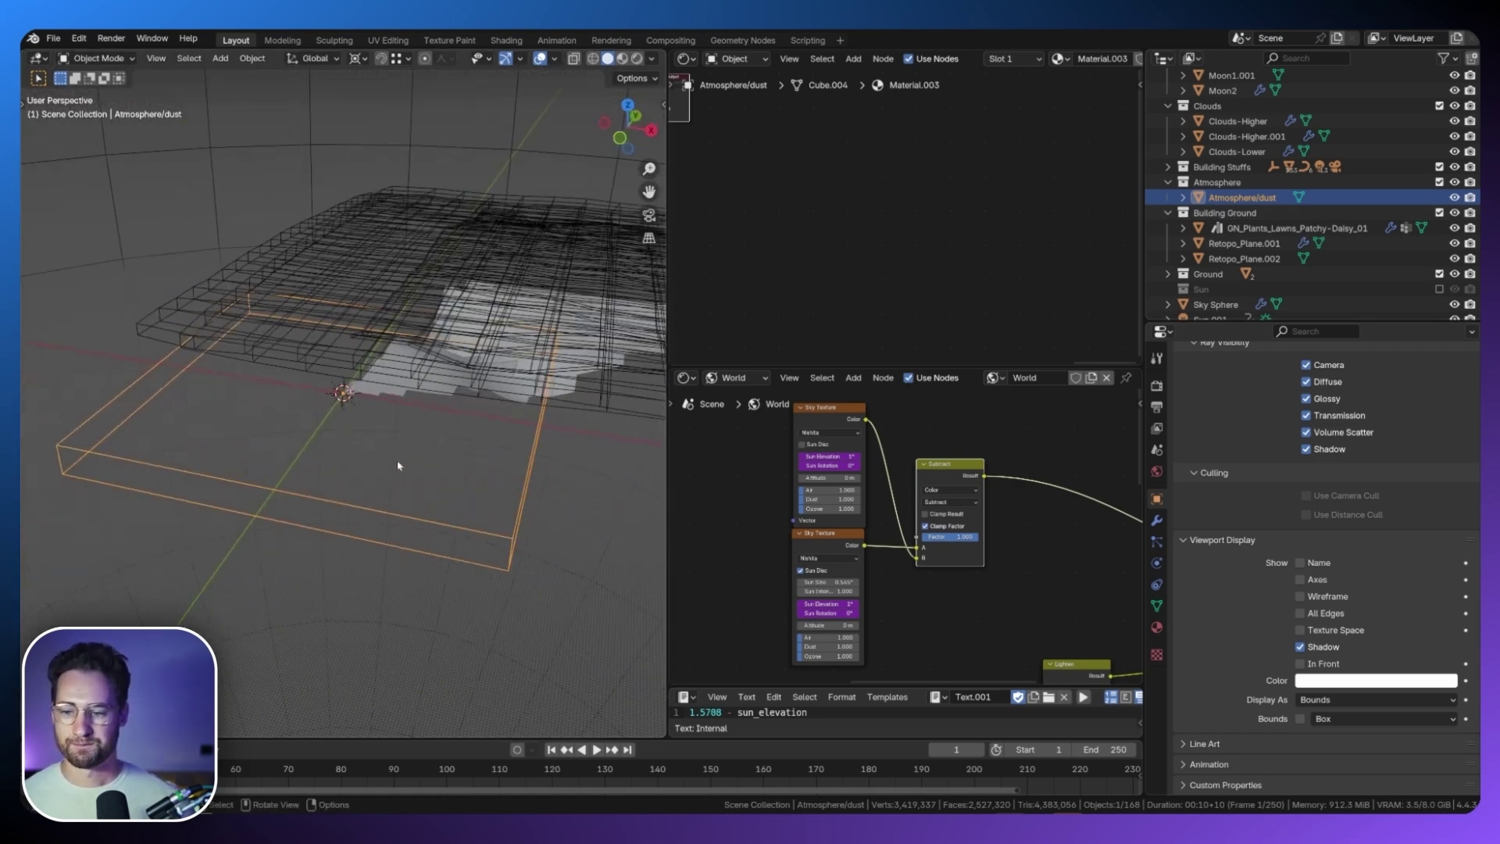
key(Home)
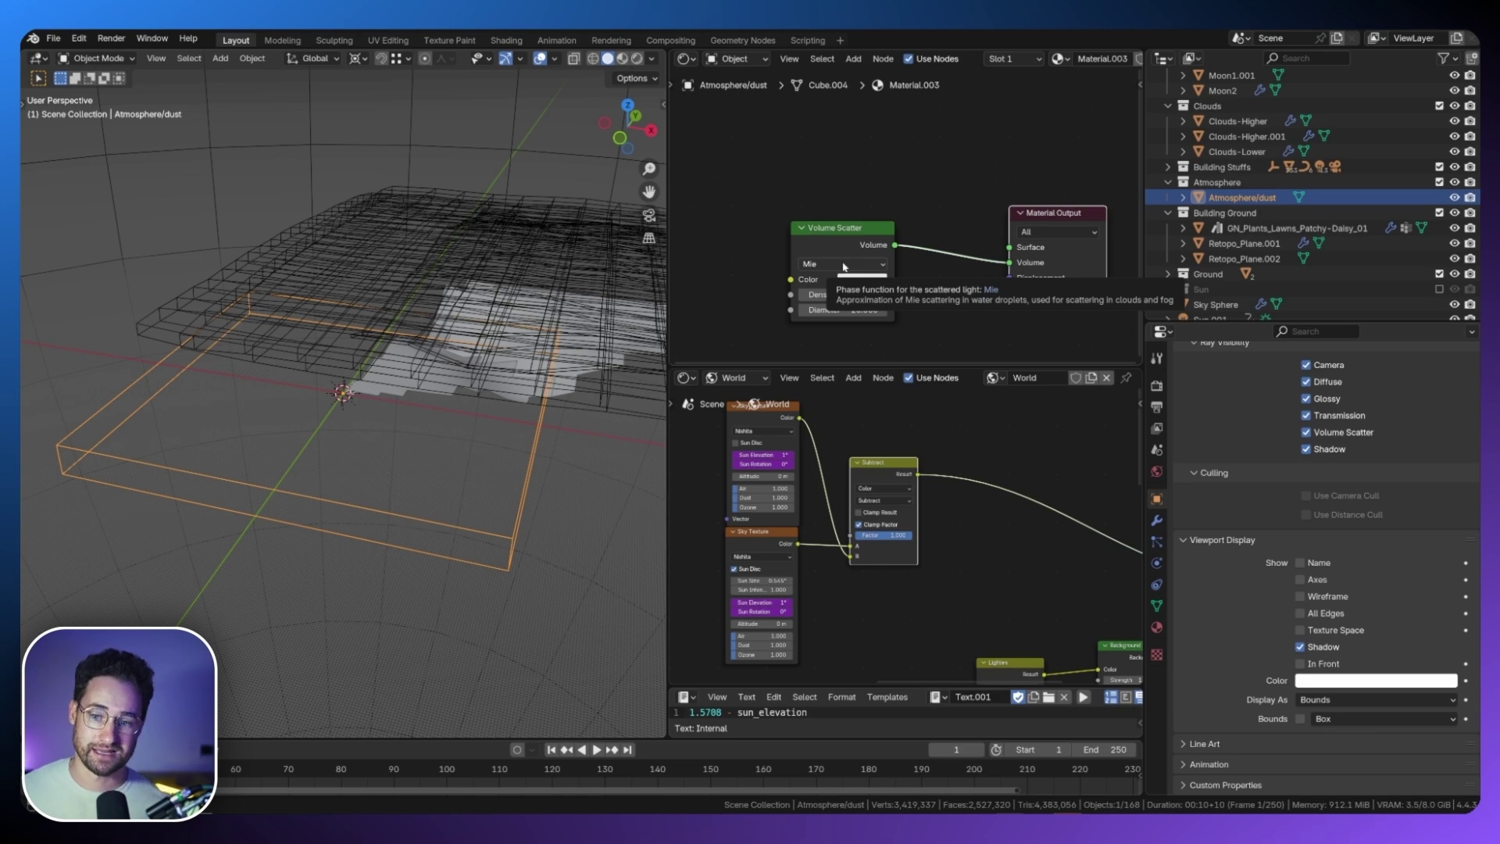
Reposition the Atmosphere/dust box over the terrain from the top view.
middle_drag(419, 338, 380, 402)
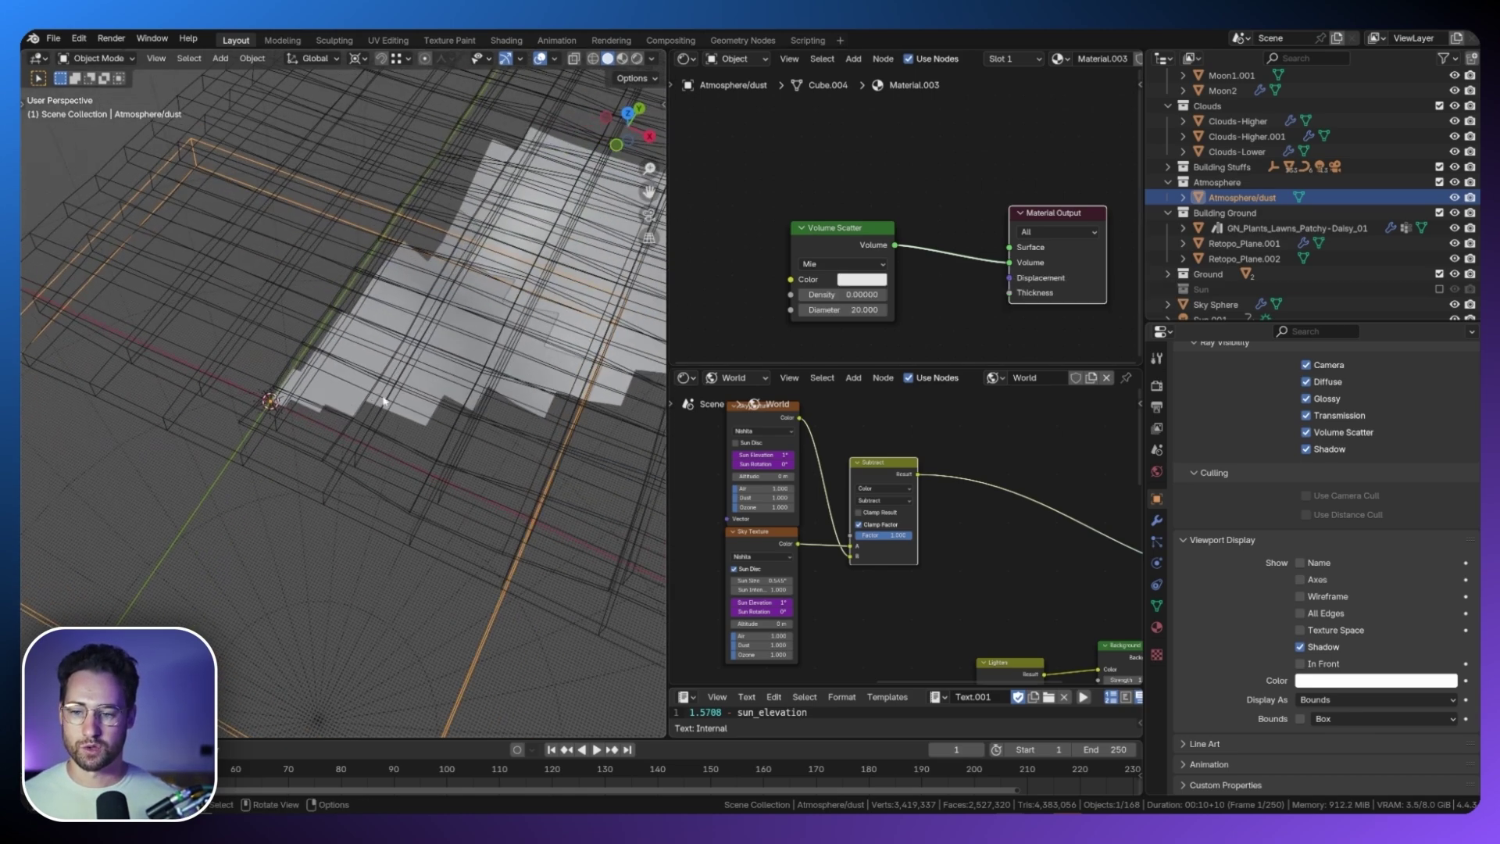
key(KP_7)
key(g)
click(528, 375)
Stretch the Atmosphere/dust box taller along Z and lower it vertically around the terrain.
shift+middle_drag(500, 395, 492, 475)
key(s)
key(z)
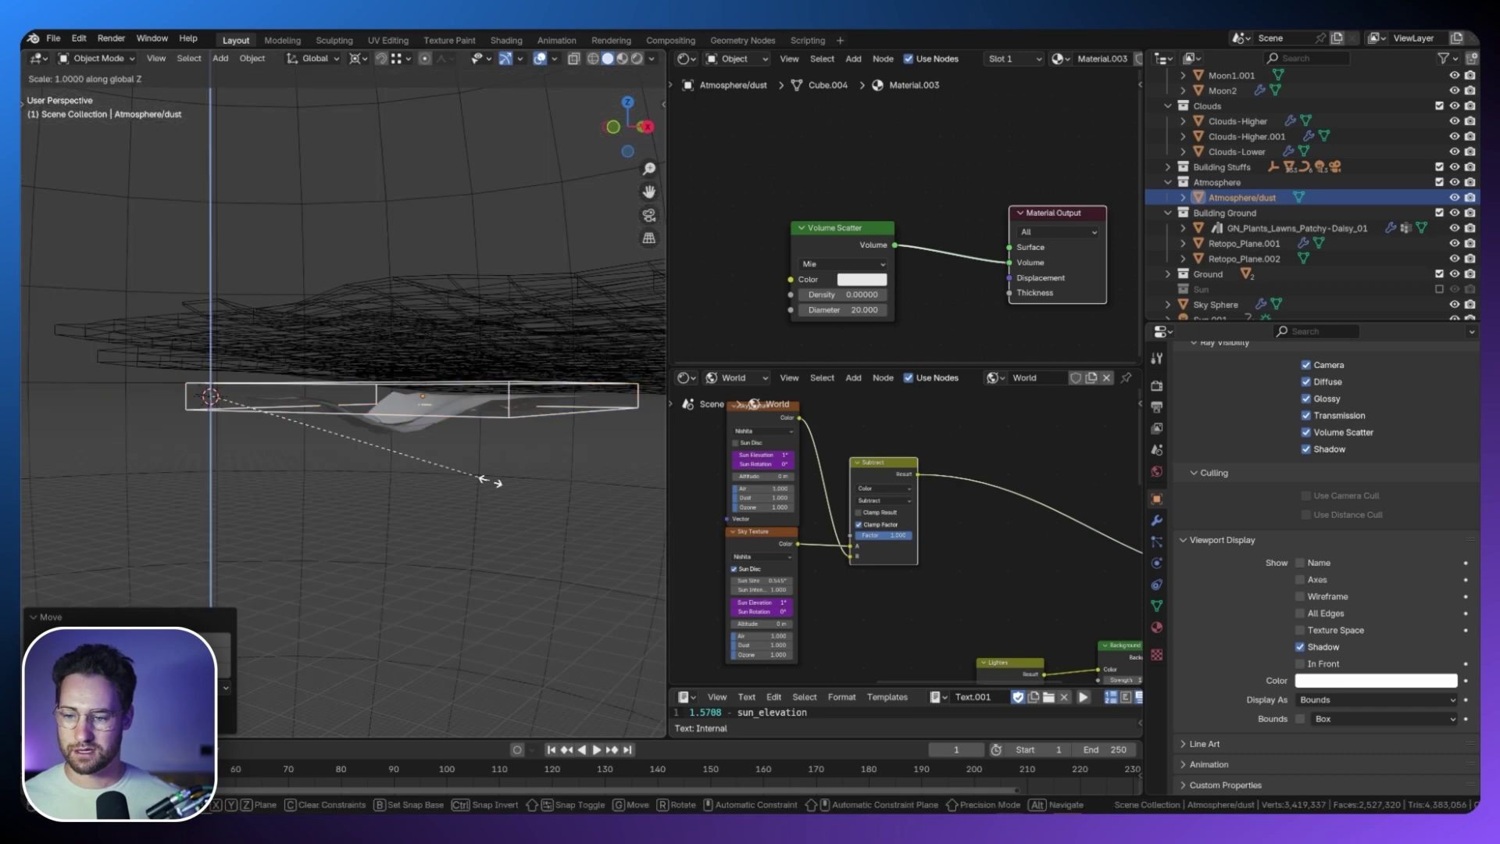
click(412, 325)
key(g)
key(z)
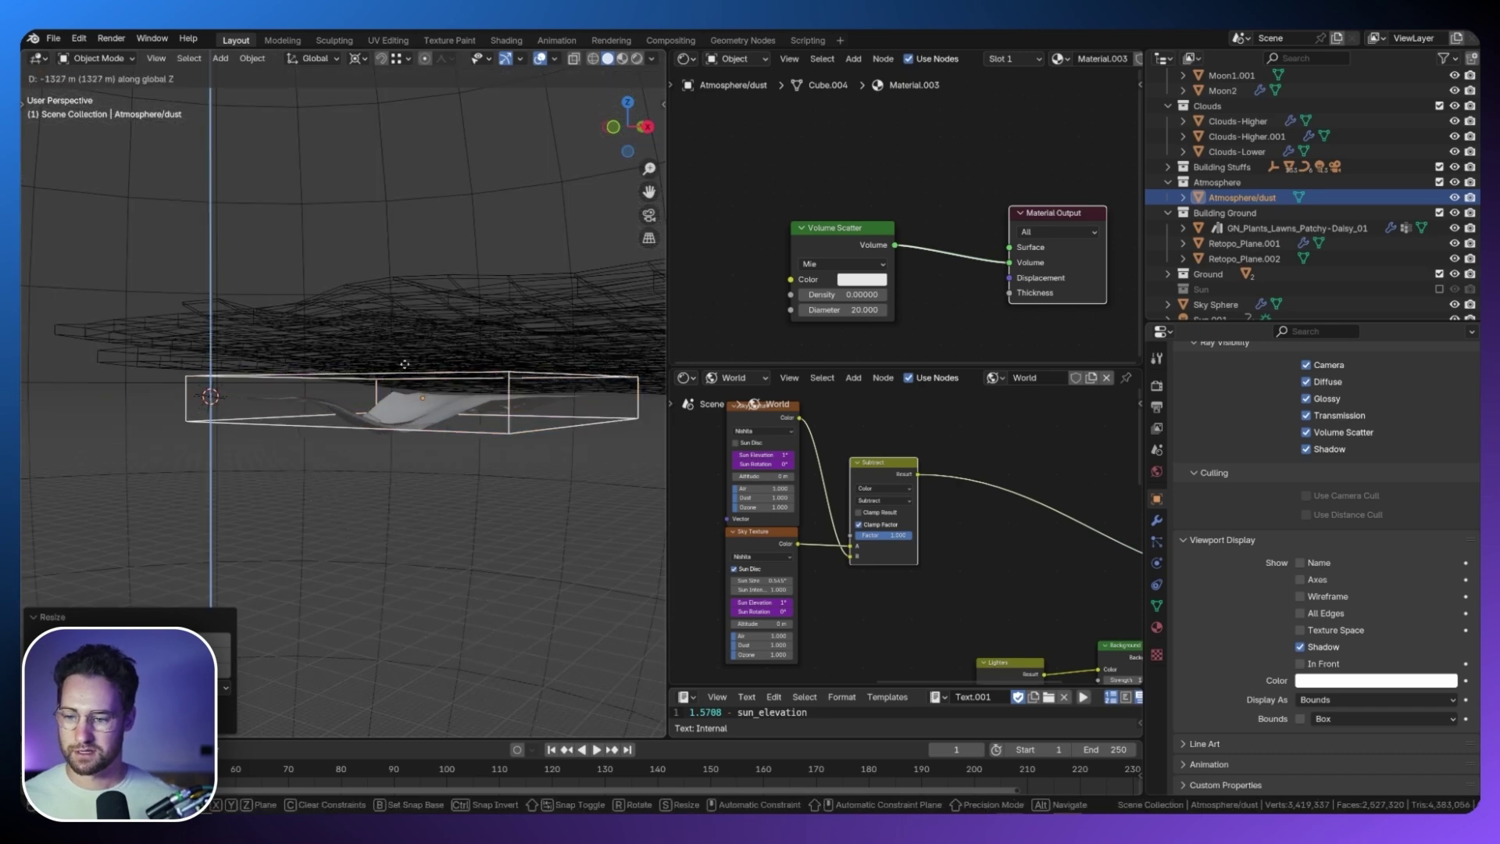
click(404, 412)
Set the Atmosphere/dust Volume Scatter density to 0.00001 with the camera view in rendered shading.
key(KP_0)
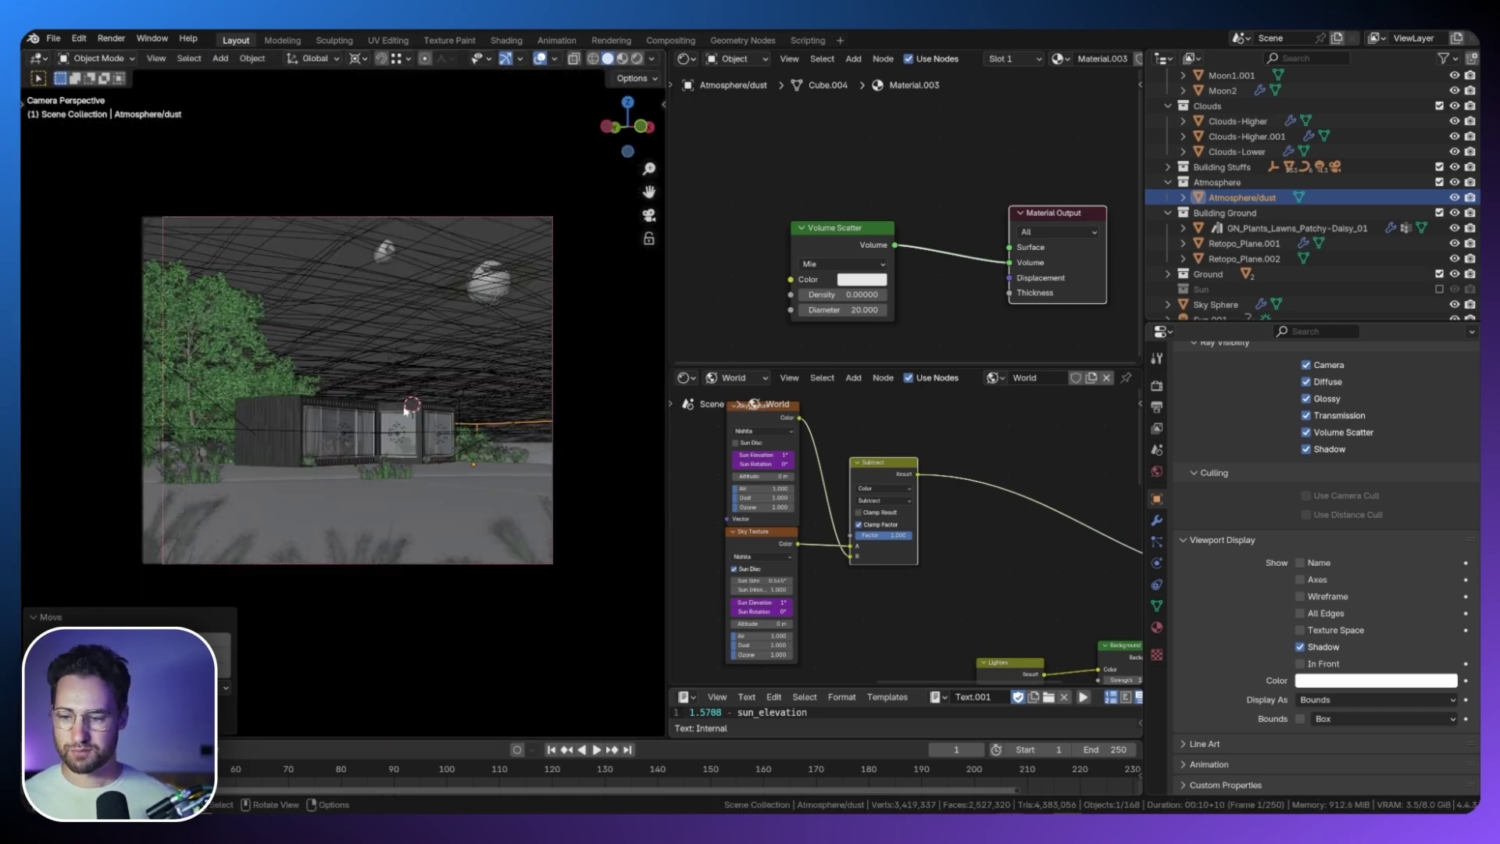
scroll(571, 426, up, 3)
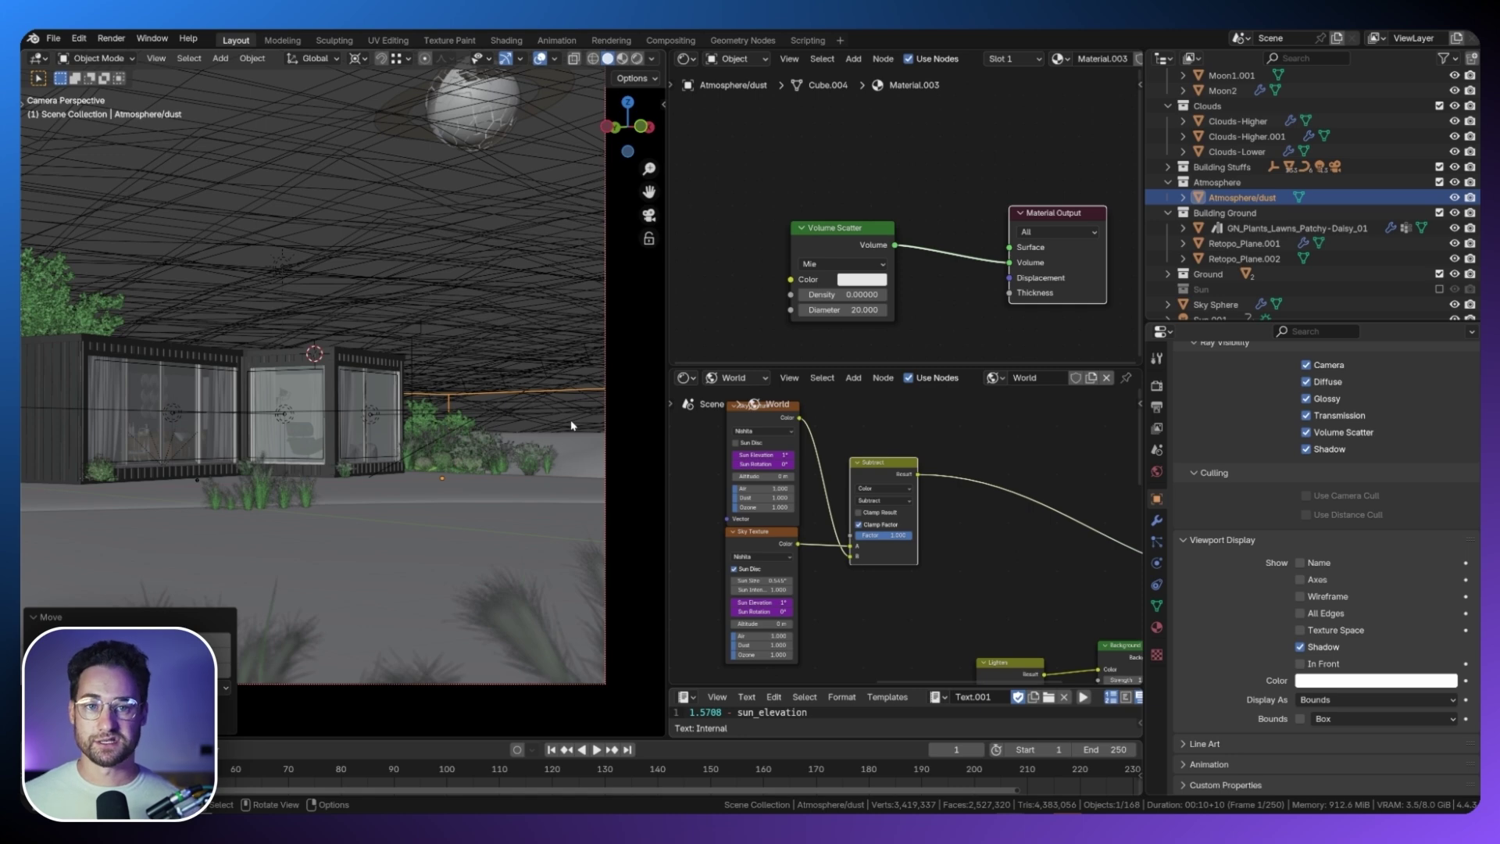
key(z)
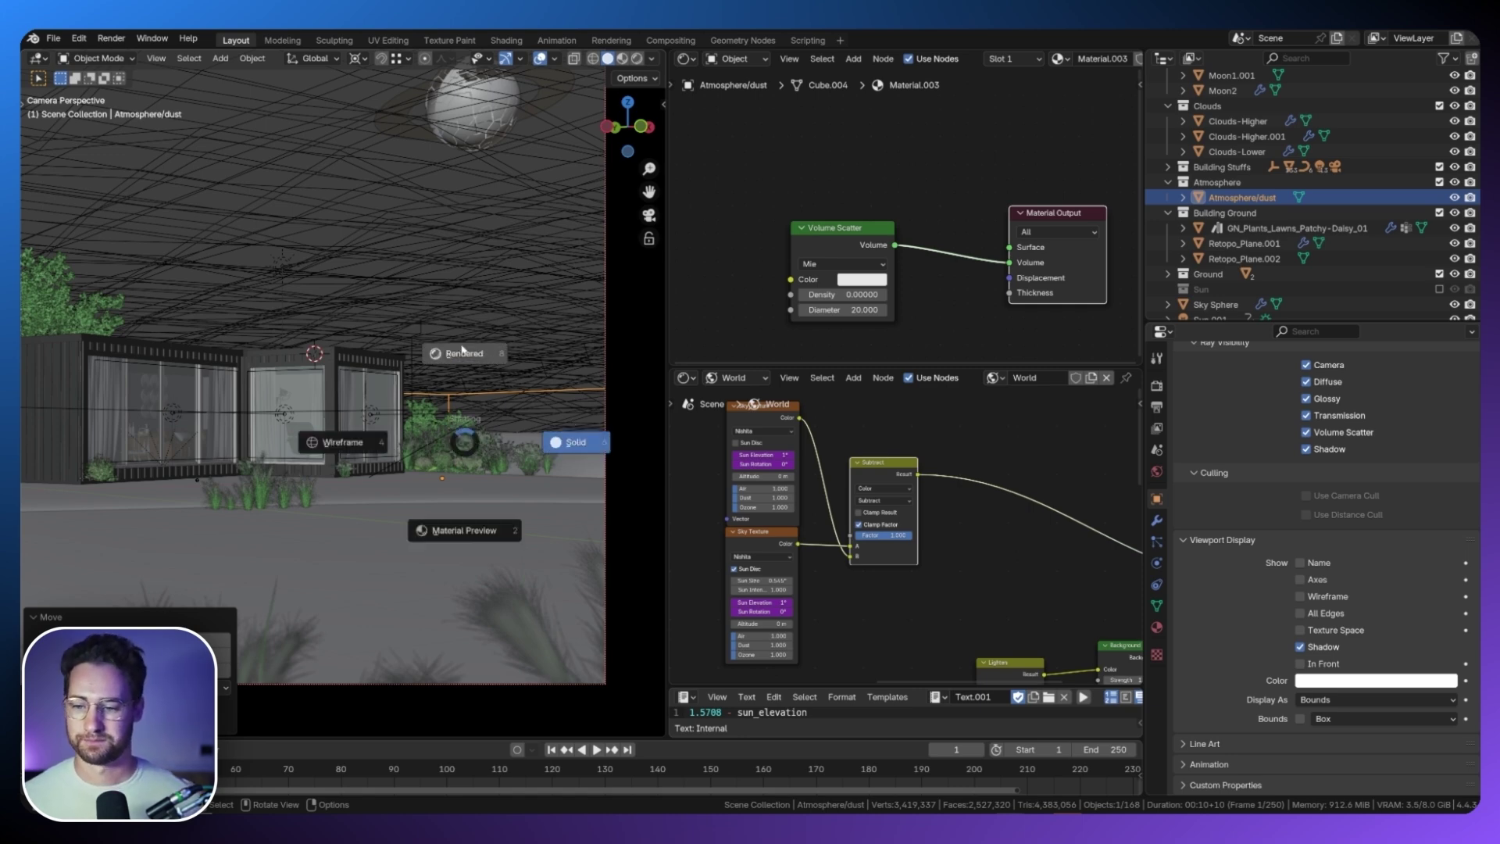
click(462, 351)
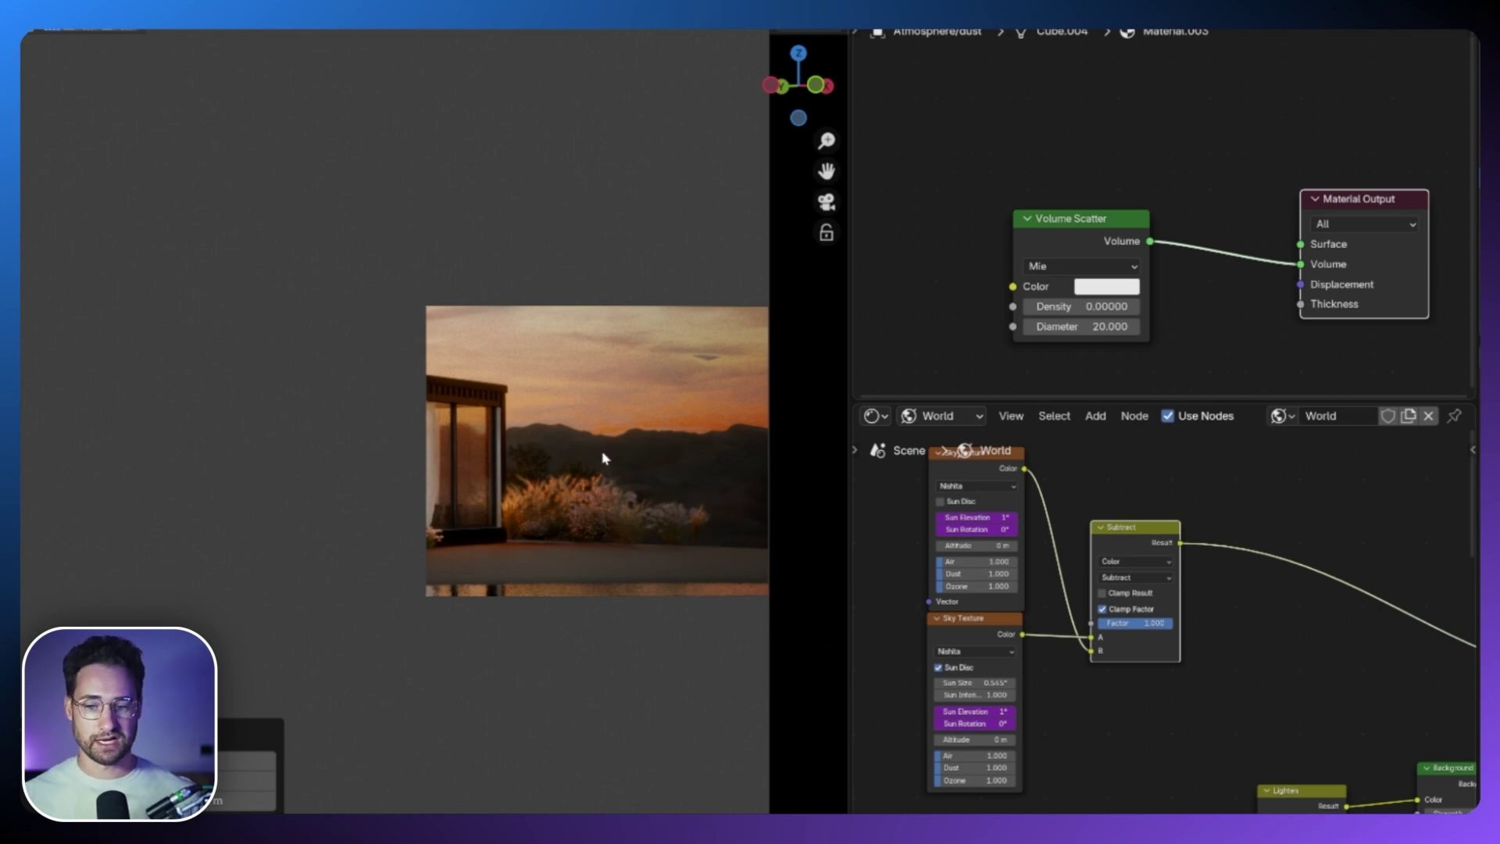
click(1078, 306)
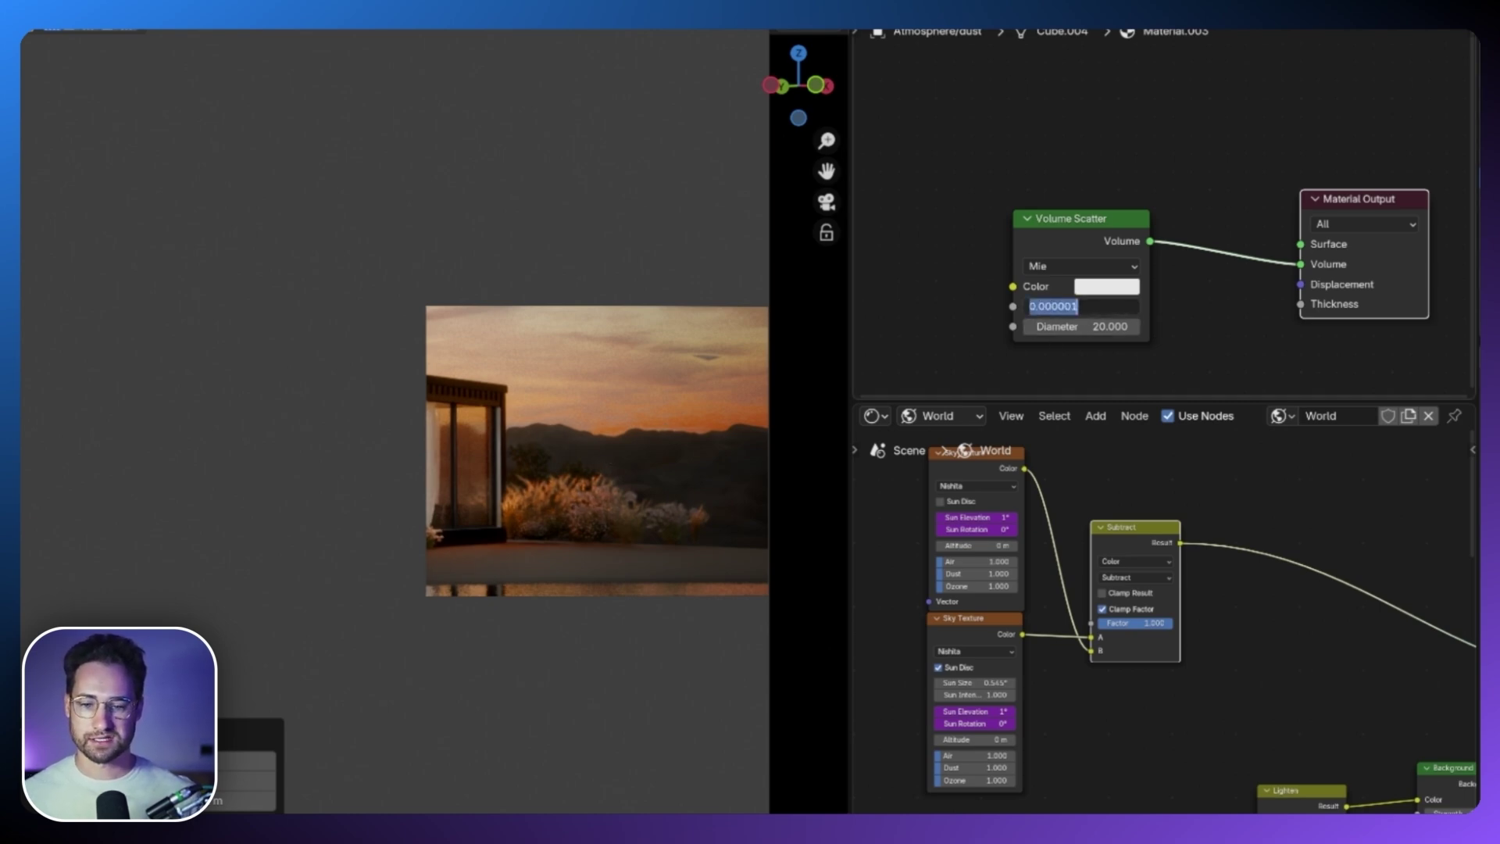
text(0.00001)
key(Return)
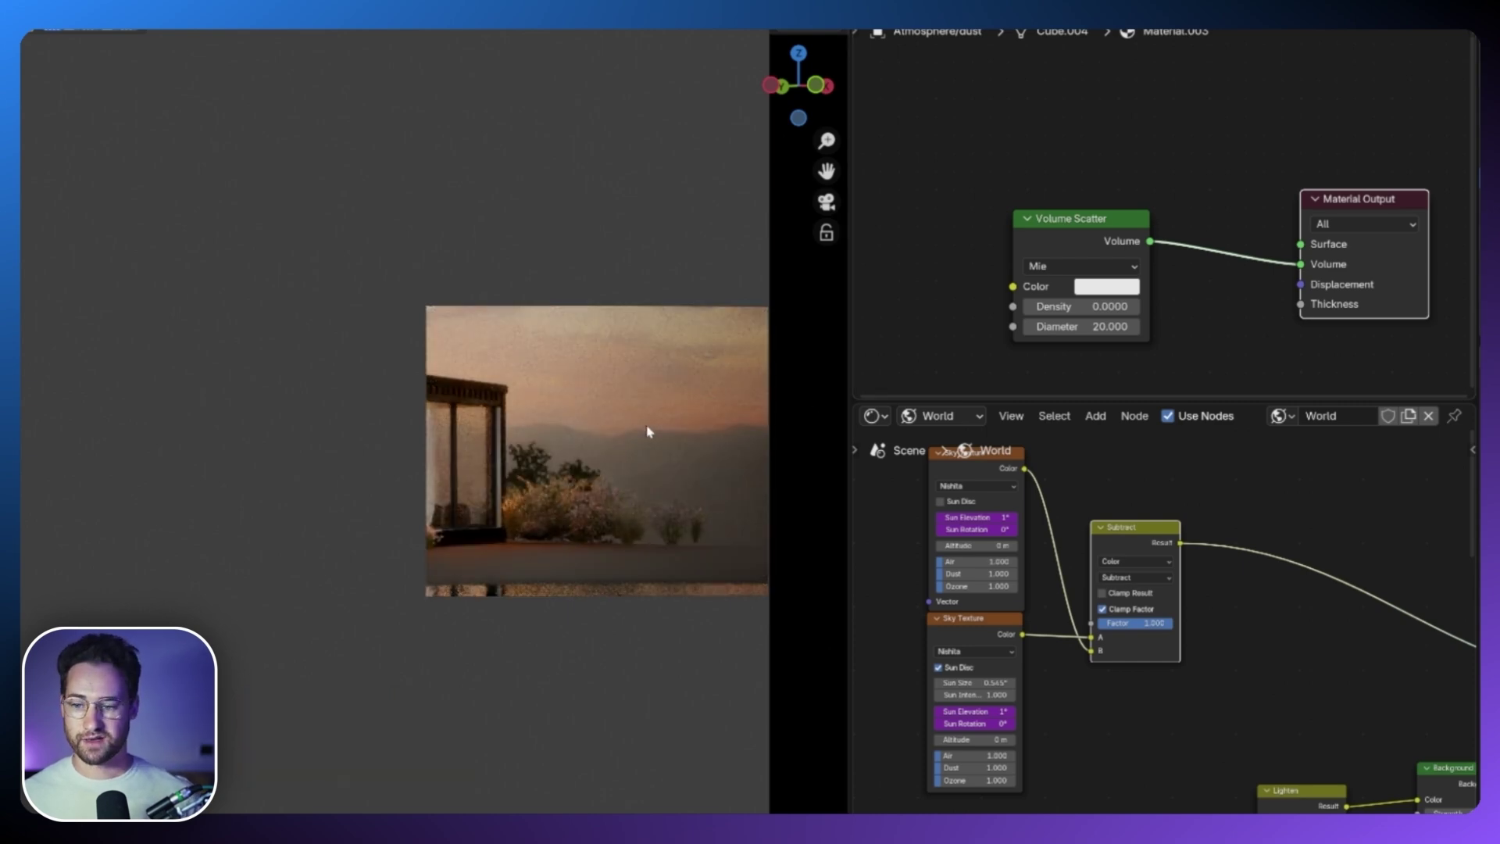
Enlarge the render region to cover the whole camera frame.
scroll(647, 431, down, 4)
key(ctrl+b)
drag(770, 670, 156, 160)
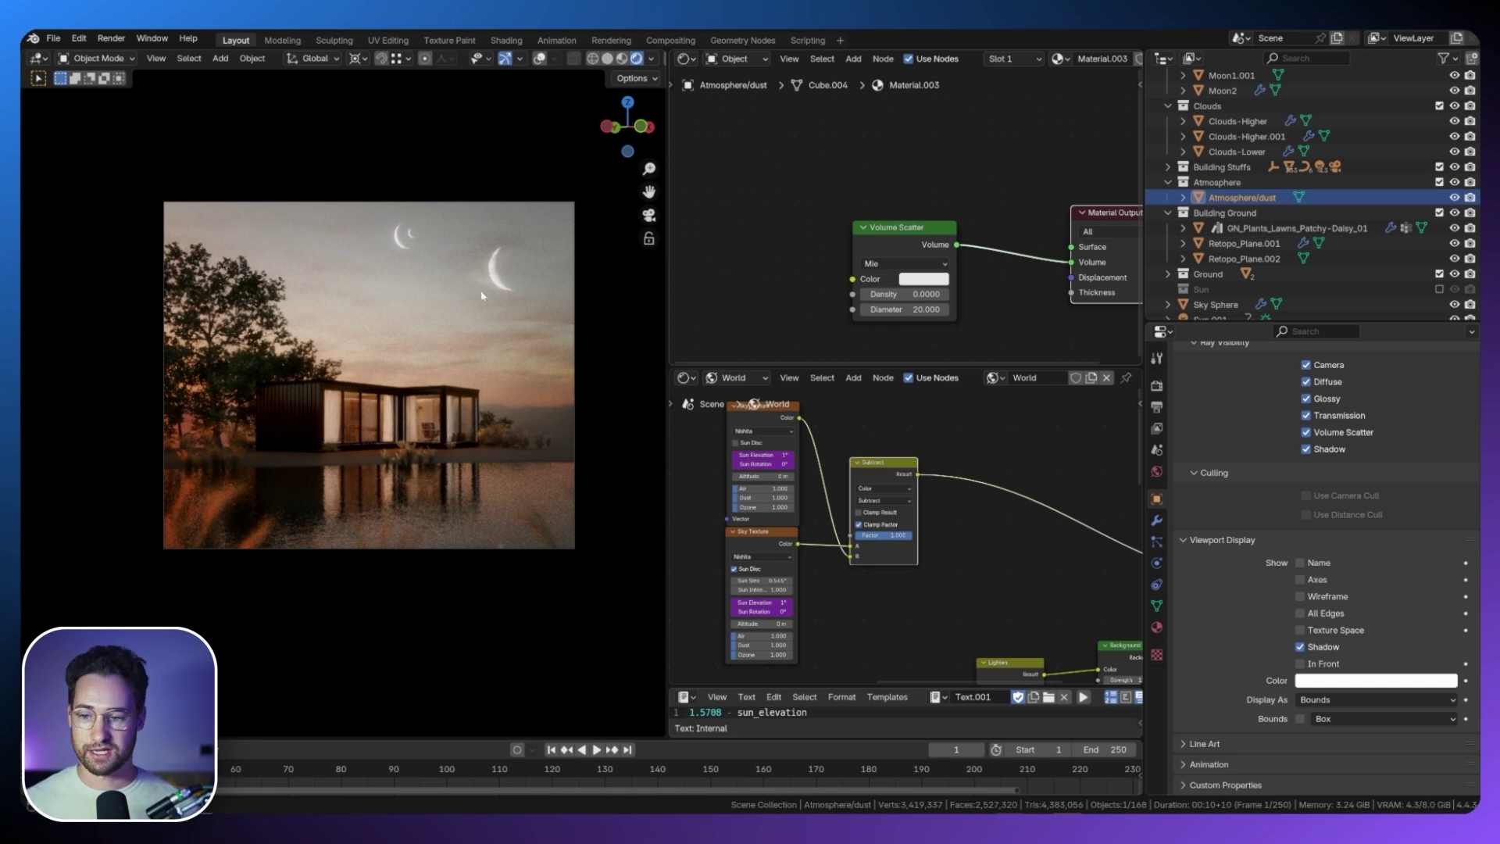
Set the Sky Sphere's Sky Texture sun elevation to 5° and refresh the driven World sky texture and Sun.001 light.
scroll(1219, 301, down, 1)
click(1218, 293)
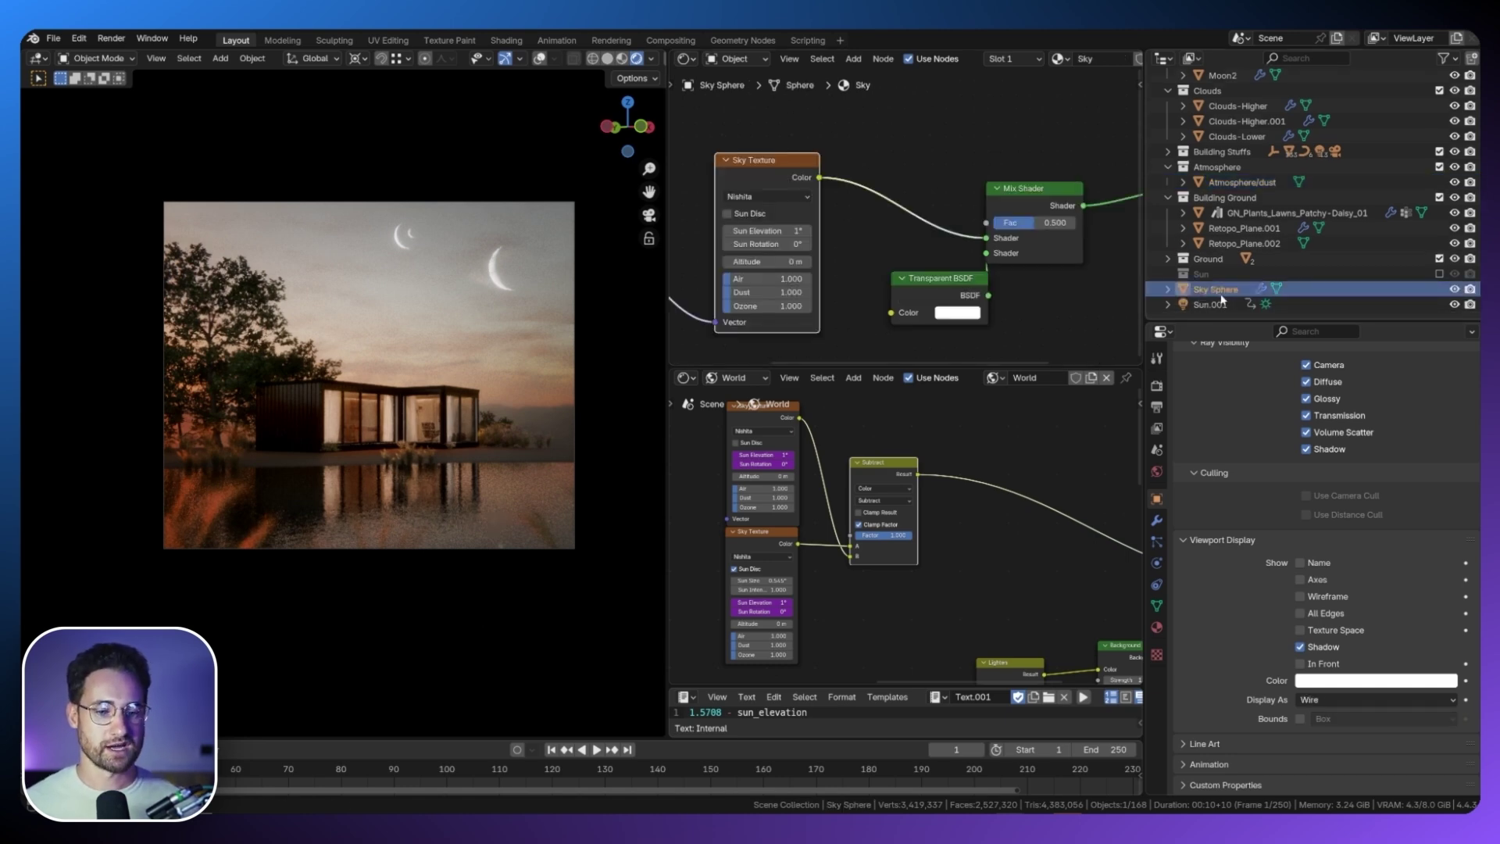
double_click(761, 231)
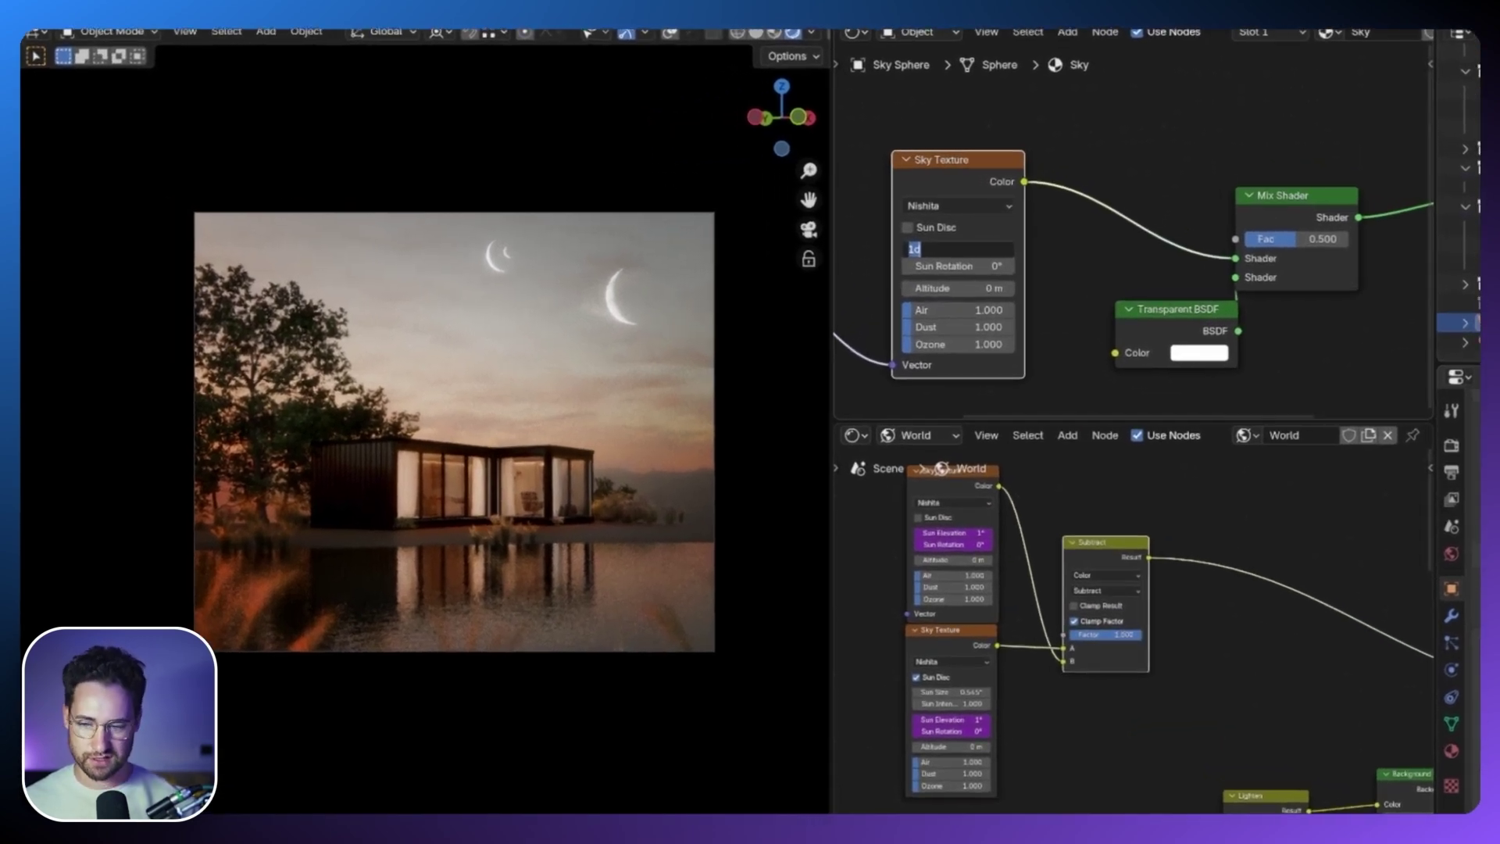
text(5)
key(Return)
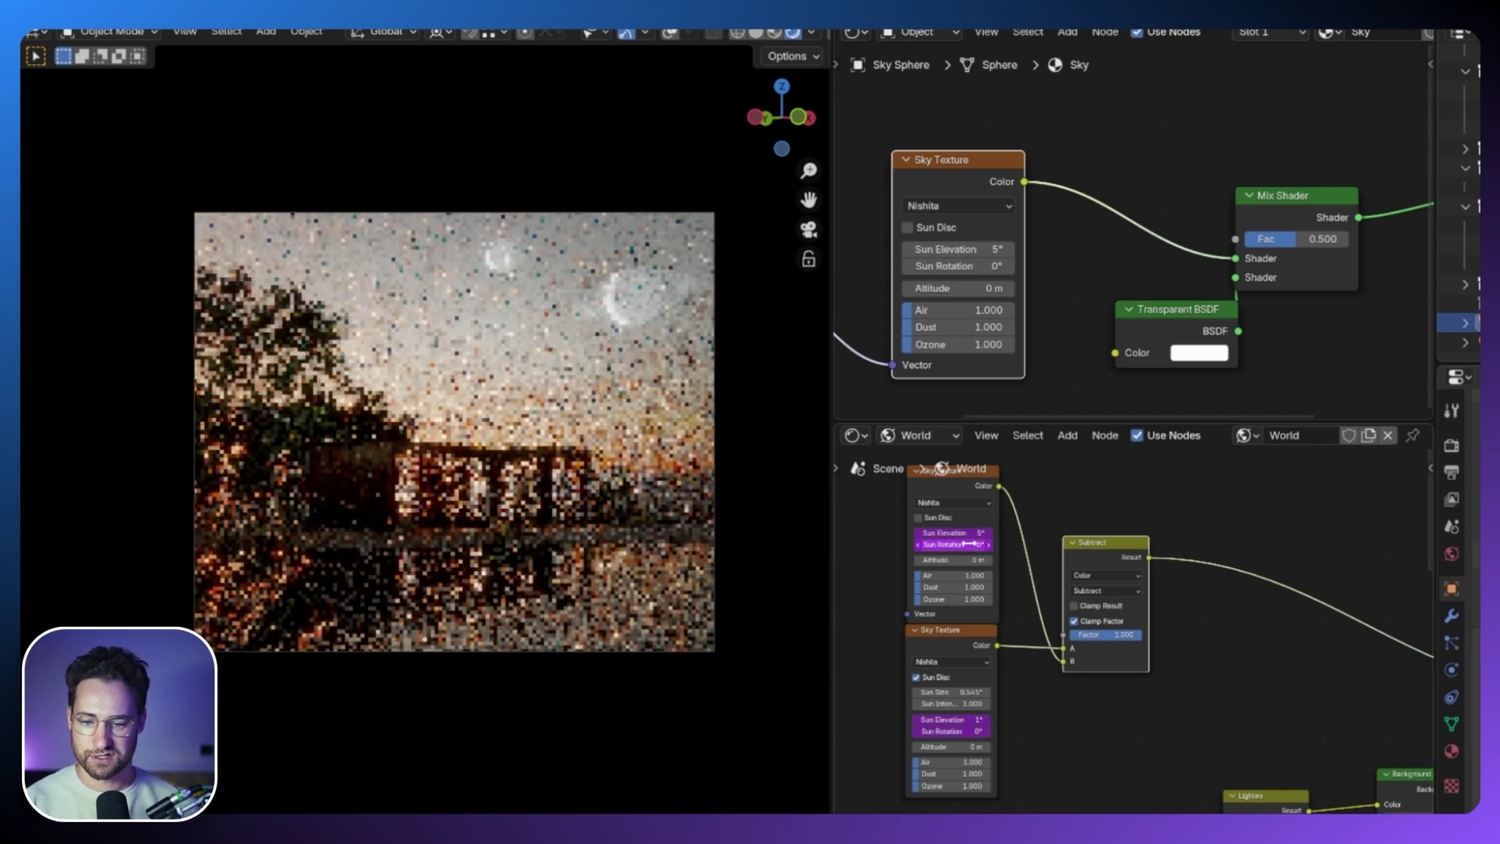
click(967, 721)
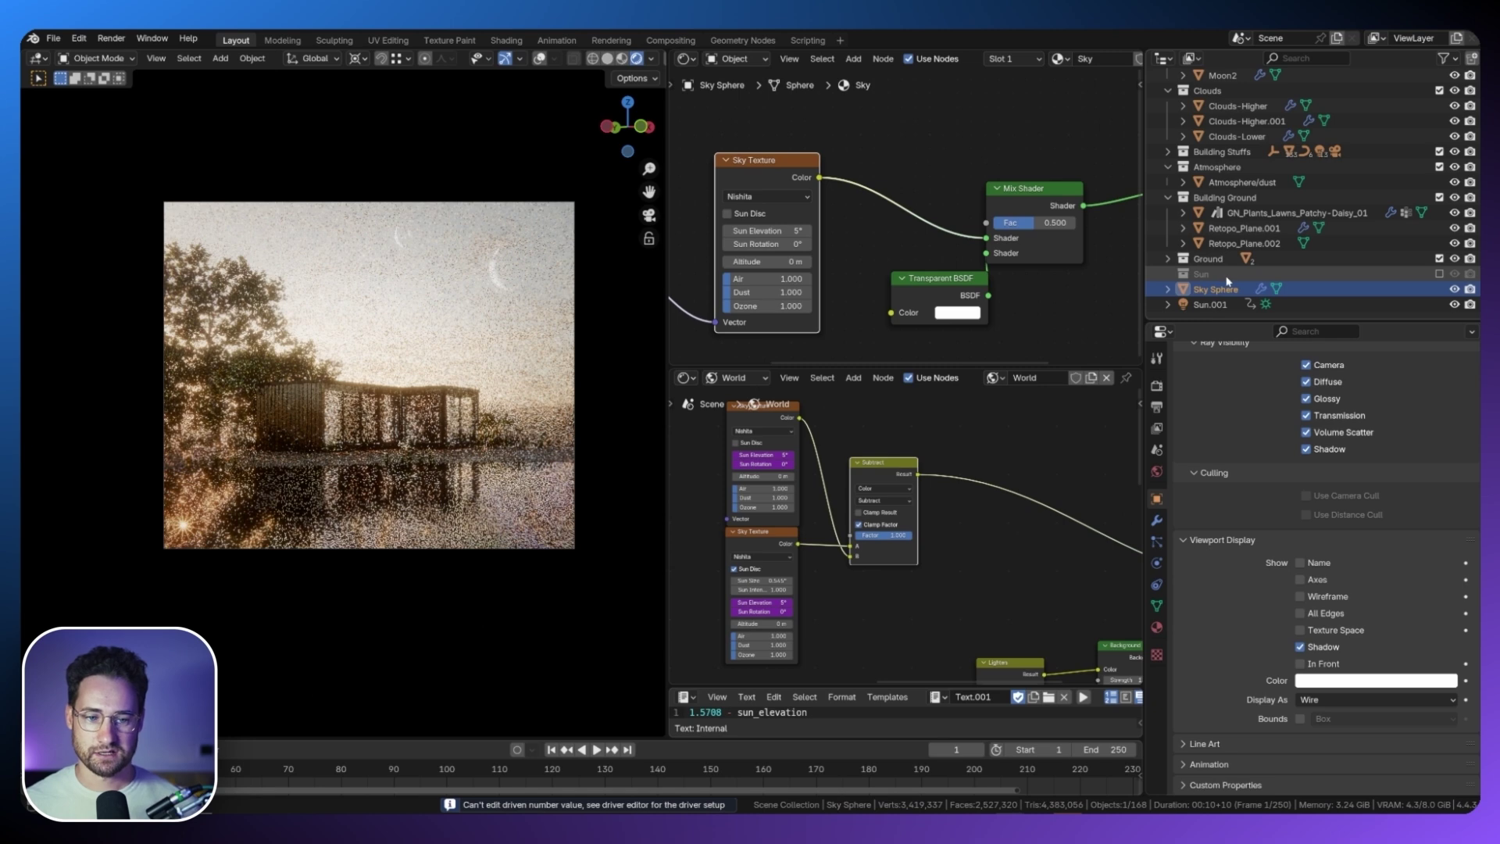
click(1211, 304)
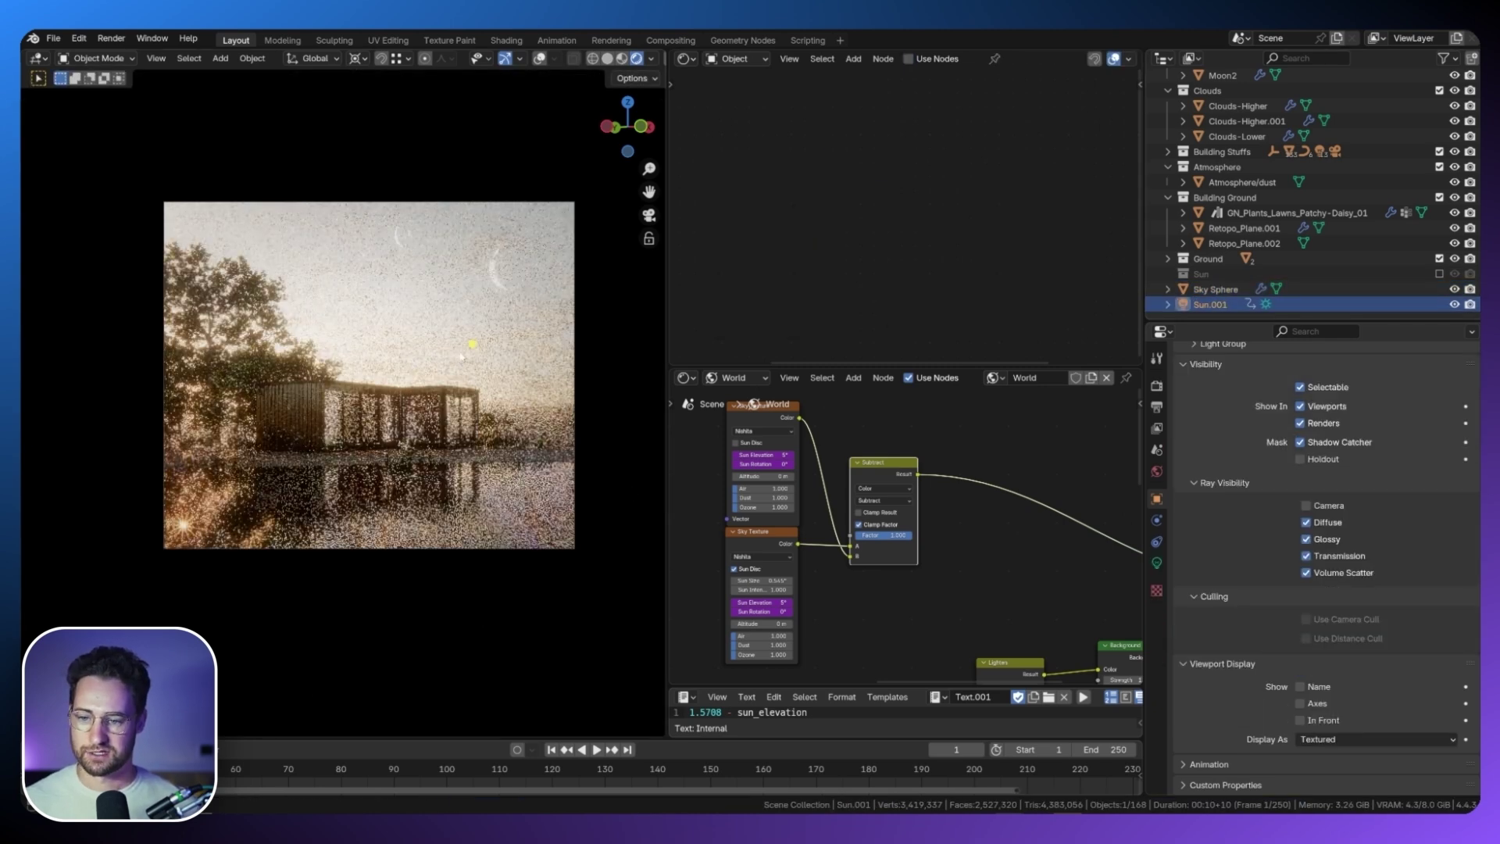
click(585, 177)
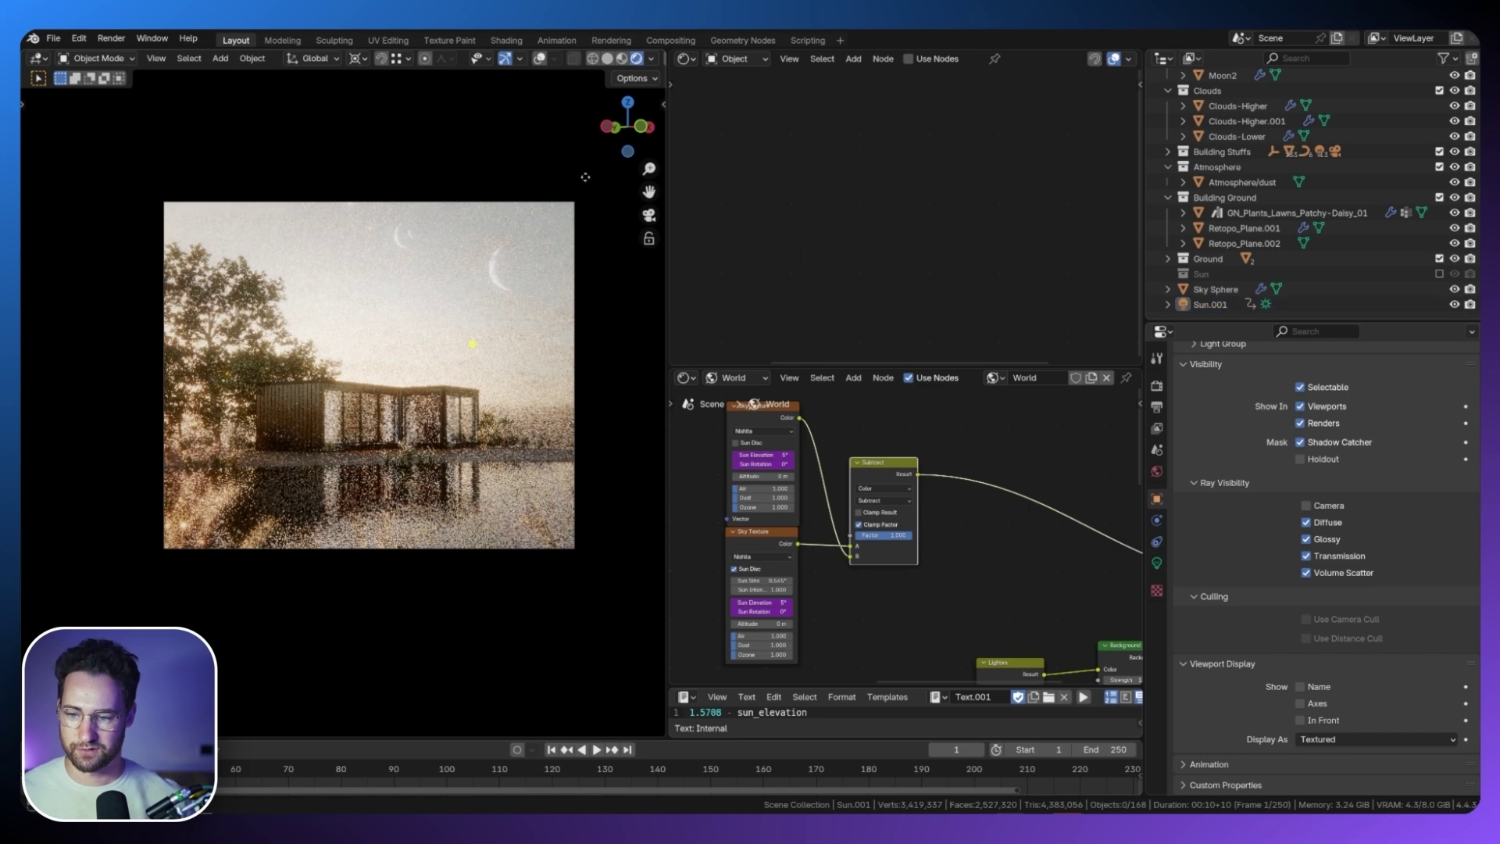
Enable the Geometry Nodes grass of the GN_Plants_Lawns_Patchy-Daisy_01 object in the viewport.
click(540, 61)
click(1266, 213)
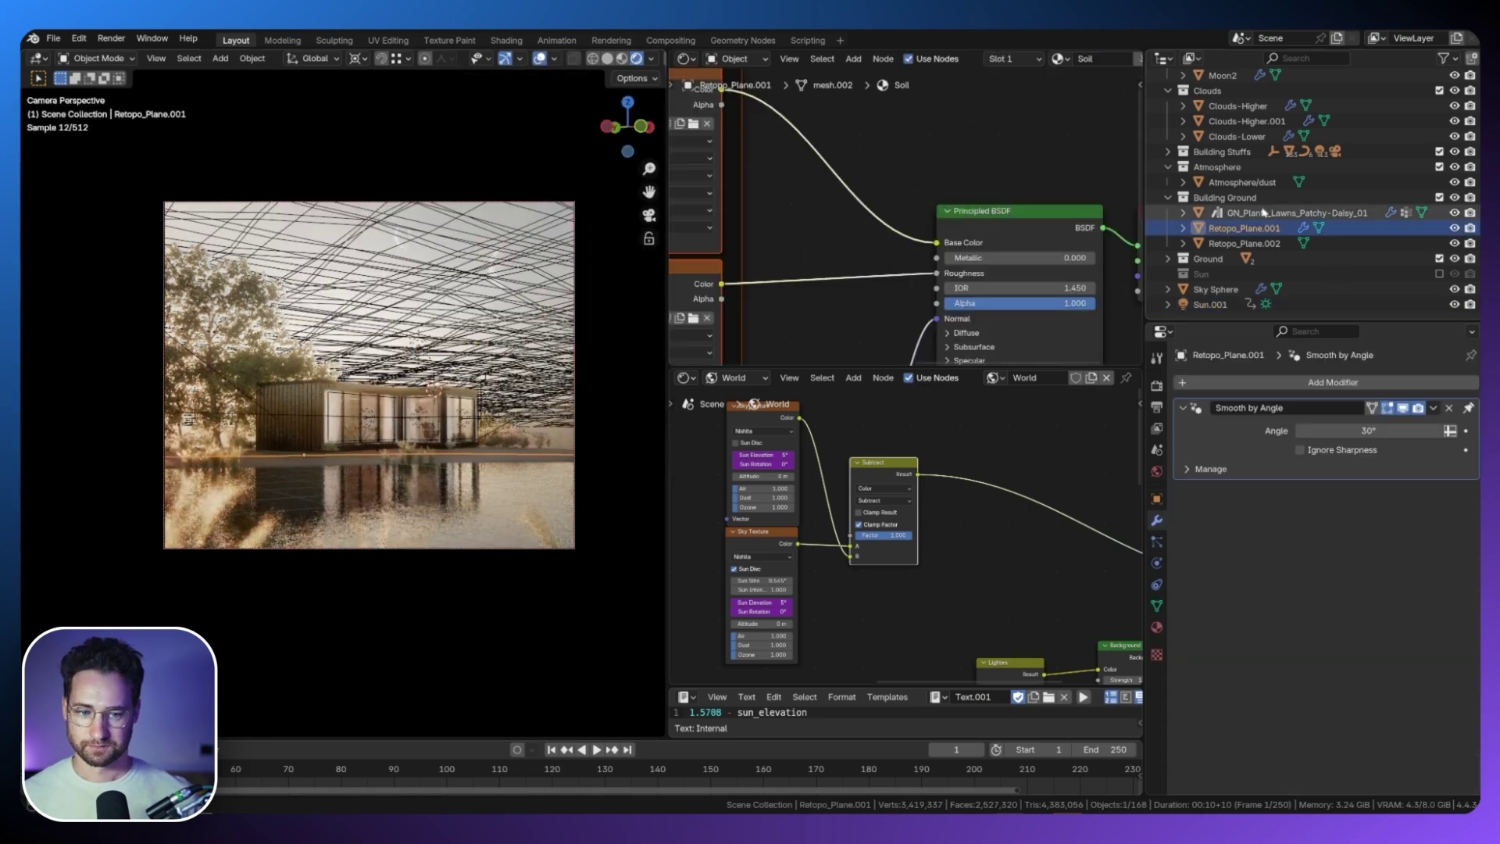
click(1157, 520)
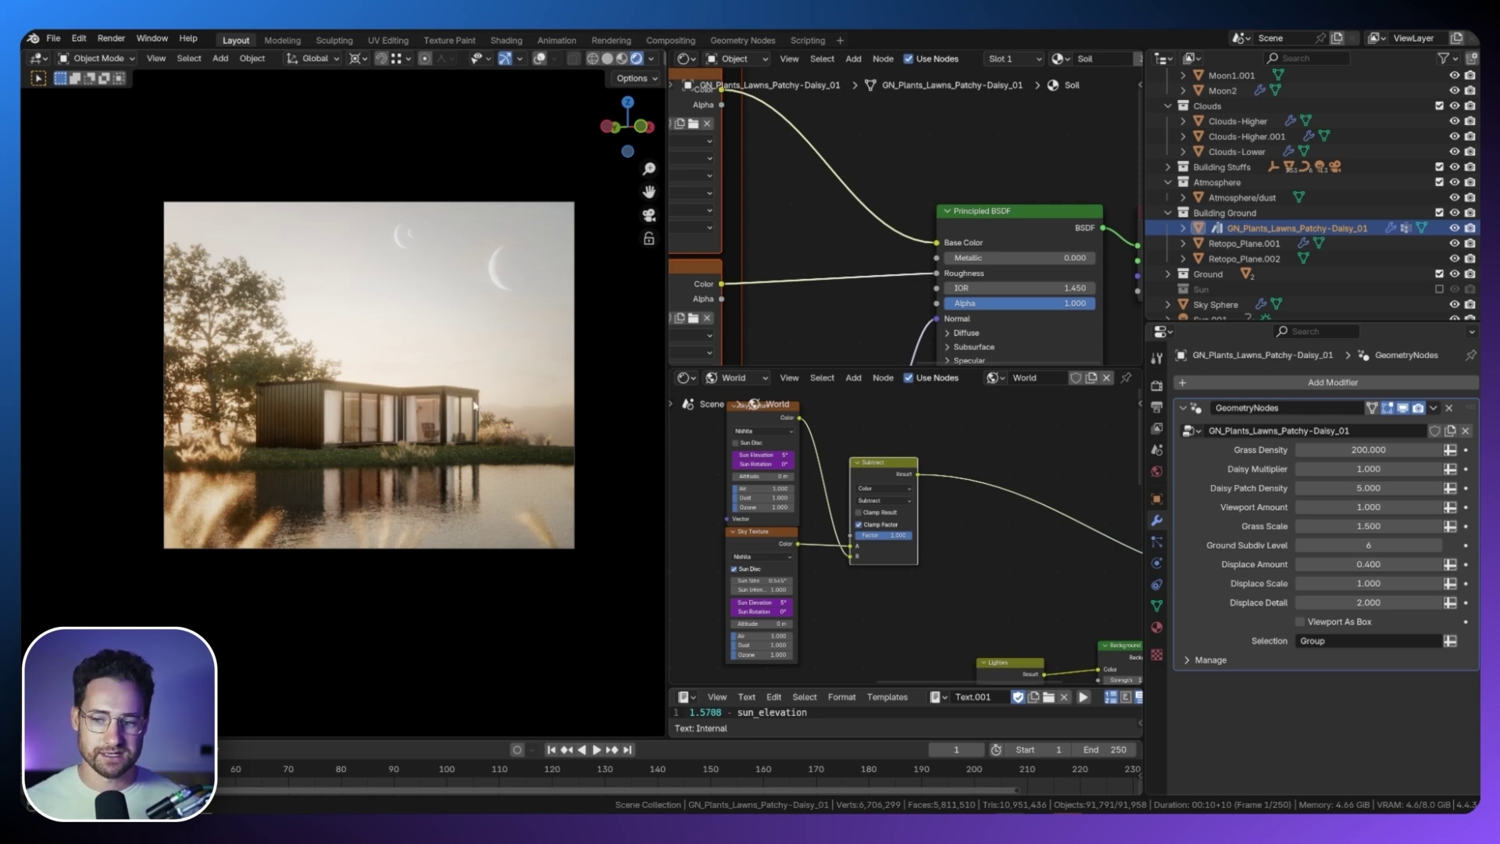
Set the Sky Sphere's Sky Texture sun elevation to -1° and refresh the driven elevation in the World's Sky Texture.
scroll(1278, 182, down, 1)
middle_drag(781, 204, 915, 228)
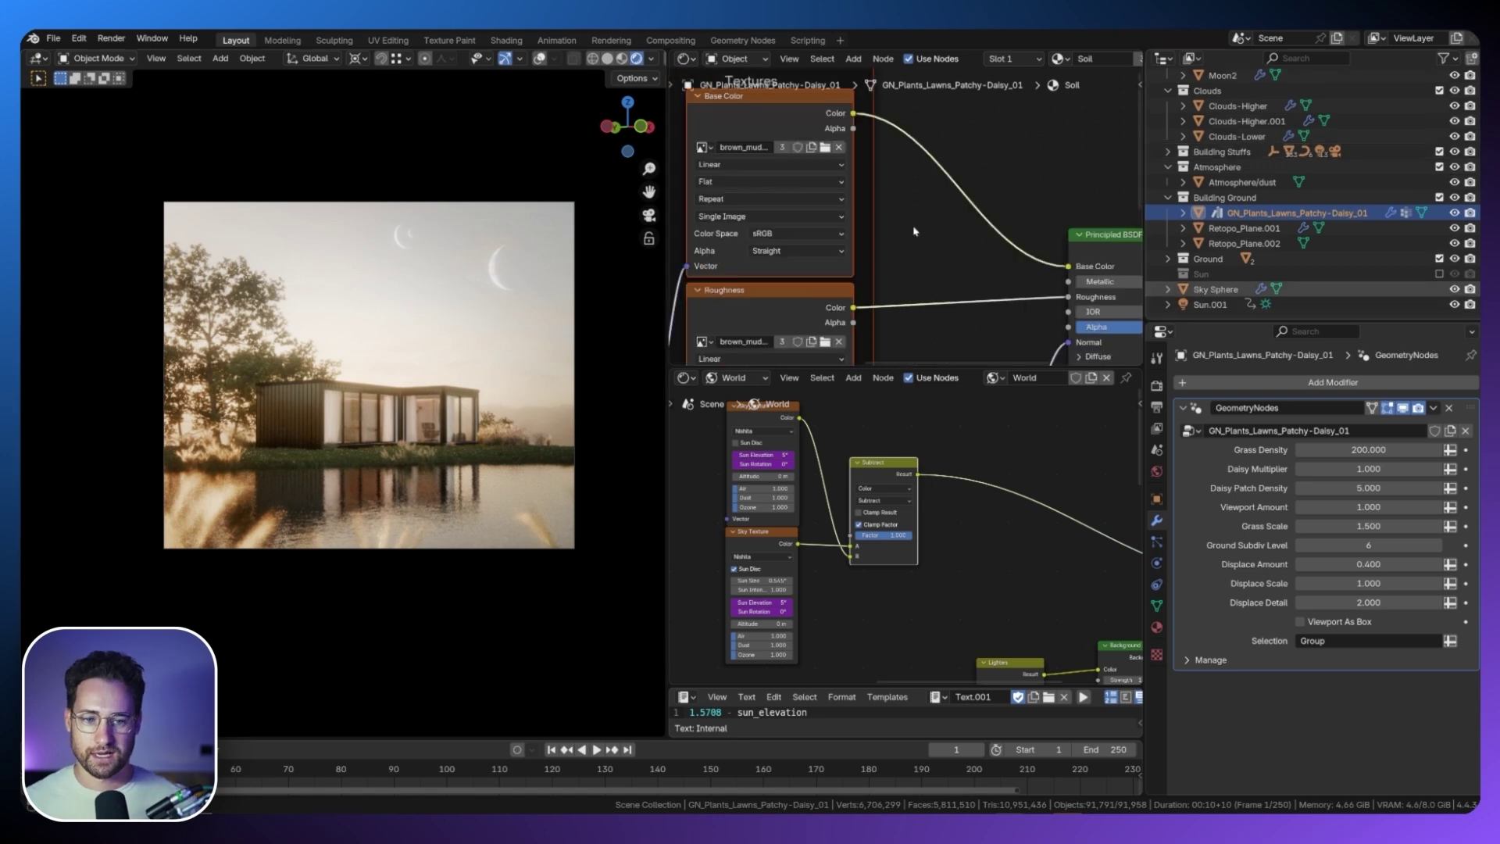
click(1216, 289)
click(903, 257)
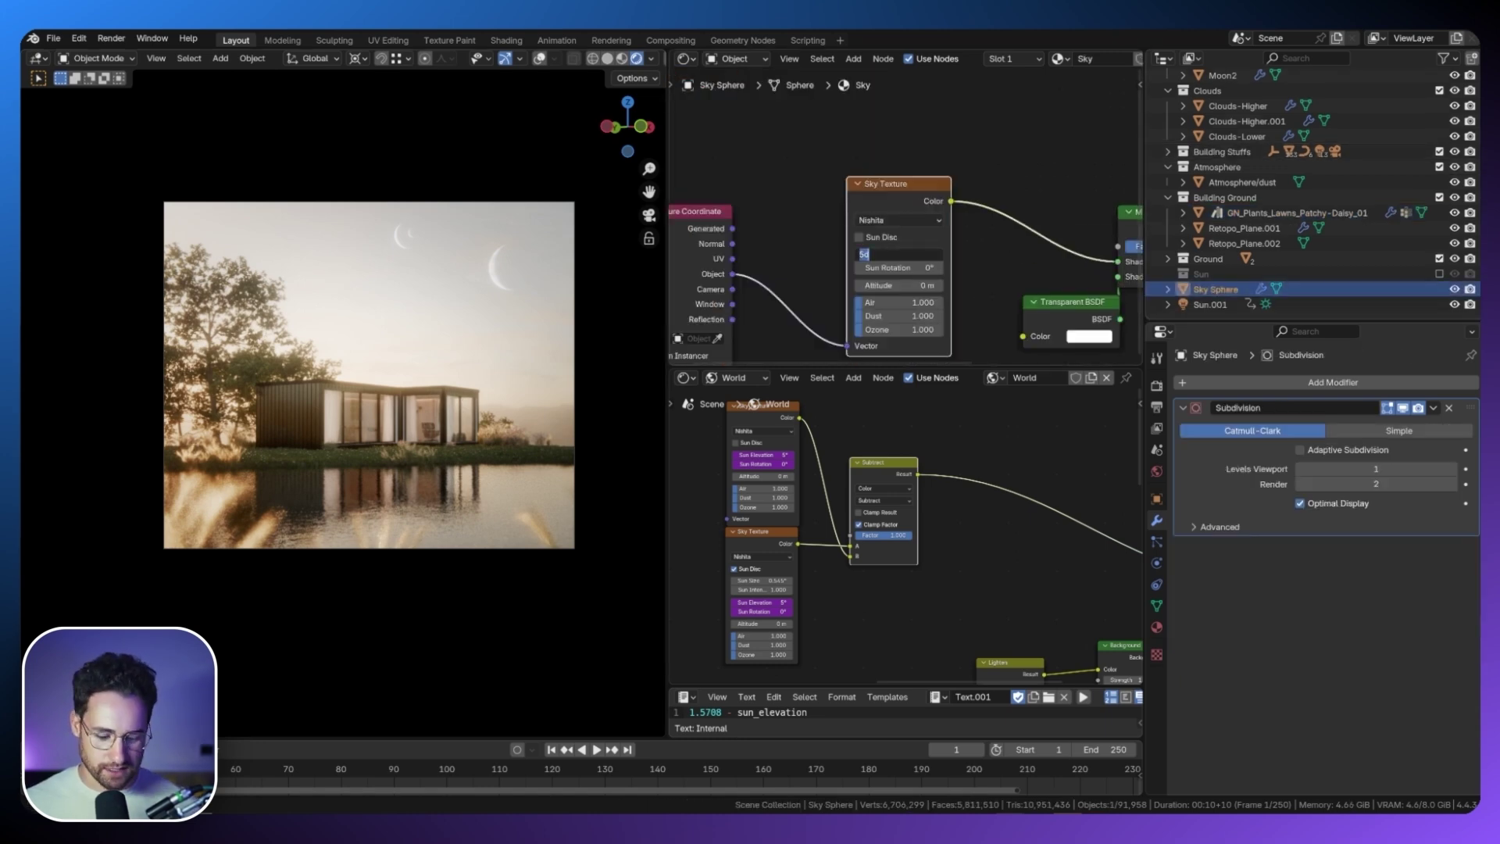
text(-1)
key(Return)
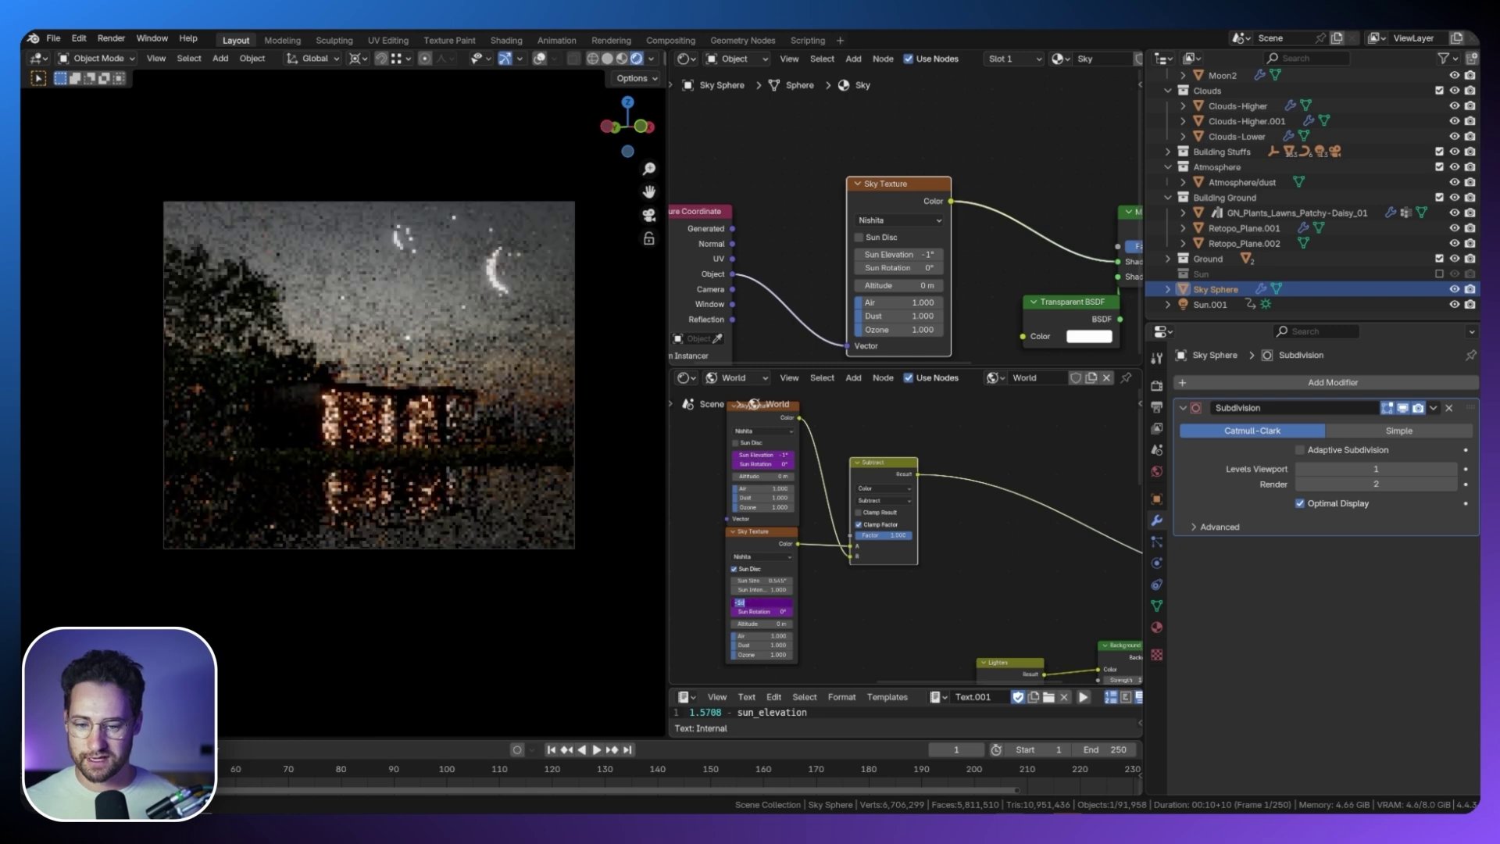
text(-1)
key(Return)
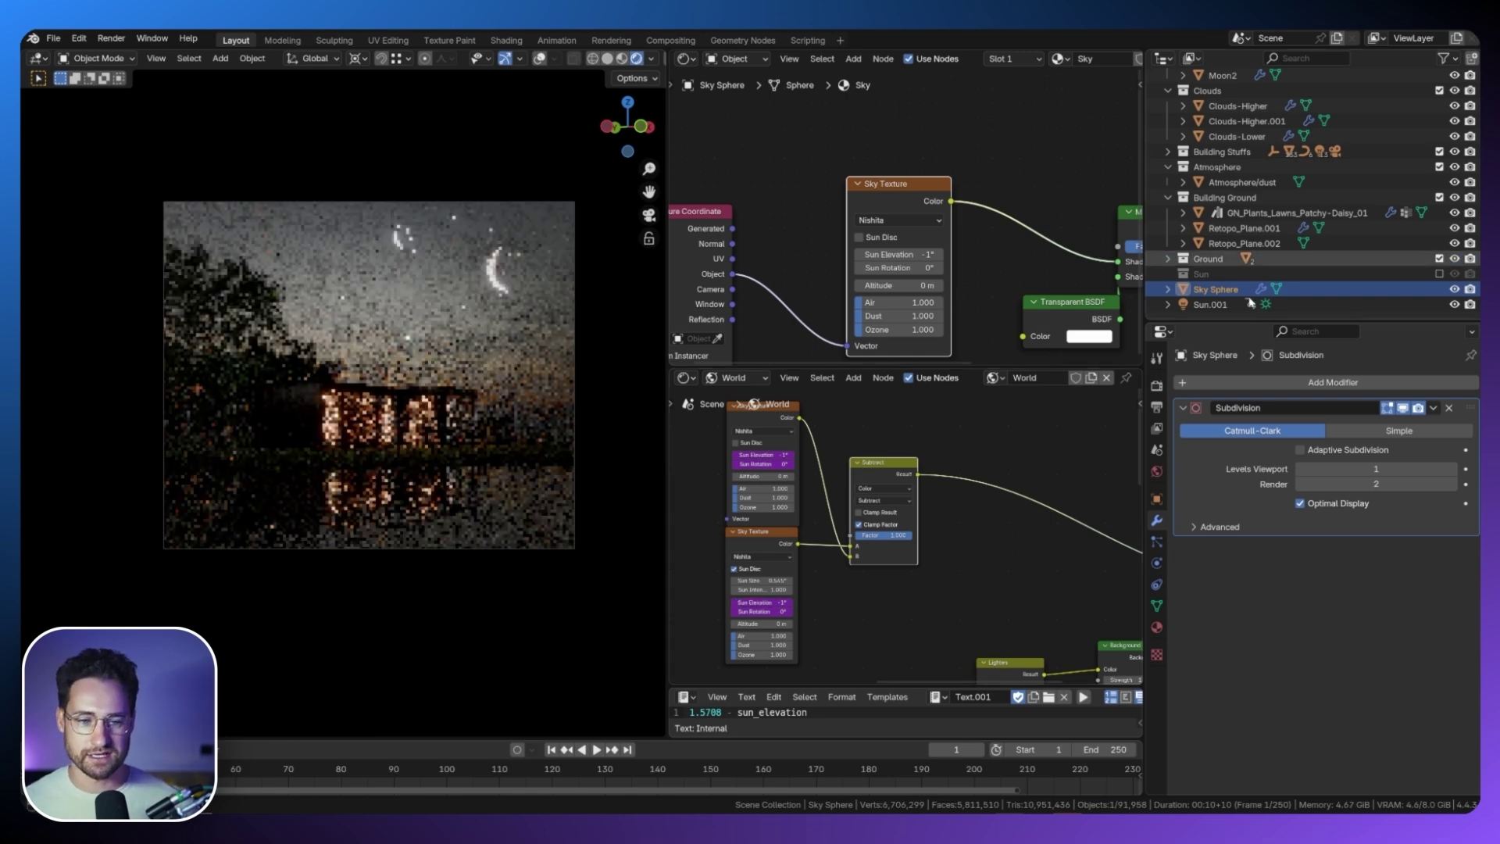
Refresh the driven rotation of the Sun.001 light to match the new sun elevation.
click(1226, 304)
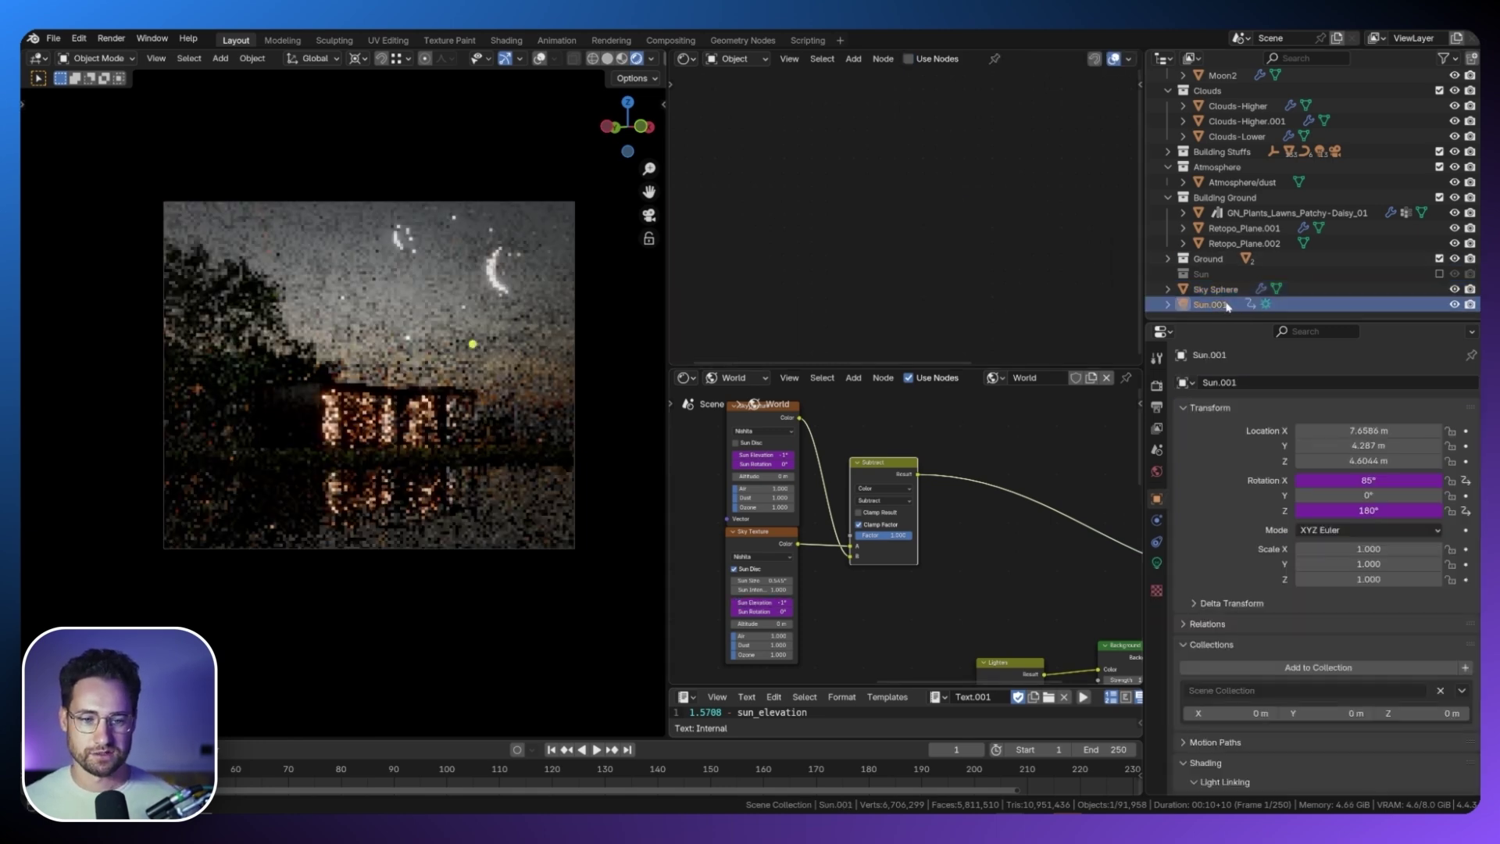
right_click(566, 325)
key(Escape)
key(r)
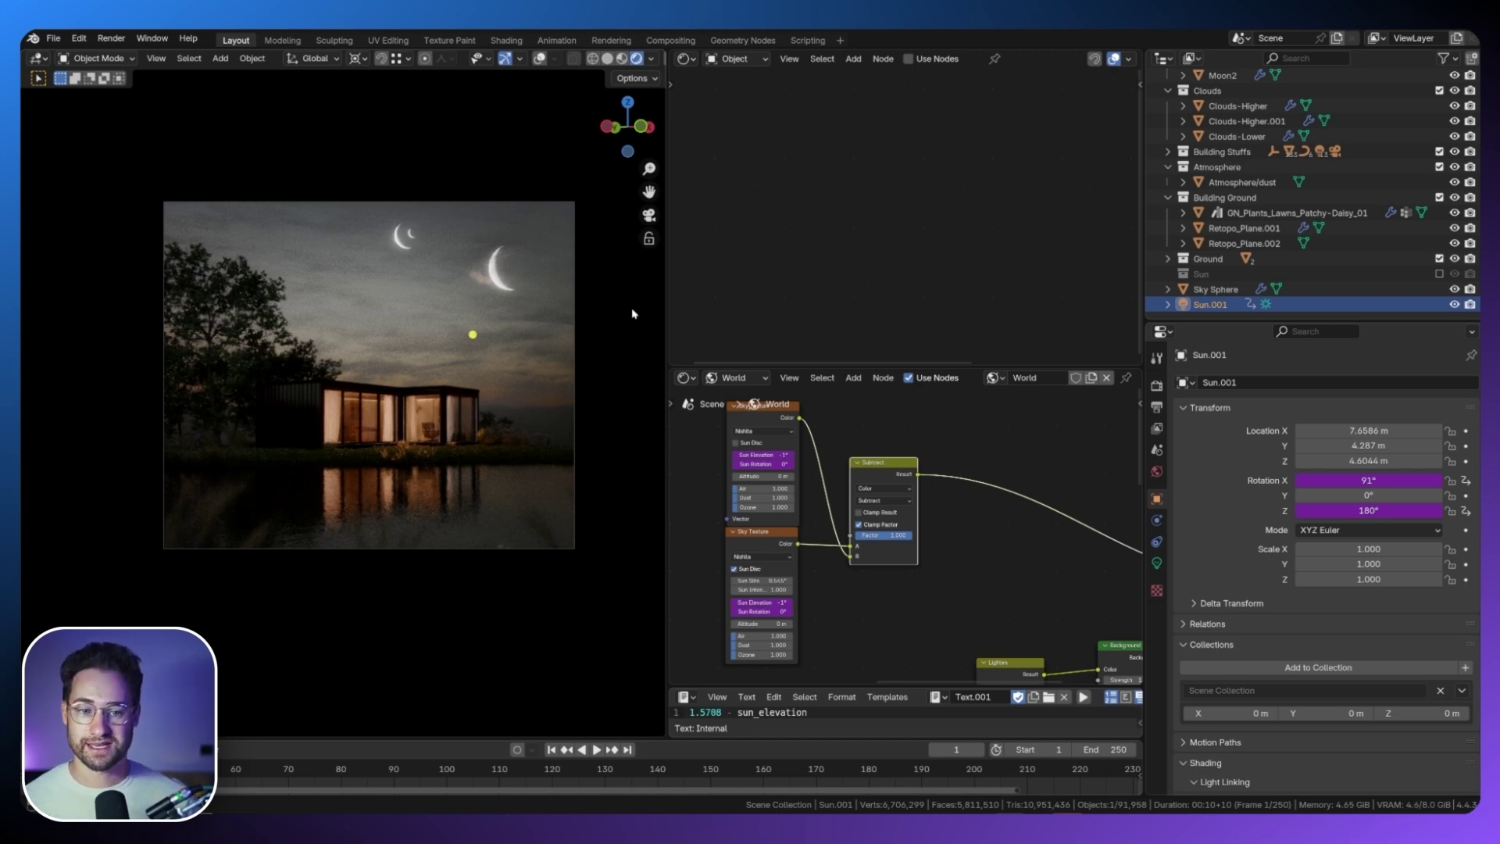
Isolate the Sky Sphere in local view and preview the World's Noise Texture node.
click(518, 344)
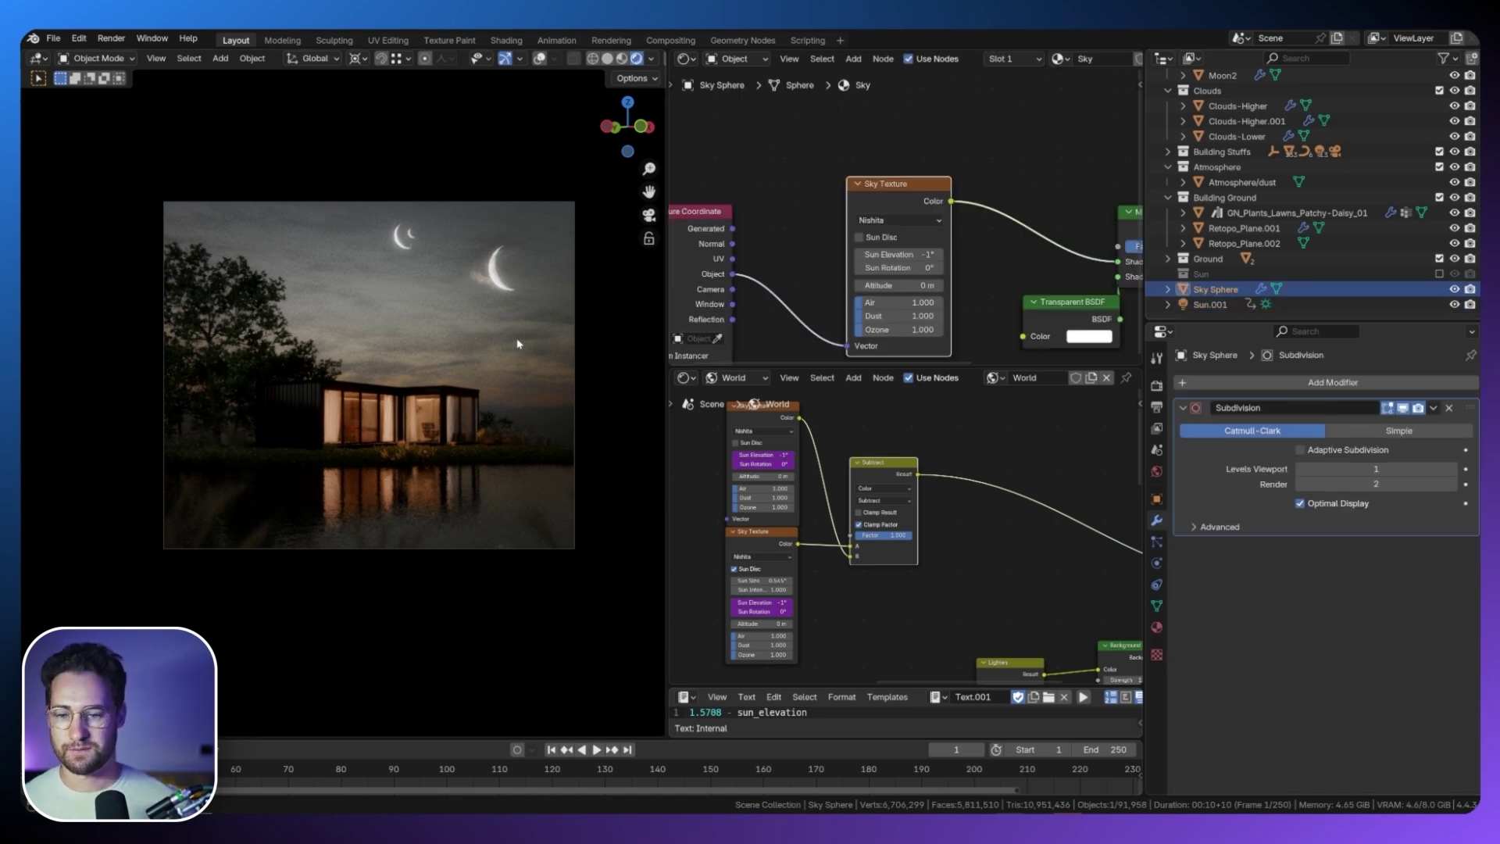
key(KP_Divide)
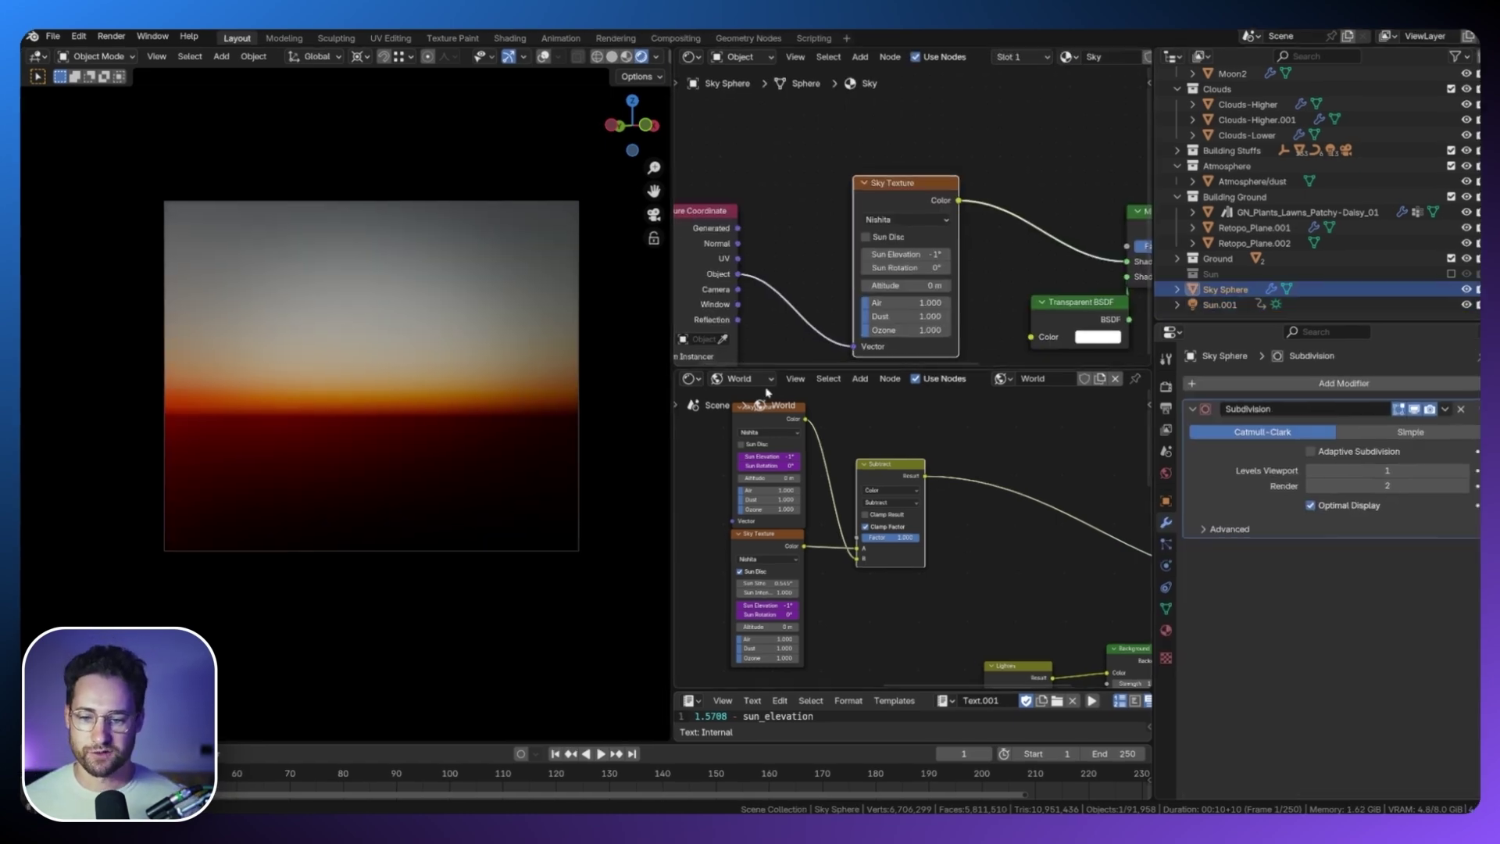
scroll(935, 546, down, 4)
middle_drag(934, 546, 963, 647)
scroll(913, 217, down, 1)
middle_drag(723, 625, 998, 593)
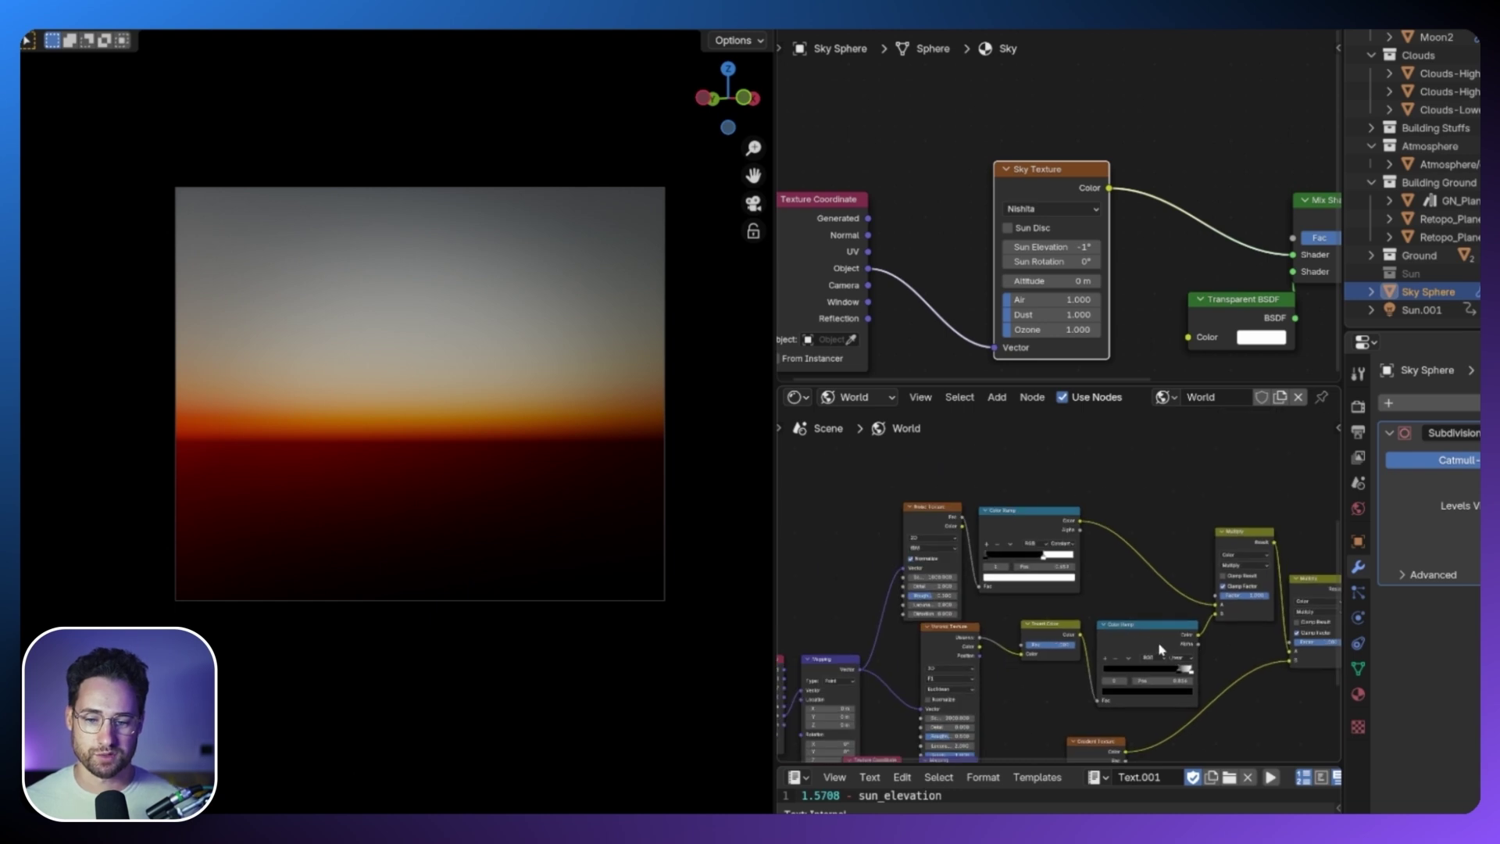
ctrl+shift+click(936, 513)
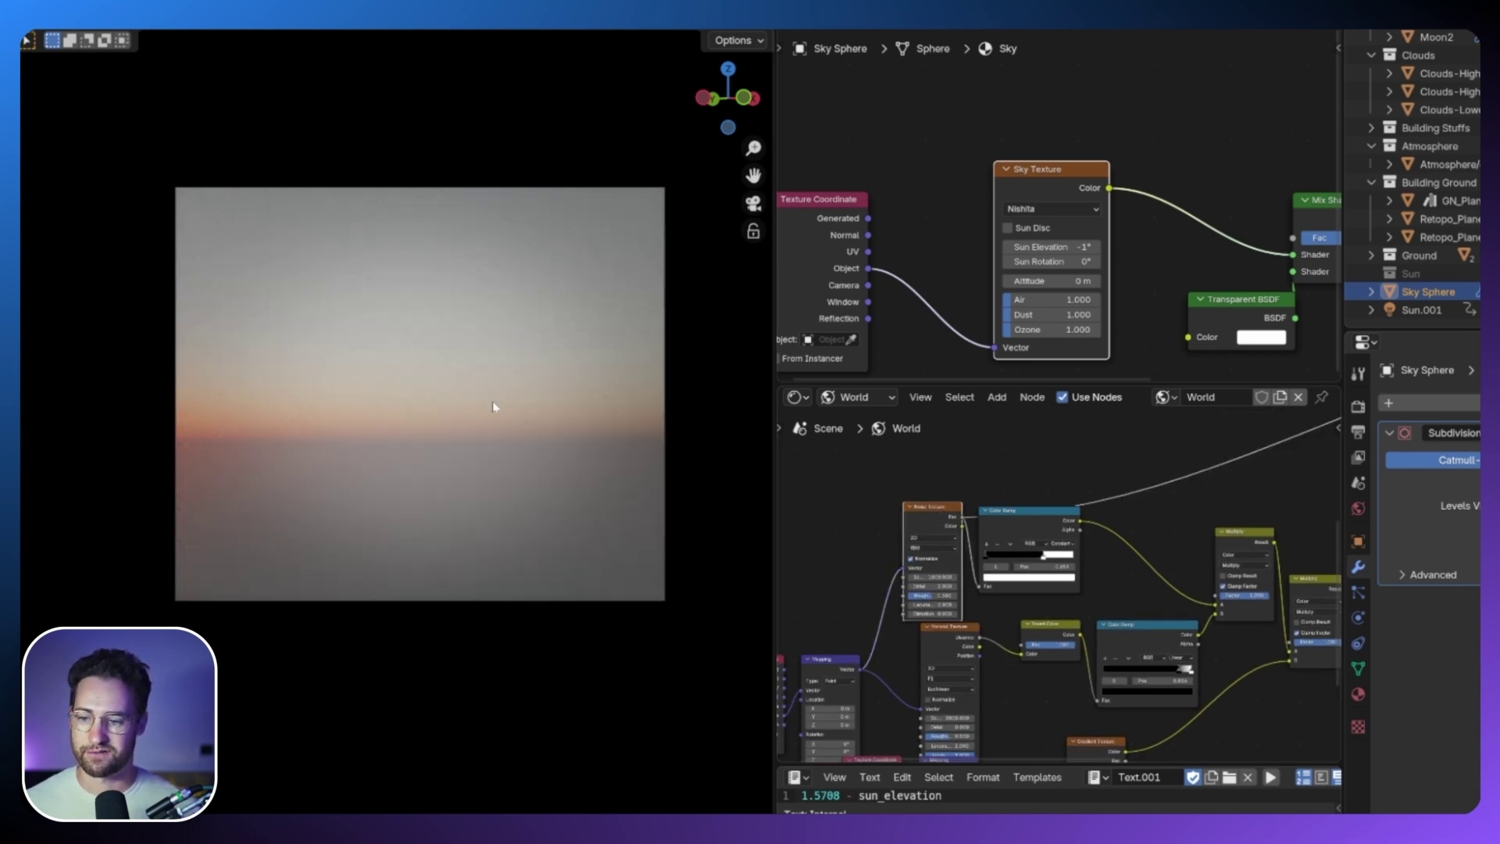
Set the Sky material's Mix Shader factor to 1.000 so only the transparent shader is used.
middle_drag(879, 583, 950, 573)
scroll(892, 591, up, 4)
drag(866, 634, 857, 624)
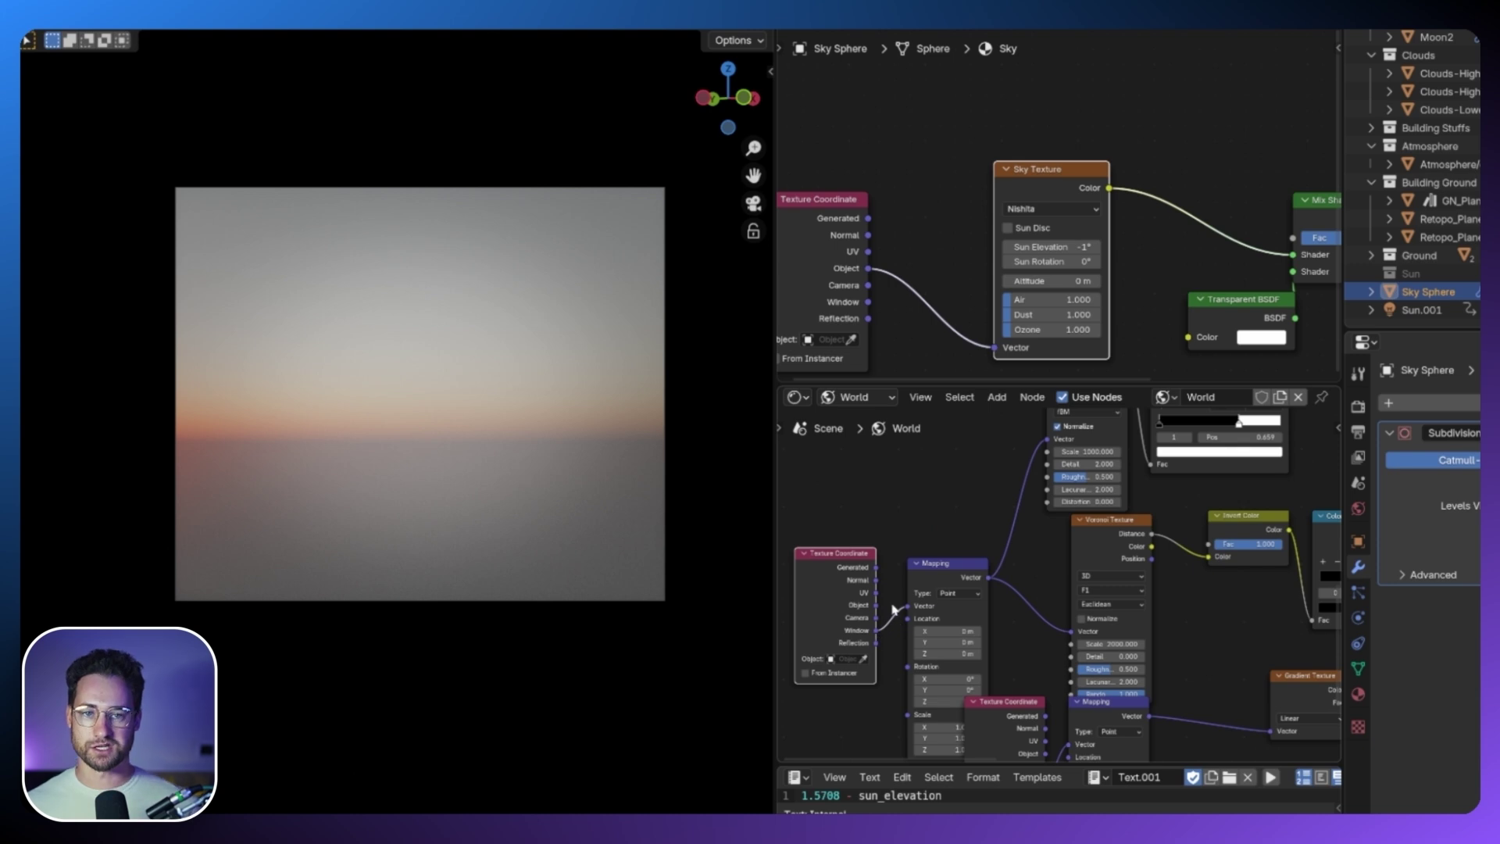
key(KP_0)
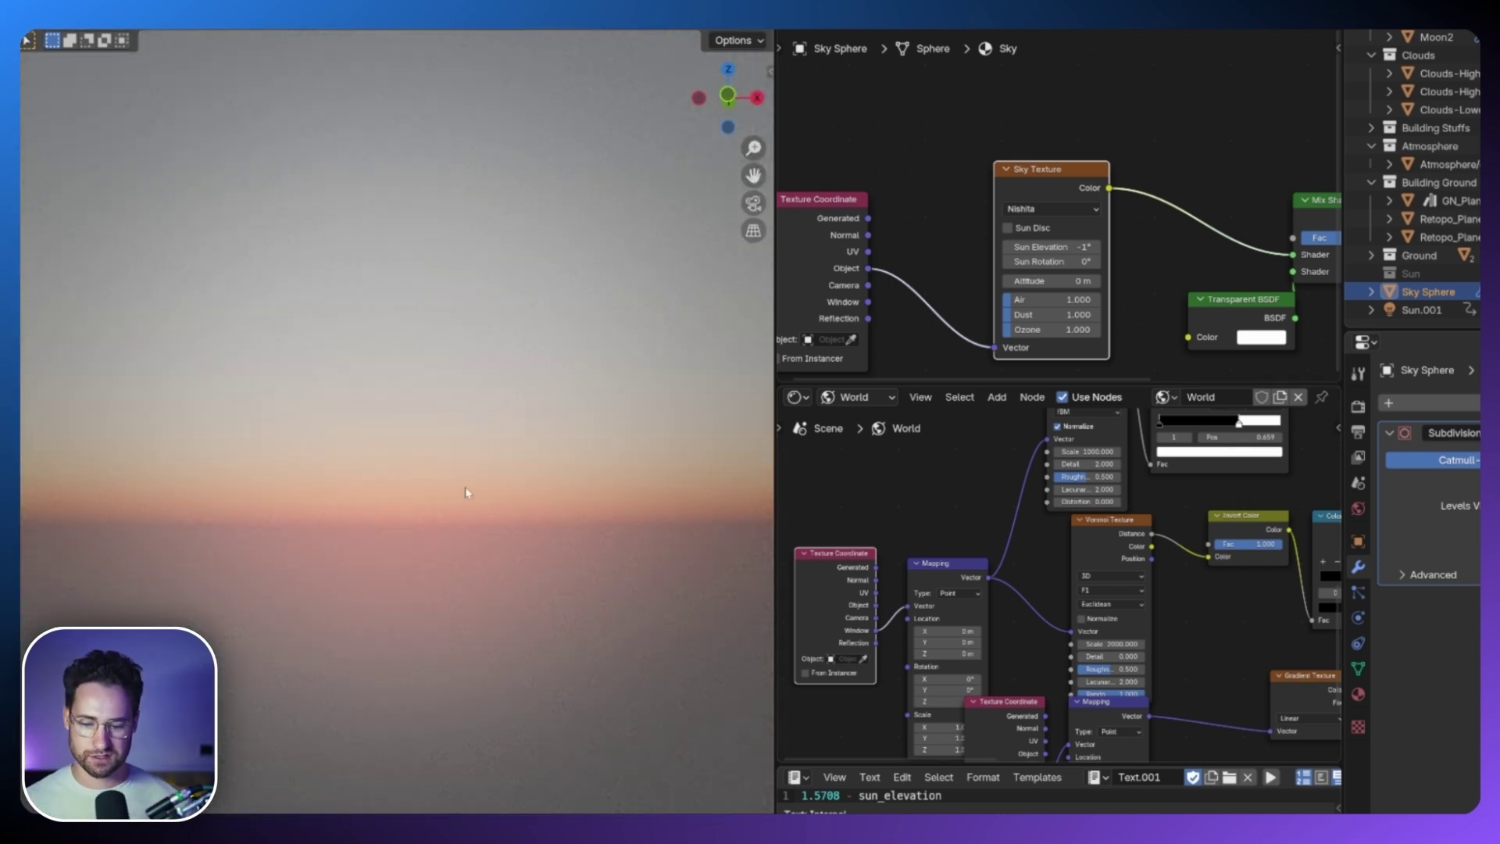
key(KP_0)
middle_drag(1204, 203, 1062, 213)
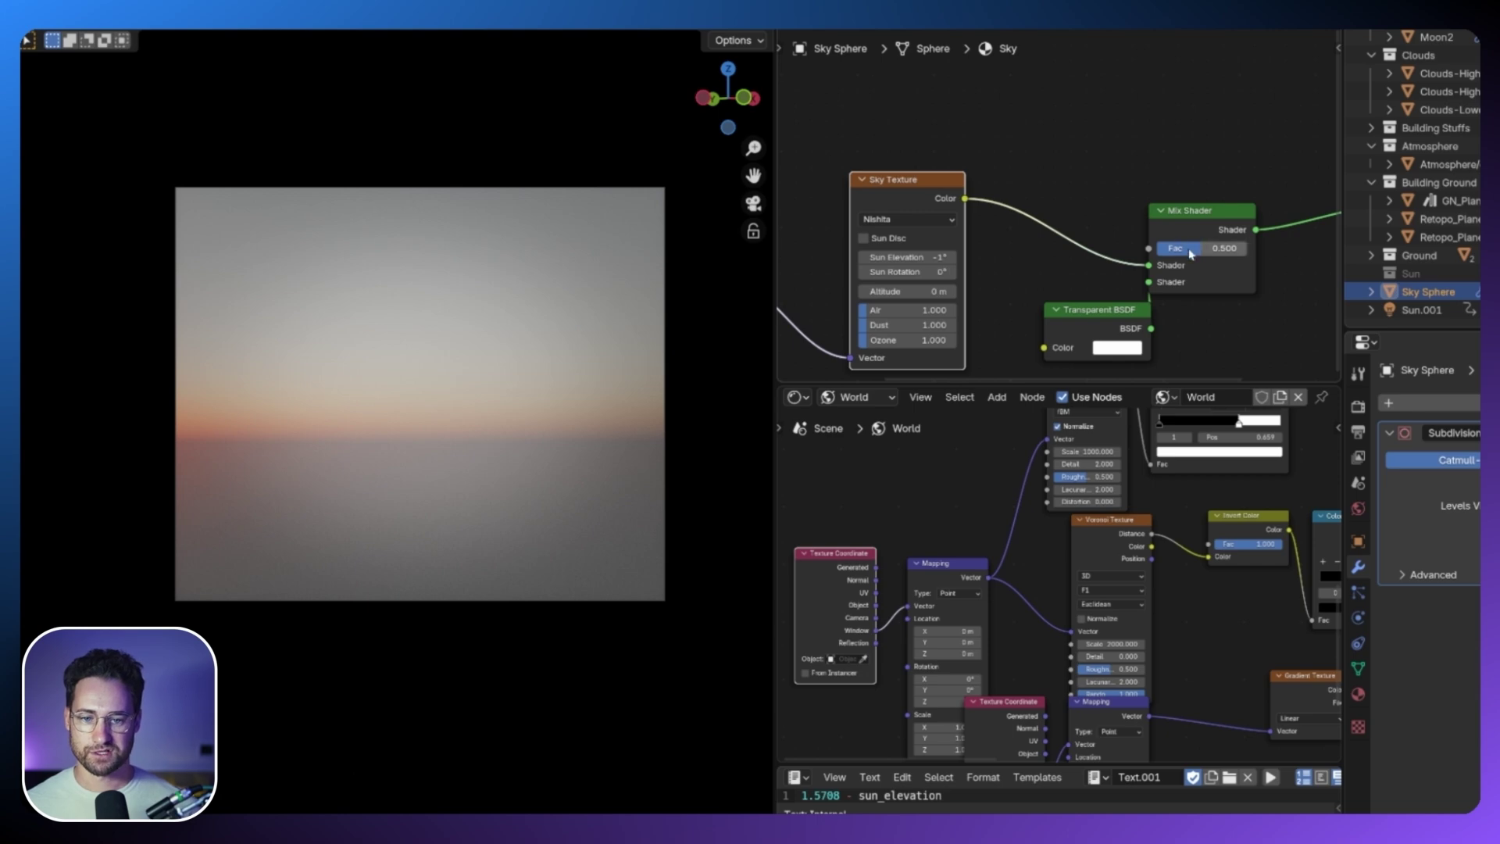
drag(1189, 250, 1247, 250)
Preview the World's Noise Texture again, followed by the Color Ramp connected to it.
middle_drag(1090, 410, 968, 459)
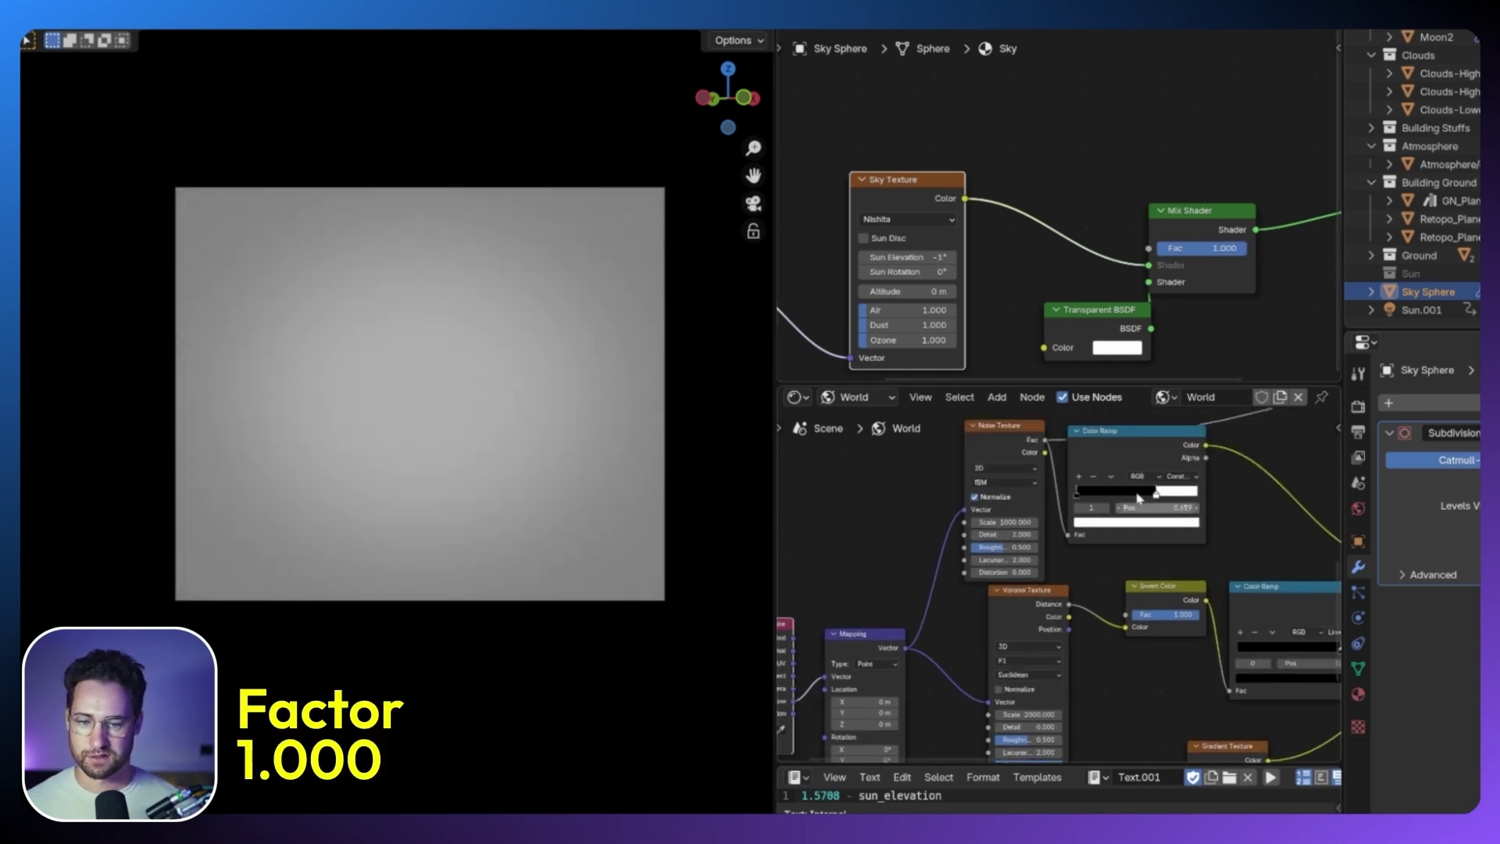
ctrl+shift+click(968, 459)
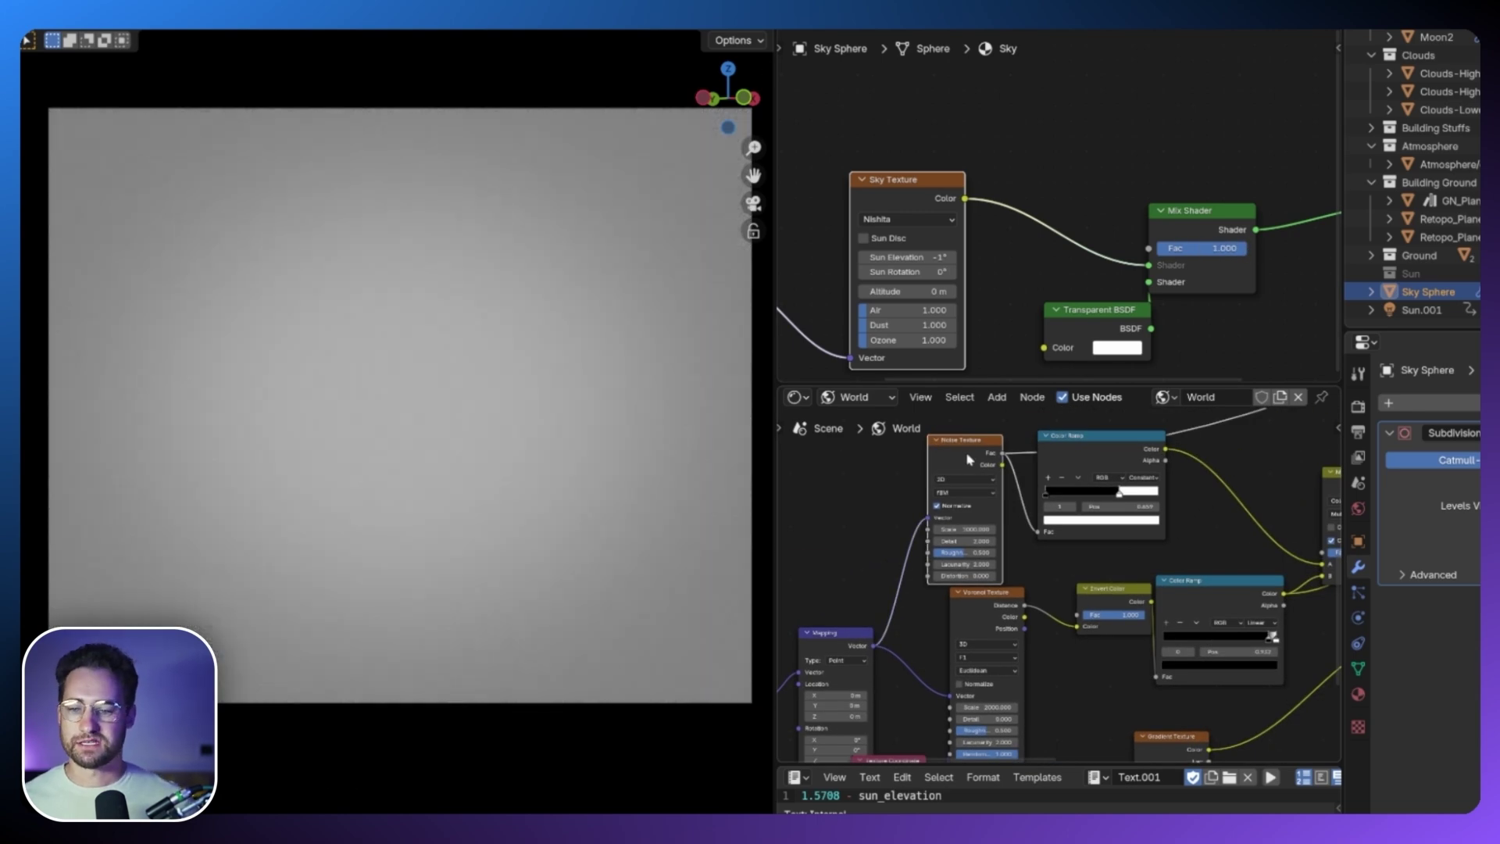
middle_drag(1012, 458, 983, 486)
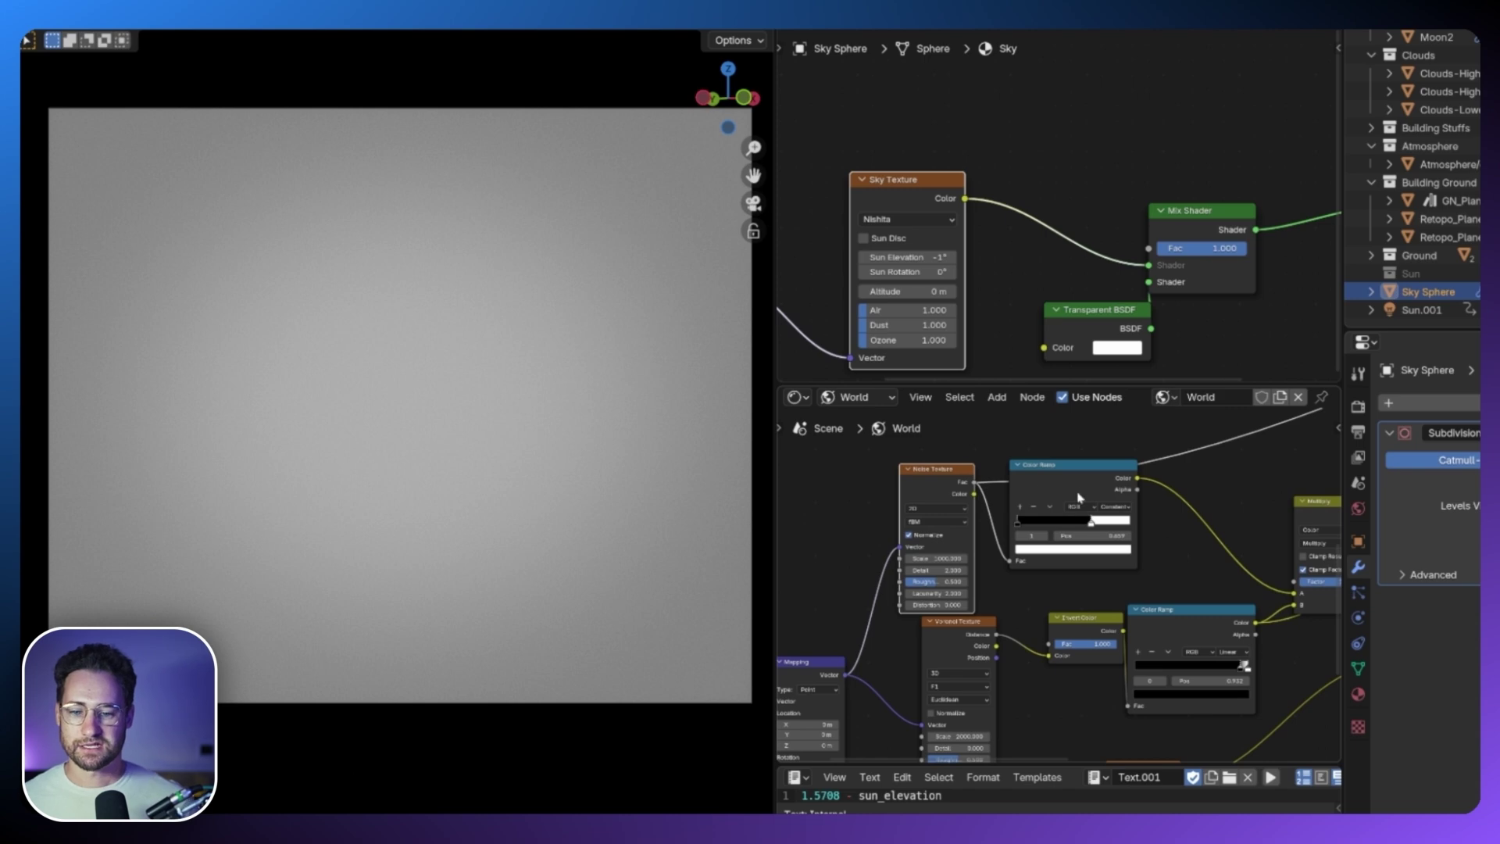
ctrl+shift+click(1078, 498)
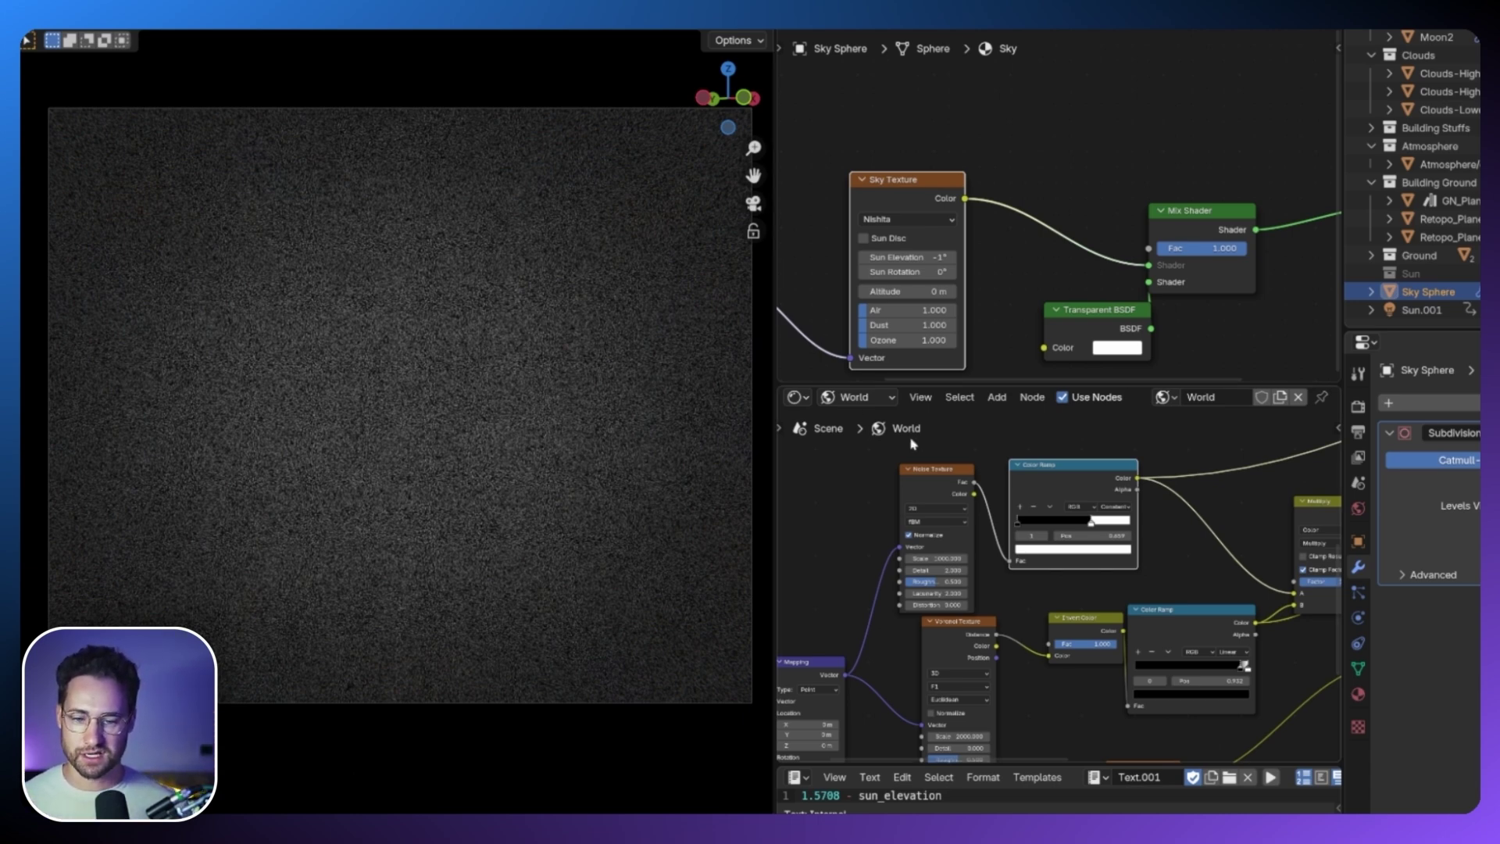
Connect the Color output of the Voronoi branch's Color Ramp to the Multiply math node to preview the stars.
middle_drag(1127, 597, 1047, 518)
drag(886, 555, 886, 551)
middle_drag(1171, 550, 998, 603)
drag(1003, 598, 1236, 497)
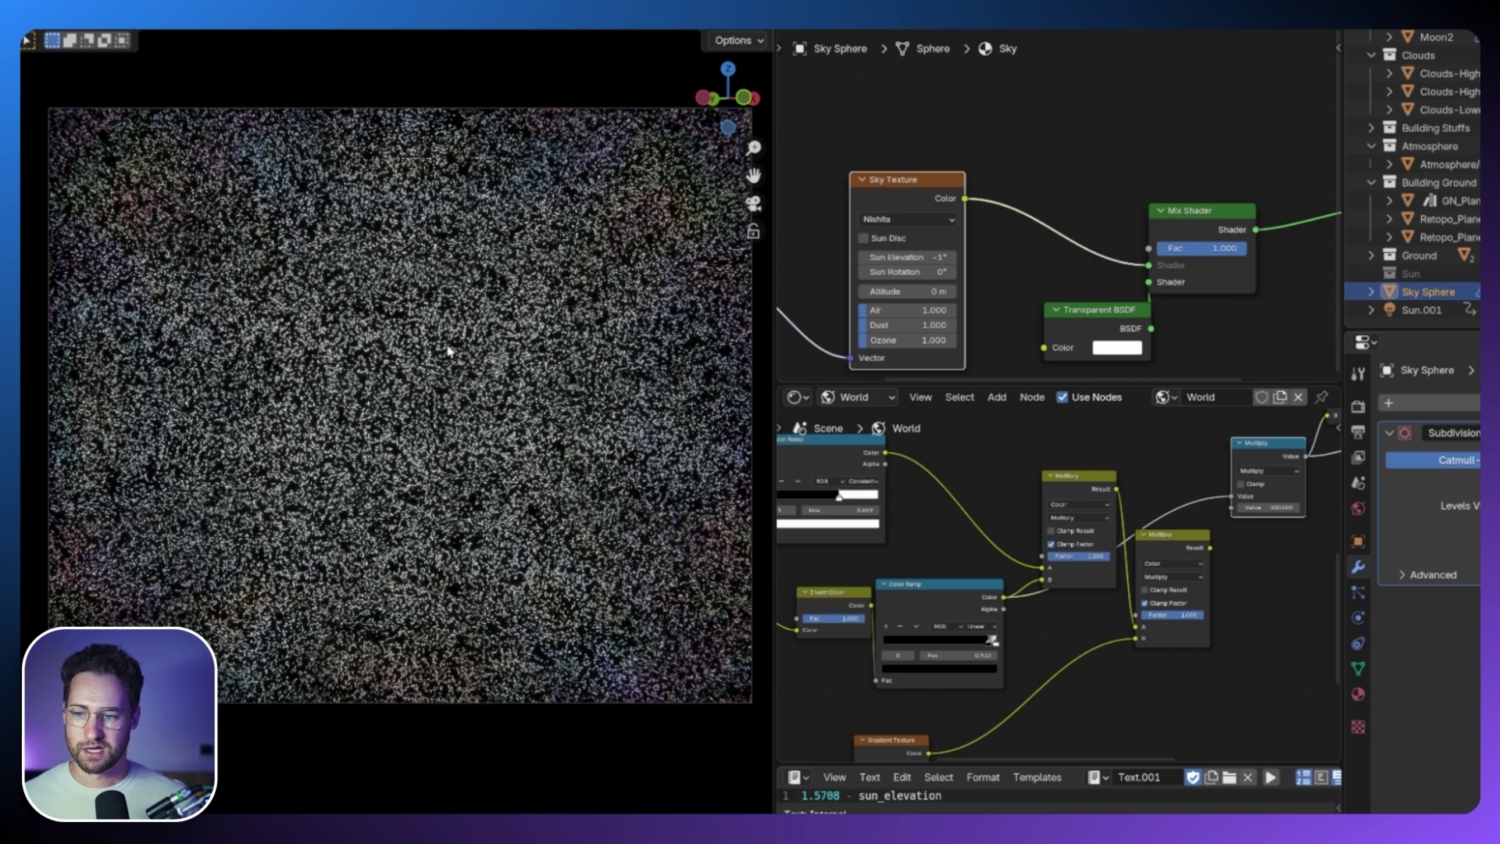
Place the World's constant Color Ramp above the linear one and connect the first color Multiply node's Result to the Multiply math node.
middle_drag(1004, 521, 1111, 488)
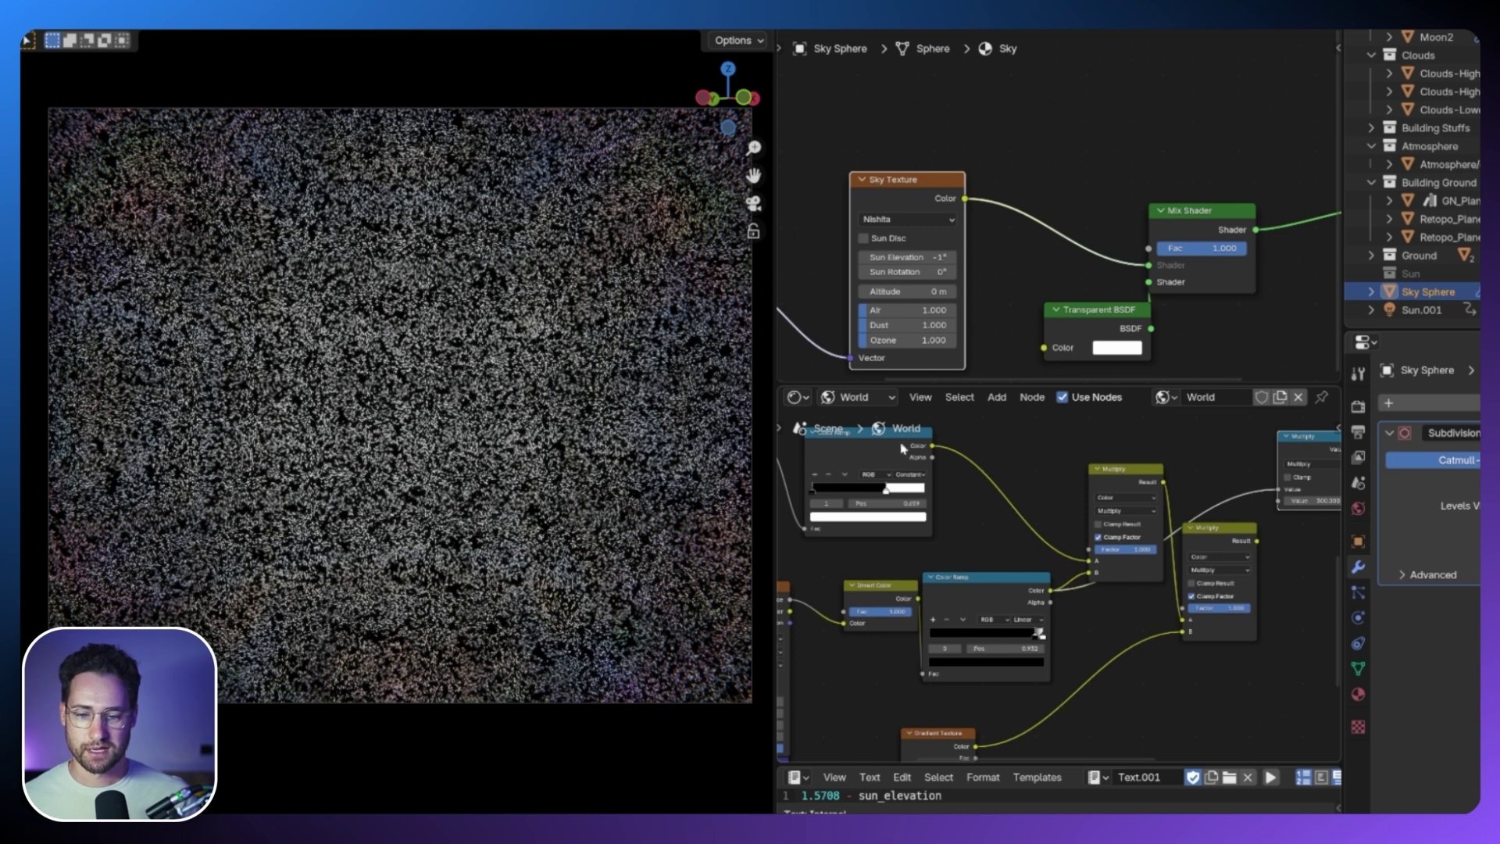
drag(903, 448, 1017, 473)
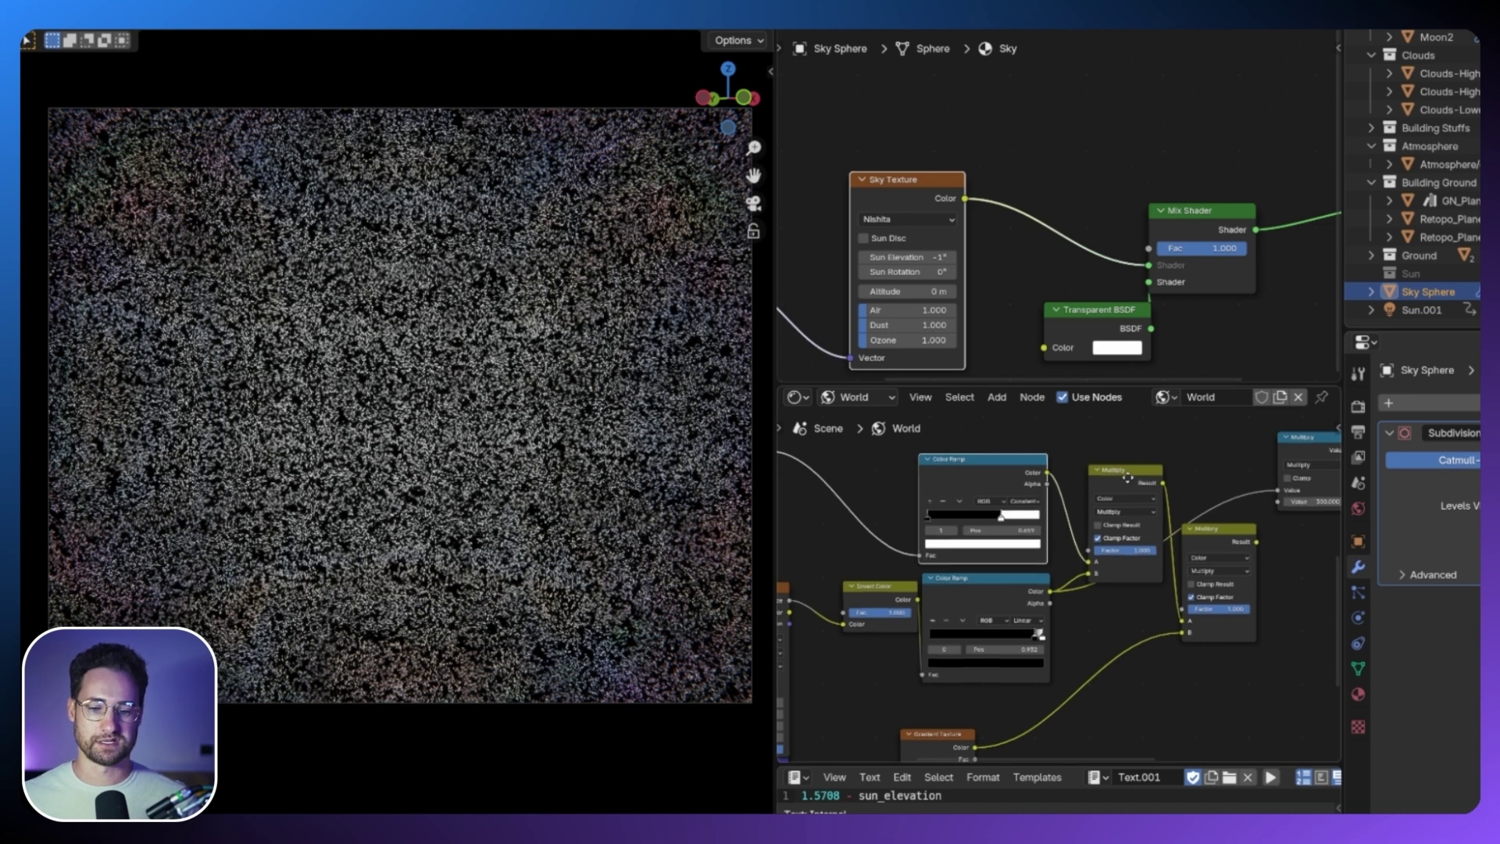
middle_drag(1138, 480, 977, 498)
drag(1001, 501, 1115, 509)
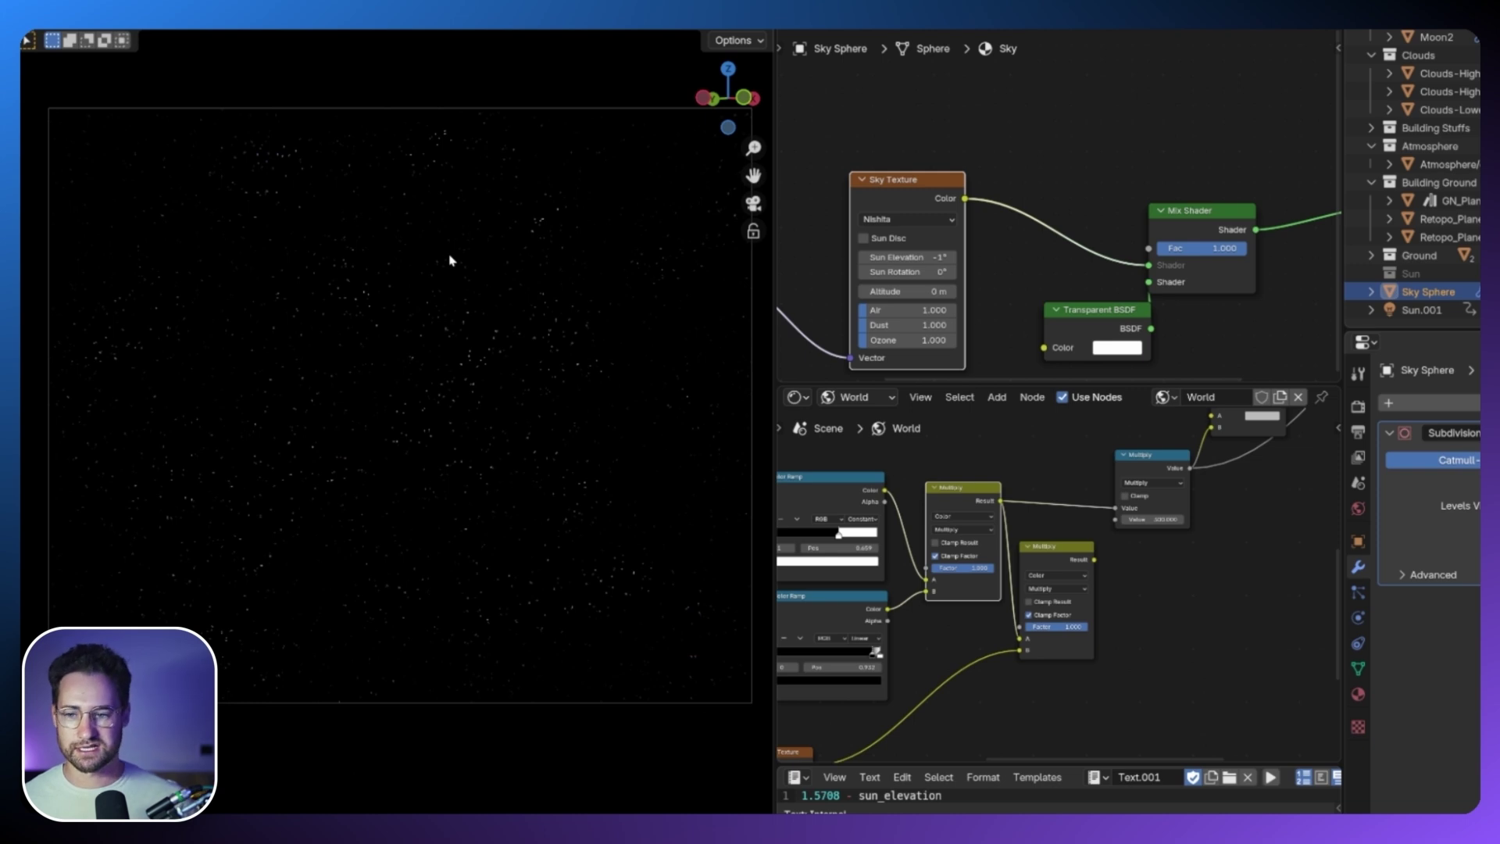
Preview the World's Gradient Texture and move its Texture Coordinate node slightly away from the Mapping node.
middle_drag(994, 578, 1089, 503)
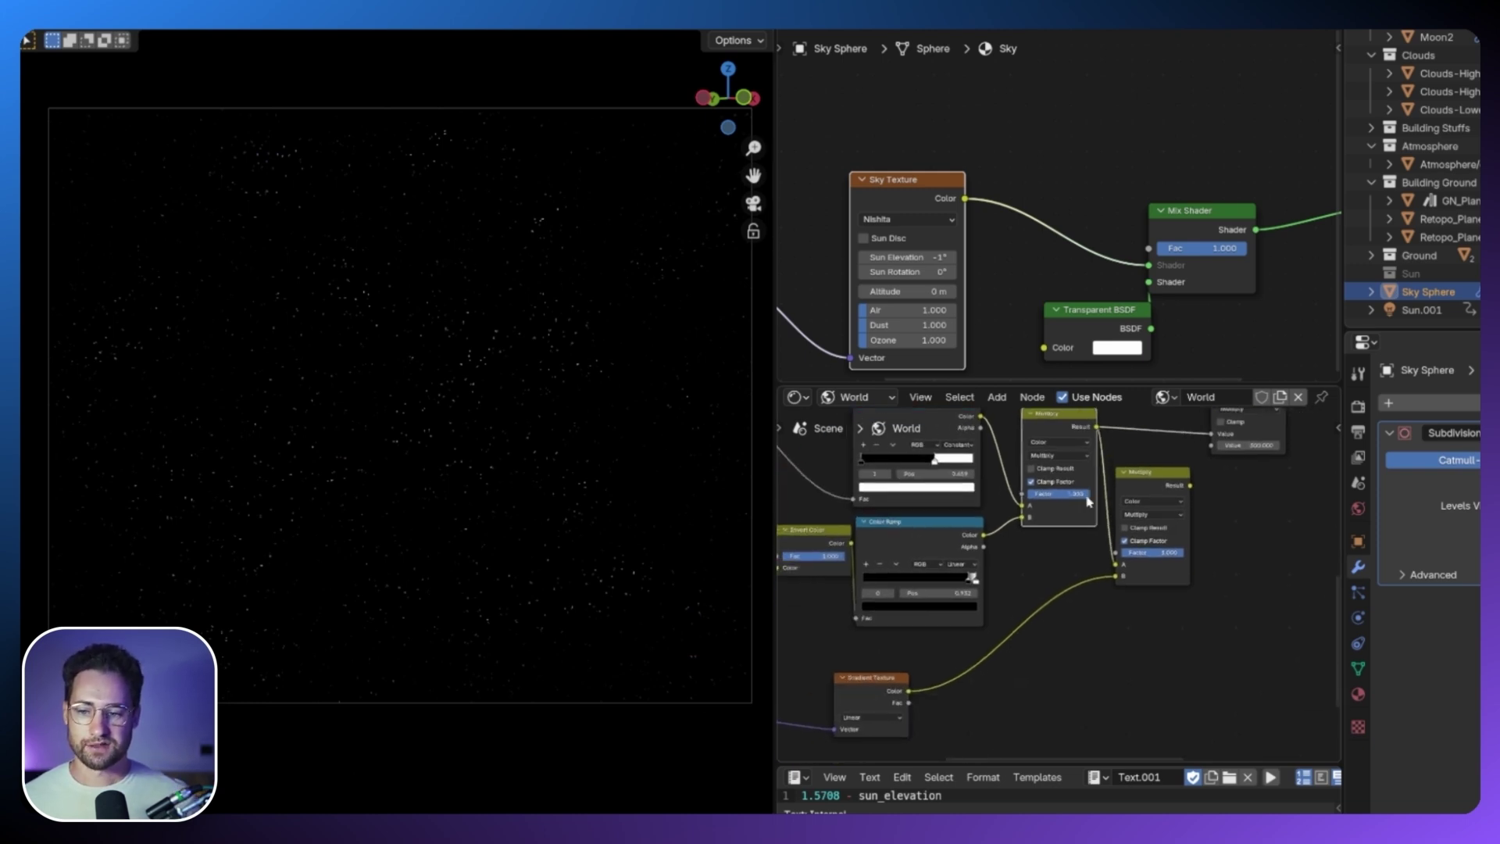
middle_drag(928, 677, 1004, 629)
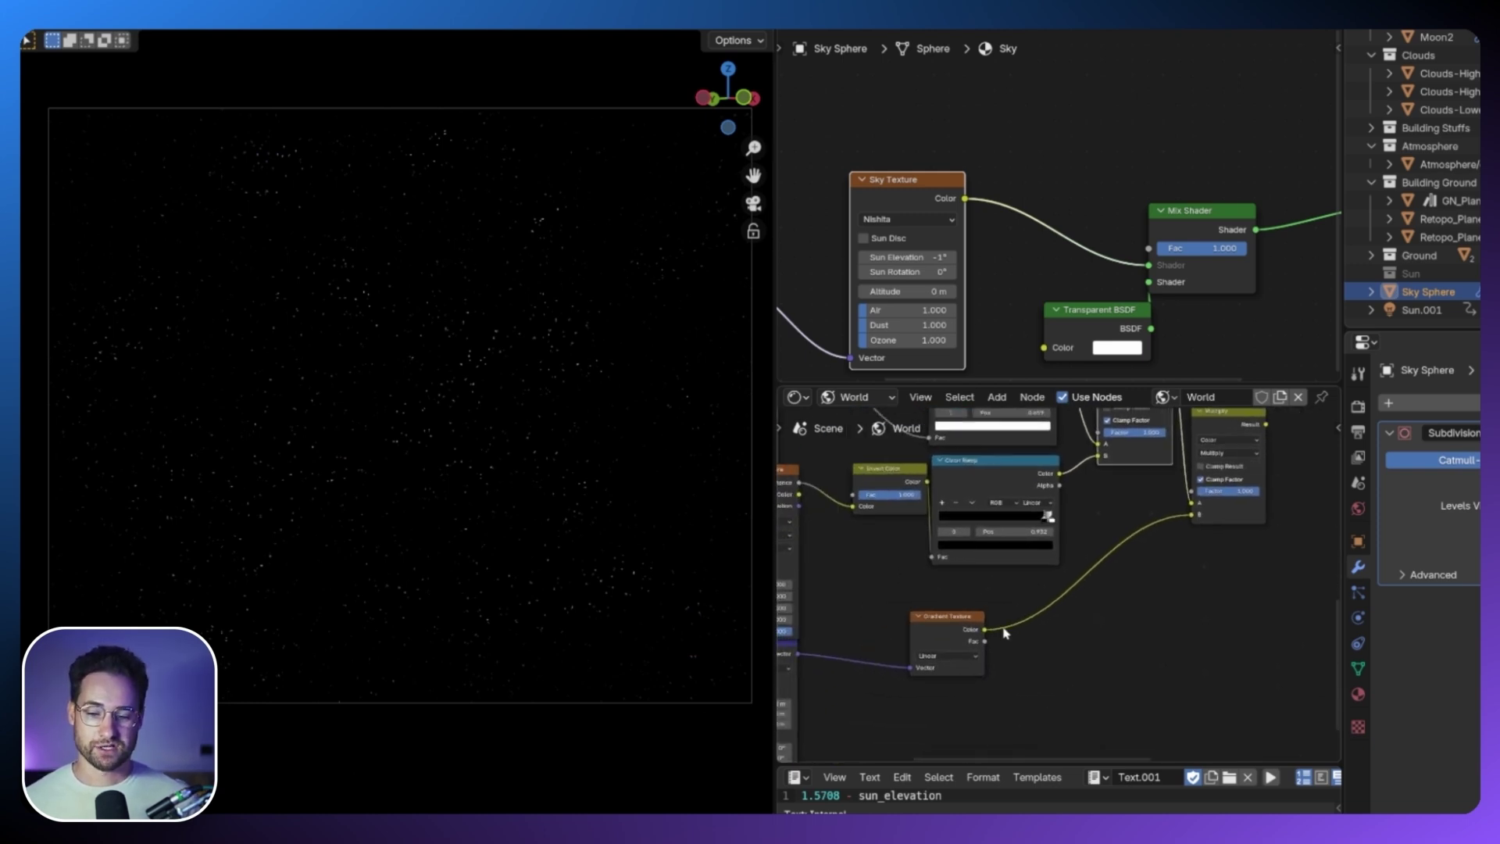
ctrl+shift+click(945, 623)
middle_drag(872, 649, 1080, 572)
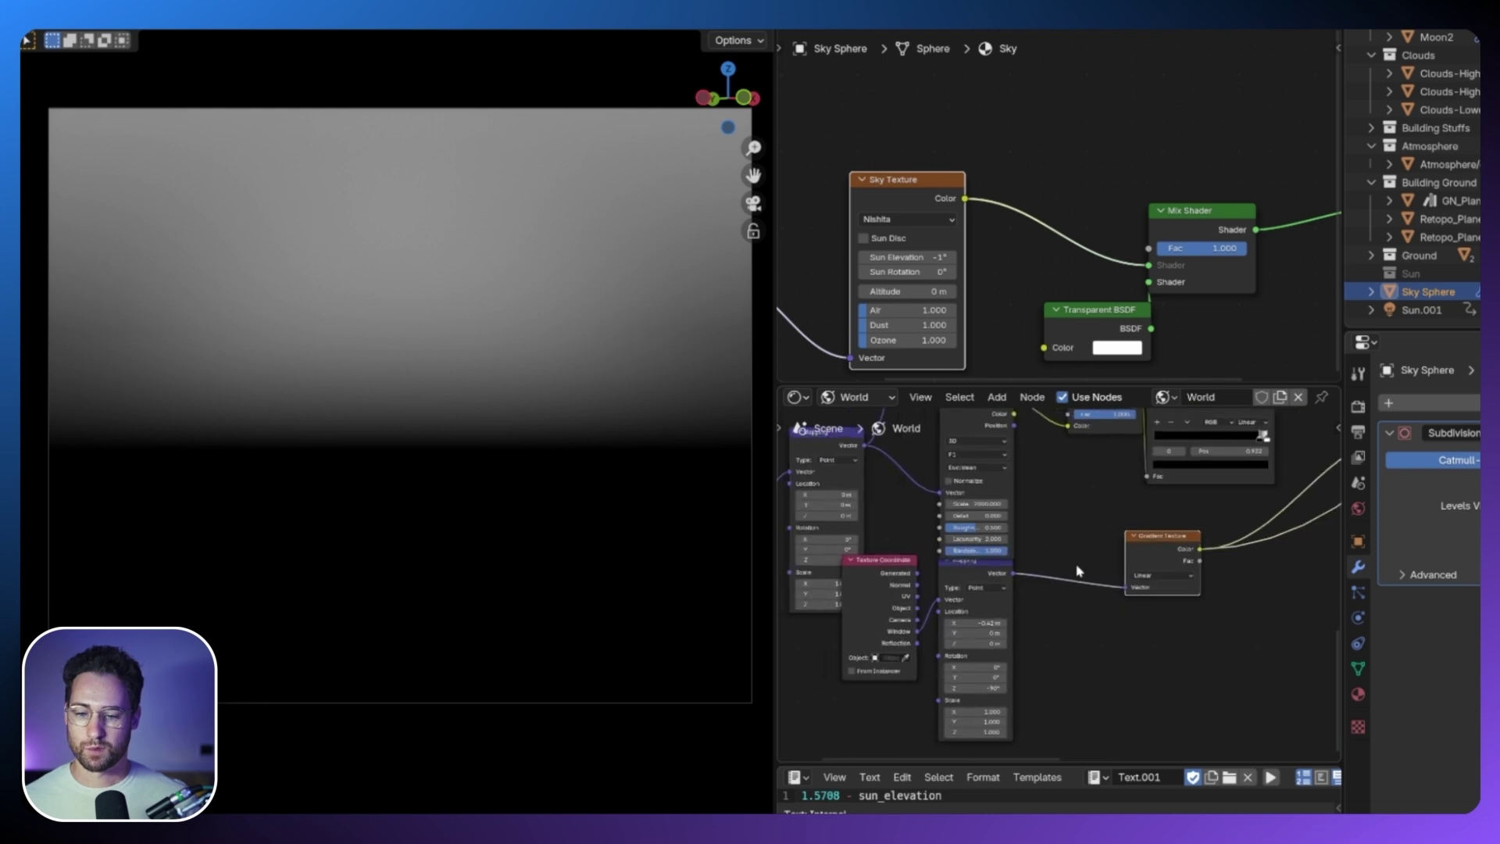
drag(879, 661, 874, 672)
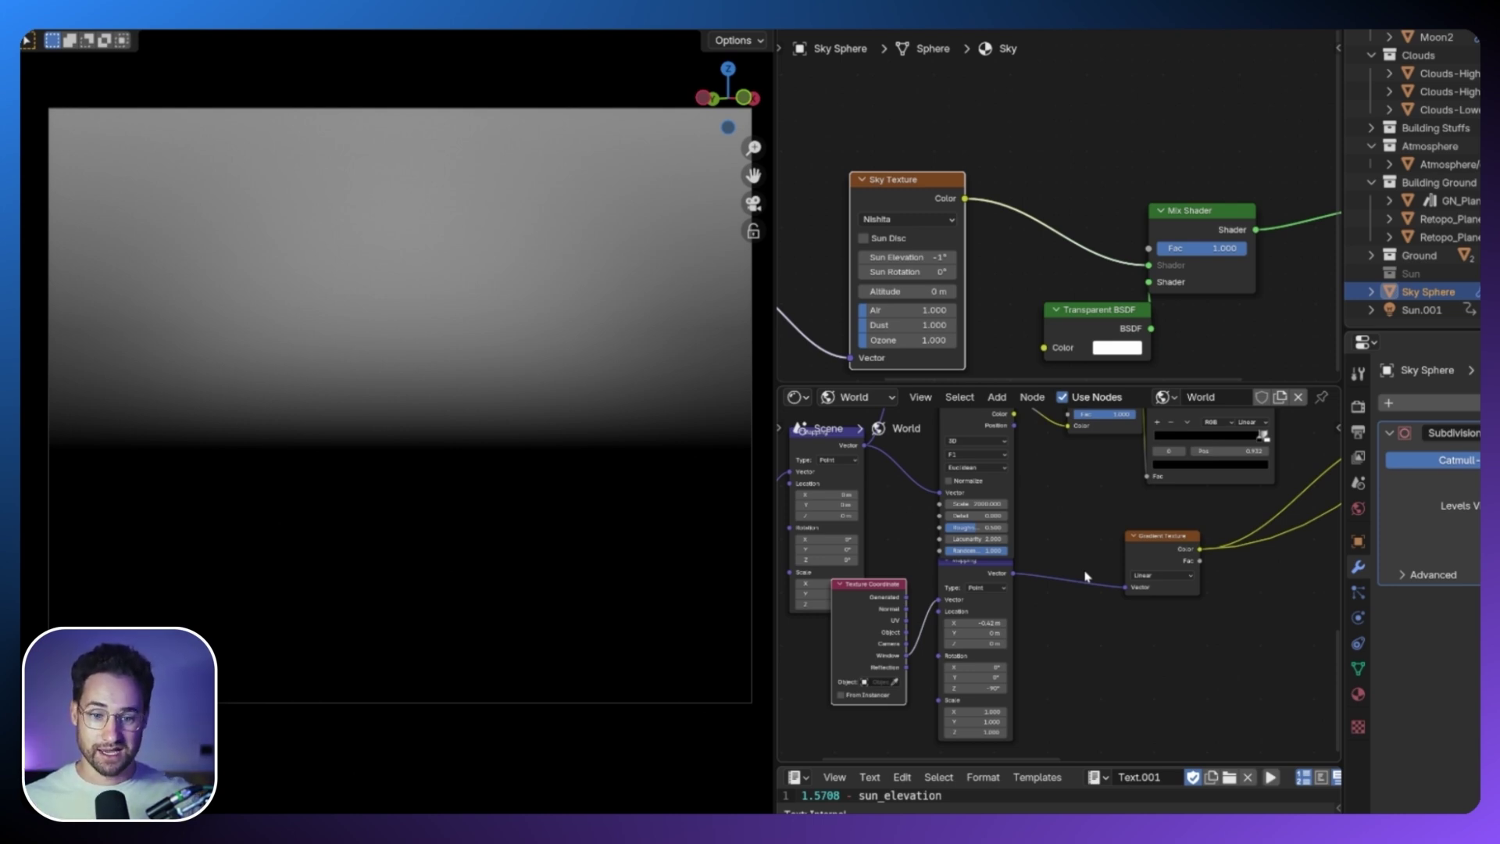
Connect the gradient-masked color Multiply node's Result to the Multiply math node and preview the masked stars.
middle_drag(1252, 521, 1103, 633)
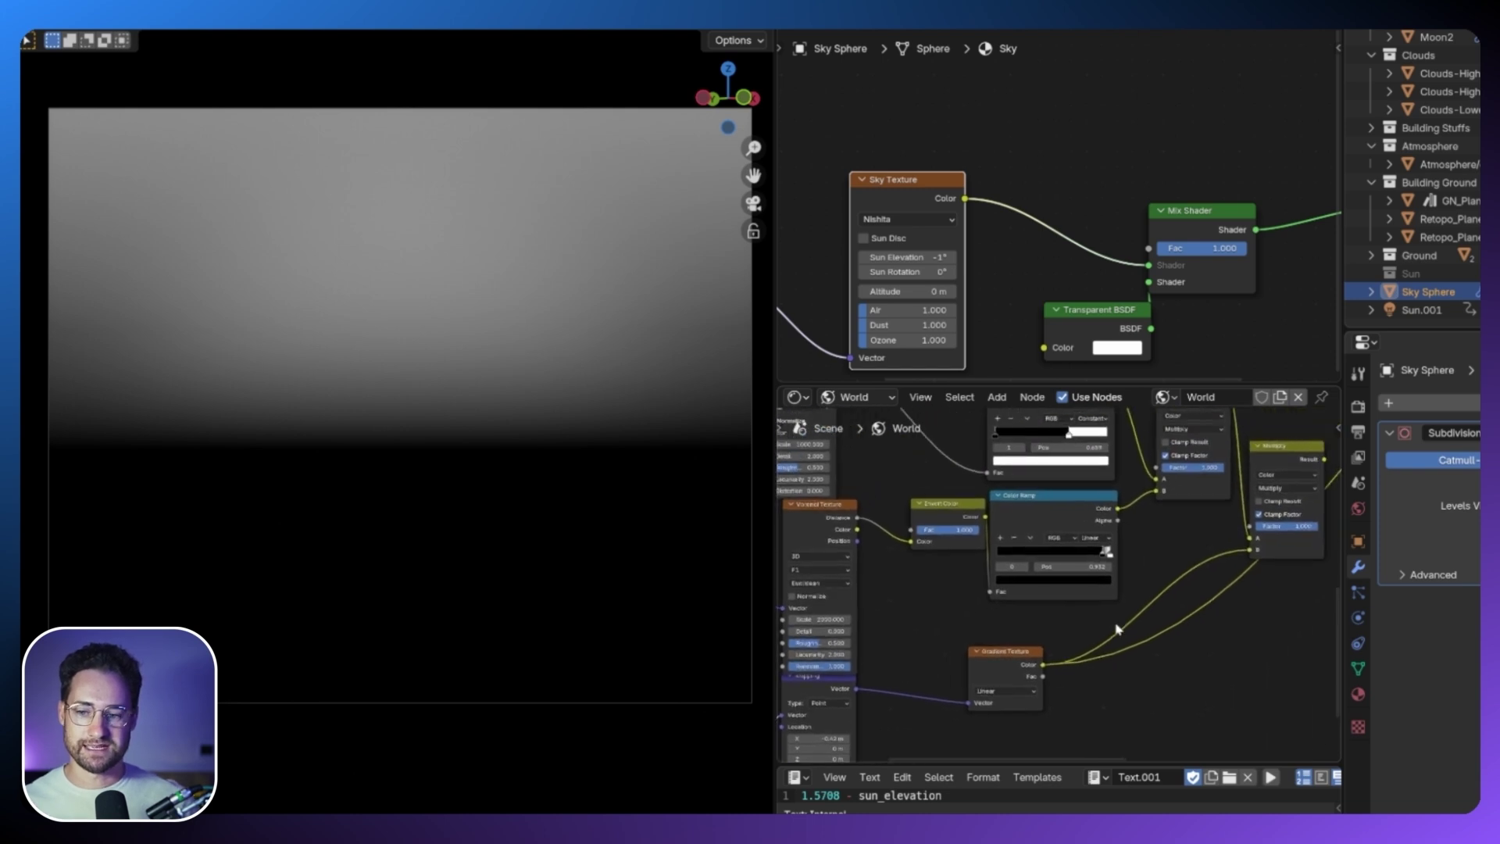
middle_drag(1319, 453, 1114, 569)
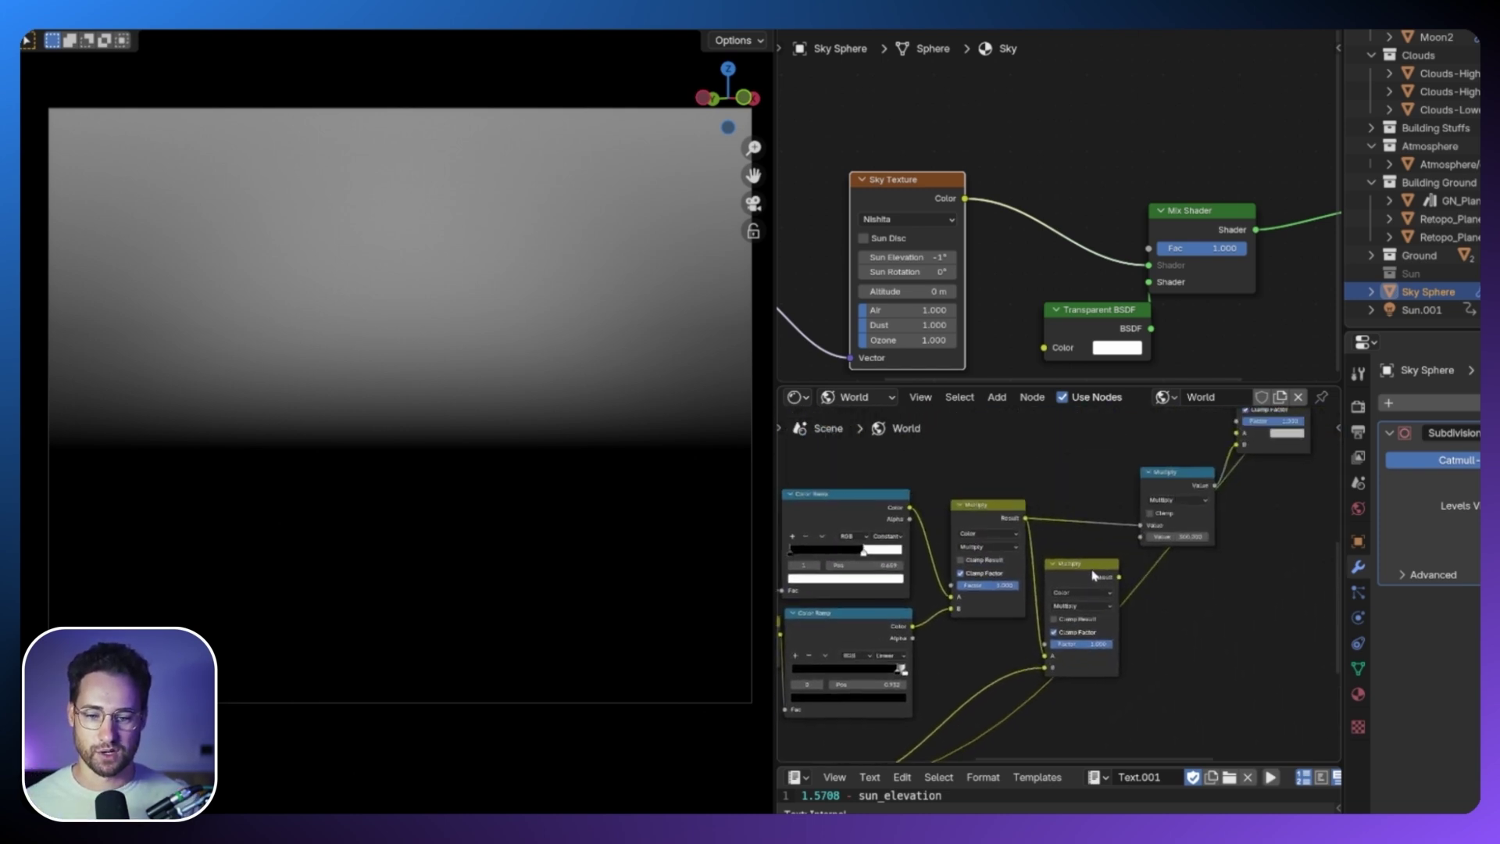
drag(1100, 573, 1098, 563)
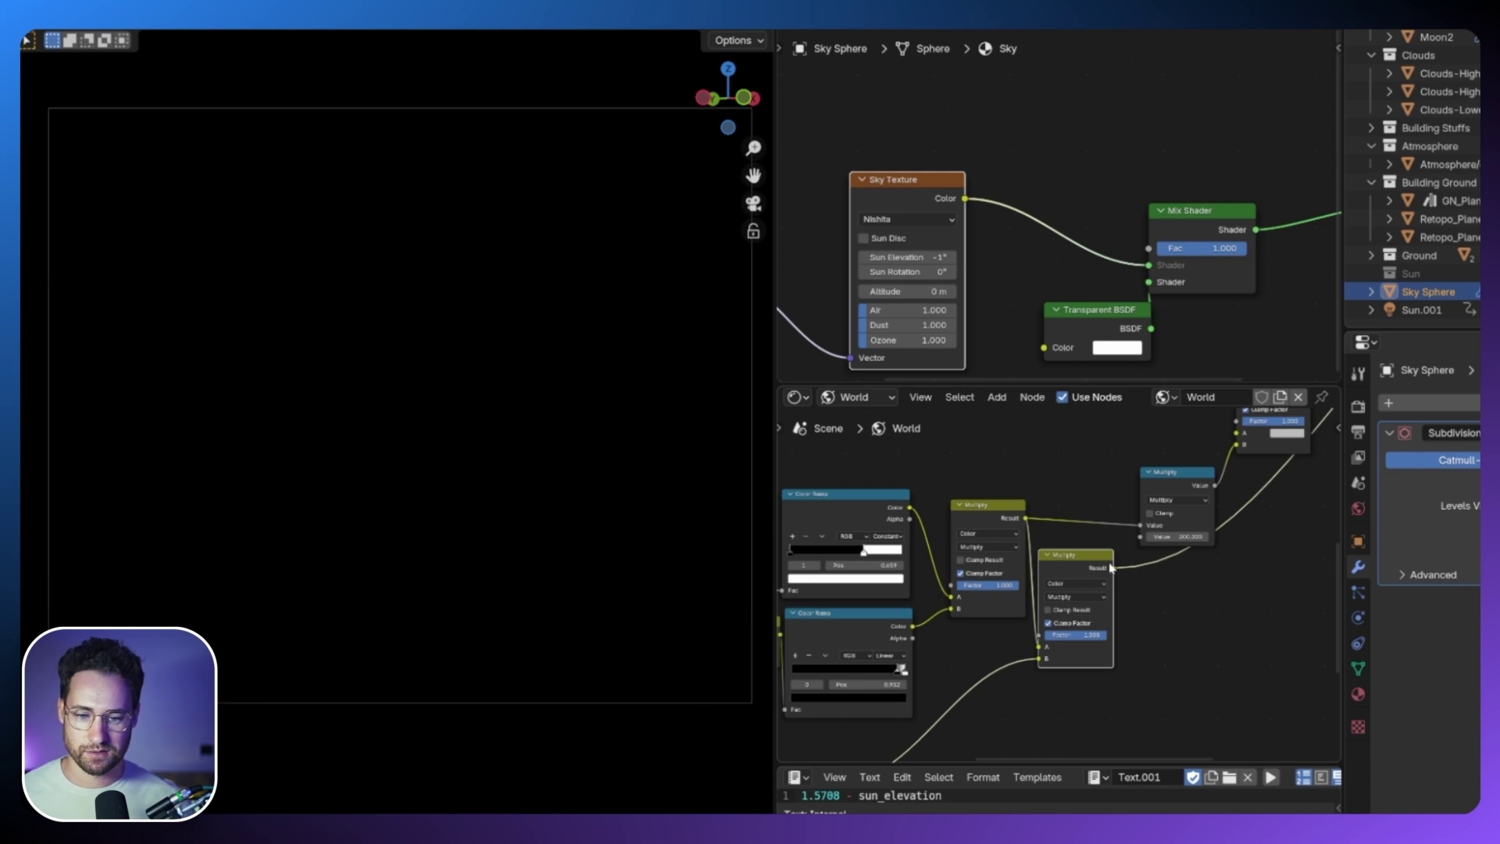
drag(1112, 568, 1140, 526)
ctrl+shift+click(1173, 486)
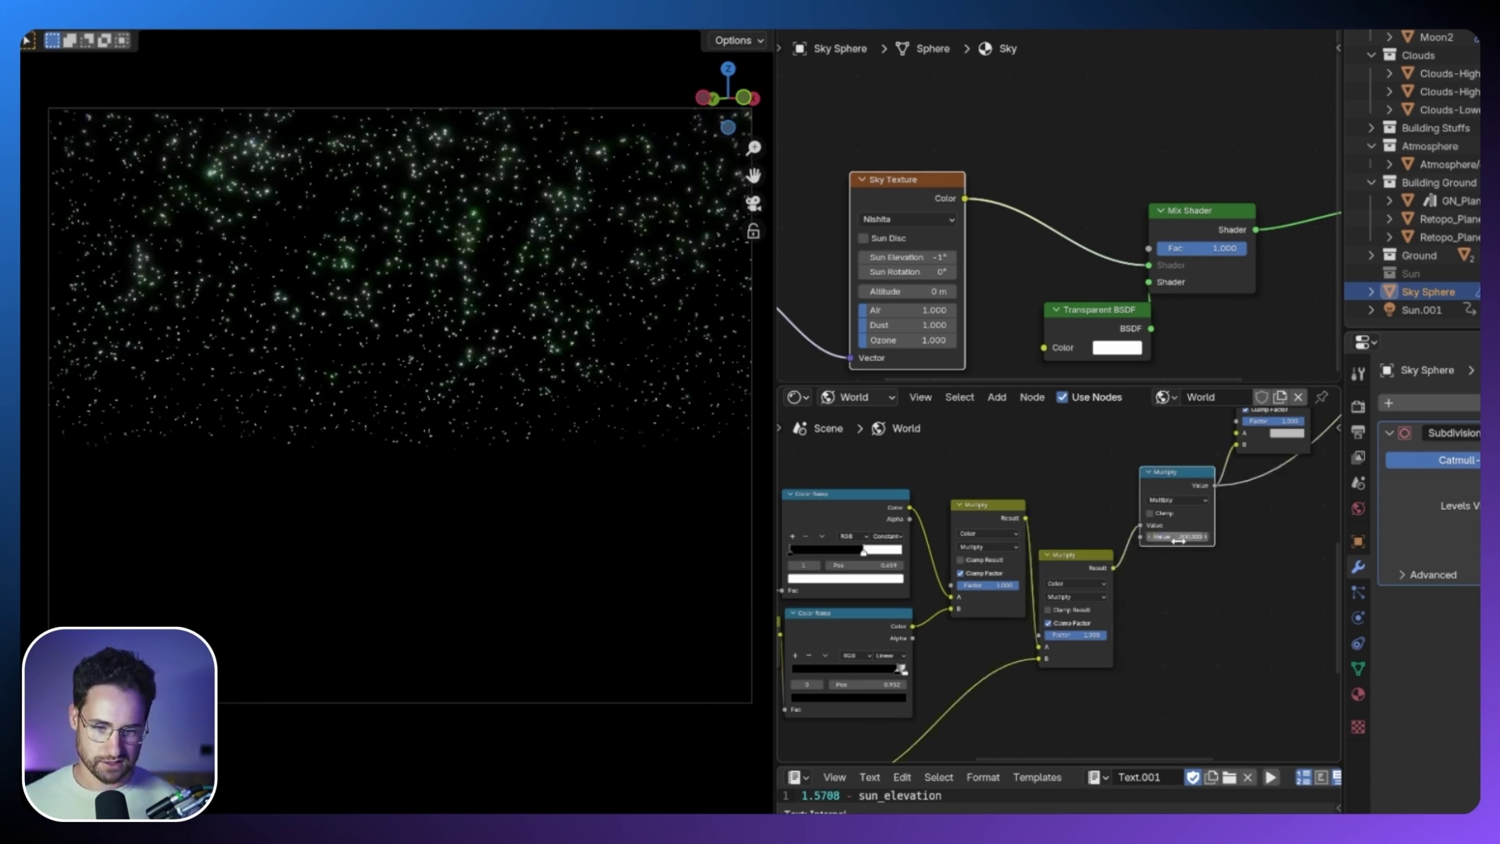
Connect the Subtract node's Result to the A input of the Lighten node in the World nodes.
middle_drag(1289, 508, 1213, 628)
middle_drag(1113, 511, 1200, 587)
scroll(1125, 564, down, 3)
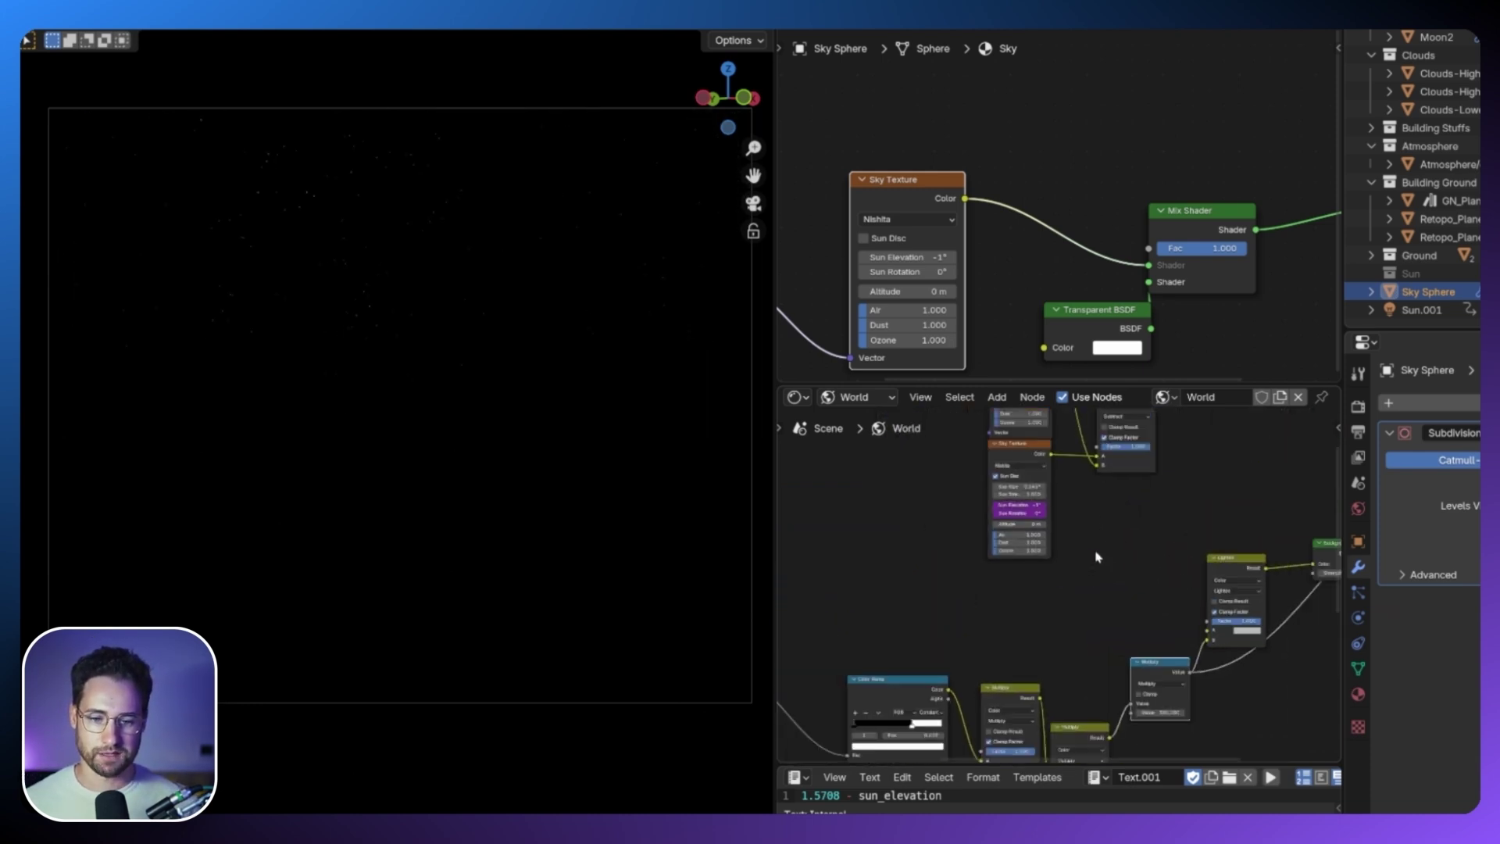
middle_drag(1109, 553, 1092, 624)
middle_drag(1133, 487, 1122, 445)
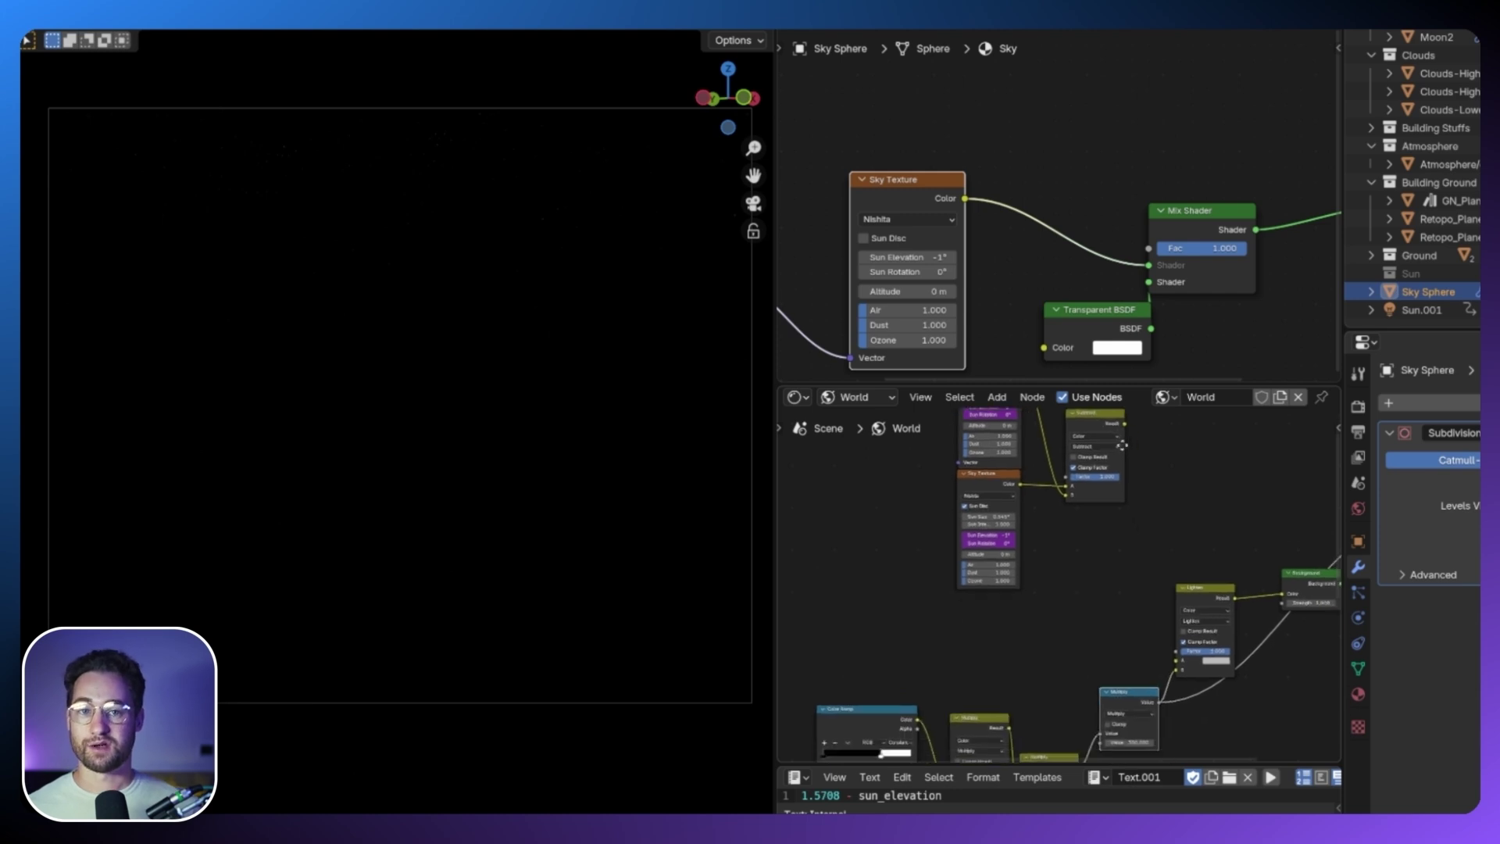
drag(1125, 425, 1177, 661)
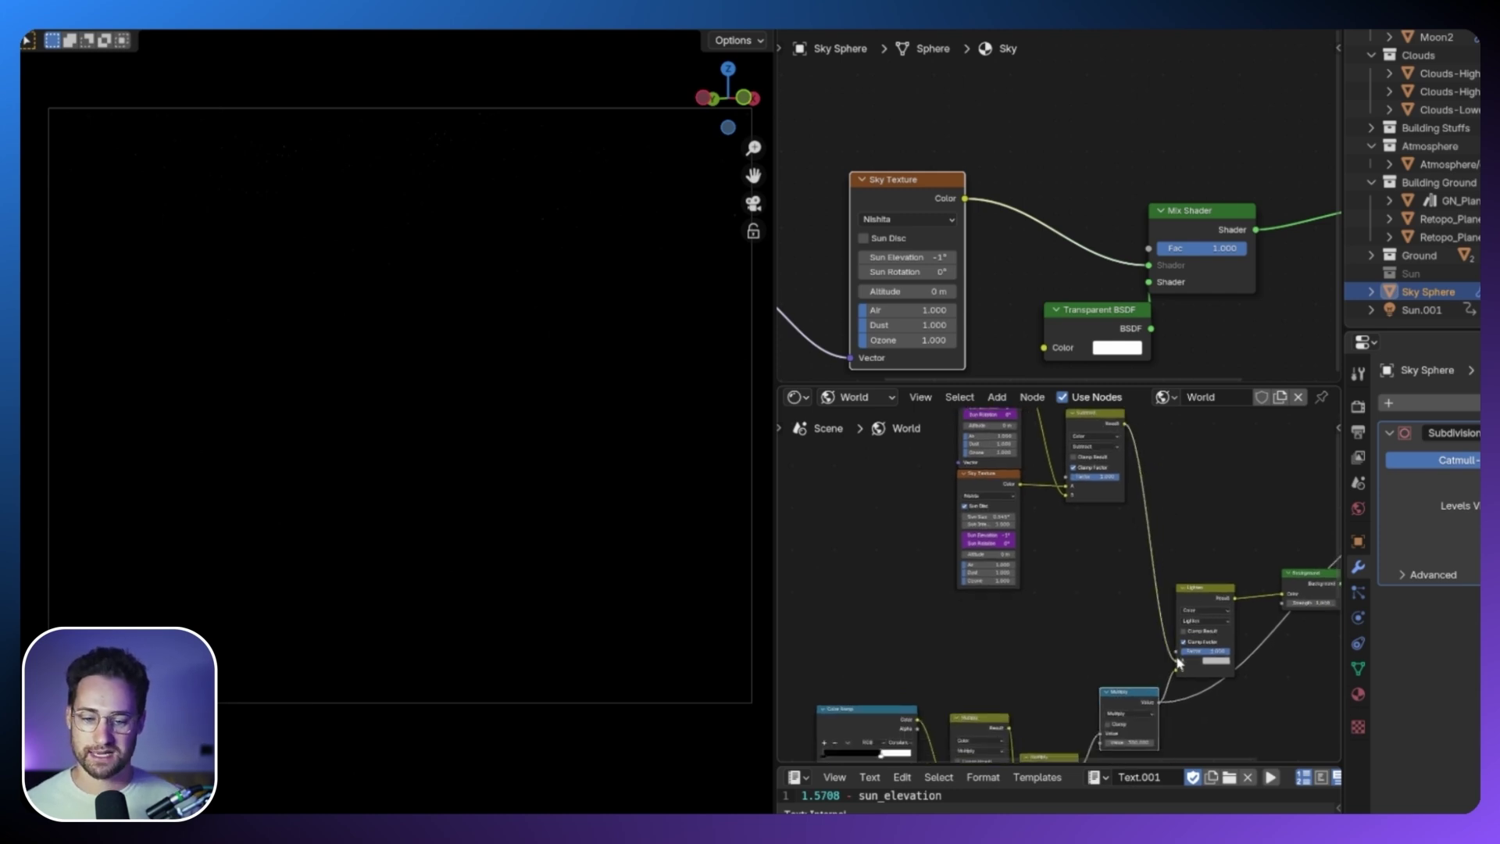
Connect the World's Background node to the Surface input of the World Output.
mouse_move(1247, 618)
middle_down()
mouse_move(1239, 569)
mouse_move(1141, 583)
middle_up()
middle_drag(1220, 544, 1172, 552)
drag(1187, 554, 1275, 486)
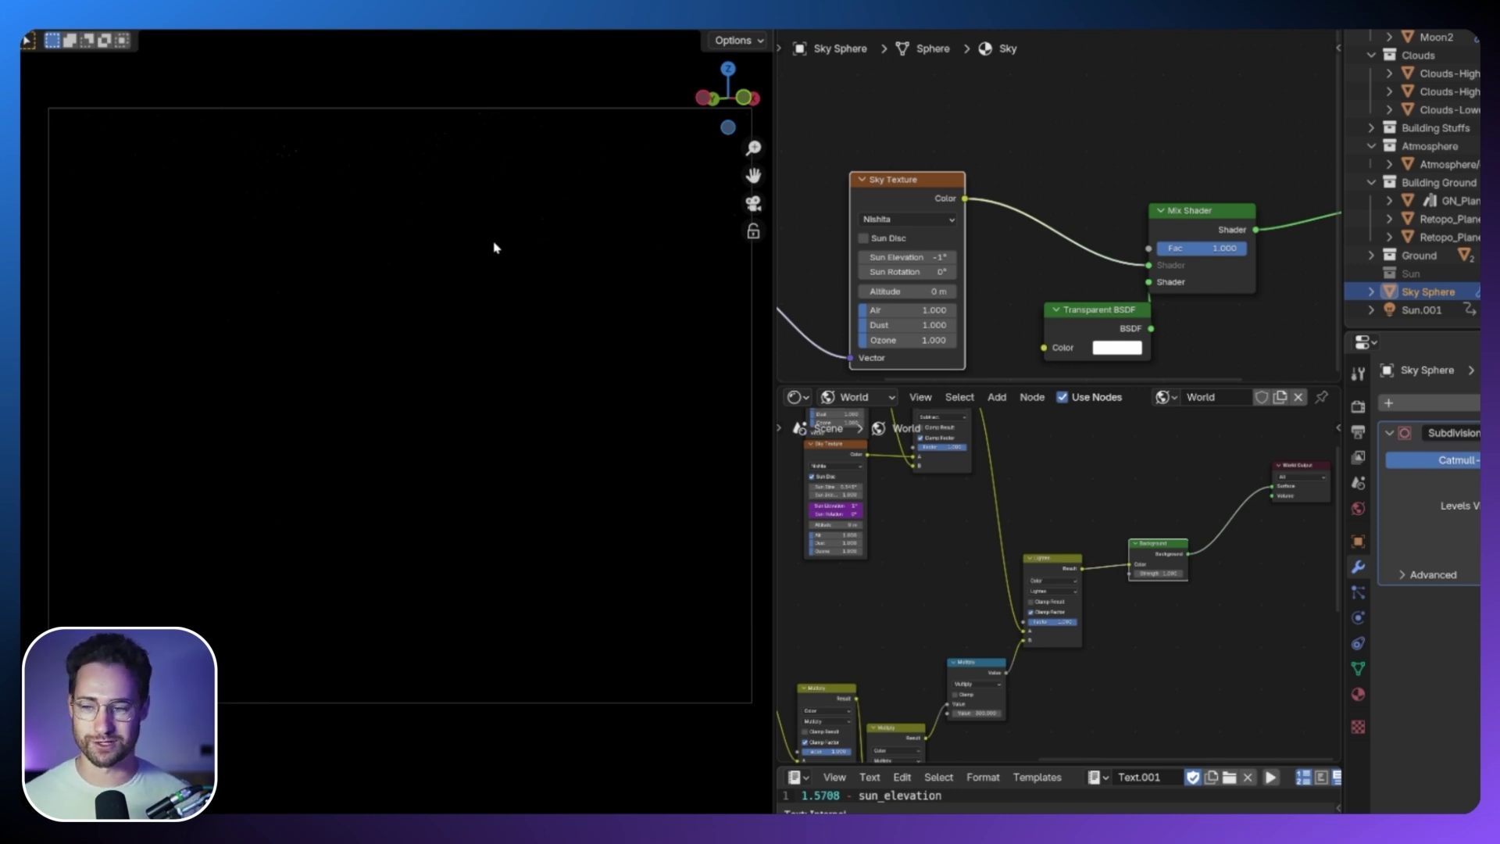
Show the full scene in the rendered viewport and set the Sky material's Mix Shader factor to 0.539.
key(z)
click(523, 318)
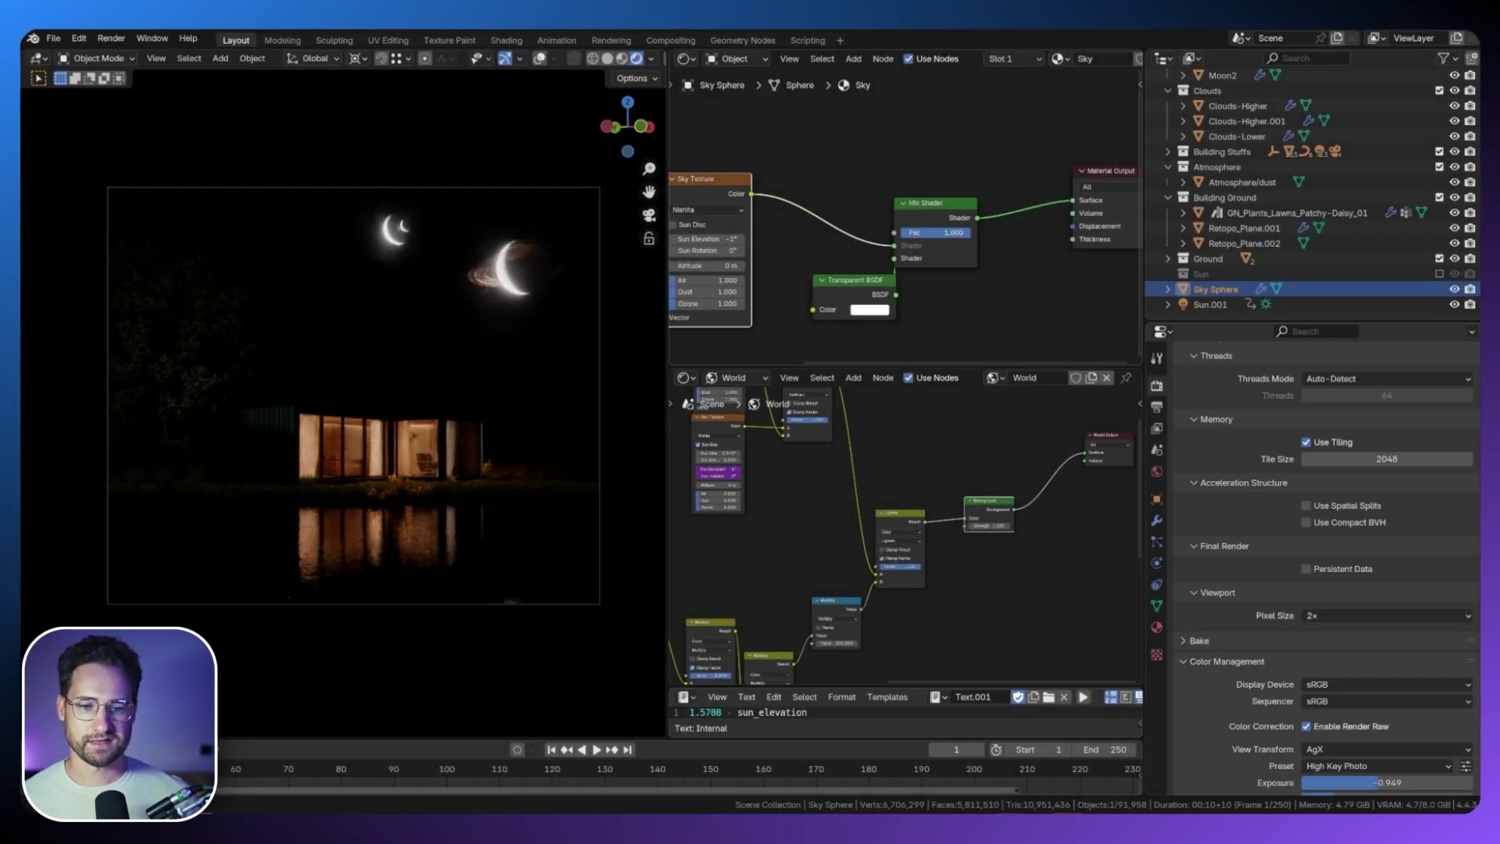
drag(968, 232, 937, 232)
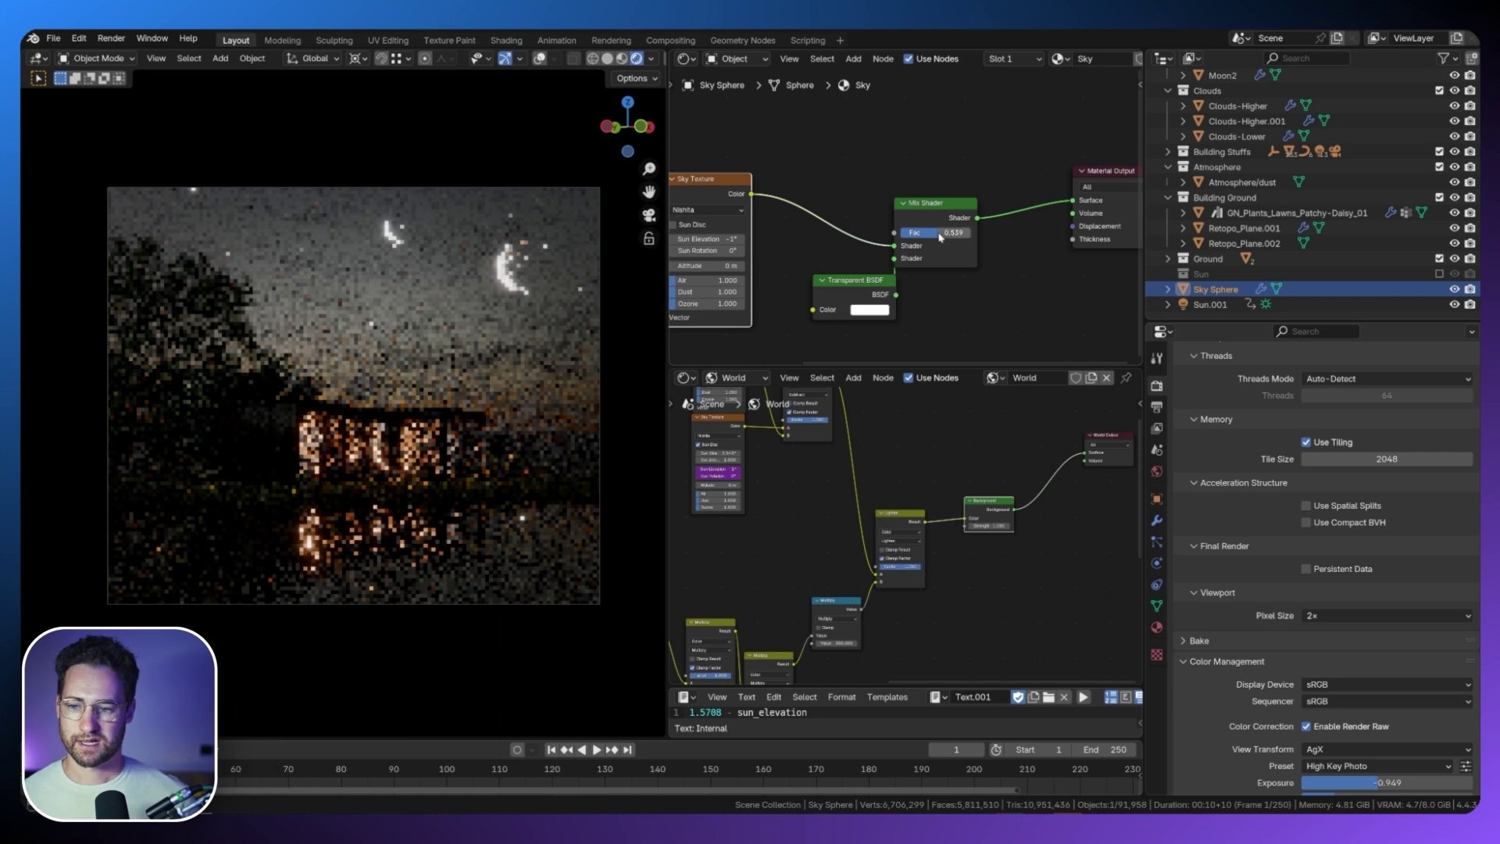